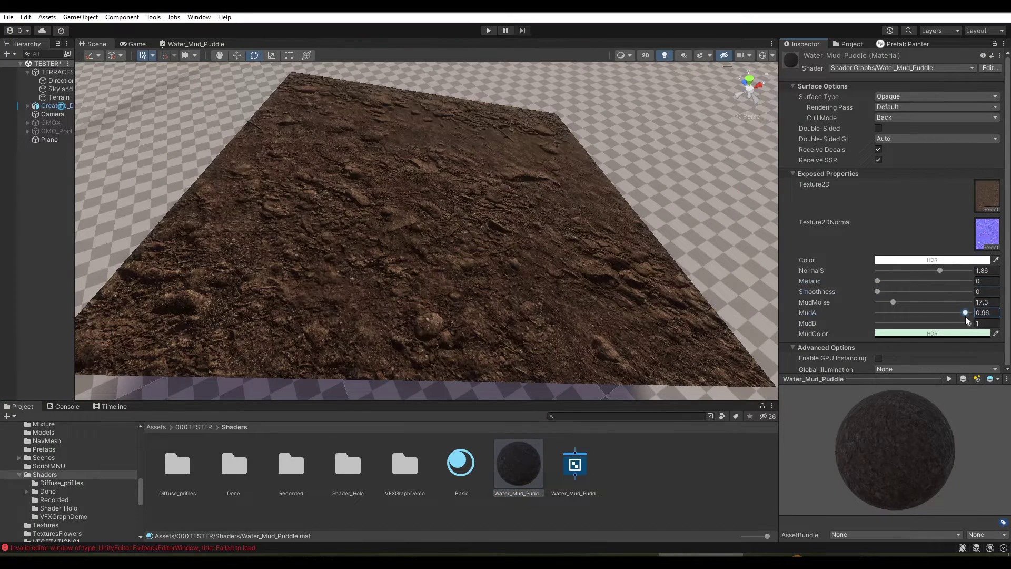
Lower MudA and MudB and raise smoothness and MudMoise to reveal shiny wet puddles
{"action": "mouse_move", "coordinate": [965, 313]}
{"action": "left_mouse_down"}
{"action": "mouse_move", "coordinate": [906, 312]}
{"action": "mouse_move", "coordinate": [968, 291]}
{"action": "mouse_move", "coordinate": [929, 323]}
{"action": "left_mouse_up"}
{"action": "left_click", "coordinate": [891, 291]}
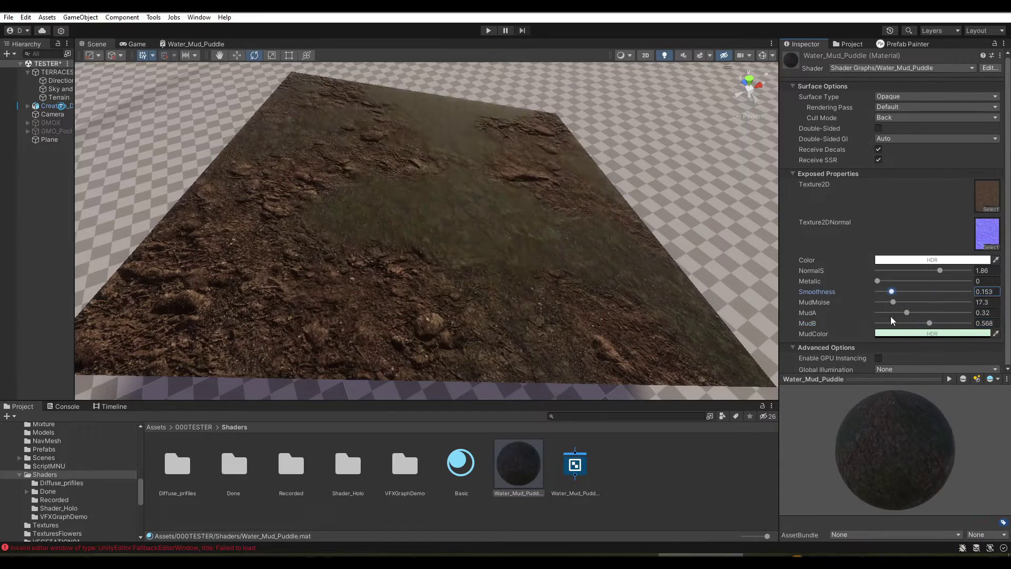
{"action": "mouse_move", "coordinate": [891, 291]}
{"action": "left_mouse_down"}
{"action": "mouse_move", "coordinate": [944, 291]}
{"action": "mouse_move", "coordinate": [913, 302]}
{"action": "left_mouse_up"}
Select the plane and set the mud colour to dark grey
{"action": "left_click", "coordinate": [452, 186]}
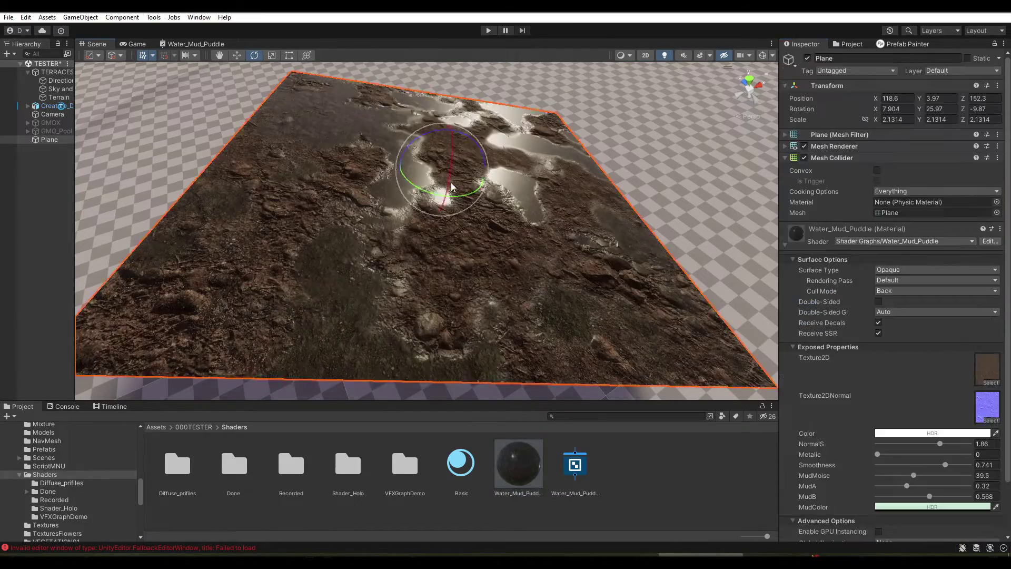
{"action": "left_click_drag", "start_coordinate": [452, 187], "coordinate": [437, 192]}
{"action": "scroll", "coordinate": [895, 343], "scroll_direction": "down", "scroll_amount": 2}
{"action": "left_click", "coordinate": [932, 448]}
{"action": "left_click", "coordinate": [921, 508]}
{"action": "left_click", "coordinate": [868, 358]}
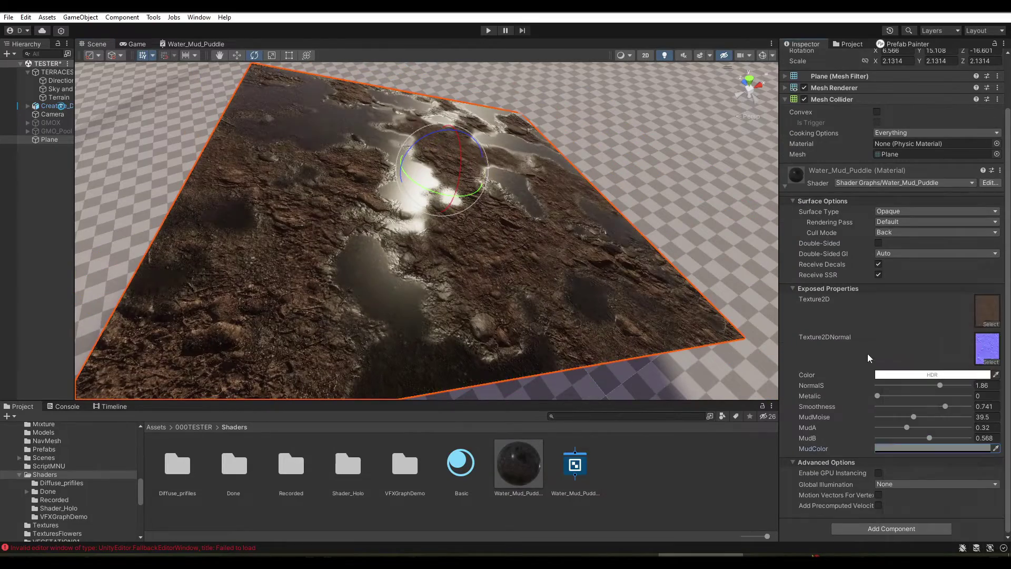
Push metallic and smoothness to maximum, adjust MudB coverage and lower MudMoise
{"action": "left_click_drag", "start_coordinate": [877, 395], "coordinate": [950, 395]}
{"action": "mouse_move", "coordinate": [929, 438]}
{"action": "left_mouse_down"}
{"action": "mouse_move", "coordinate": [951, 437]}
{"action": "mouse_move", "coordinate": [923, 438]}
{"action": "mouse_move", "coordinate": [969, 406]}
{"action": "left_mouse_up"}
{"action": "left_click_drag", "start_coordinate": [950, 396], "coordinate": [968, 396]}
{"action": "left_click_drag", "start_coordinate": [422, 158], "coordinate": [463, 173]}
{"action": "mouse_move", "coordinate": [913, 417]}
{"action": "left_mouse_down"}
{"action": "mouse_move", "coordinate": [893, 428]}
{"action": "mouse_move", "coordinate": [930, 438]}
{"action": "mouse_move", "coordinate": [896, 416]}
{"action": "left_mouse_up"}
Try near-white, teal and bright green mud colours and inspect the green puddles
{"action": "left_click", "coordinate": [932, 448]}
{"action": "left_click_drag", "start_coordinate": [948, 348], "coordinate": [932, 321]}
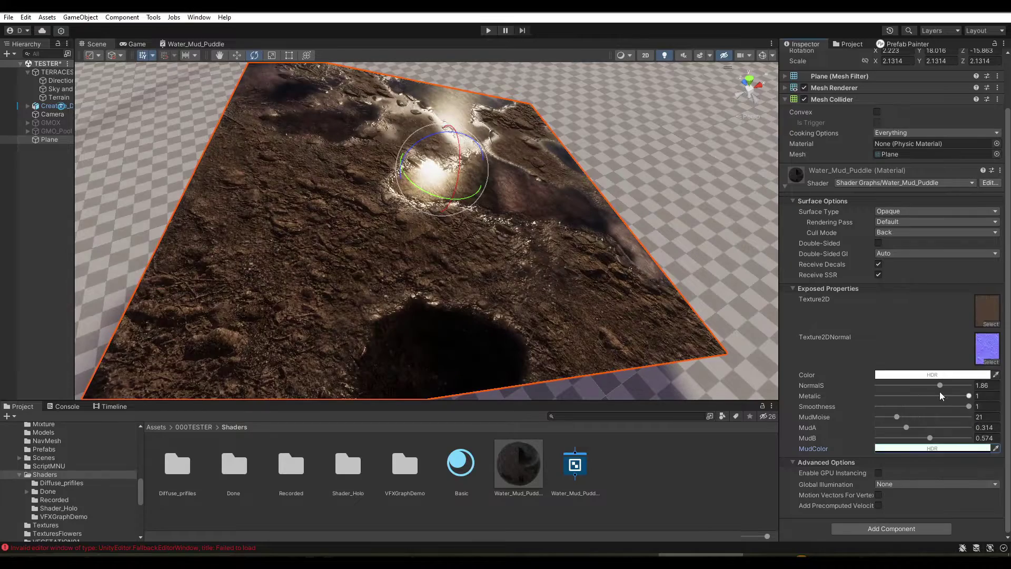
{"action": "left_click", "coordinate": [931, 448]}
{"action": "left_click", "coordinate": [971, 323]}
{"action": "mouse_move", "coordinate": [996, 344]}
{"action": "left_mouse_down"}
{"action": "mouse_move", "coordinate": [891, 339]}
{"action": "mouse_move", "coordinate": [907, 308]}
{"action": "left_mouse_up"}
{"action": "left_click", "coordinate": [442, 174]}
{"action": "left_click_drag", "start_coordinate": [453, 174], "coordinate": [442, 175]}
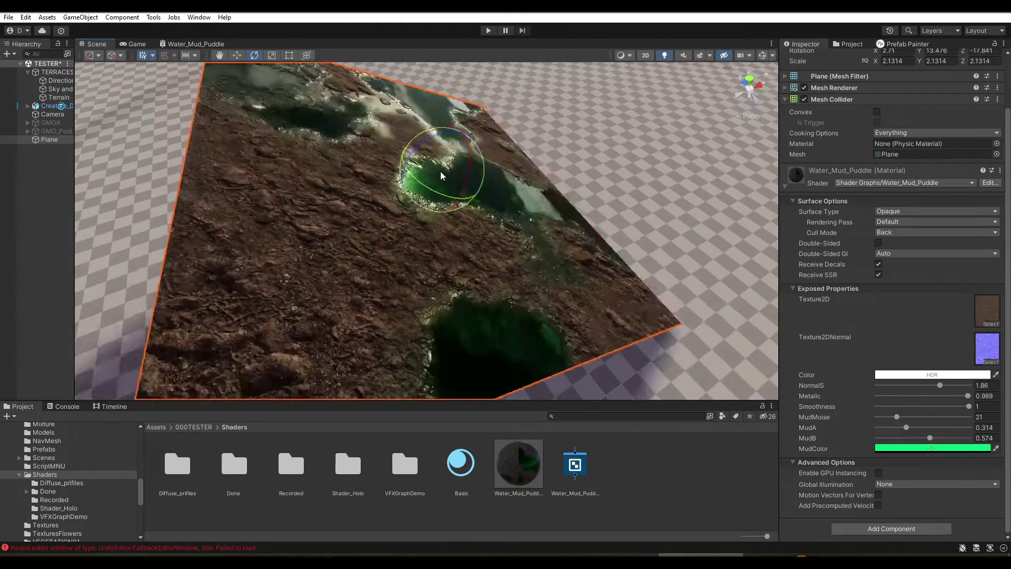
On the Water_Mud_Puddle material, lower MudA and settle the mud colour on dark grey
{"action": "left_click", "coordinate": [519, 463]}
{"action": "mouse_move", "coordinate": [905, 283]}
{"action": "left_mouse_down"}
{"action": "mouse_move", "coordinate": [904, 308]}
{"action": "mouse_move", "coordinate": [884, 283]}
{"action": "left_mouse_up"}
{"action": "left_click", "coordinate": [916, 303]}
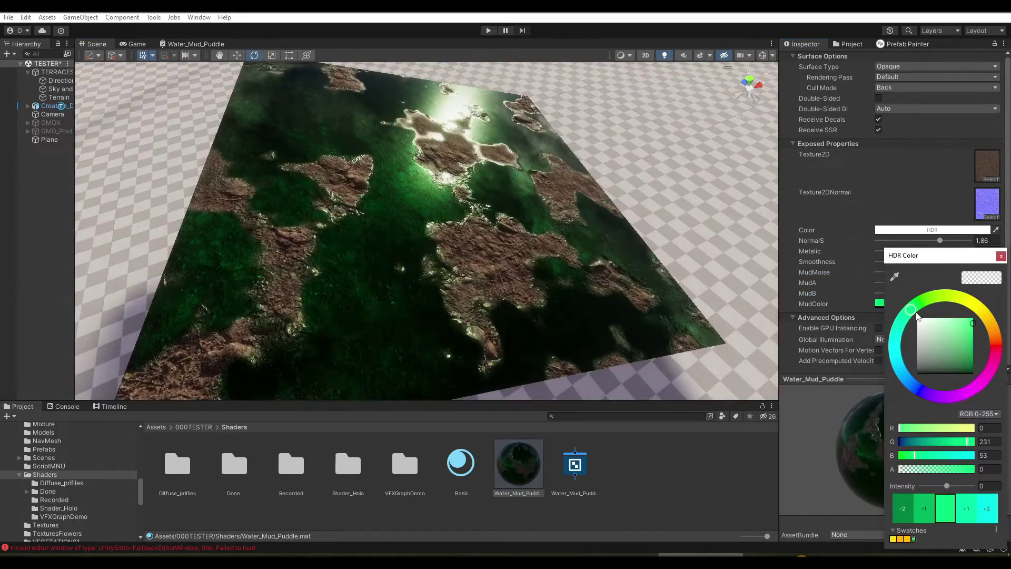
{"action": "mouse_move", "coordinate": [916, 316]}
{"action": "left_mouse_down"}
{"action": "mouse_move", "coordinate": [904, 318]}
{"action": "mouse_move", "coordinate": [933, 298]}
{"action": "left_mouse_up"}
{"action": "left_click", "coordinate": [919, 363]}
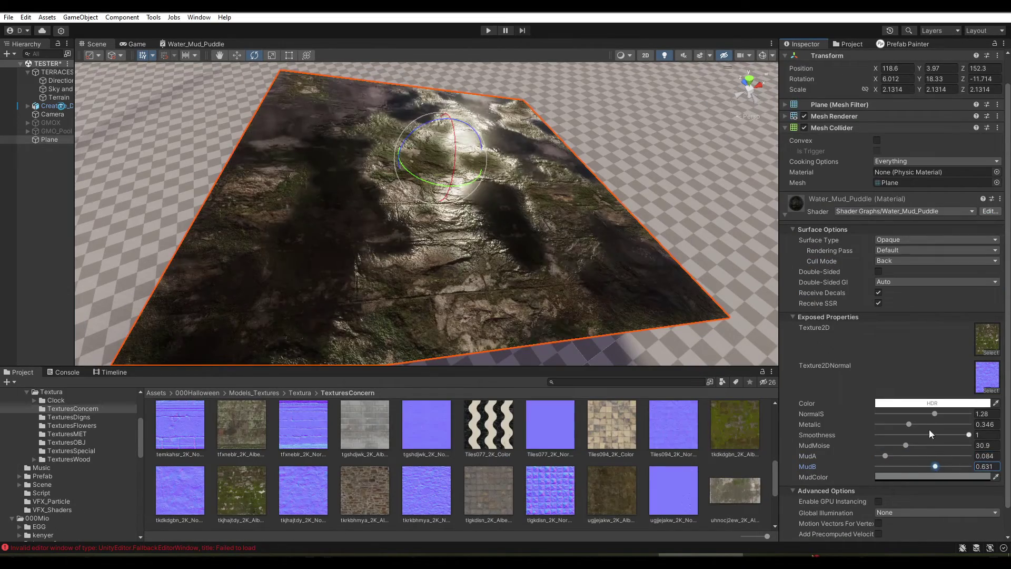
Set smoothness to 0.942, adjust metallic slightly and lower MudMoise to 14.2
{"action": "mouse_move", "coordinate": [927, 428]}
{"action": "left_mouse_down"}
{"action": "mouse_move", "coordinate": [911, 438]}
{"action": "mouse_move", "coordinate": [964, 435]}
{"action": "left_mouse_up"}
{"action": "left_click_drag", "start_coordinate": [906, 445], "coordinate": [890, 445]}
{"action": "left_click_drag", "start_coordinate": [437, 174], "coordinate": [417, 150]}
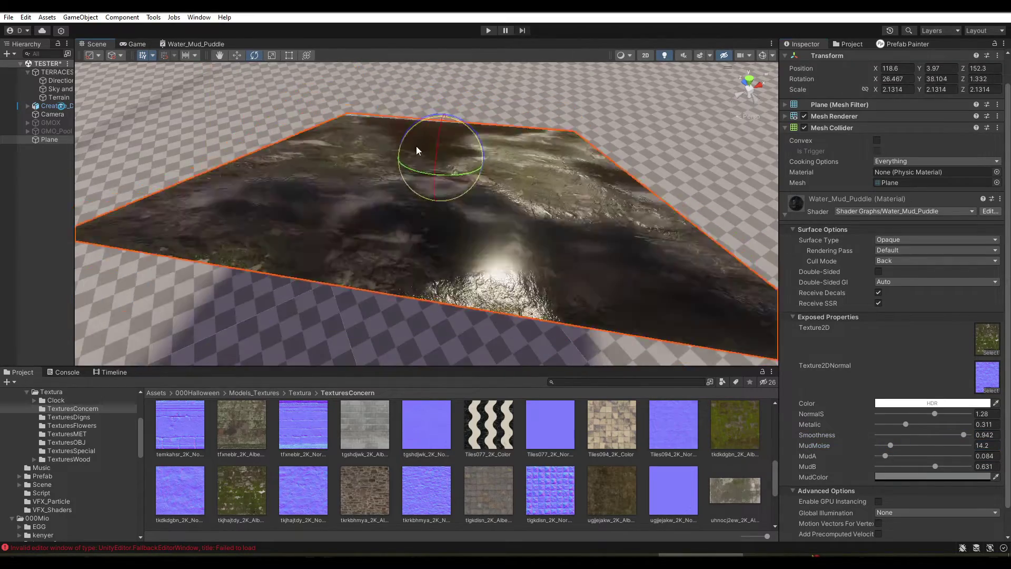
Assign a brick texture to Texture2D, raise metallic to 0.386, and raise NormalS and MudA
{"action": "scroll", "coordinate": [458, 463], "scroll_direction": "up", "scroll_amount": 10}
{"action": "left_click_drag", "start_coordinate": [734, 420], "coordinate": [987, 337]}
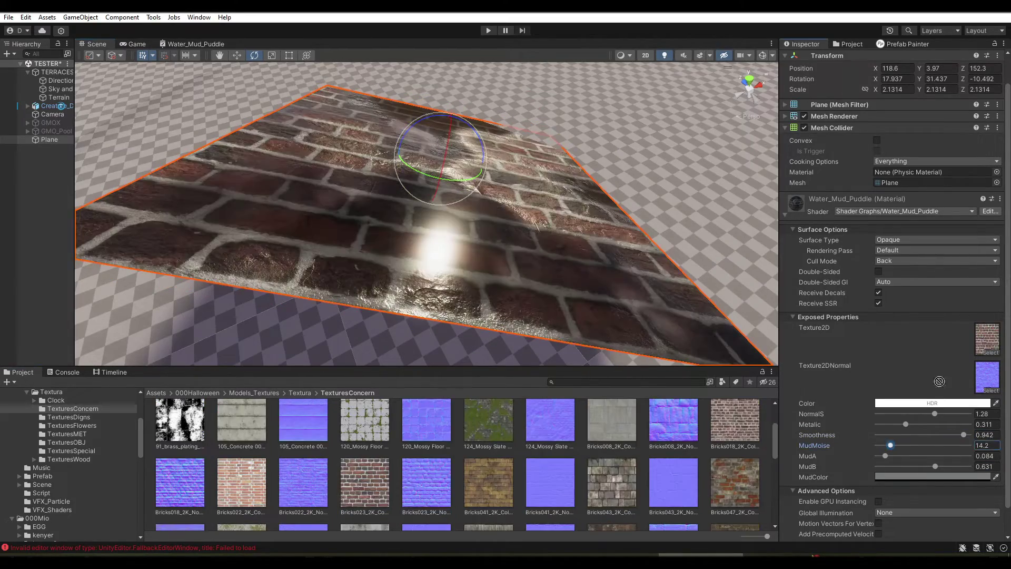
{"action": "left_click_drag", "start_coordinate": [906, 425], "coordinate": [940, 414]}
{"action": "left_click_drag", "start_coordinate": [885, 455], "coordinate": [938, 465]}
Assign the mossy floor normal map to Texture2DNormal, raise MudMoise and lower MudB
{"action": "scroll", "coordinate": [445, 485], "scroll_direction": "up", "scroll_amount": 2}
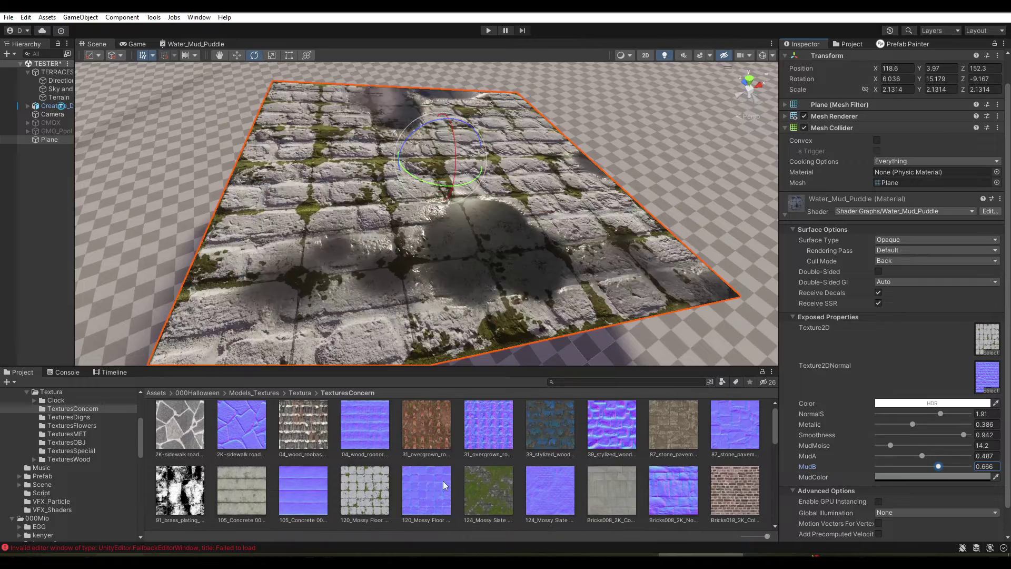
{"action": "left_click_drag", "start_coordinate": [445, 485], "coordinate": [986, 376]}
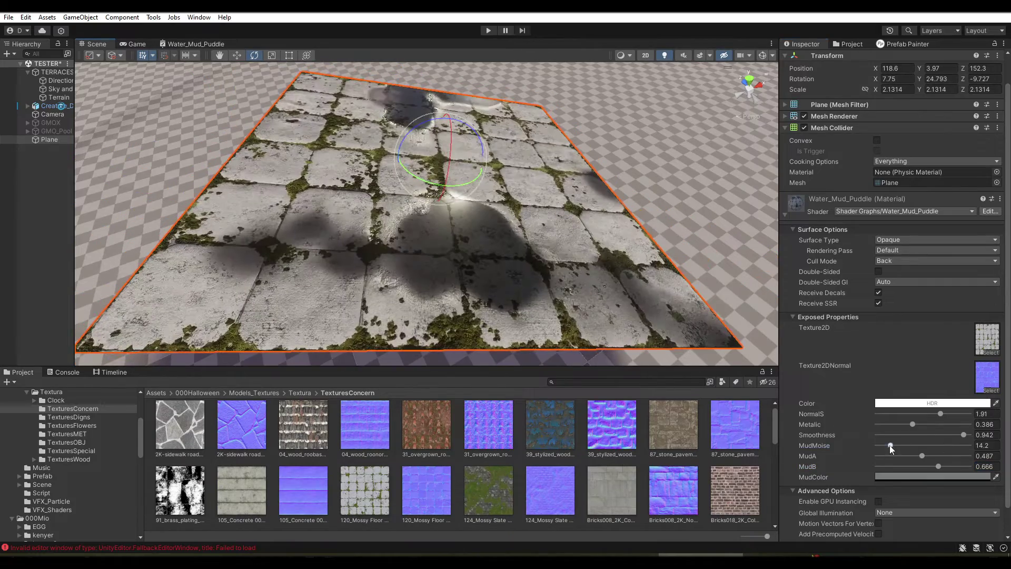
{"action": "mouse_move", "coordinate": [891, 445]}
{"action": "left_mouse_down"}
{"action": "mouse_move", "coordinate": [931, 466]}
{"action": "mouse_move", "coordinate": [908, 455]}
{"action": "left_mouse_up"}
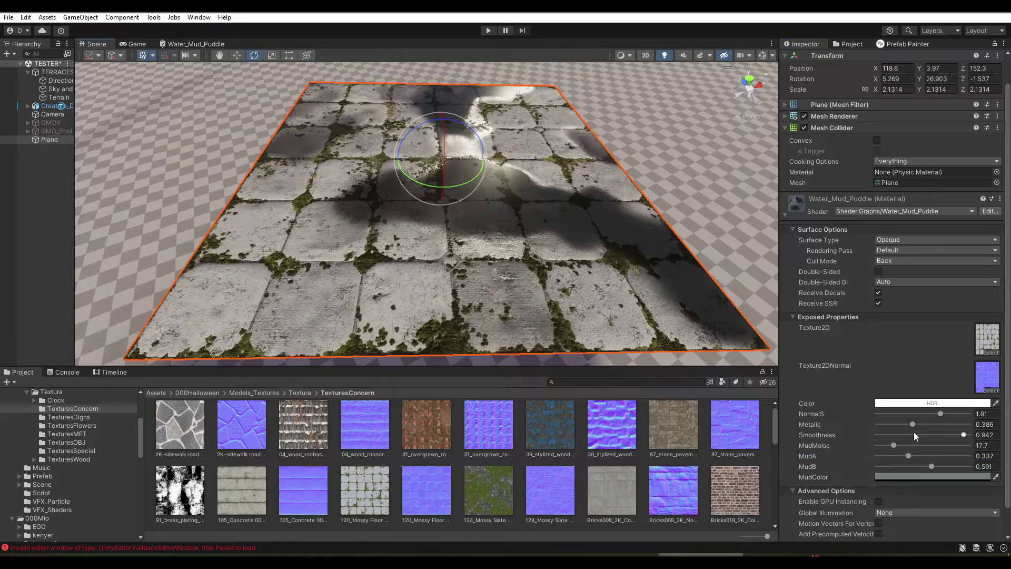
Change the mud colour from teal to a light blue
{"action": "left_click", "coordinate": [932, 477]}
{"action": "left_click", "coordinate": [972, 322]}
{"action": "left_click_drag", "start_coordinate": [911, 306], "coordinate": [896, 355]}
{"action": "left_click", "coordinate": [950, 335]}
{"action": "left_click_drag", "start_coordinate": [908, 456], "coordinate": [915, 454]}
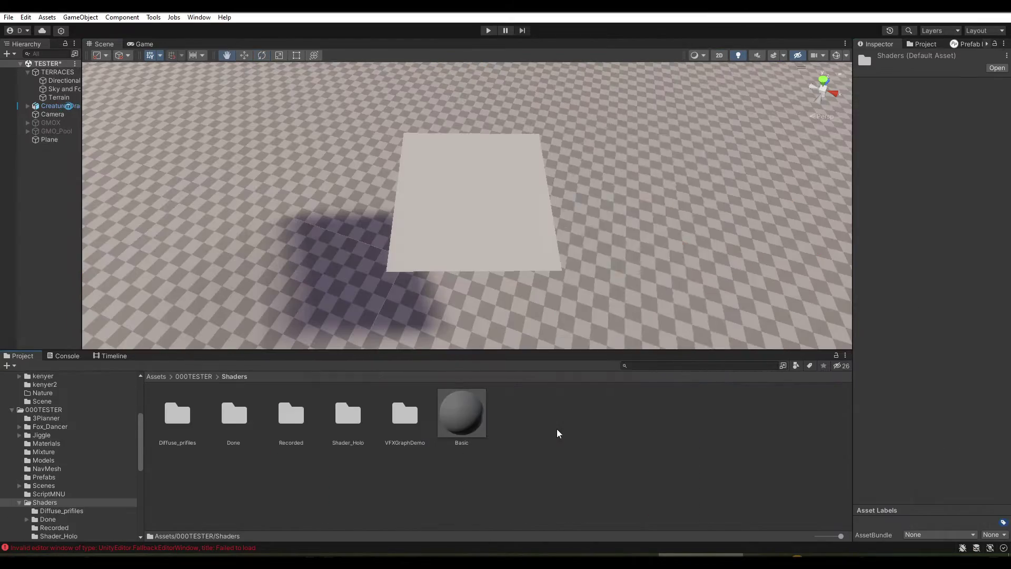
Create an HDRP Lit Shader Graph in the Shaders folder named Water_Mud_Puddle
{"action": "right_click", "coordinate": [557, 429]}
{"action": "mouse_move", "coordinate": [609, 125]}
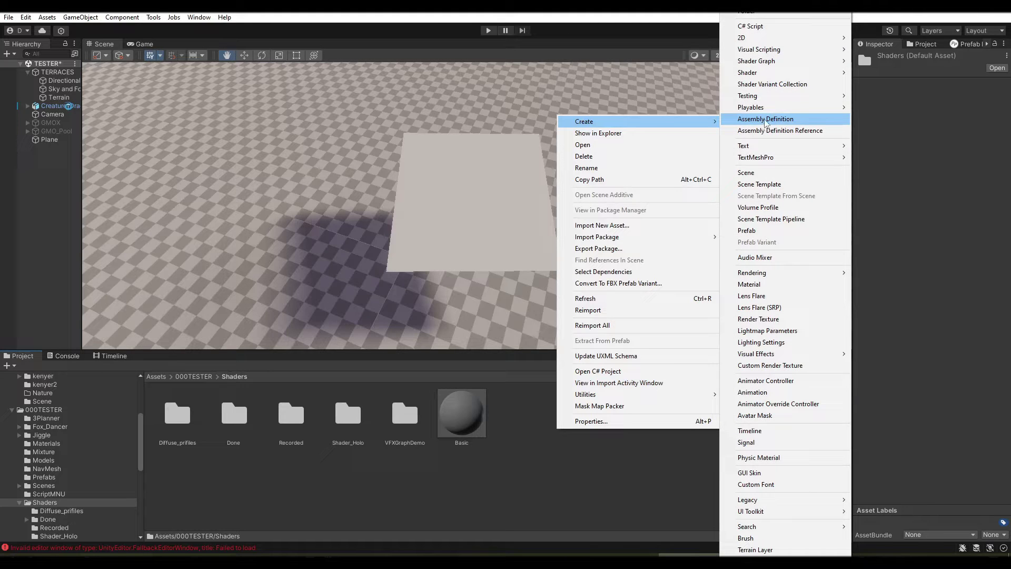
{"action": "mouse_move", "coordinate": [776, 62]}
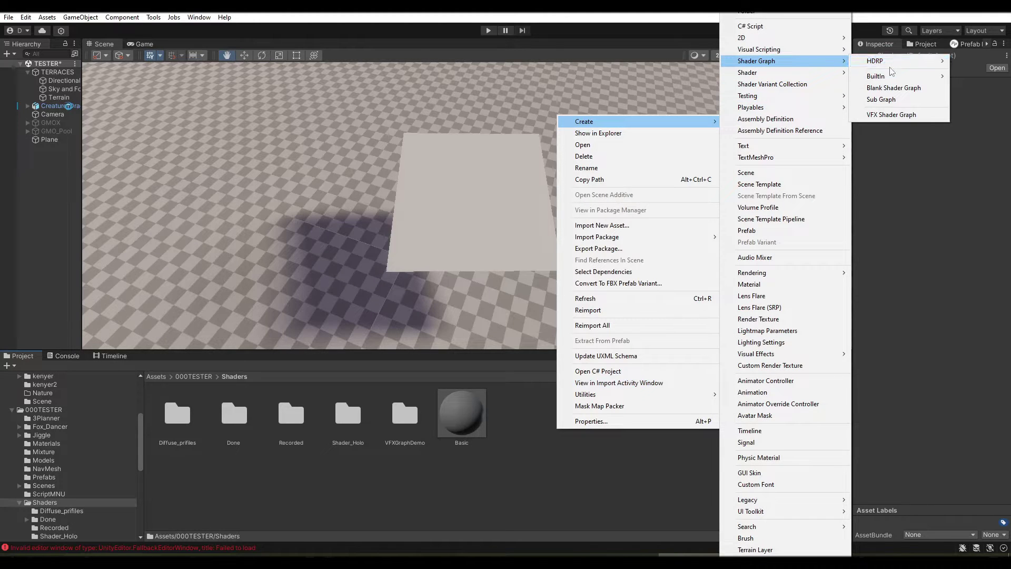
{"action": "left_click", "coordinate": [826, 63]}
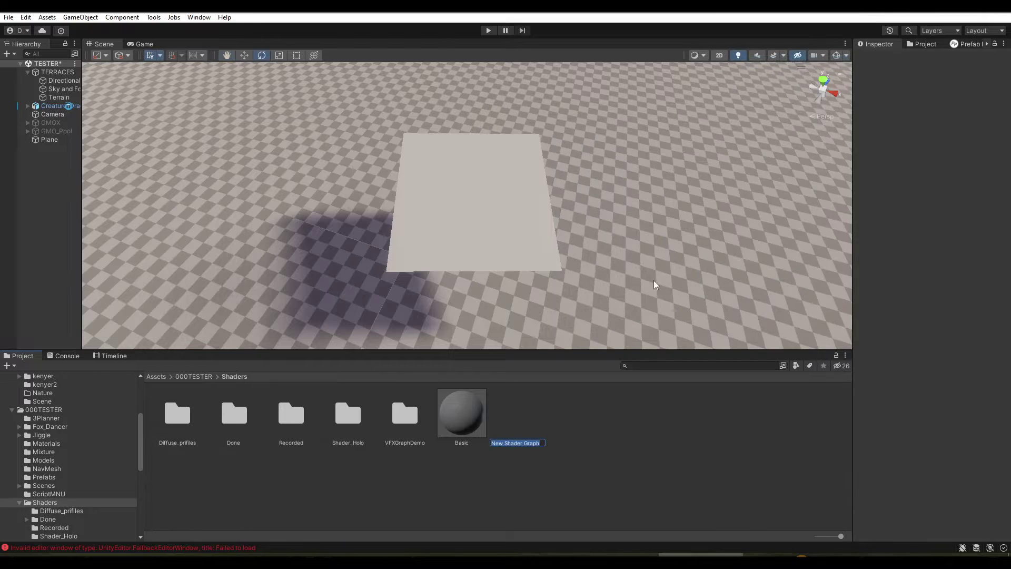
{"action": "type", "text": "Water_Mud_Pudd..."}
{"action": "key", "text": "ctrl+a"}
{"action": "key", "text": "ctrl+c"}
Create a new material named Water_Mud_Puddle
{"action": "right_click", "coordinate": [575, 421]}
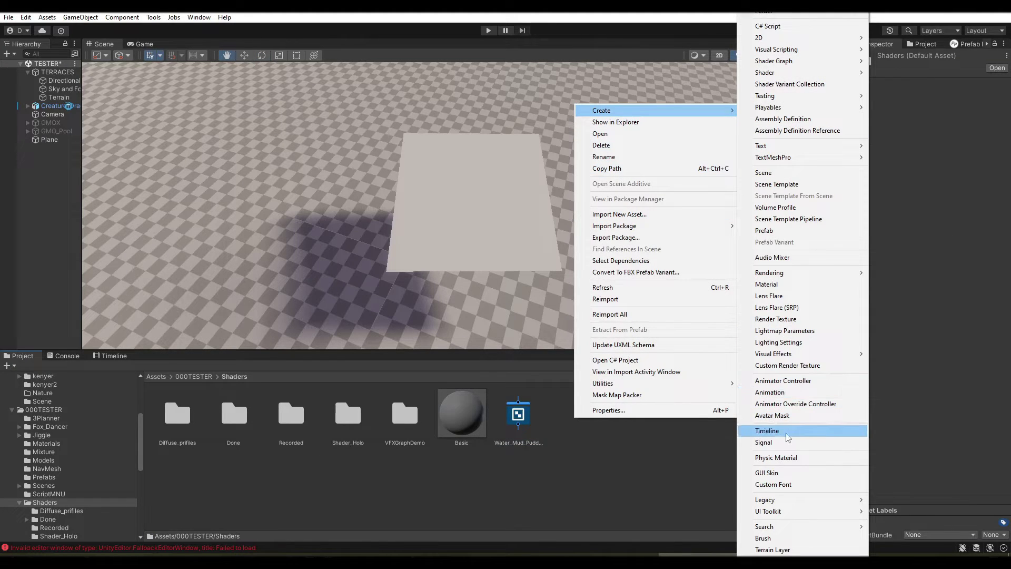
{"action": "left_click", "coordinate": [765, 284]}
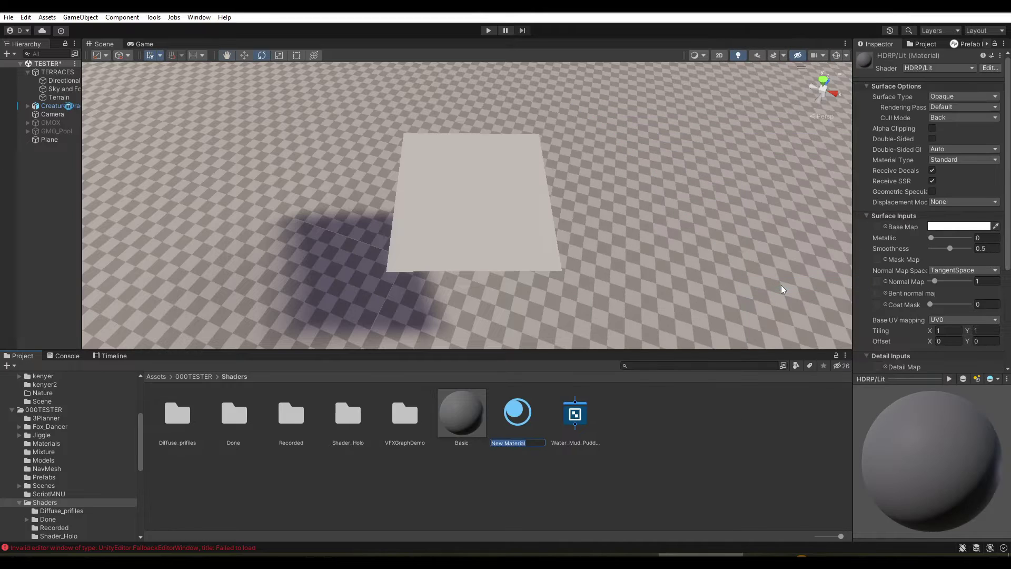
{"action": "key", "text": "ctrl+v"}
{"action": "key", "text": "Return"}
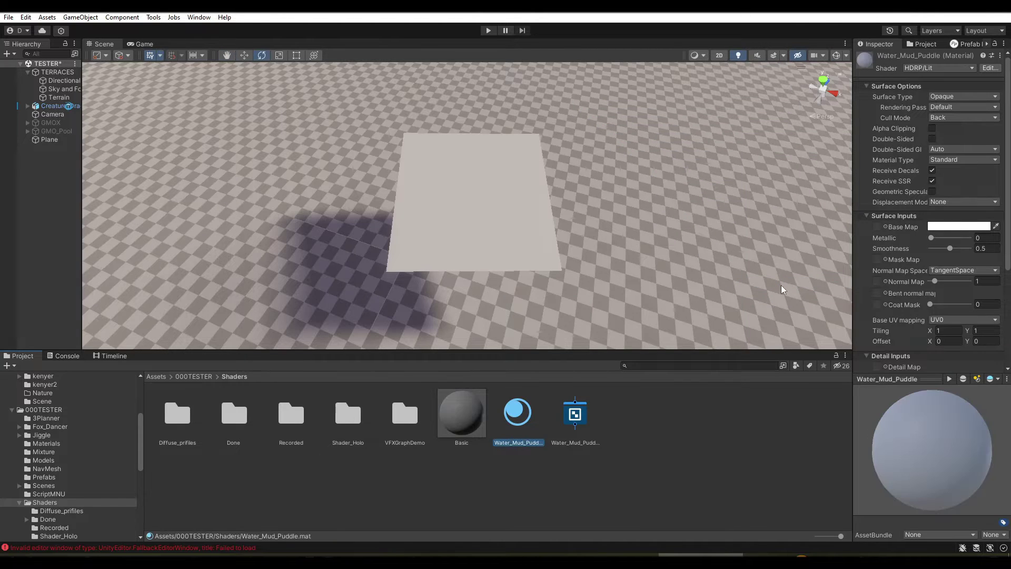
Assign the Water_Mud_Puddle shader graph to the material and apply it to the plane
{"action": "left_click", "coordinate": [572, 421]}
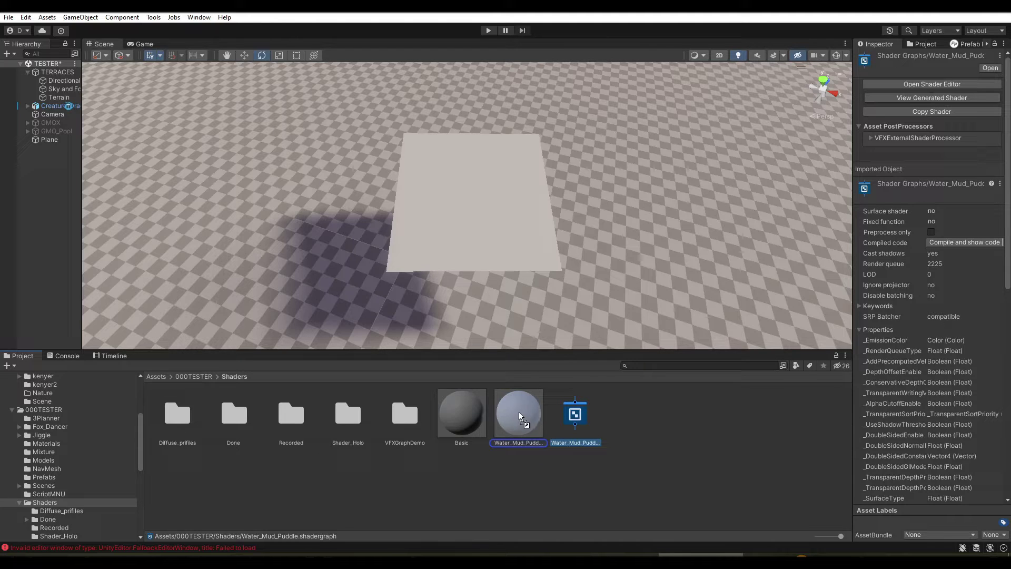
{"action": "mouse_move", "coordinate": [578, 421]}
{"action": "left_mouse_down"}
{"action": "mouse_move", "coordinate": [519, 416]}
{"action": "mouse_move", "coordinate": [479, 226]}
{"action": "left_mouse_up"}
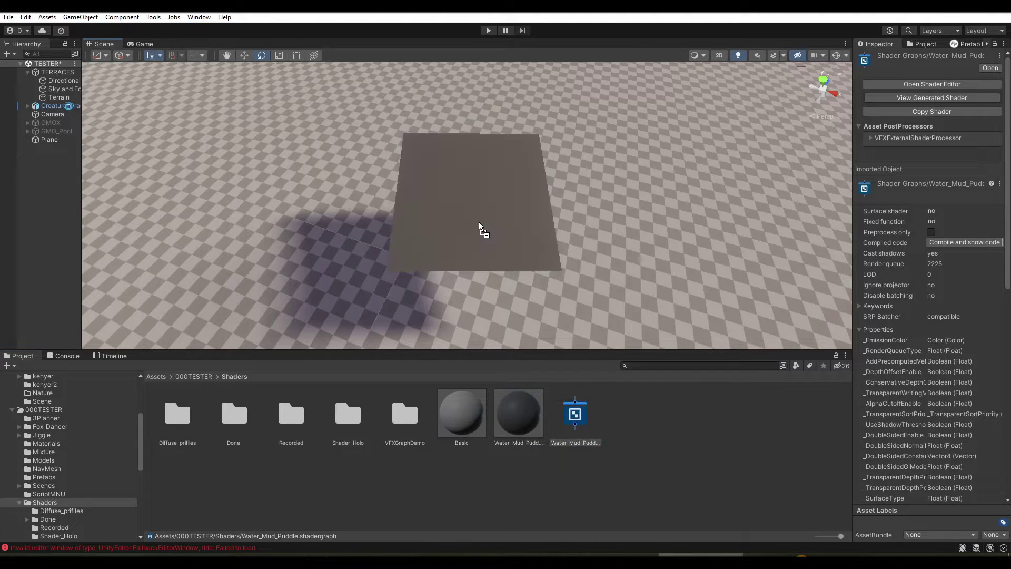
{"action": "left_click_drag", "start_coordinate": [442, 192], "coordinate": [477, 193]}
Open the Water_Mud_Puddle shader graph and add a Texture2D property
{"action": "double_click", "coordinate": [576, 423]}
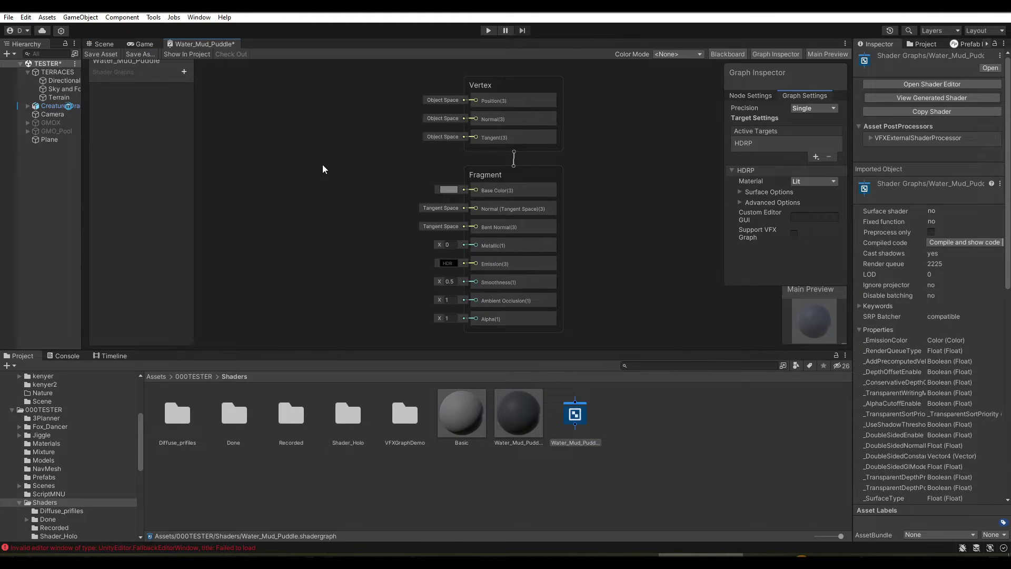
{"action": "middle_click_drag", "start_coordinate": [324, 169], "coordinate": [448, 174]}
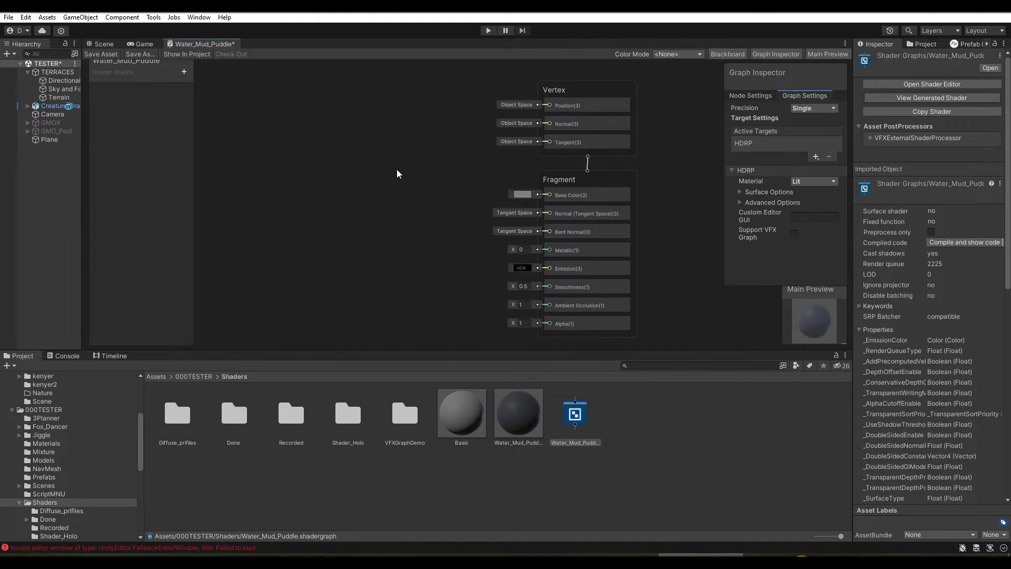
{"action": "left_click", "coordinate": [184, 74]}
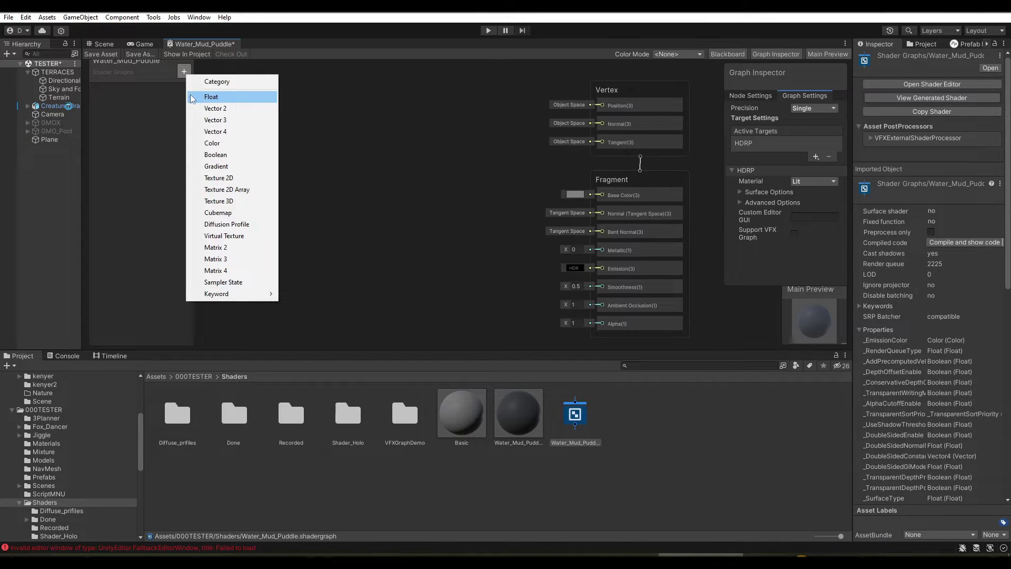
{"action": "left_click", "coordinate": [221, 178]}
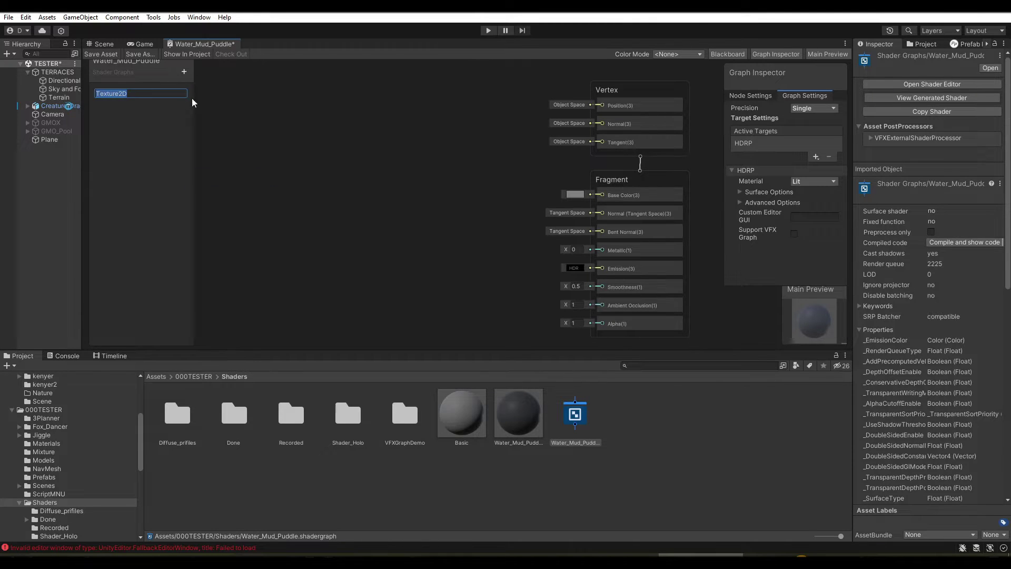
Add a second texture property named Texture2DNormal
{"action": "left_click", "coordinate": [185, 72]}
{"action": "left_click", "coordinate": [213, 178]}
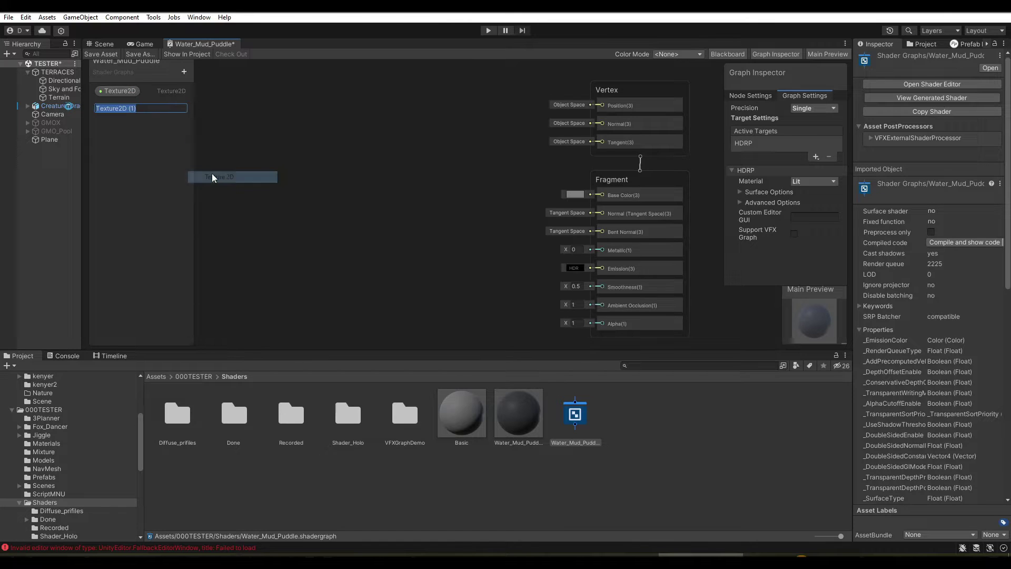
{"action": "key", "text": "End"}
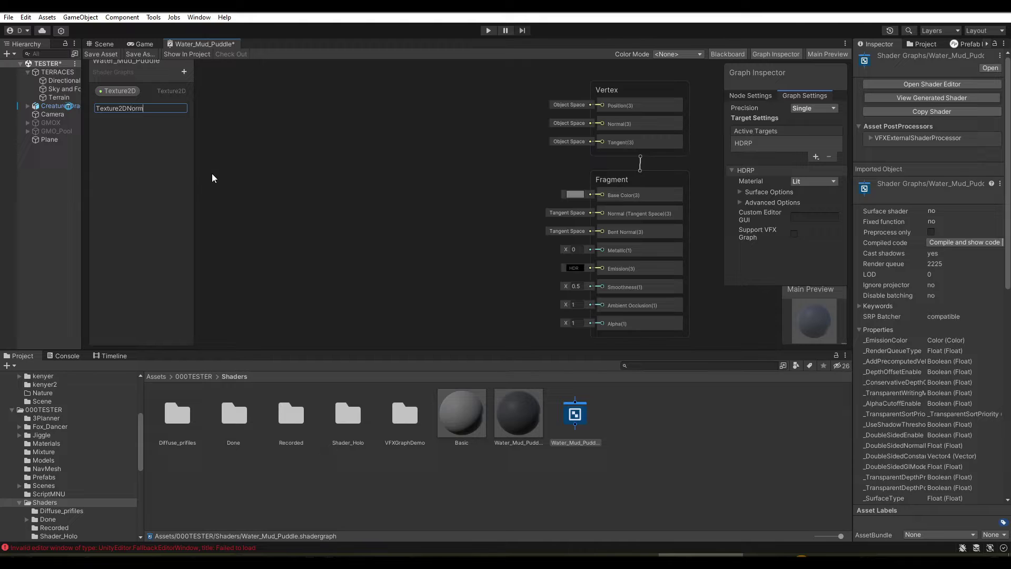
{"action": "type", "text": "al"}
{"action": "key", "text": "Return"}
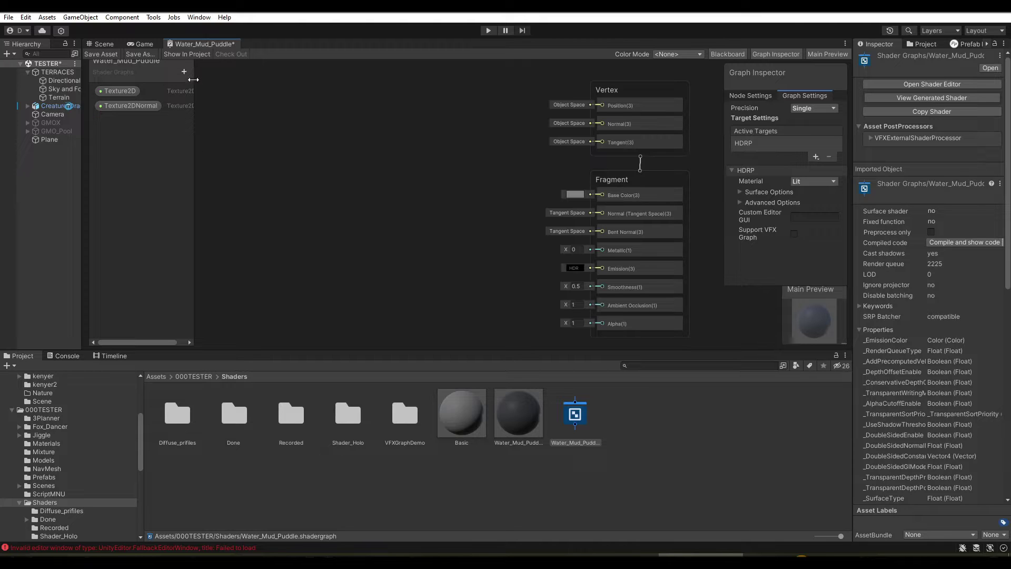
Add a Color property with its default name
{"action": "left_click", "coordinate": [186, 73]}
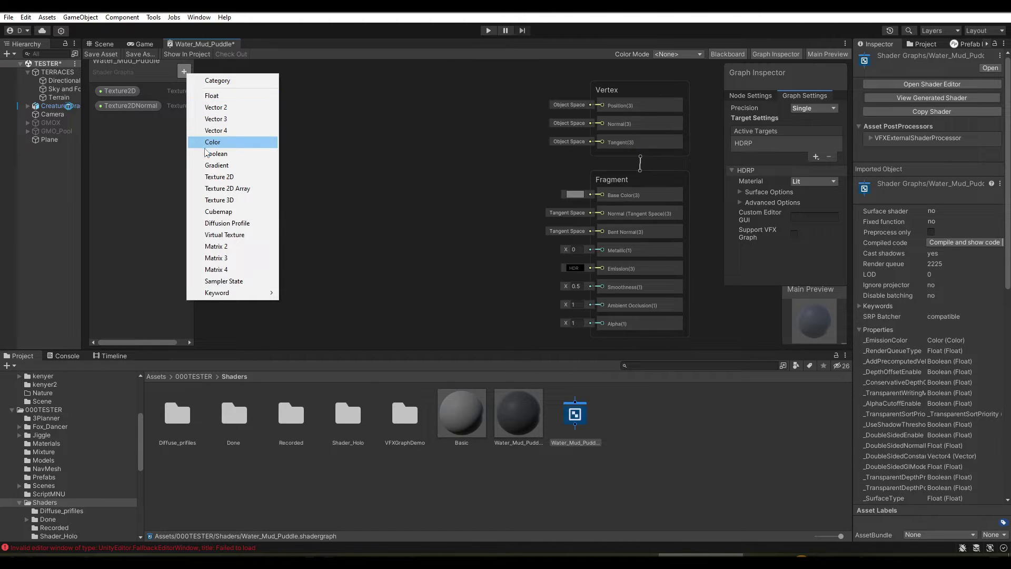
{"action": "left_click", "coordinate": [213, 142]}
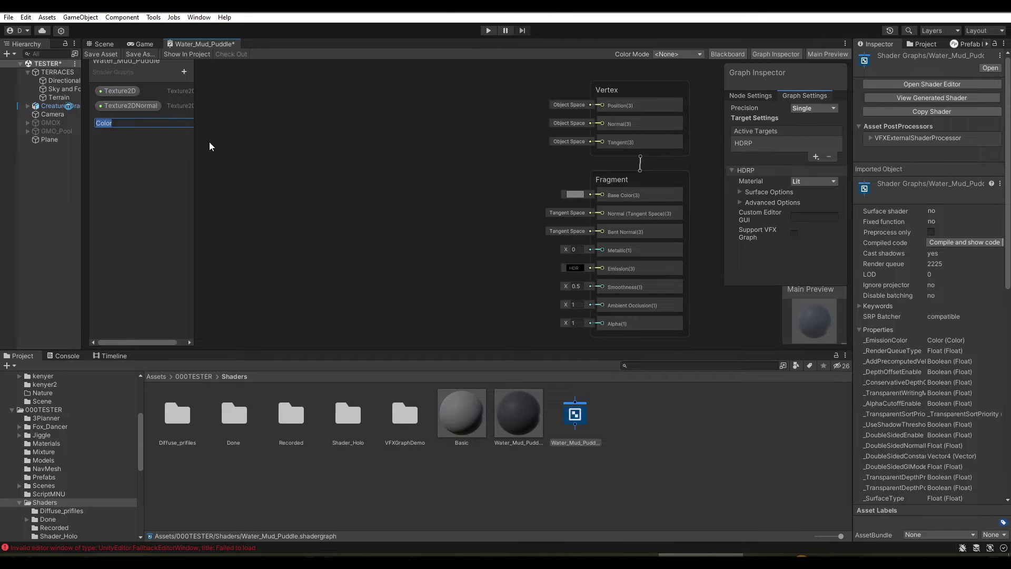
{"action": "key", "text": "Return"}
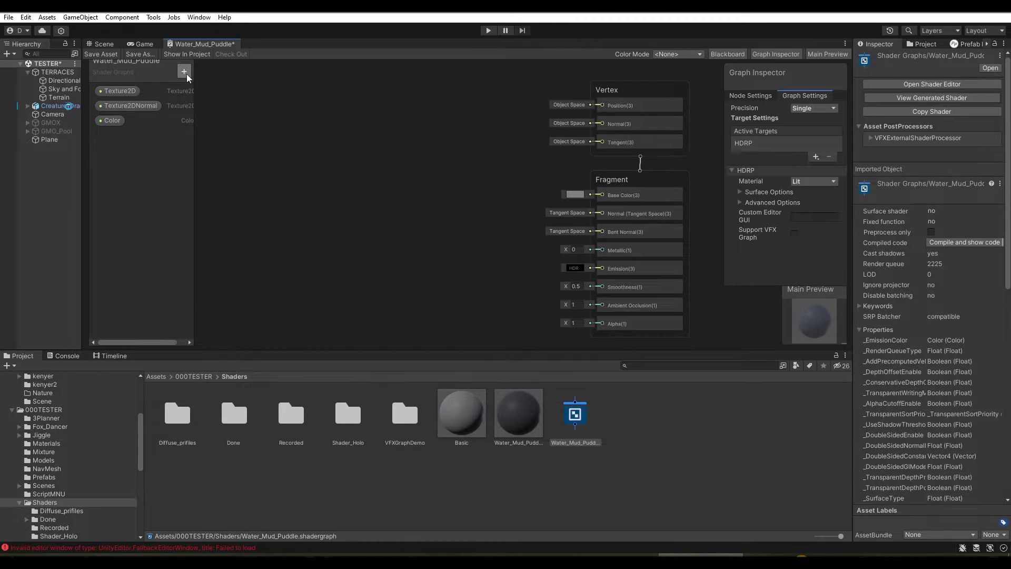
Add three Float properties: Float, Float (1) and Float (2)
{"action": "left_click", "coordinate": [184, 72]}
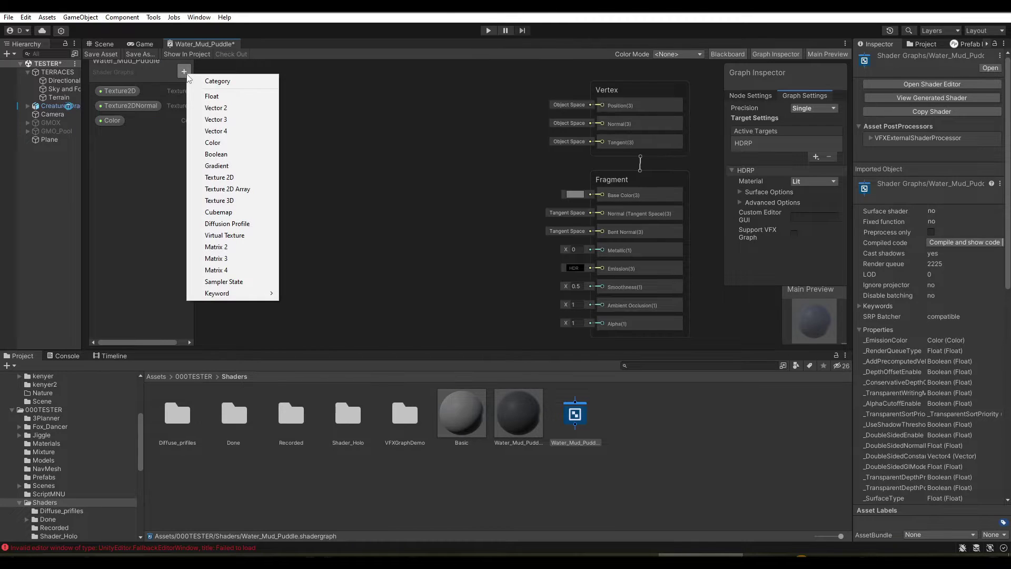
{"action": "left_click", "coordinate": [207, 97]}
{"action": "left_click", "coordinate": [184, 72]}
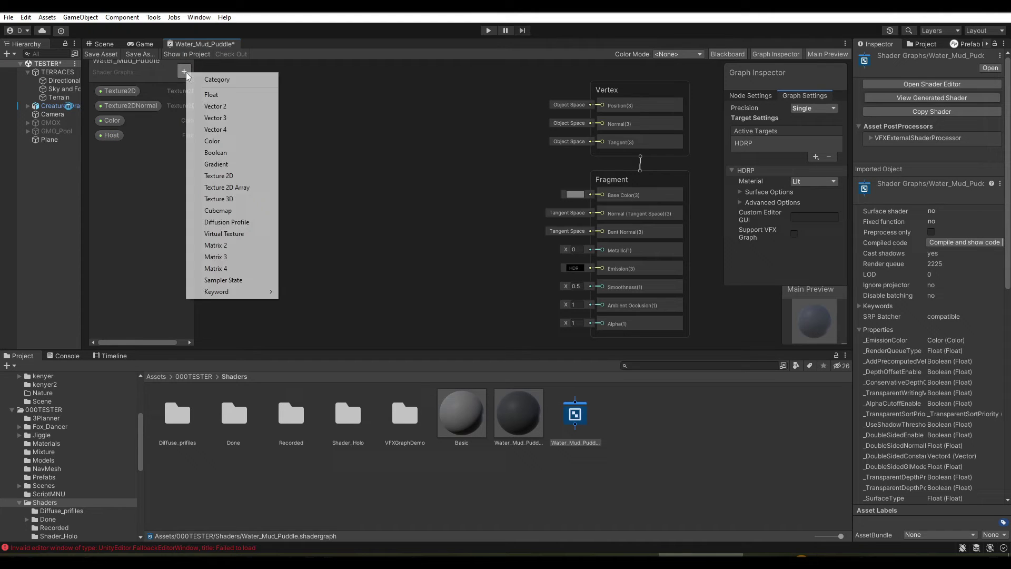
{"action": "left_click", "coordinate": [201, 96]}
{"action": "left_click", "coordinate": [184, 72]}
{"action": "left_click", "coordinate": [201, 96]}
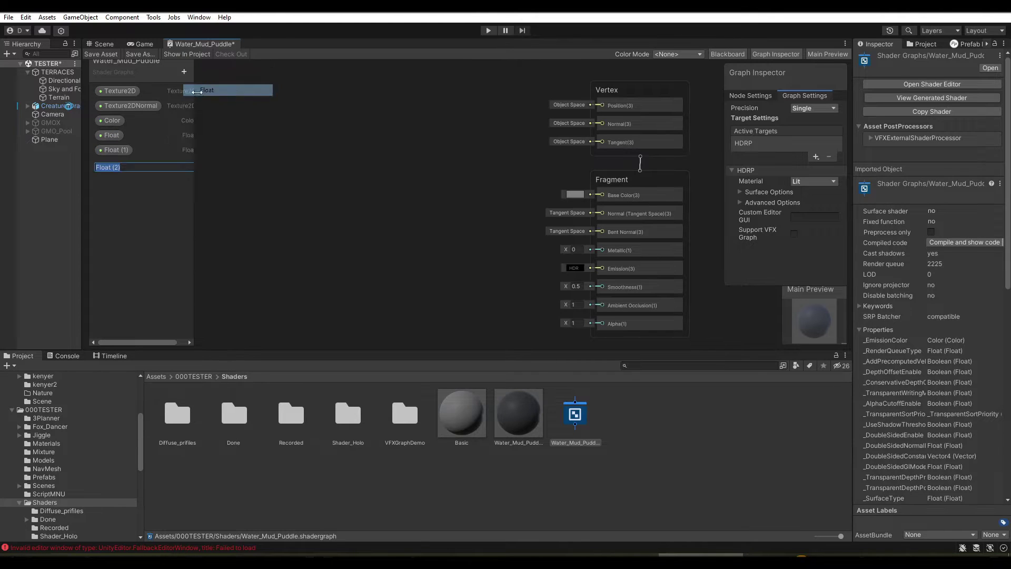
{"action": "left_click", "coordinate": [146, 149]}
Rename the three floats NormalS, Metalic and Smoothness
{"action": "double_click", "coordinate": [116, 136]}
{"action": "type", "text": "NormalS"}
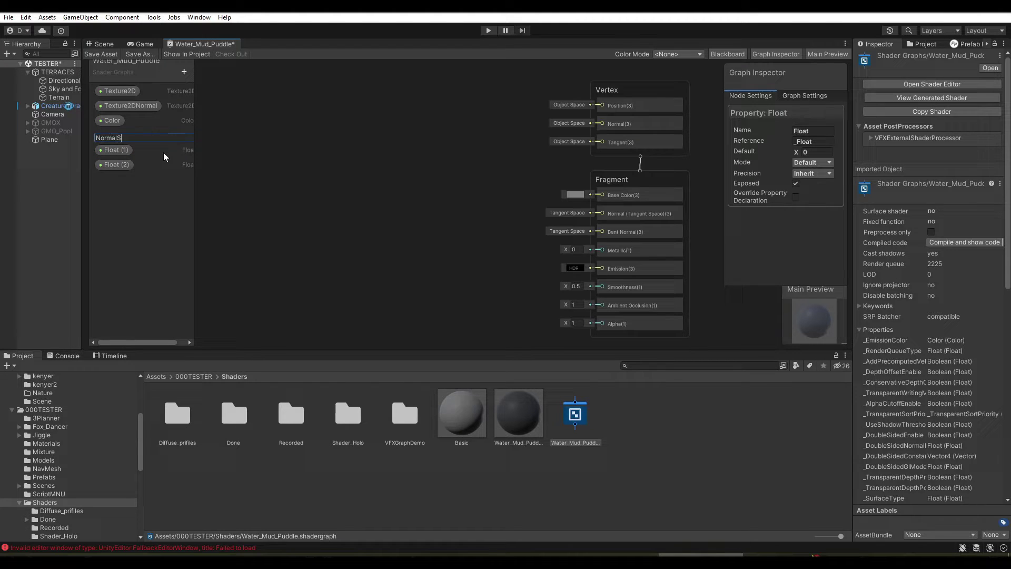
{"action": "key", "text": "Return"}
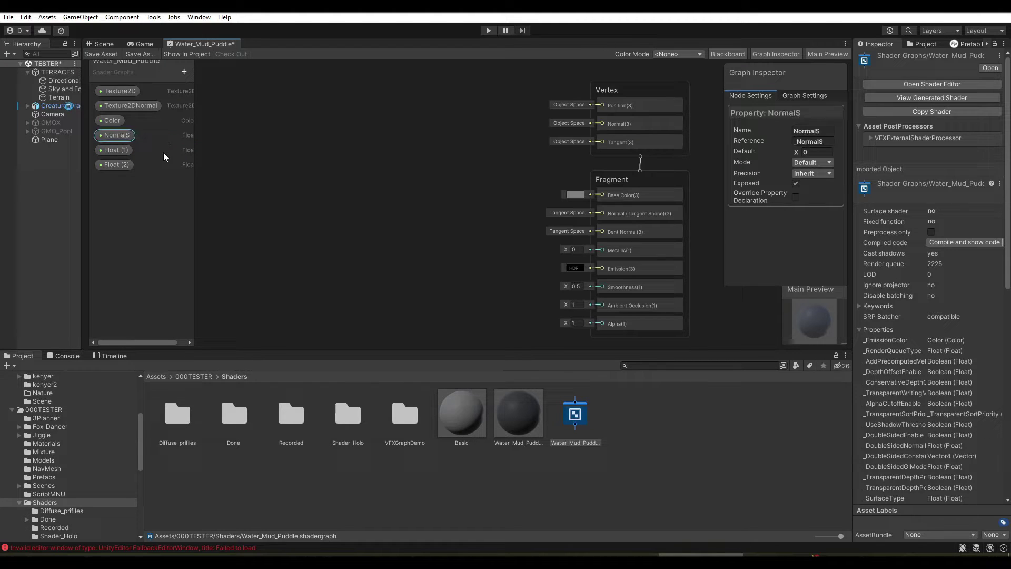
{"action": "double_click", "coordinate": [122, 150]}
{"action": "type", "text": "Metallic"}
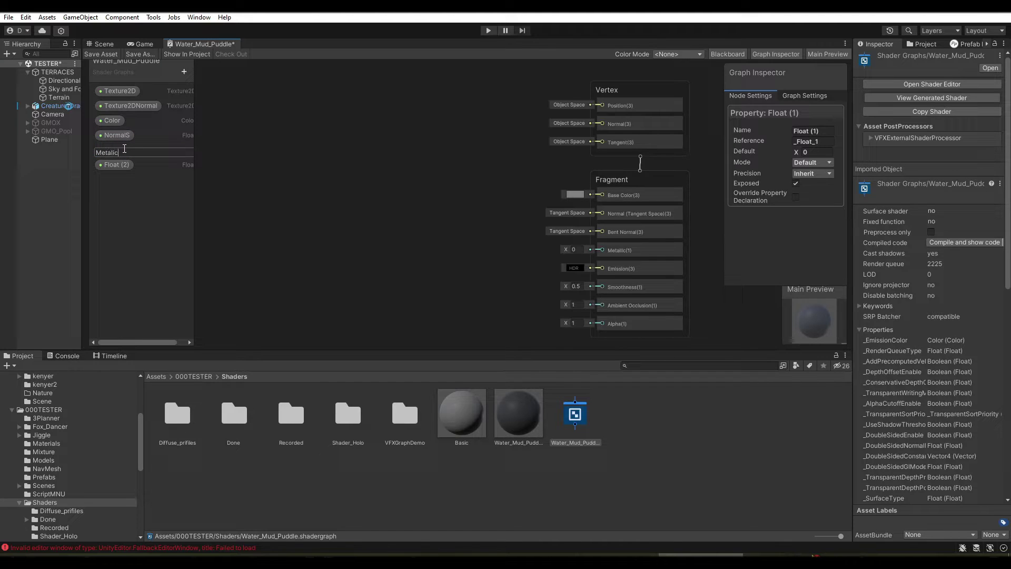
{"action": "key", "text": "Return"}
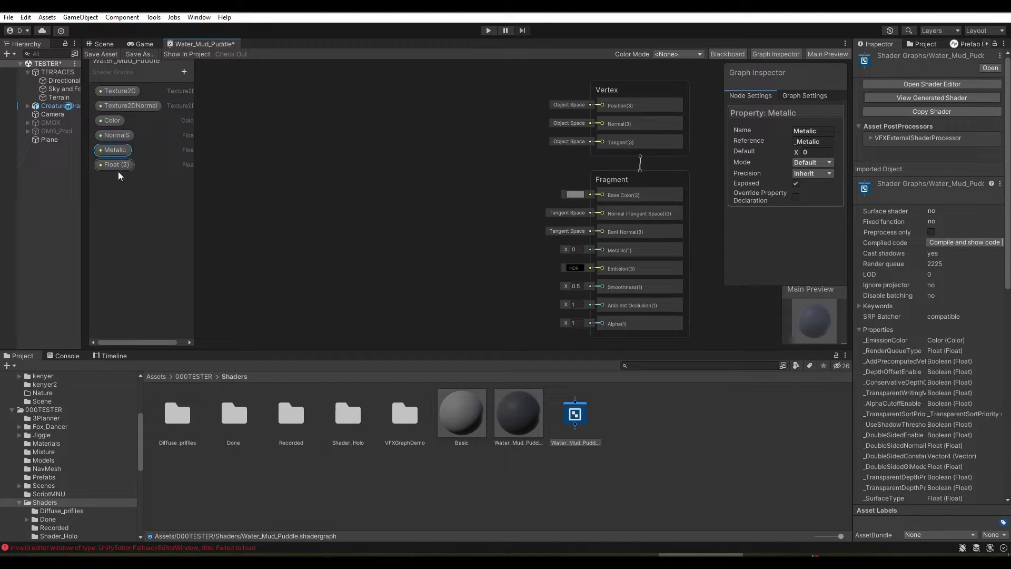
{"action": "double_click", "coordinate": [121, 165]}
{"action": "type", "text": "Smoothness"}
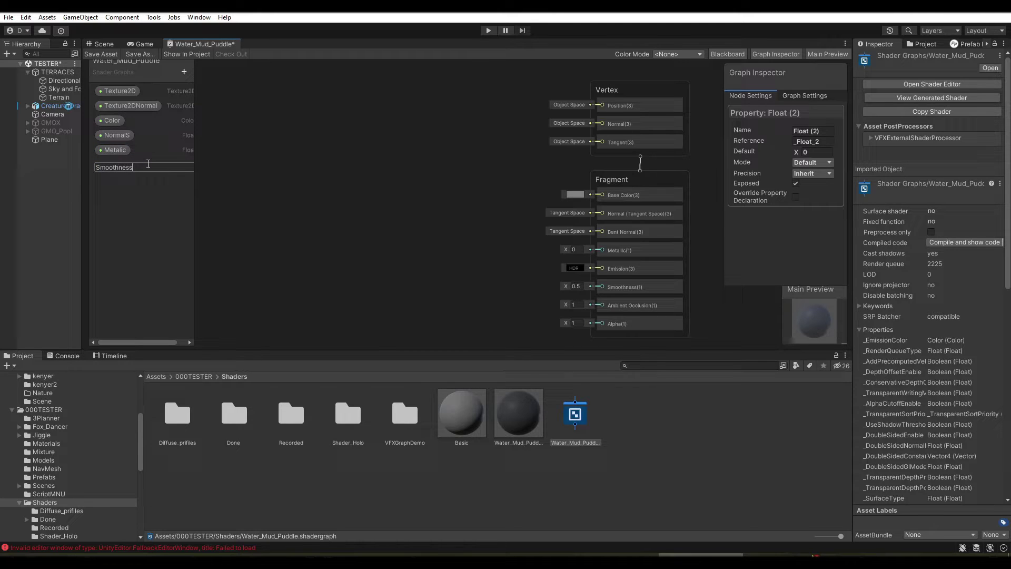
{"action": "key", "text": "Return"}
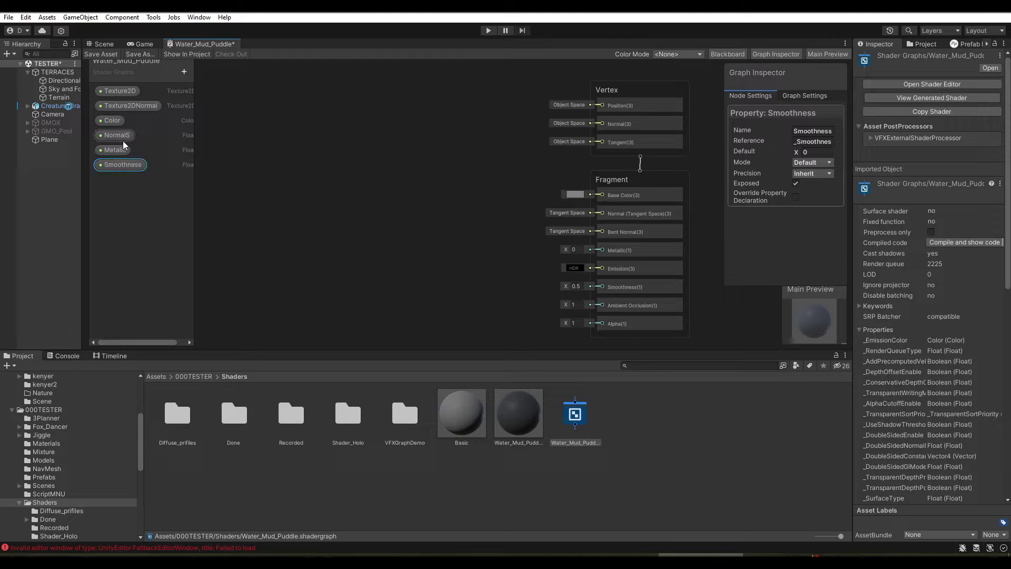
Make NormalS a slider ranging from -5 to 5
{"action": "left_click", "coordinate": [124, 138]}
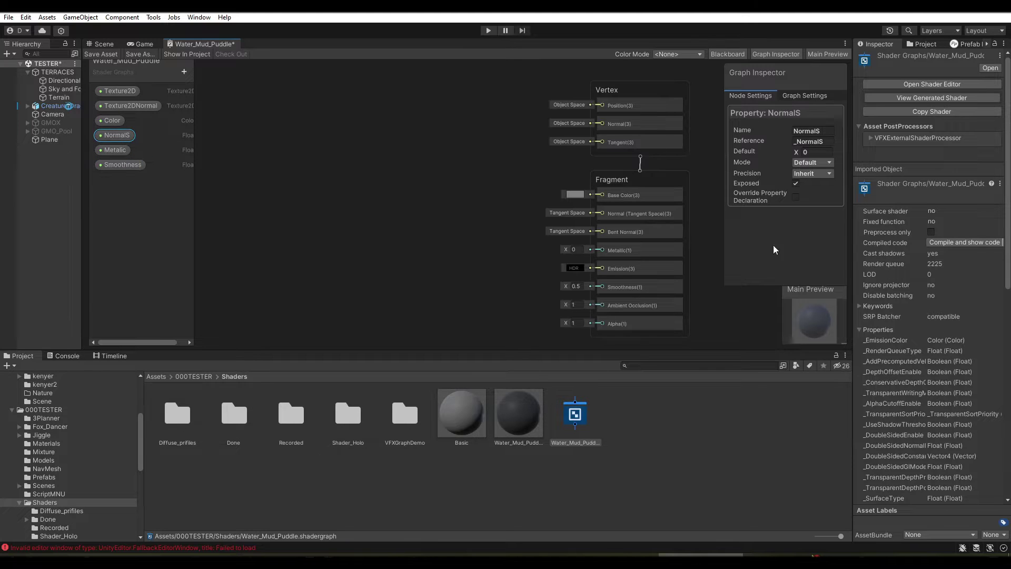
{"action": "left_click", "coordinate": [811, 163]}
{"action": "left_click", "coordinate": [800, 186]}
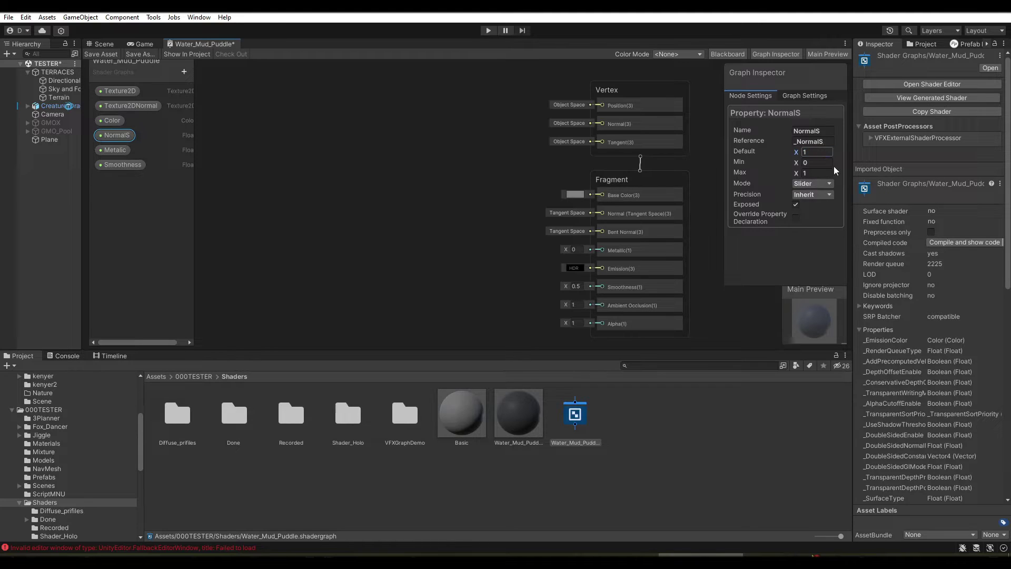
{"action": "left_click", "coordinate": [825, 164]}
{"action": "left_click", "coordinate": [816, 172]}
Make Metalic and Smoothness sliders ranging from 0 to 1
{"action": "left_click", "coordinate": [114, 149]}
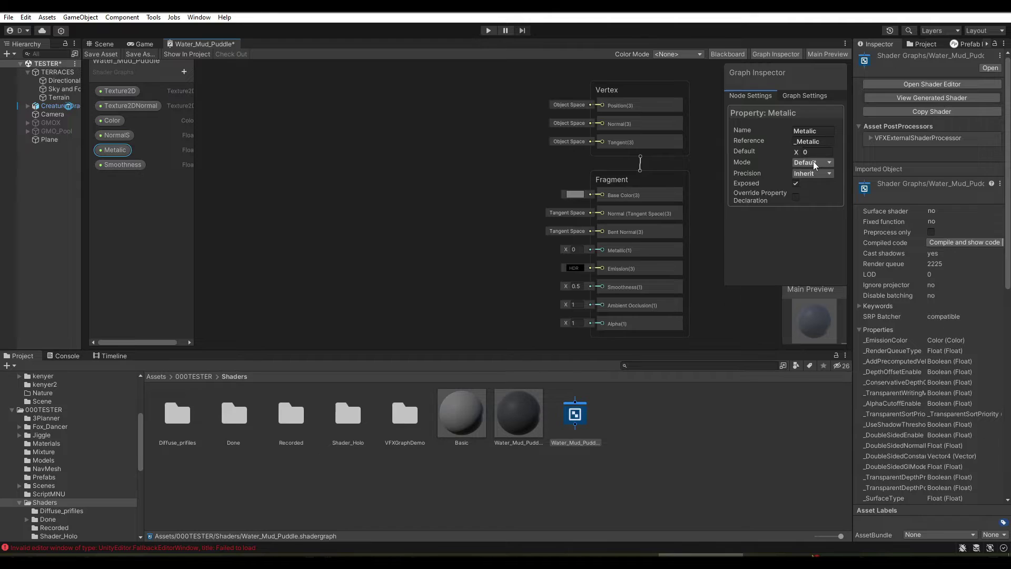
{"action": "left_click", "coordinate": [813, 163]}
{"action": "left_click", "coordinate": [804, 187]}
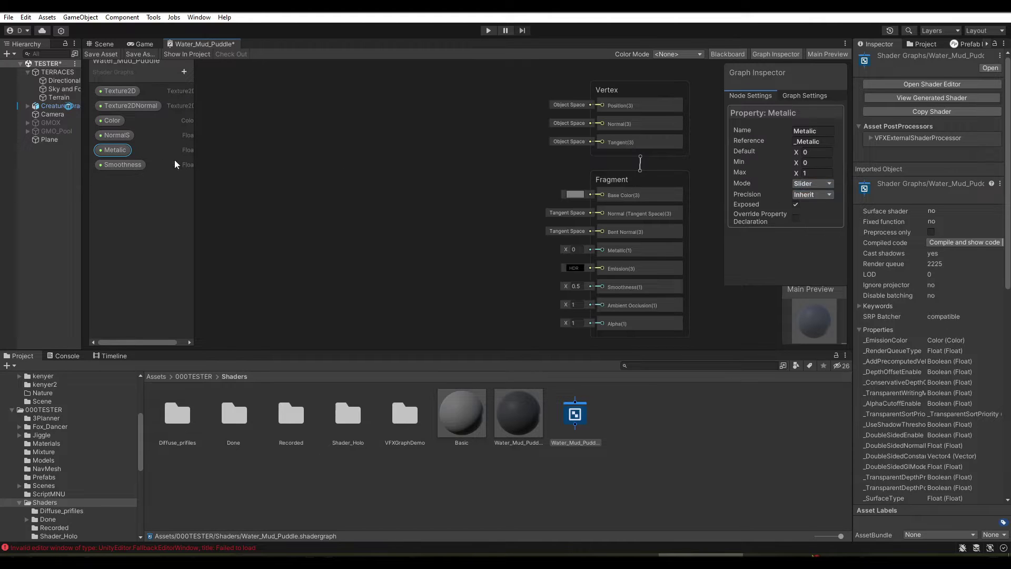
{"action": "left_click", "coordinate": [123, 164]}
{"action": "left_click", "coordinate": [802, 163]}
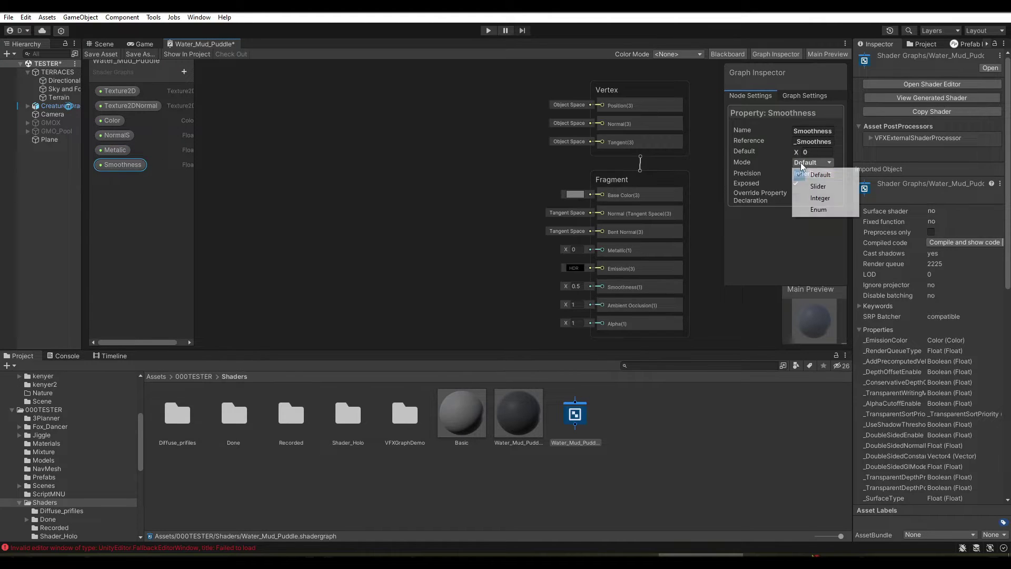
{"action": "left_click", "coordinate": [818, 187]}
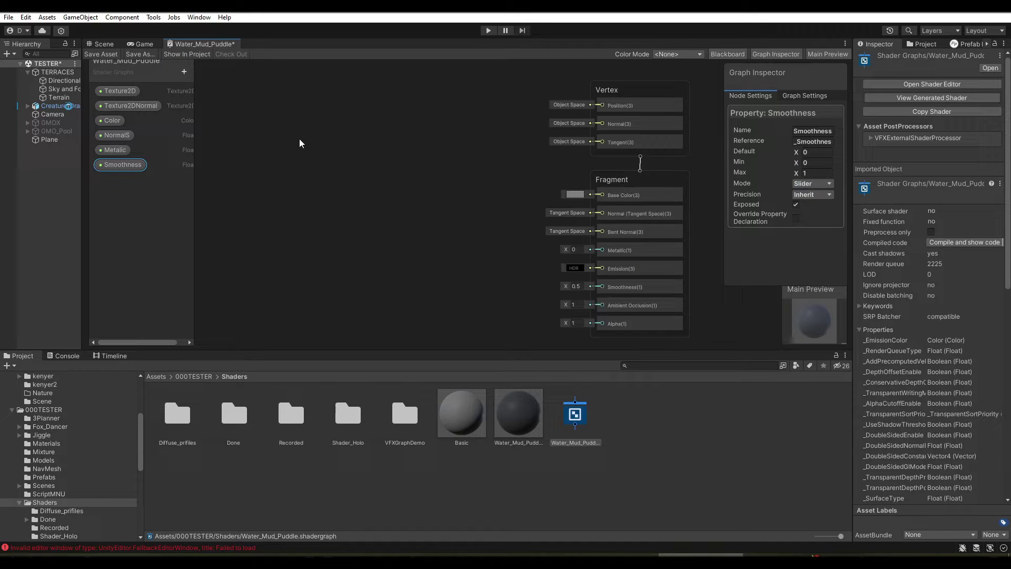
Add a Sample Texture 2D node and place a duplicate beneath it
{"action": "key", "text": "space"}
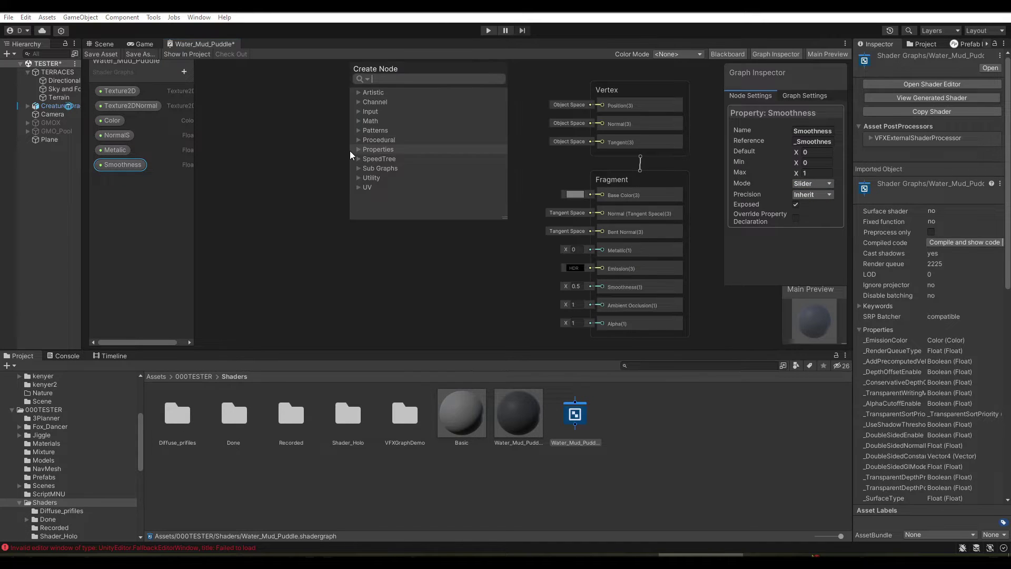
{"action": "type", "text": "texture"}
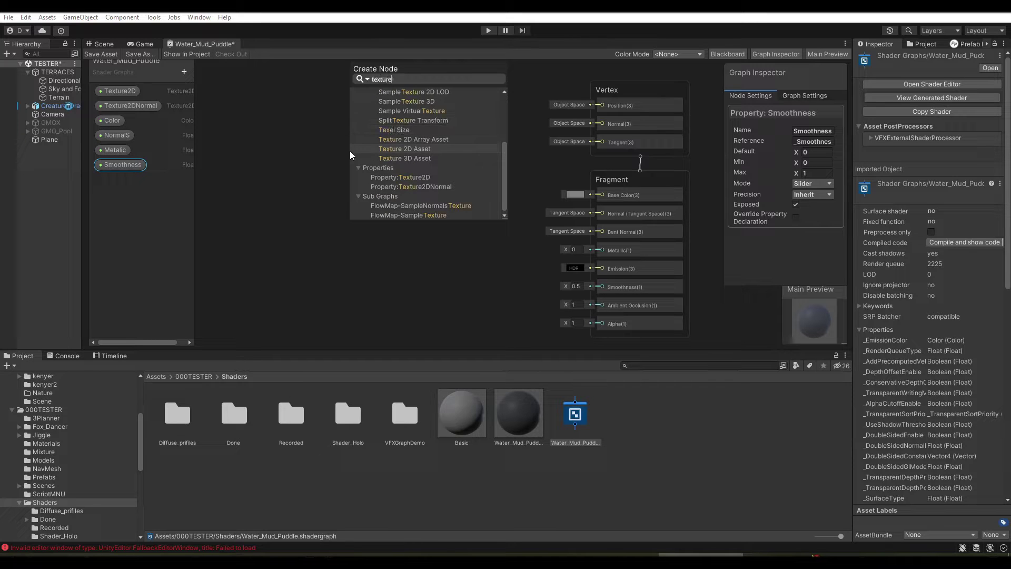
{"action": "type", "text": "2"}
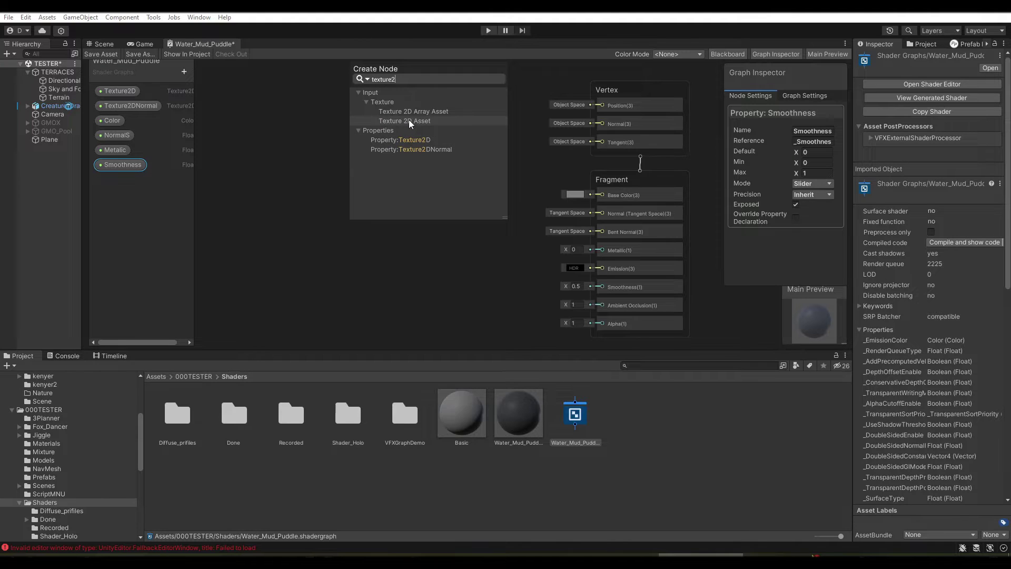
{"action": "key", "text": "ctrl+a"}
{"action": "type", "text": "sam"}
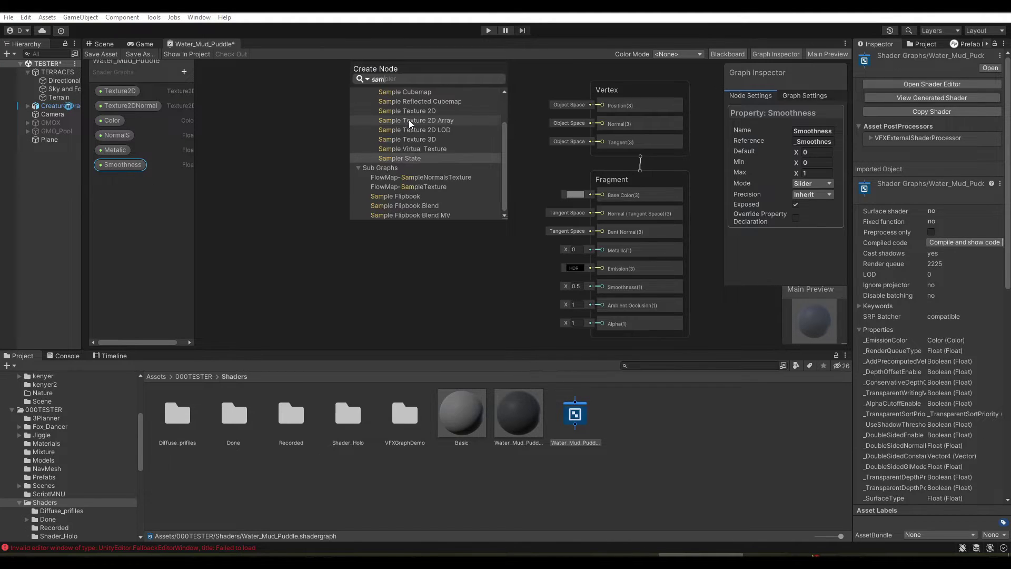
{"action": "type", "text": "plet"}
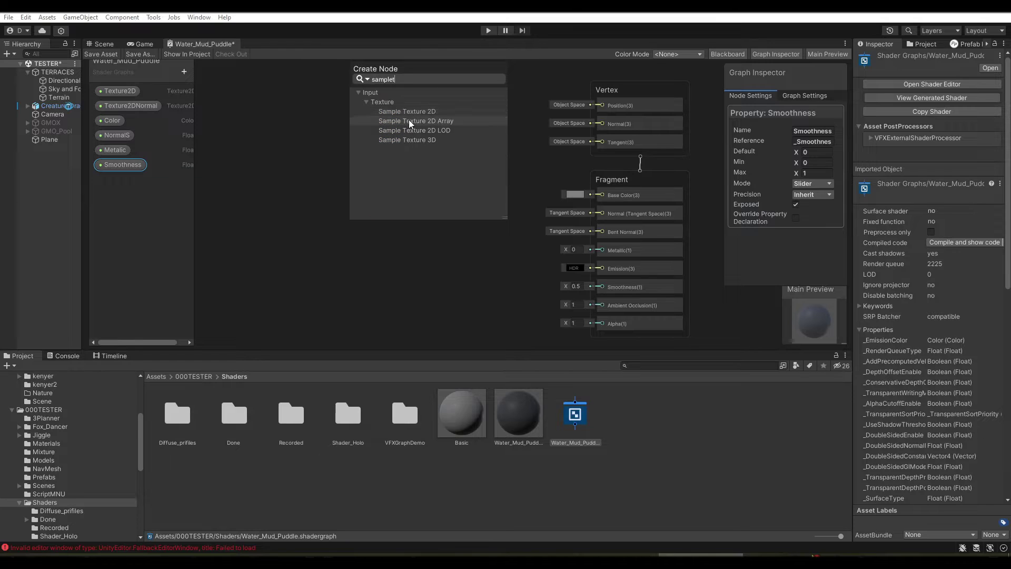
{"action": "key", "text": "Return"}
{"action": "left_click_drag", "start_coordinate": [389, 170], "coordinate": [369, 119]}
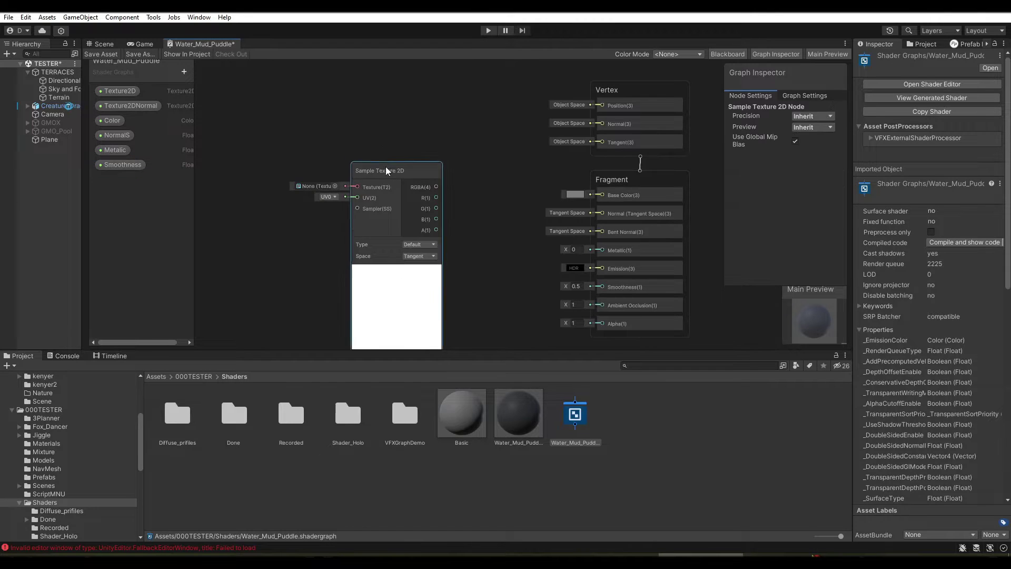
{"action": "scroll", "coordinate": [441, 217], "scroll_direction": "down", "scroll_amount": 2}
{"action": "middle_click_drag", "start_coordinate": [499, 249], "coordinate": [519, 200]}
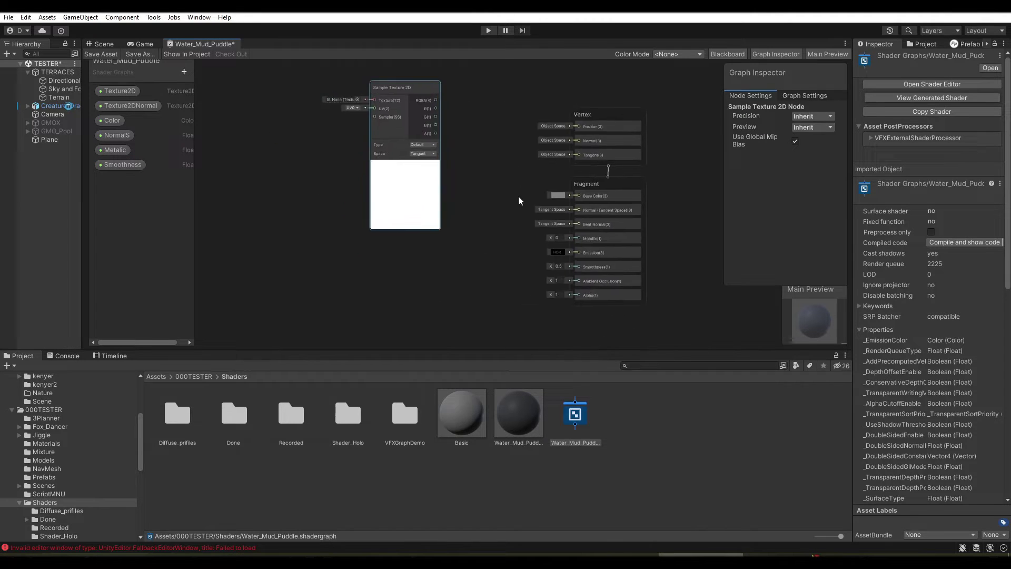
{"action": "key", "text": "ctrl+d"}
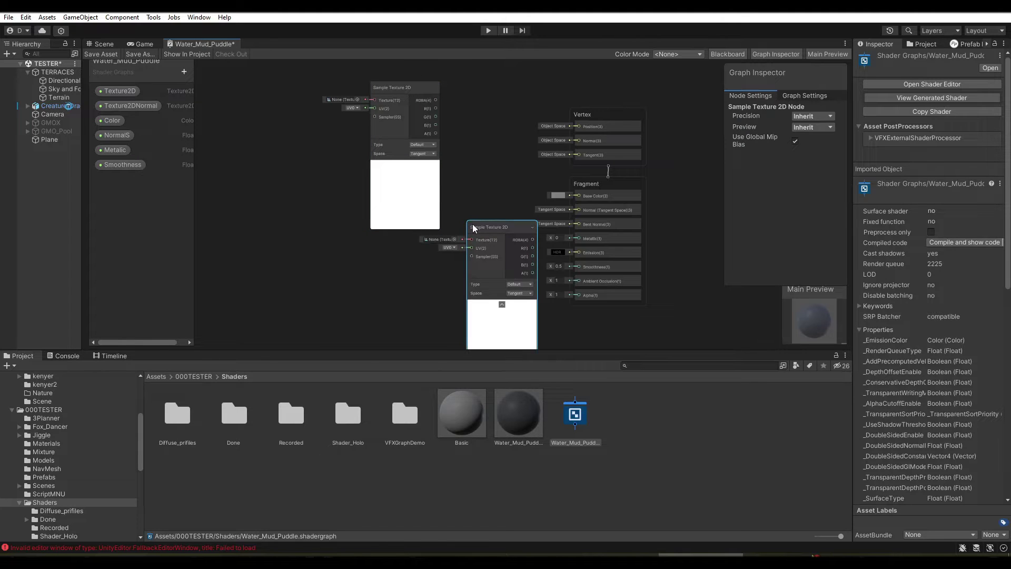
{"action": "left_click_drag", "start_coordinate": [481, 228], "coordinate": [383, 245]}
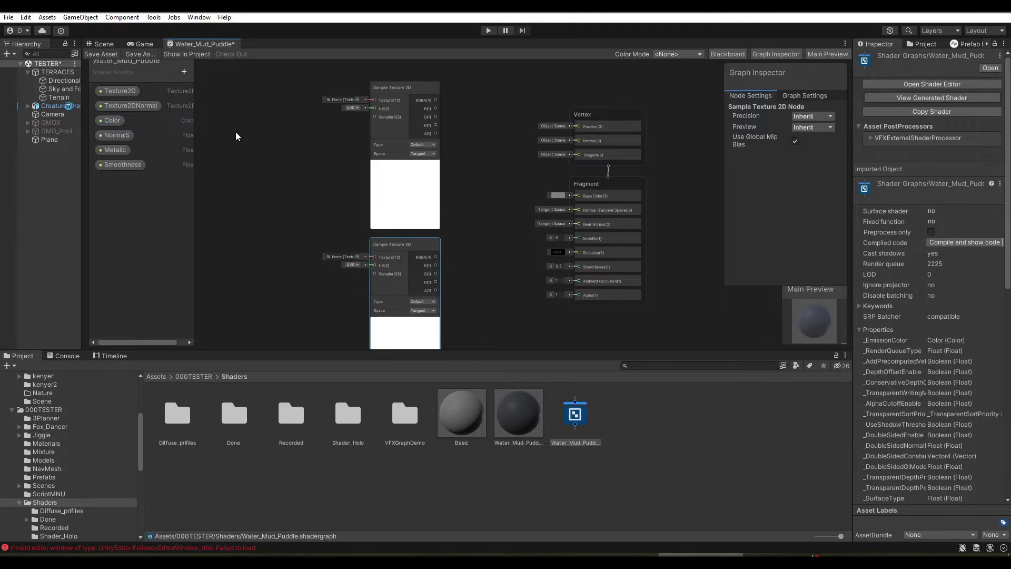
Bring Texture2D and Texture2DNormal into the graph, wiring Texture2DNormal into the lower sampler
{"action": "left_click", "coordinate": [124, 93]}
{"action": "mouse_move", "coordinate": [125, 95]}
{"action": "left_mouse_down"}
{"action": "mouse_move", "coordinate": [295, 138]}
{"action": "mouse_move", "coordinate": [296, 149]}
{"action": "mouse_move", "coordinate": [374, 171]}
{"action": "left_mouse_up"}
{"action": "middle_click_drag", "start_coordinate": [333, 207], "coordinate": [323, 153]}
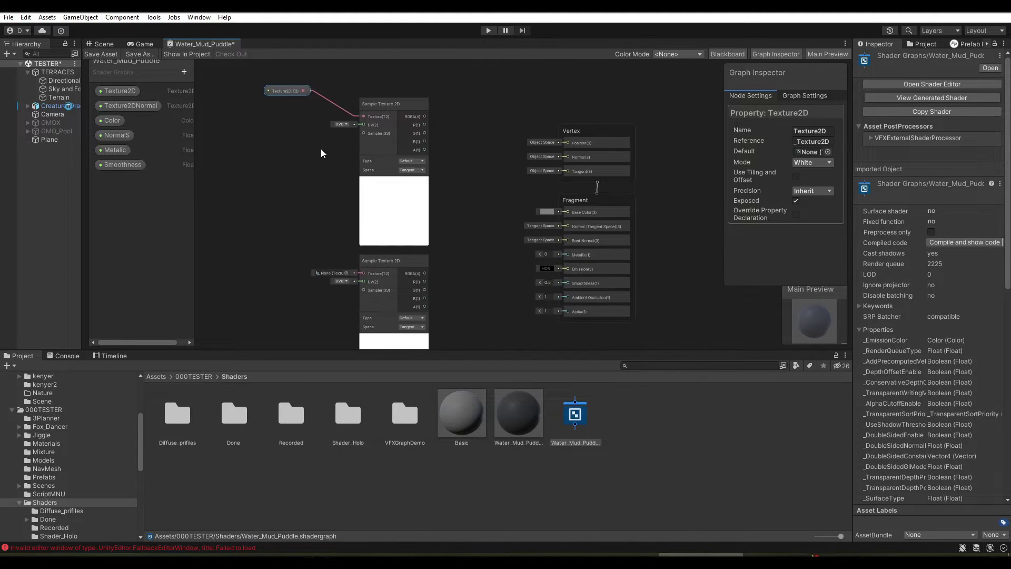
{"action": "mouse_move", "coordinate": [130, 106]}
{"action": "left_mouse_down"}
{"action": "mouse_move", "coordinate": [258, 150]}
{"action": "mouse_move", "coordinate": [361, 273]}
{"action": "left_mouse_up"}
{"action": "left_click_drag", "start_coordinate": [364, 276], "coordinate": [363, 274]}
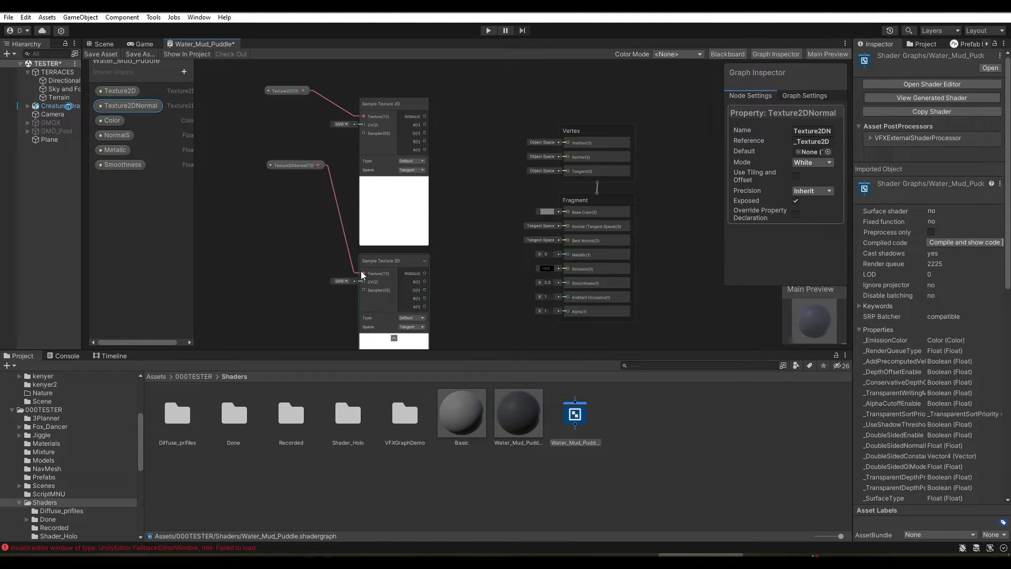
Move the Vertex and Fragment master stack further right
{"action": "middle_click_drag", "start_coordinate": [221, 153], "coordinate": [170, 165]}
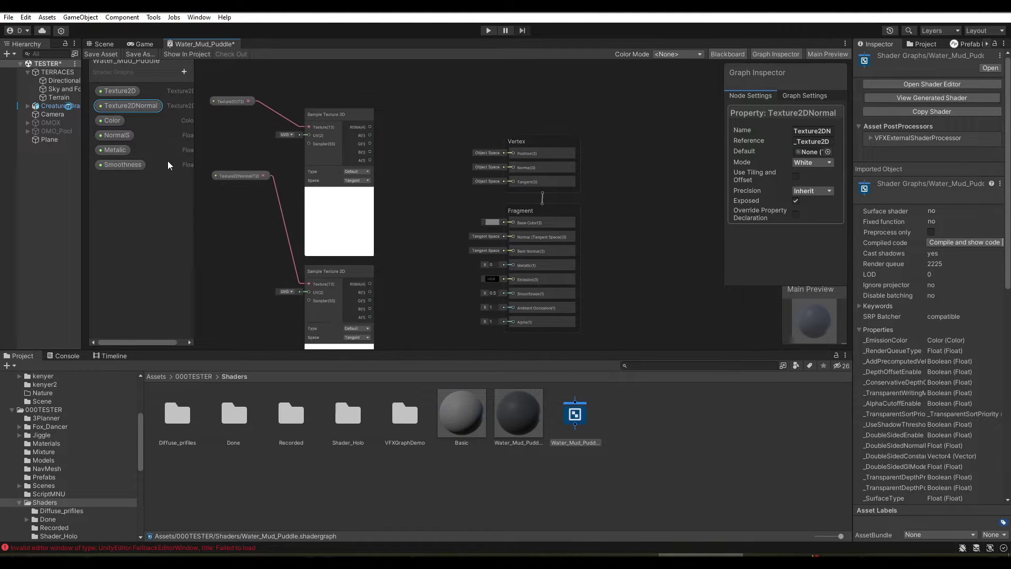
{"action": "left_click", "coordinate": [416, 132]}
{"action": "left_click_drag", "start_coordinate": [549, 213], "coordinate": [658, 216]}
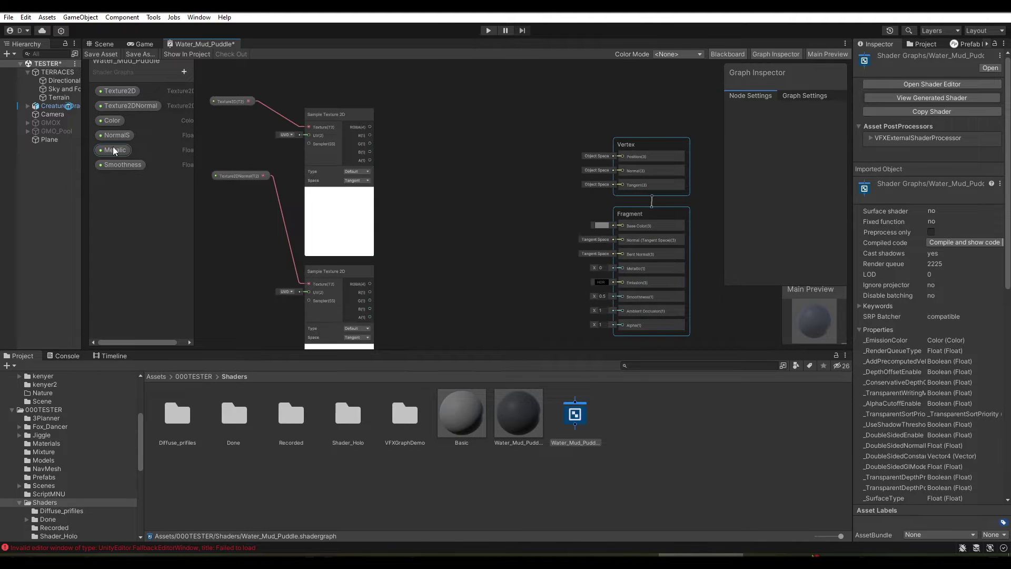
Add a Multiply node fed by the top sampler's RGBA output
{"action": "left_click", "coordinate": [112, 121]}
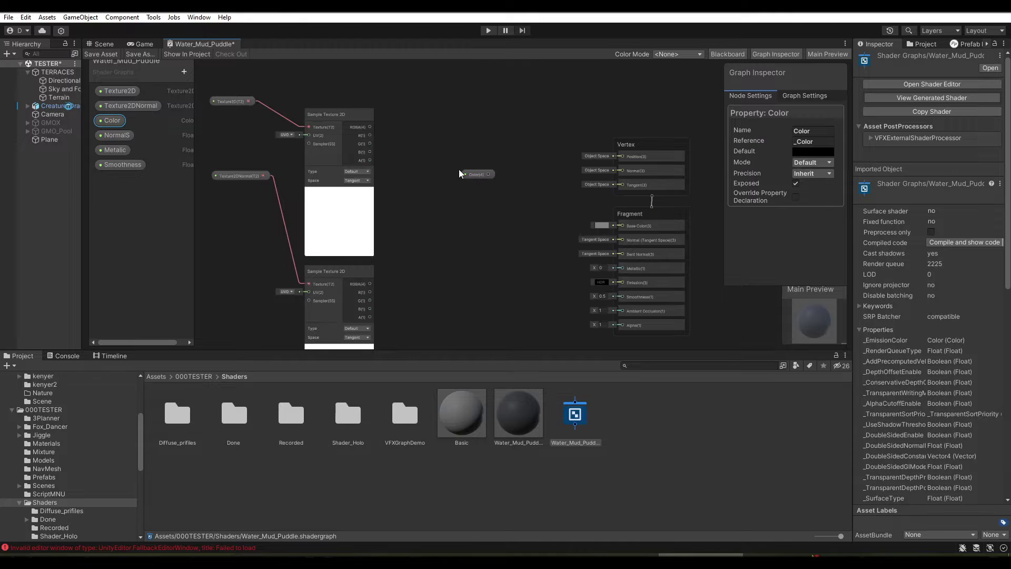
{"action": "key", "text": "space"}
{"action": "type", "text": "multi"}
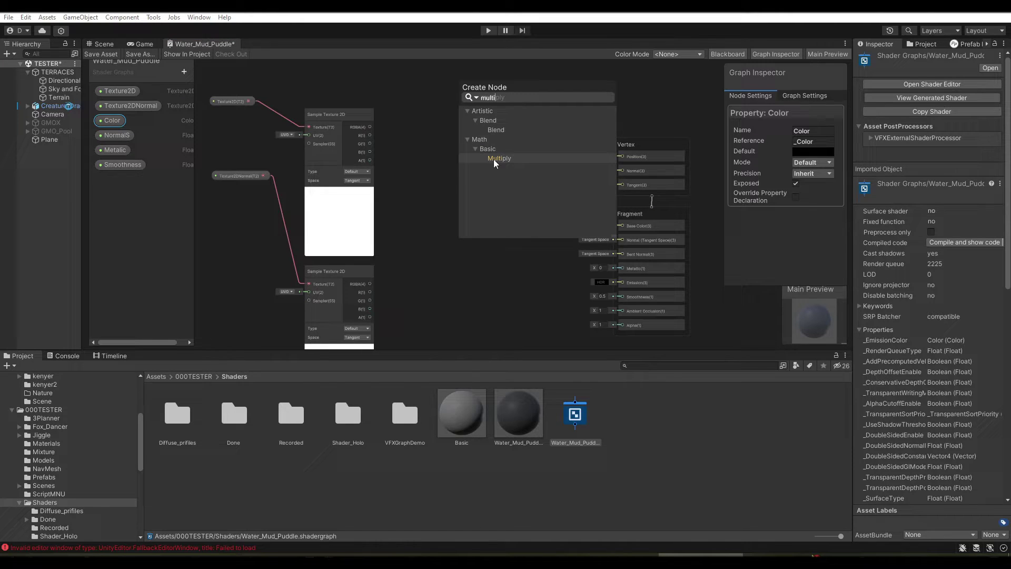
{"action": "left_click", "coordinate": [497, 159]}
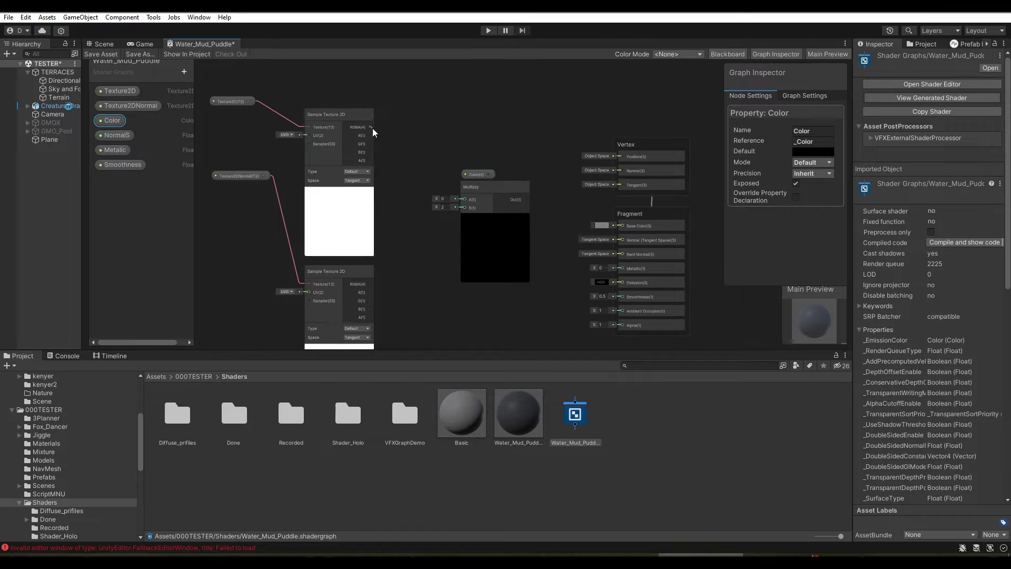
{"action": "left_click_drag", "start_coordinate": [370, 127], "coordinate": [470, 208]}
{"action": "middle_click_drag", "start_coordinate": [435, 267], "coordinate": [442, 196]}
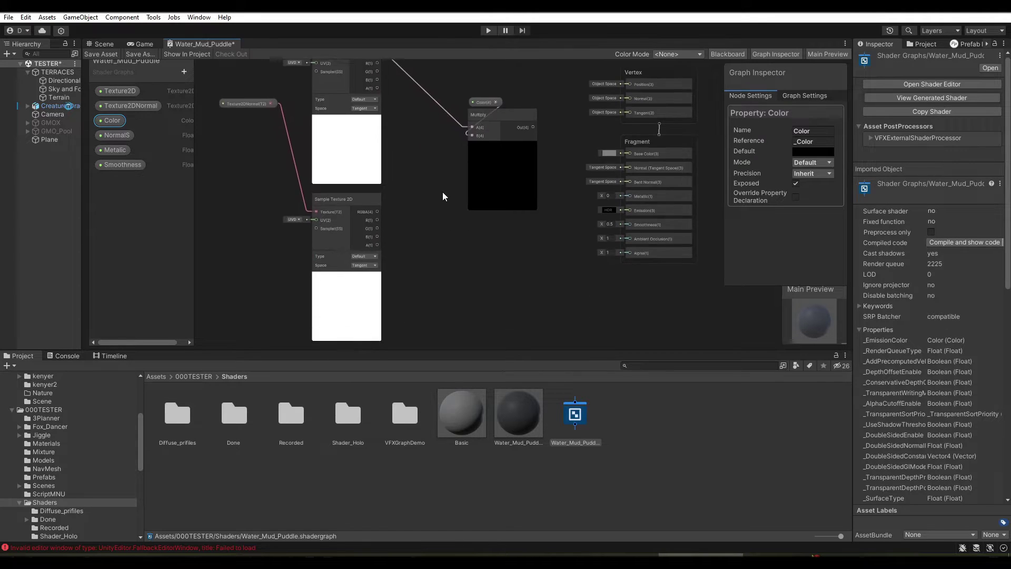
Add a Normal Strength node near the textures and bring in the NormalS property
{"action": "key", "text": "space"}
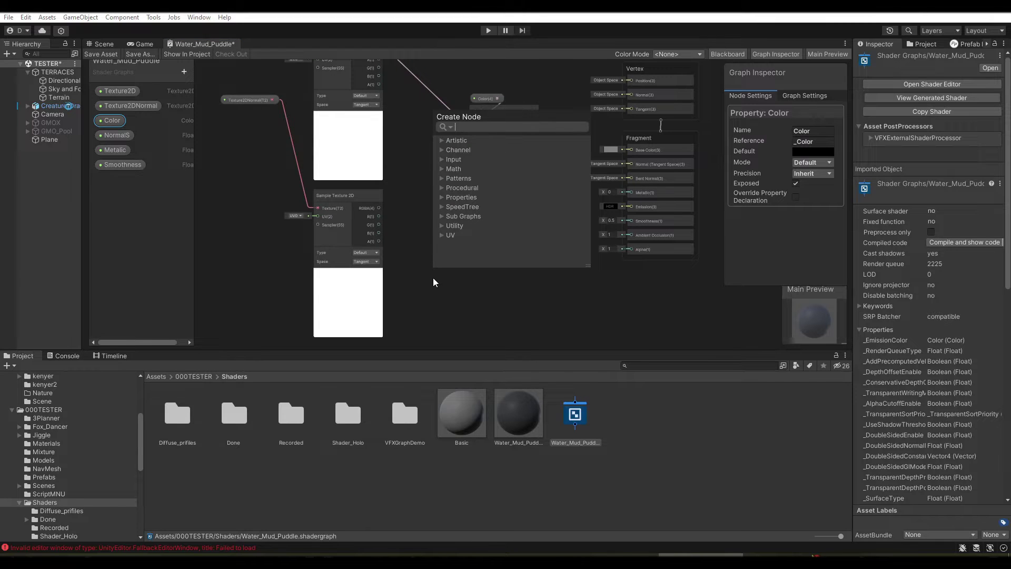
{"action": "type", "text": "nor"}
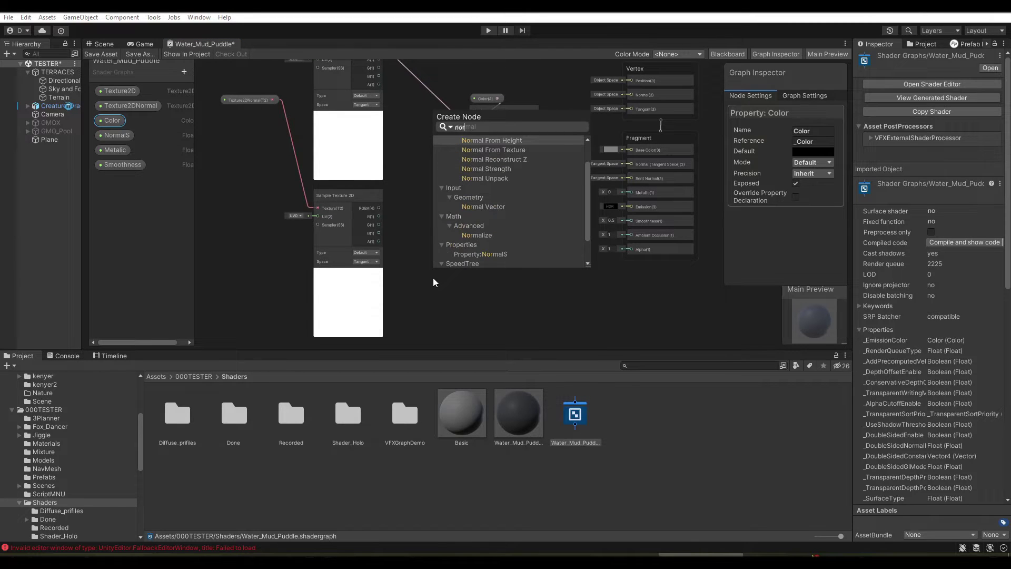
{"action": "double_click", "coordinate": [484, 169]}
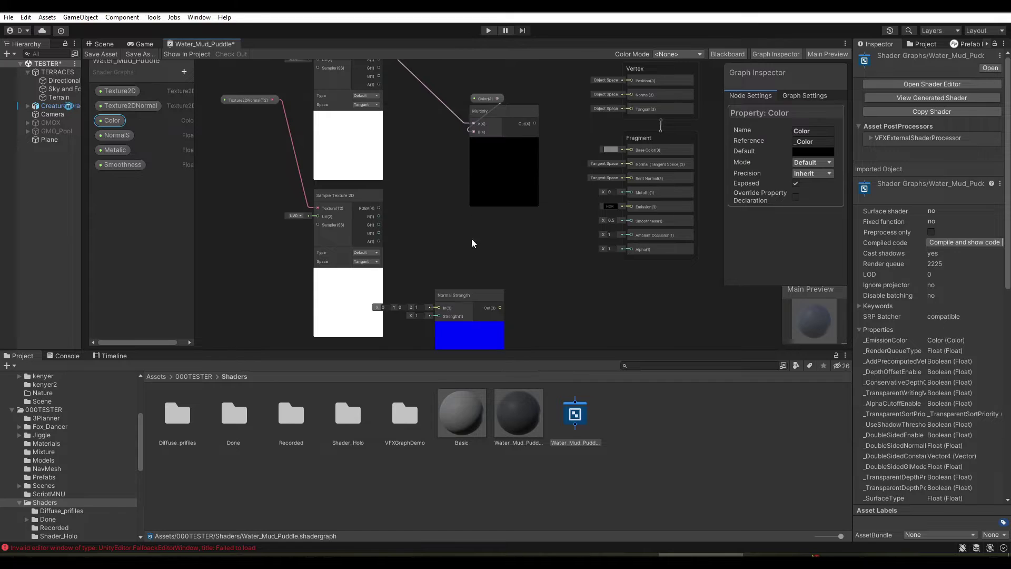
{"action": "left_click_drag", "start_coordinate": [474, 295], "coordinate": [502, 240]}
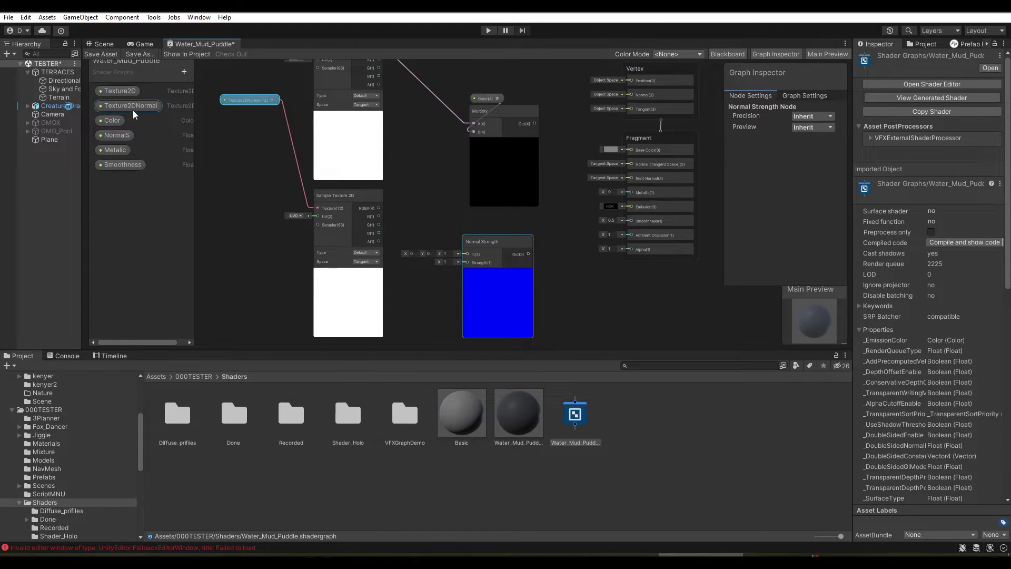
{"action": "mouse_move", "coordinate": [117, 135]}
{"action": "left_mouse_down"}
{"action": "mouse_move", "coordinate": [471, 225]}
{"action": "mouse_move", "coordinate": [466, 262]}
{"action": "left_mouse_up"}
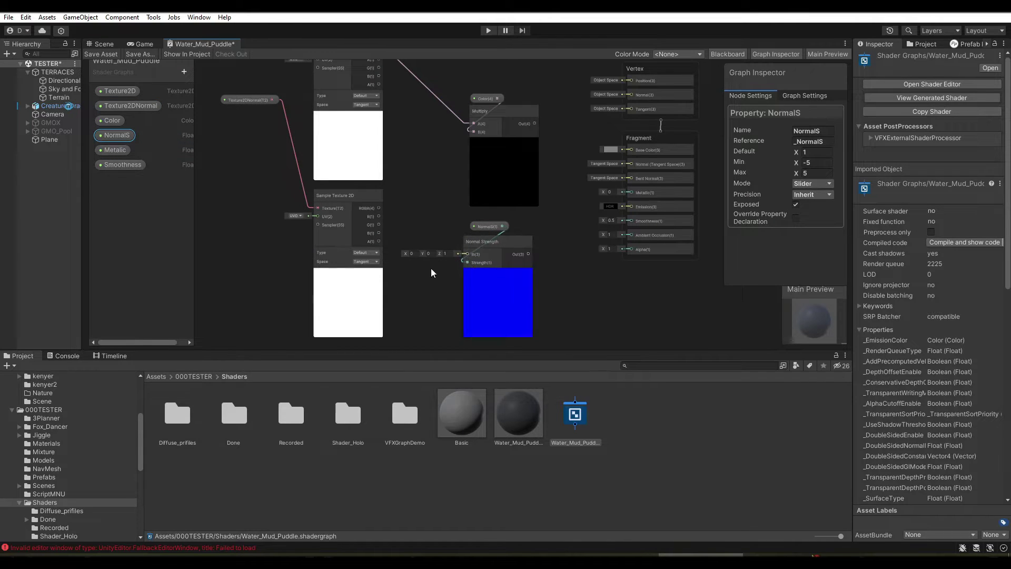
Feed the normal texture sample into Normal Strength and set its type to Normal
{"action": "left_click_drag", "start_coordinate": [379, 208], "coordinate": [466, 253]}
{"action": "scroll", "coordinate": [372, 269], "scroll_direction": "up", "scroll_amount": 2}
{"action": "scroll", "coordinate": [371, 268], "scroll_direction": "up", "scroll_amount": 2}
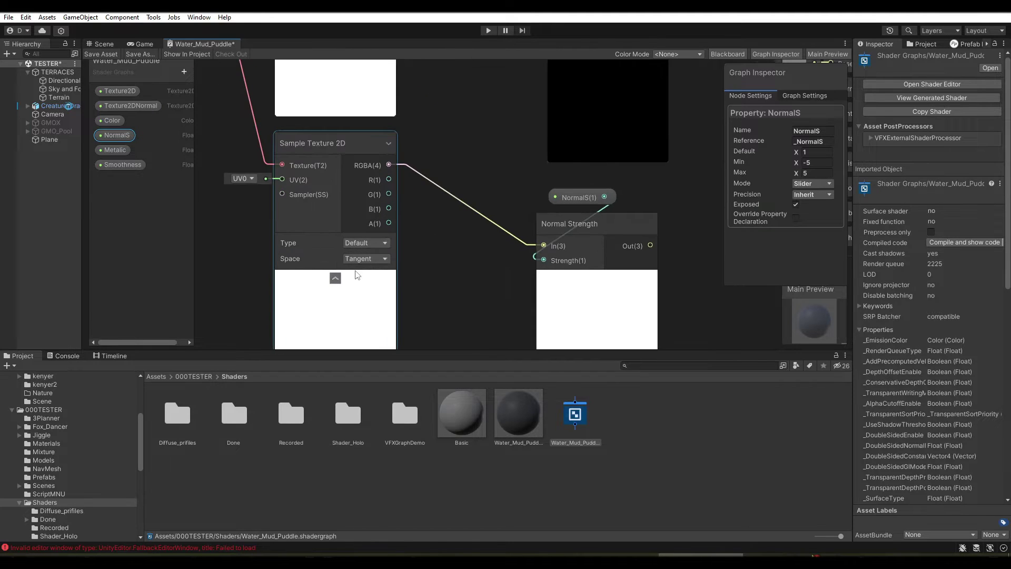
{"action": "left_click", "coordinate": [363, 246]}
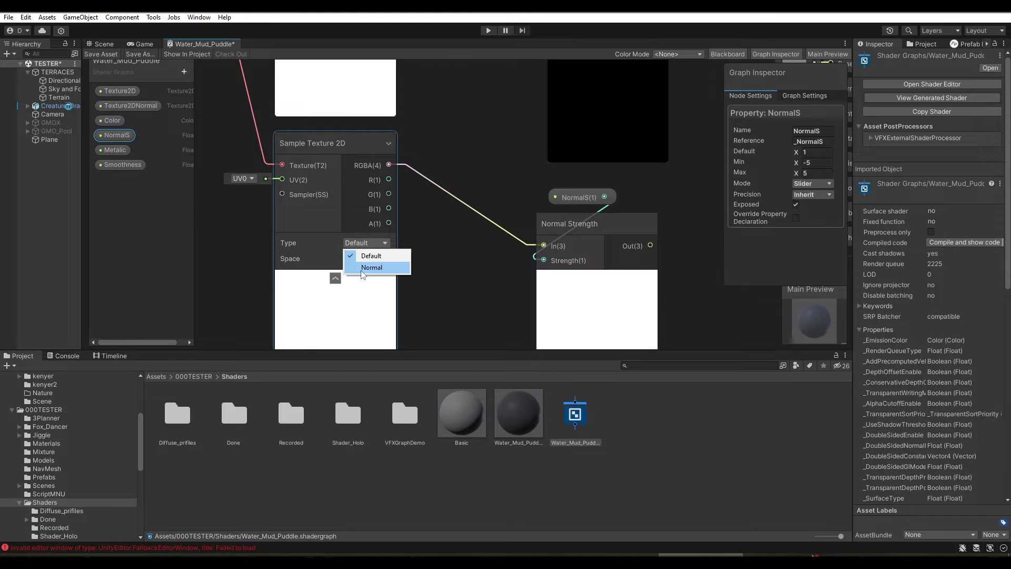
{"action": "left_click", "coordinate": [369, 268]}
{"action": "scroll", "coordinate": [401, 257], "scroll_direction": "down", "scroll_amount": 1}
{"action": "scroll", "coordinate": [406, 252], "scroll_direction": "down", "scroll_amount": 1}
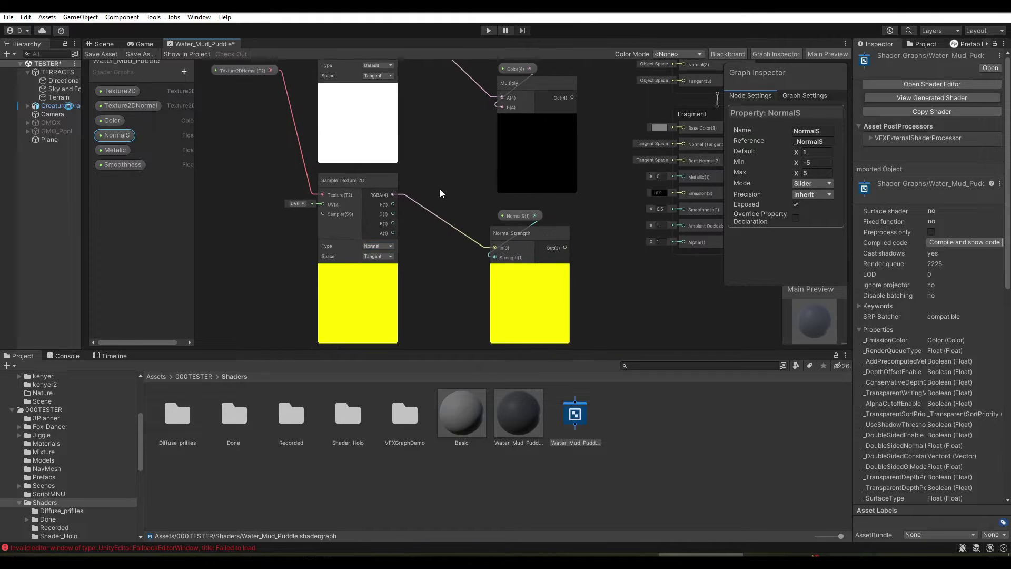
Connect Multiply to Base Color and Normal Strength to the Fragment Normal input
{"action": "mouse_move", "coordinate": [437, 192]}
{"action": "middle_mouse_down"}
{"action": "mouse_move", "coordinate": [377, 242]}
{"action": "mouse_move", "coordinate": [372, 259]}
{"action": "middle_mouse_up"}
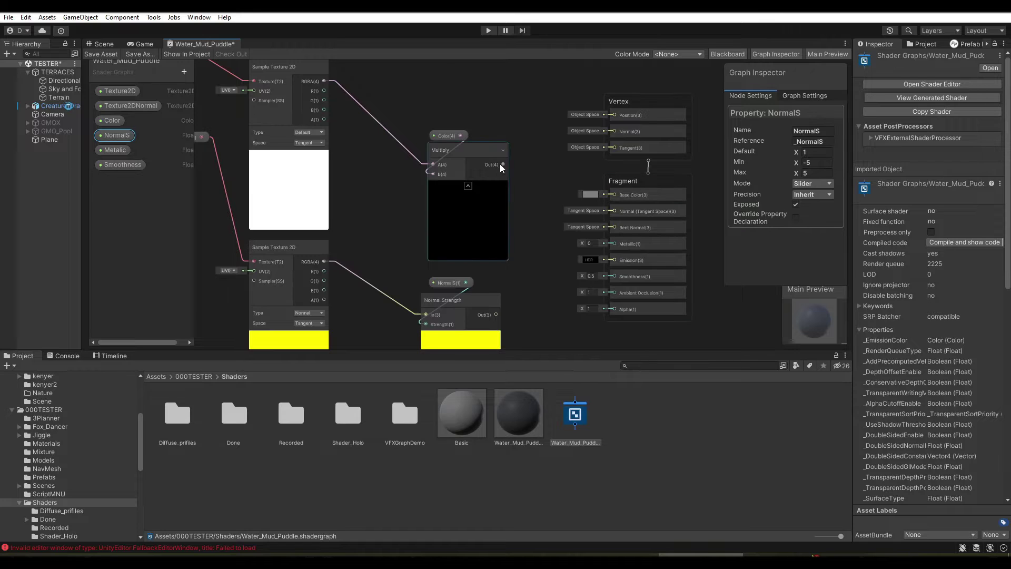
{"action": "left_click_drag", "start_coordinate": [503, 165], "coordinate": [599, 203]}
{"action": "middle_click_drag", "start_coordinate": [537, 254], "coordinate": [537, 198]}
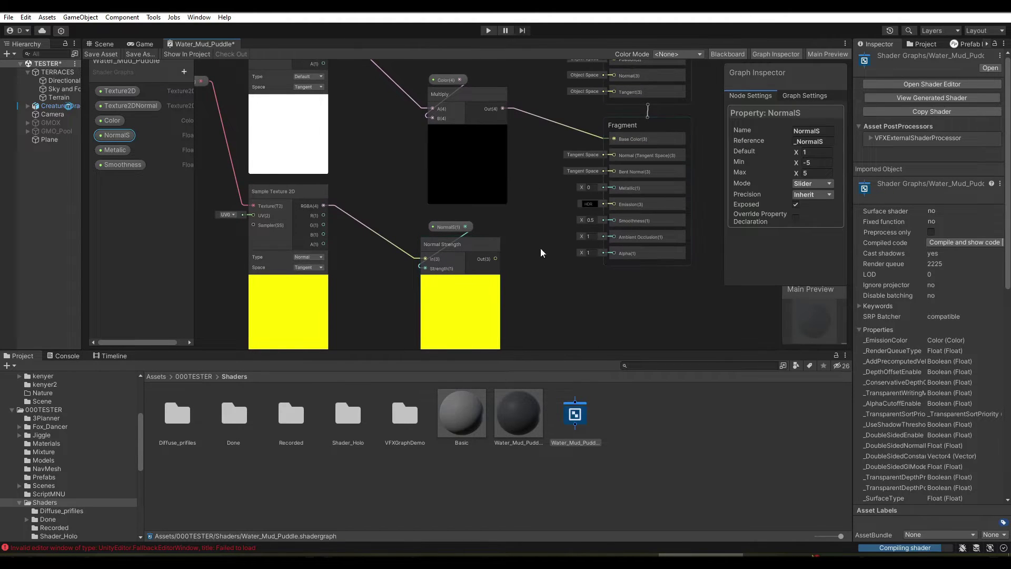
{"action": "left_click_drag", "start_coordinate": [495, 259], "coordinate": [613, 155]}
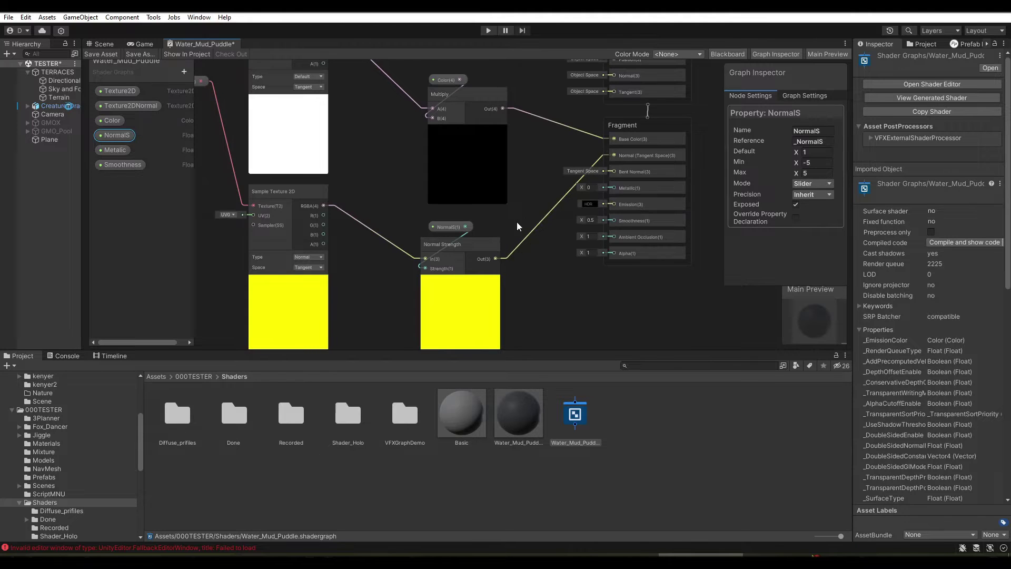
{"action": "scroll", "coordinate": [514, 211], "scroll_direction": "up", "scroll_amount": 2}
{"action": "middle_click_drag", "start_coordinate": [515, 209], "coordinate": [447, 243]}
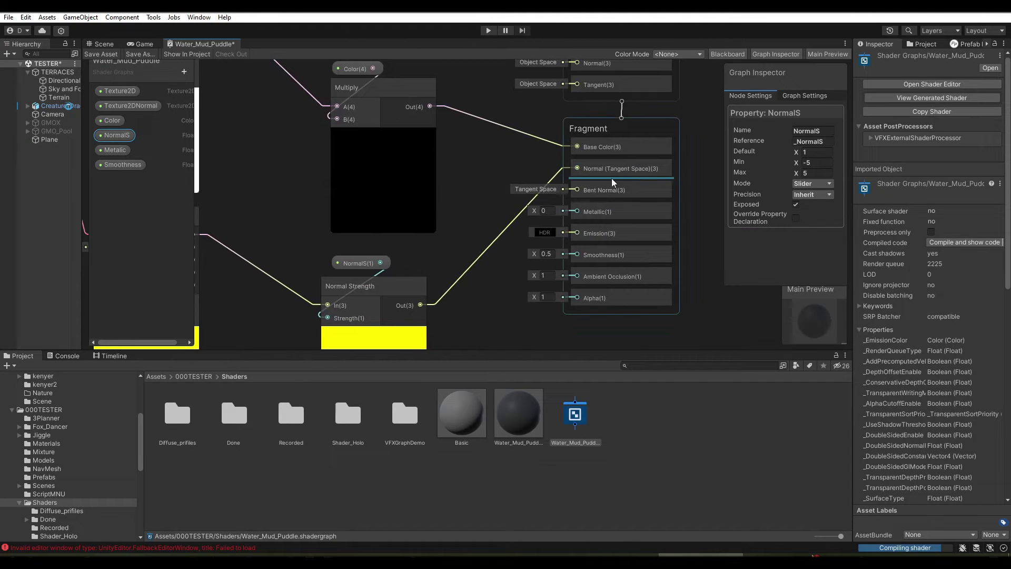
{"action": "middle_click_drag", "start_coordinate": [447, 304], "coordinate": [483, 233]}
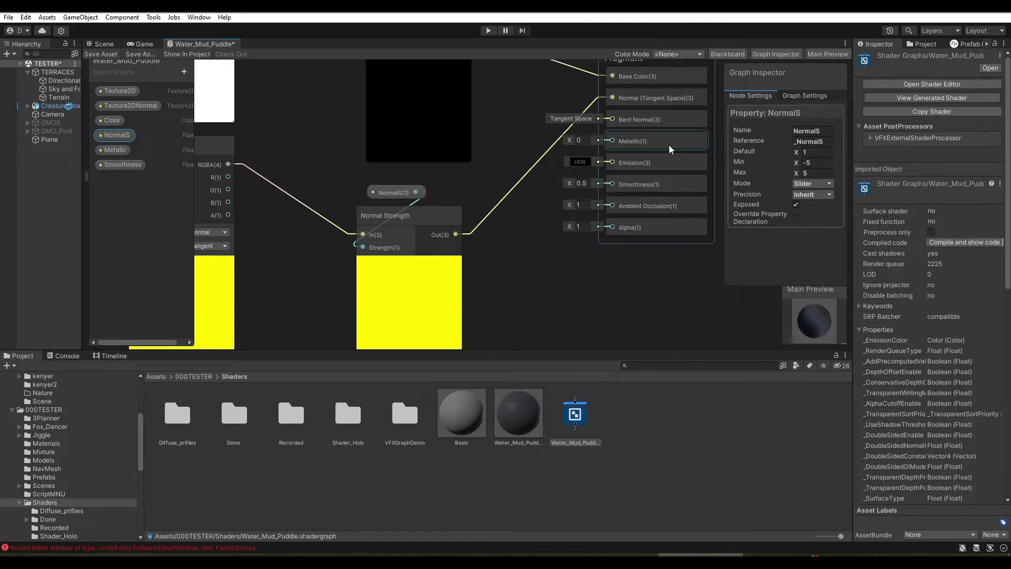
Reorder the Fragment blocks and connect the Metalic and Smoothness properties to their inputs
{"action": "left_click_drag", "start_coordinate": [669, 149], "coordinate": [664, 211]}
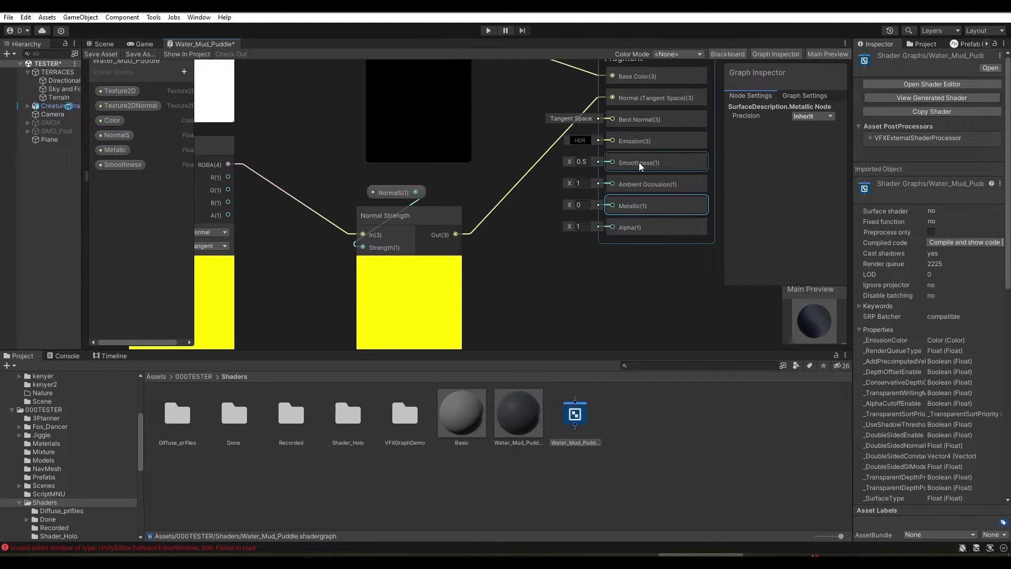
{"action": "mouse_move", "coordinate": [640, 167]}
{"action": "left_mouse_down"}
{"action": "mouse_move", "coordinate": [635, 239]}
{"action": "mouse_move", "coordinate": [635, 213]}
{"action": "left_mouse_up"}
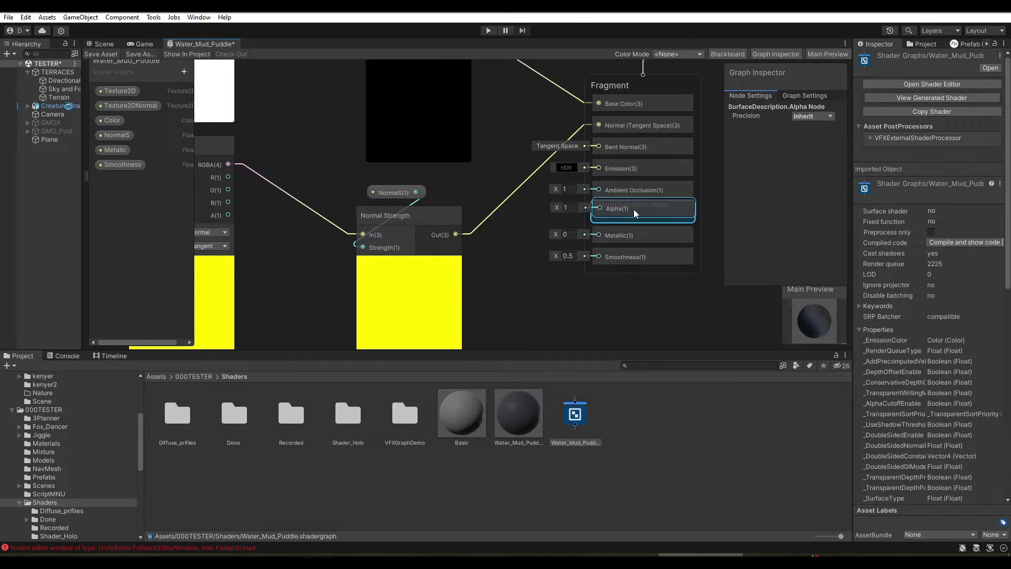
{"action": "mouse_move", "coordinate": [129, 150]}
{"action": "left_mouse_down"}
{"action": "mouse_move", "coordinate": [137, 160]}
{"action": "mouse_move", "coordinate": [496, 243]}
{"action": "mouse_move", "coordinate": [599, 232]}
{"action": "left_mouse_up"}
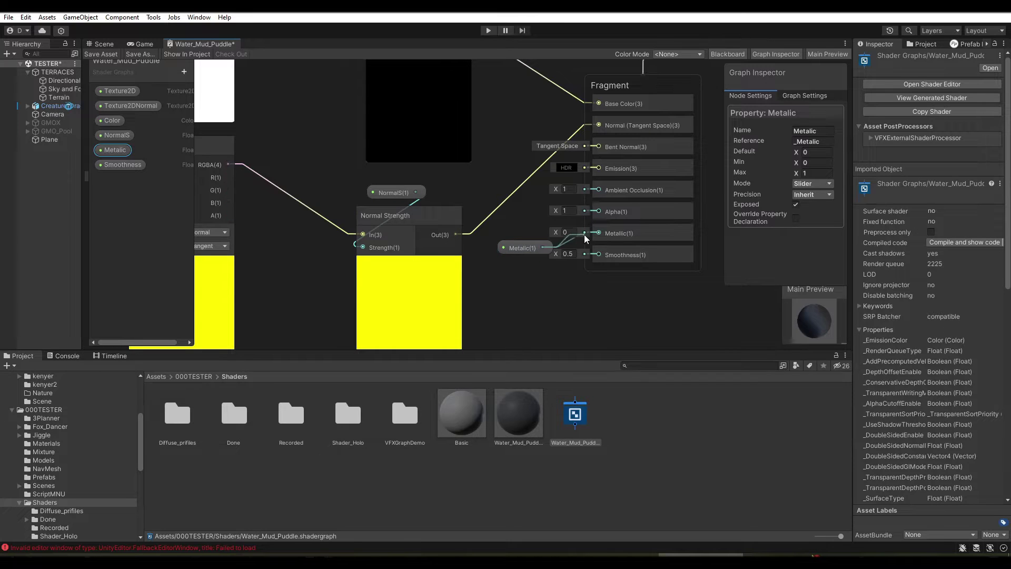
{"action": "mouse_move", "coordinate": [123, 164]}
{"action": "left_mouse_down"}
{"action": "mouse_move", "coordinate": [549, 280]}
{"action": "mouse_move", "coordinate": [535, 277]}
{"action": "mouse_move", "coordinate": [598, 255]}
{"action": "left_mouse_up"}
Maximize the shader graph to check the whole network, then restore it
{"action": "scroll", "coordinate": [455, 193], "scroll_direction": "down", "scroll_amount": 3}
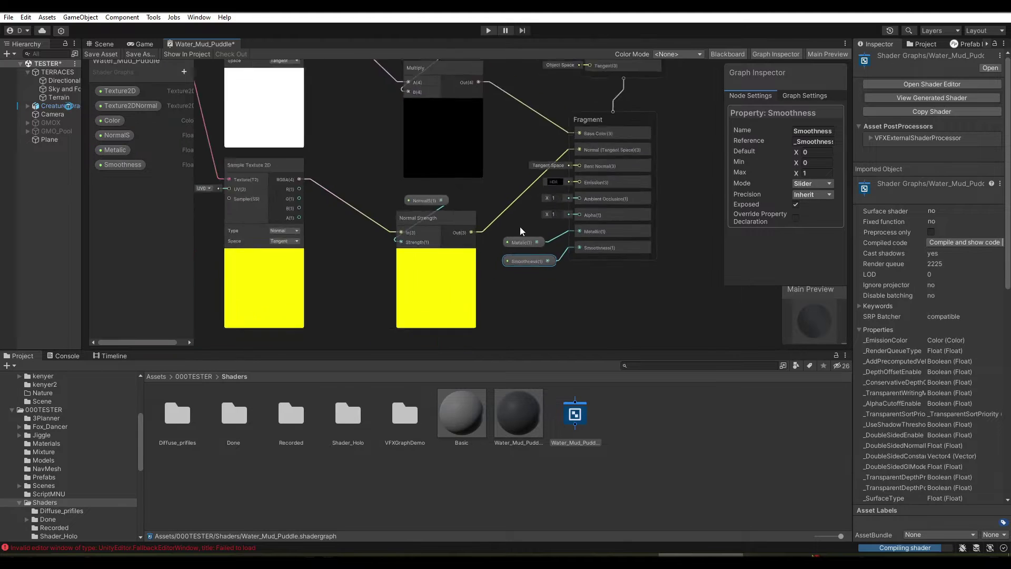
{"action": "scroll", "coordinate": [456, 193], "scroll_direction": "down", "scroll_amount": 2}
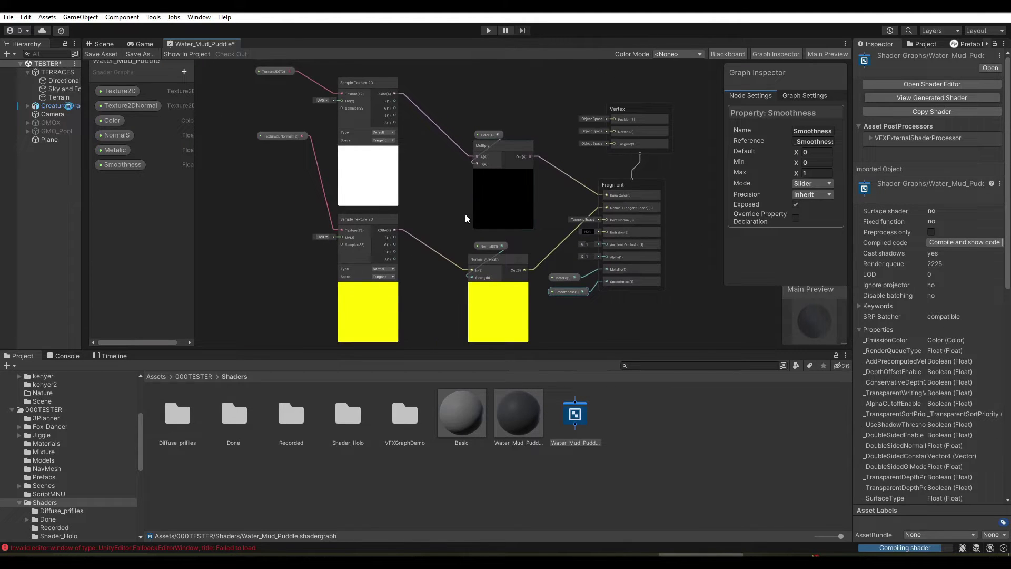
{"action": "key", "text": "shift+space"}
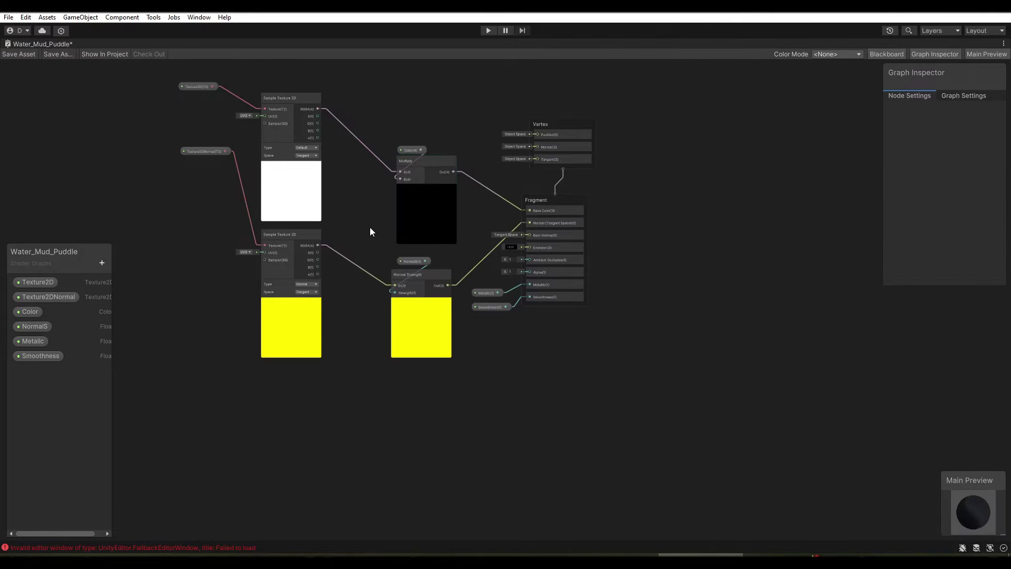
{"action": "scroll", "coordinate": [358, 225], "scroll_direction": "up", "scroll_amount": 3}
{"action": "middle_click_drag", "start_coordinate": [346, 224], "coordinate": [424, 300]}
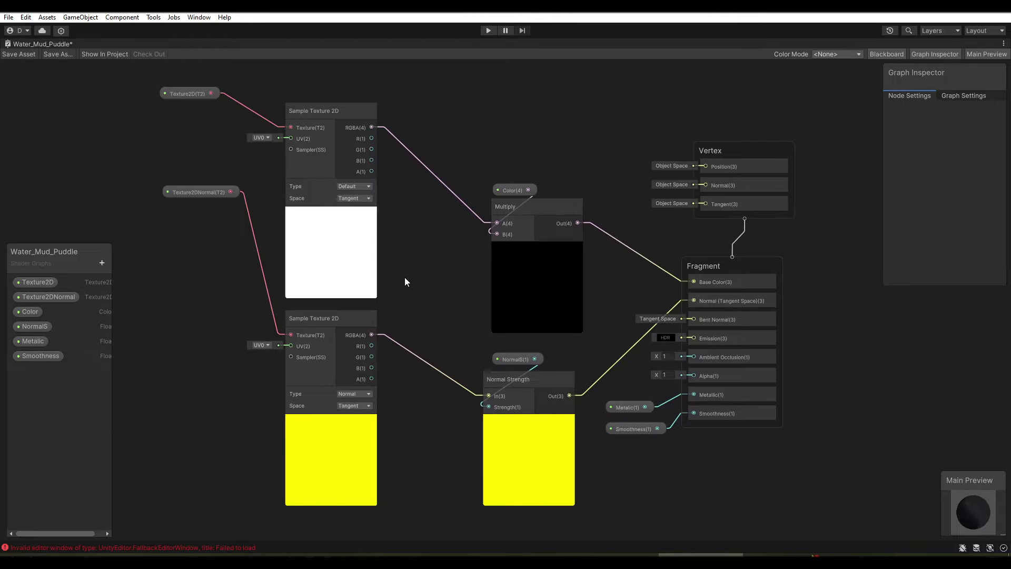
{"action": "key", "text": "shift+space"}
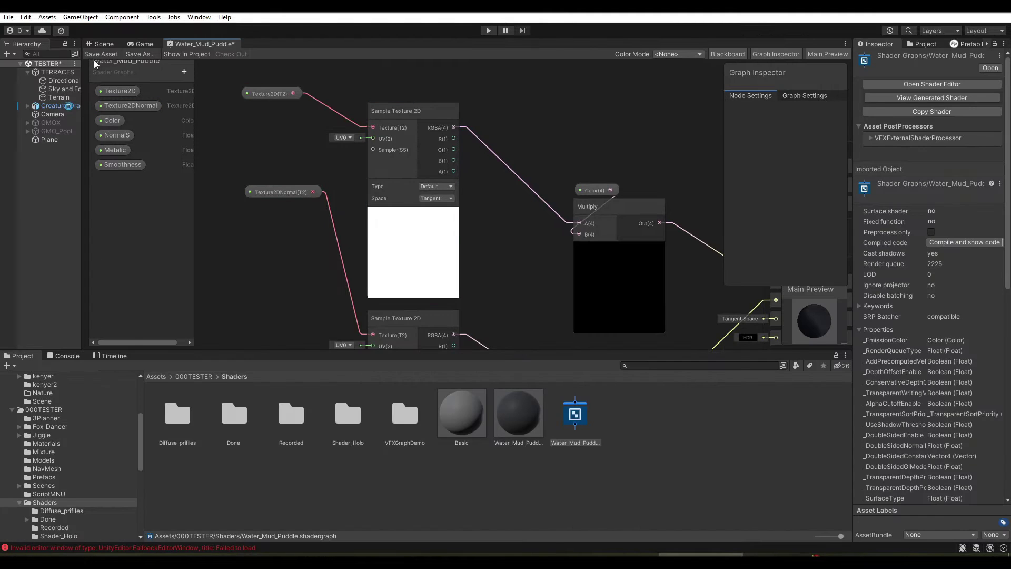
Save the graph and select the Water_Mud_Puddle material to show its exposed properties
{"action": "left_click", "coordinate": [96, 55]}
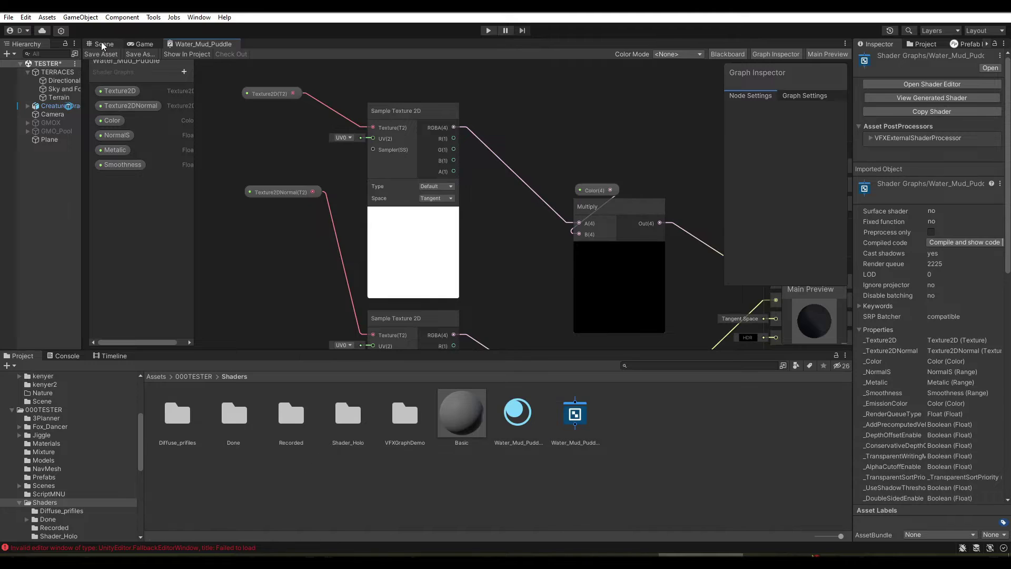
{"action": "left_click", "coordinate": [103, 44]}
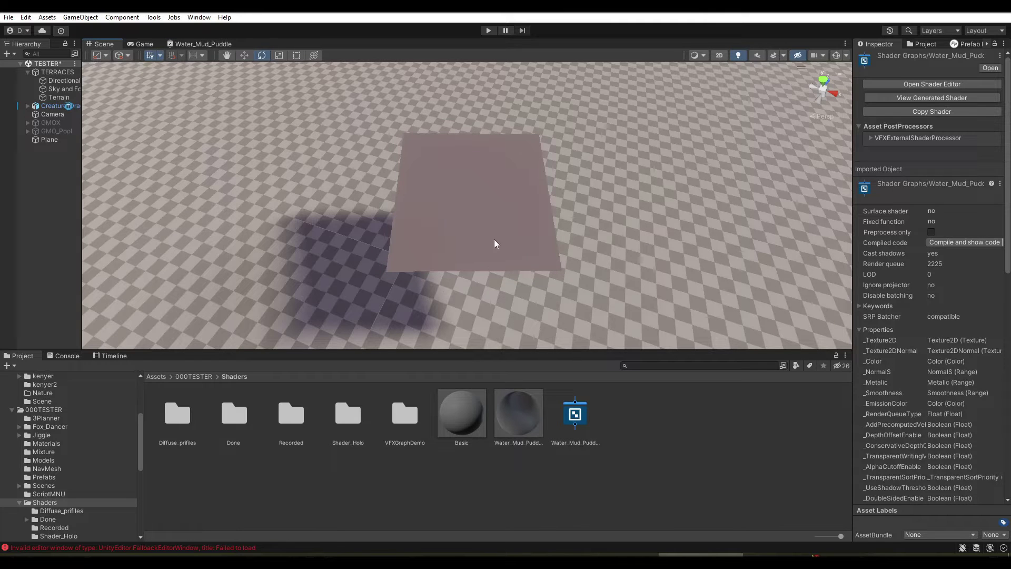
{"action": "left_click", "coordinate": [507, 425]}
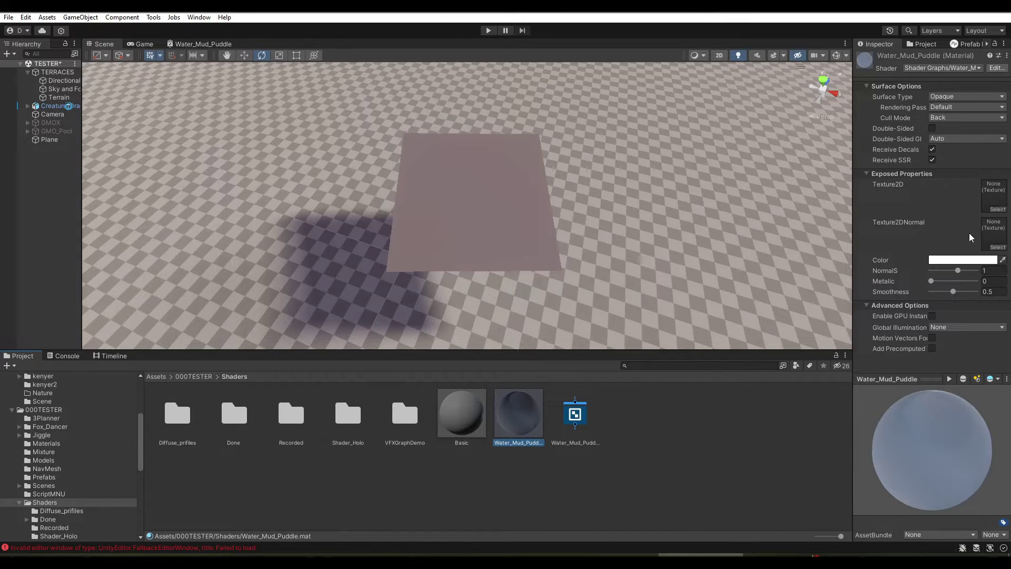
Assign 2moss_alb to Texture2D and 2moss_no to Texture2DNormal, then select the plane
{"action": "left_click", "coordinate": [1001, 212]}
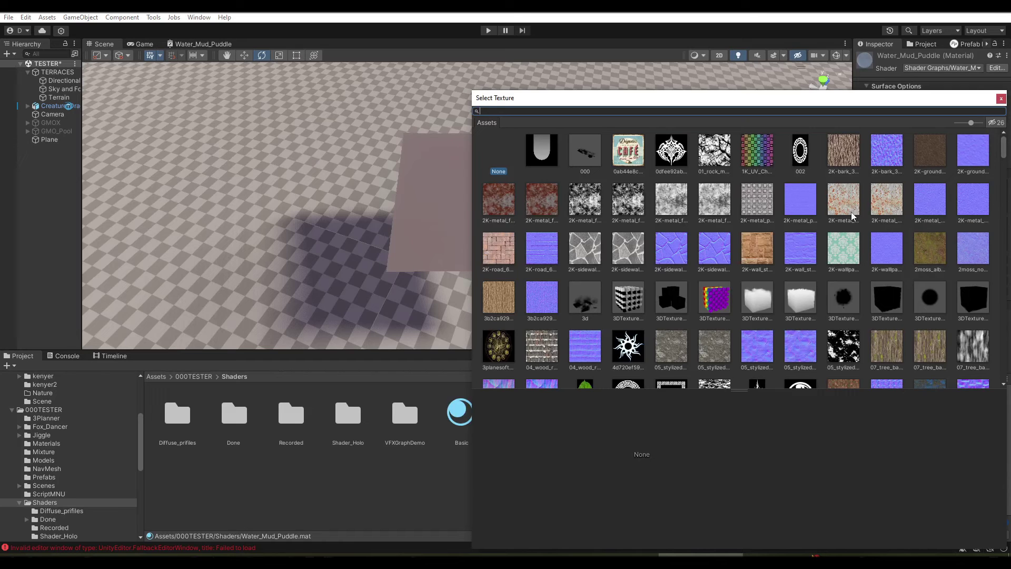
{"action": "double_click", "coordinate": [929, 247]}
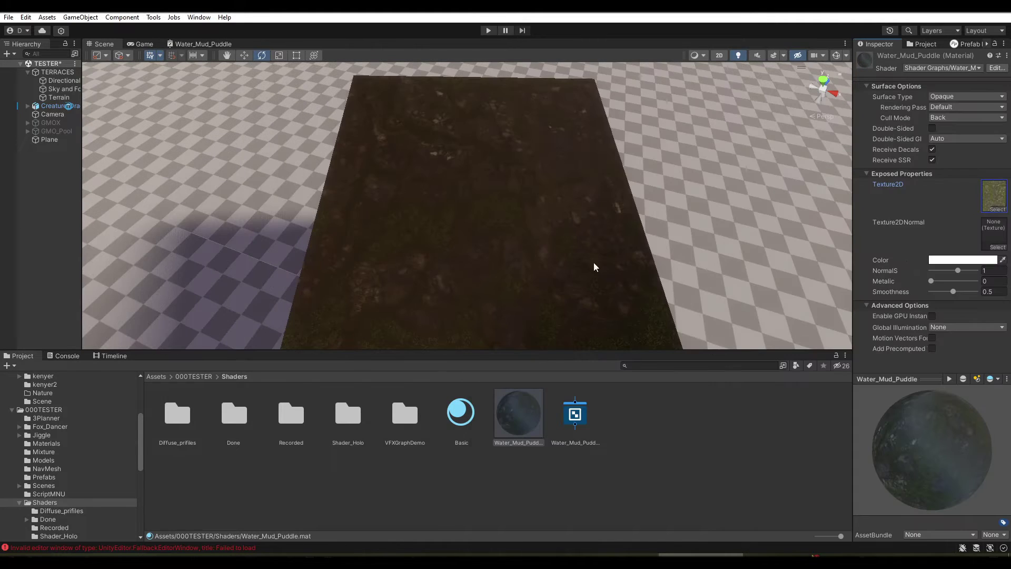
{"action": "left_click", "coordinate": [996, 248]}
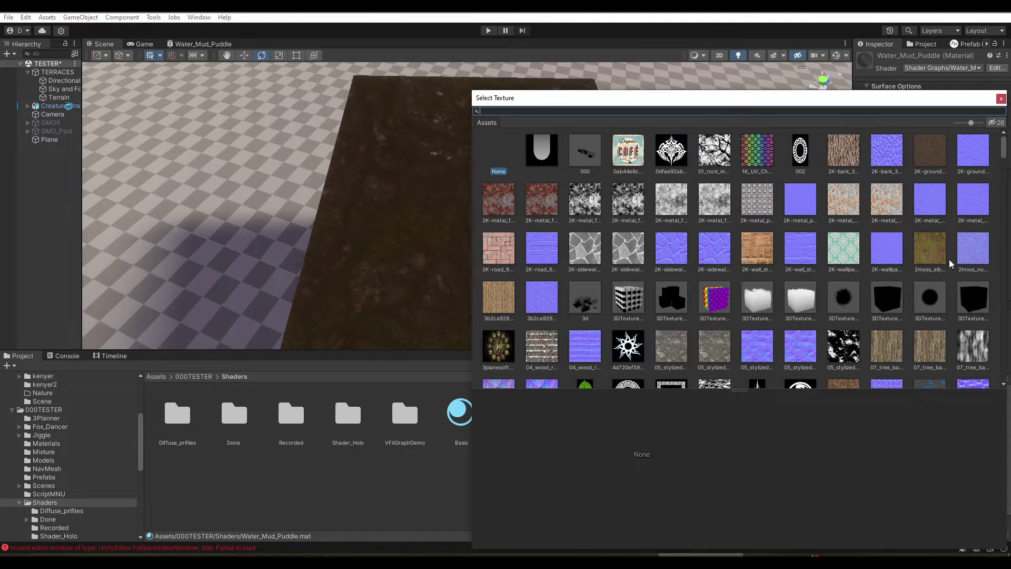
{"action": "double_click", "coordinate": [968, 252]}
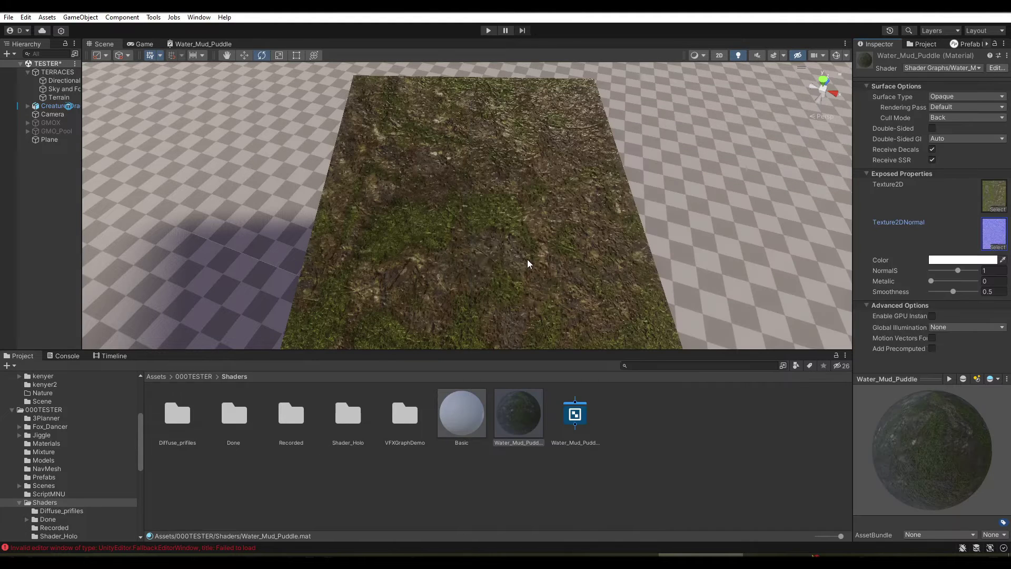
{"action": "left_click", "coordinate": [484, 216]}
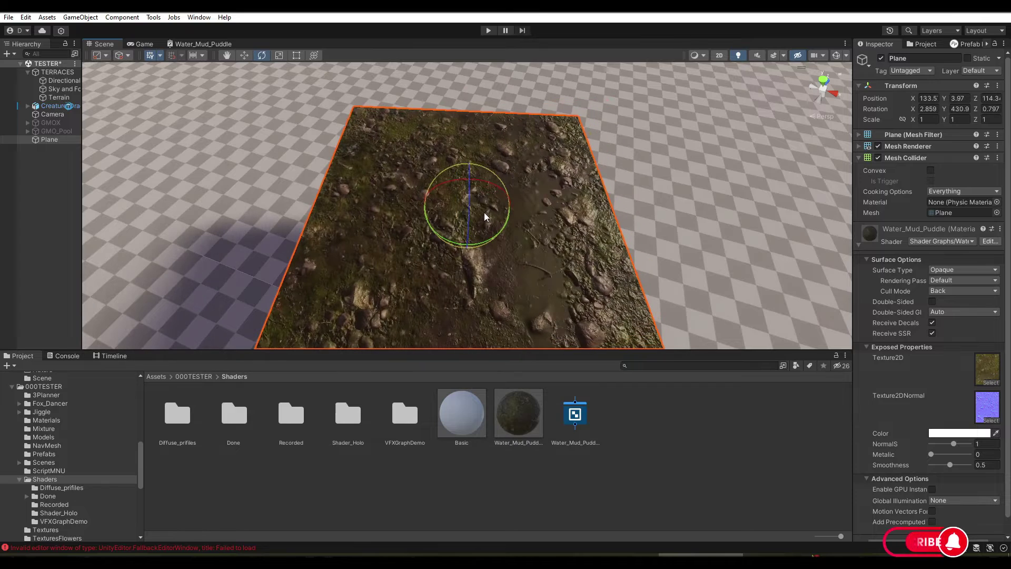
Try different NormalS strengths on the material, settling on 1.1
{"action": "left_click_drag", "start_coordinate": [484, 216], "coordinate": [493, 220]}
{"action": "scroll", "coordinate": [872, 341], "scroll_direction": "down", "scroll_amount": 1}
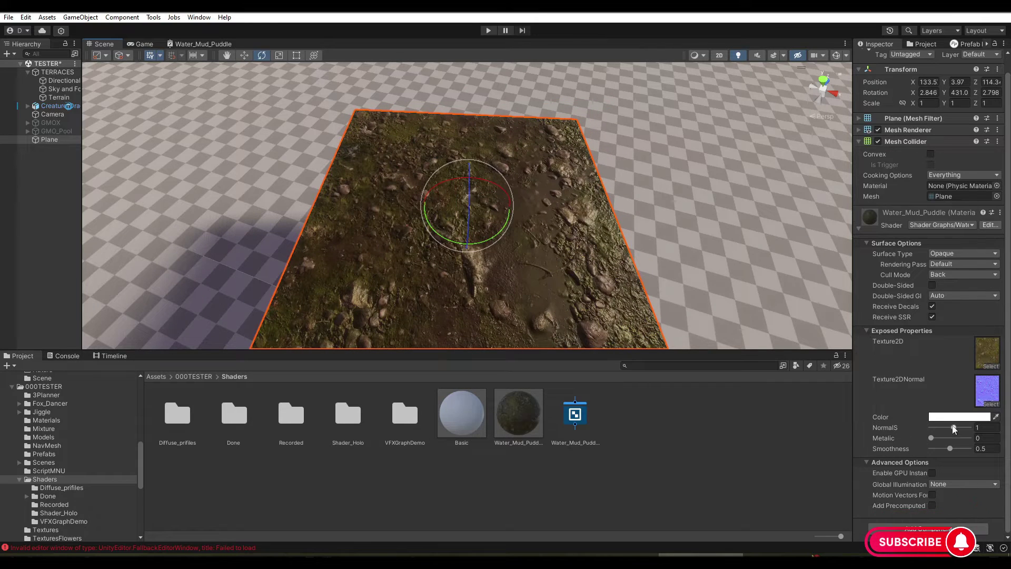
{"action": "mouse_move", "coordinate": [954, 429]}
{"action": "left_mouse_down"}
{"action": "mouse_move", "coordinate": [952, 456]}
{"action": "mouse_move", "coordinate": [964, 452]}
{"action": "mouse_move", "coordinate": [954, 439]}
{"action": "left_mouse_up"}
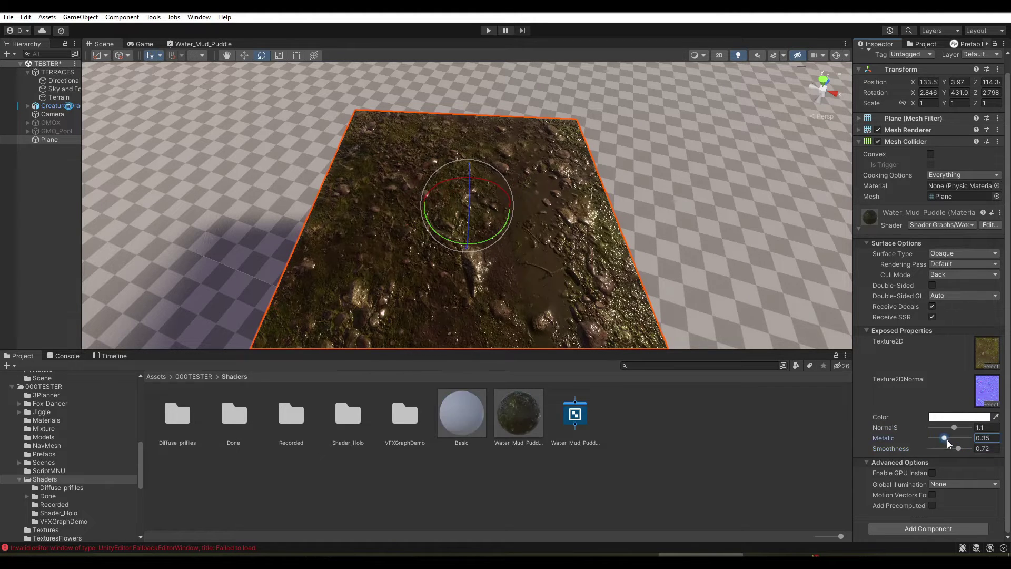
Tilt the plane, enlarge the Scene view, and drag Metallic down to 0
{"action": "left_click_drag", "start_coordinate": [506, 226], "coordinate": [487, 222]}
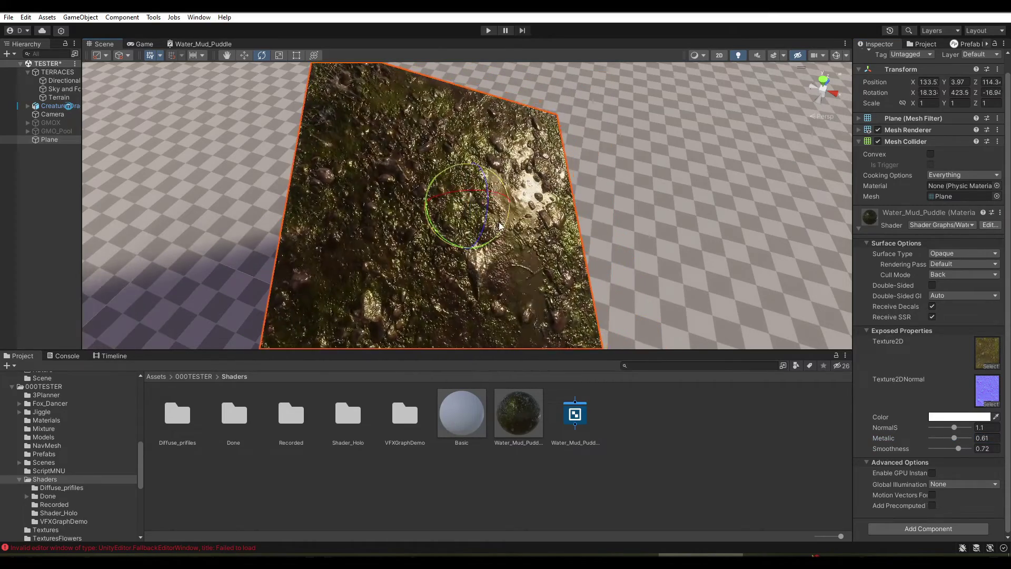
{"action": "left_click_drag", "start_coordinate": [487, 223], "coordinate": [485, 213]}
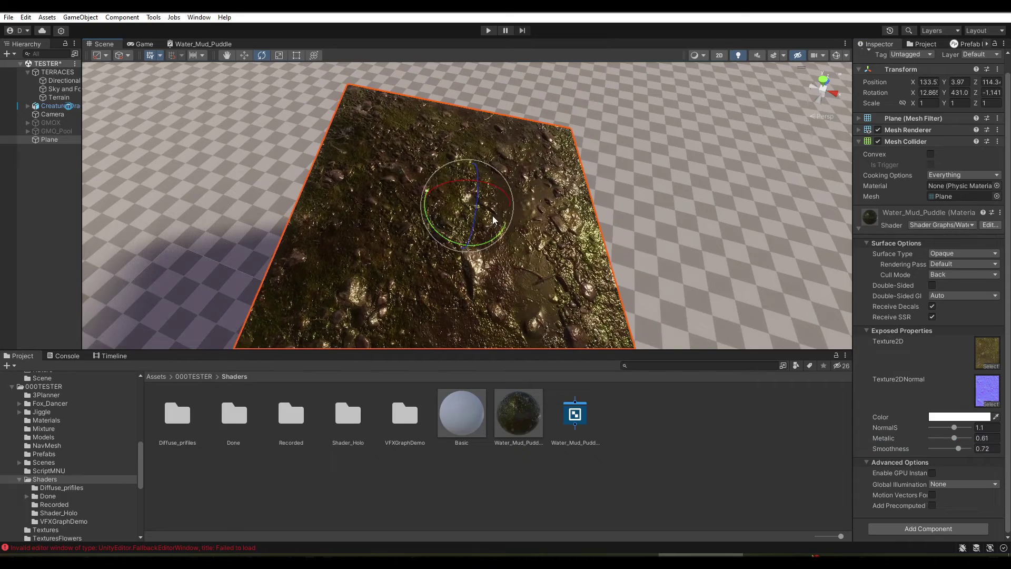
{"action": "left_click_drag", "start_coordinate": [675, 350], "coordinate": [678, 439]}
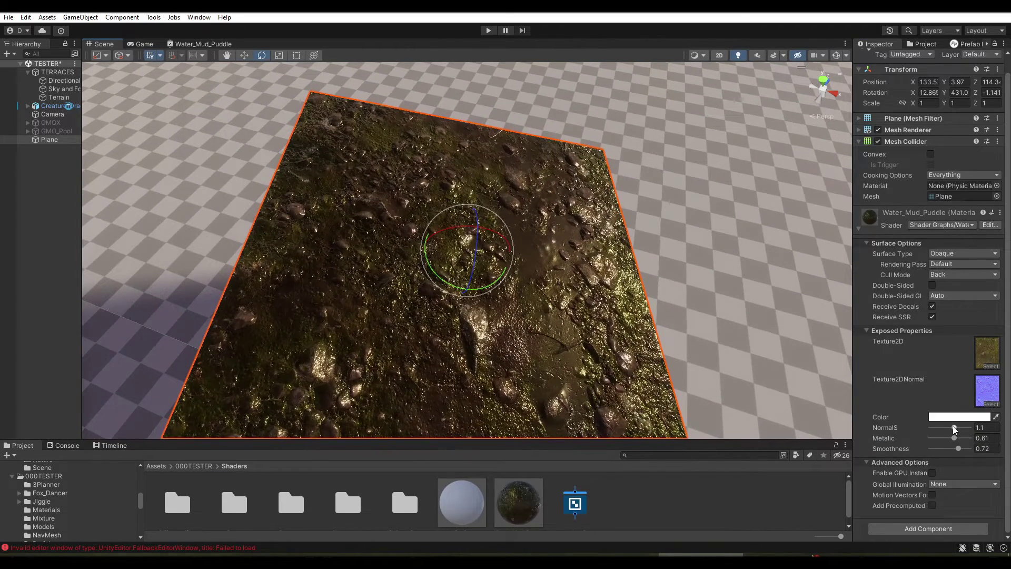
{"action": "mouse_move", "coordinate": [954, 437]}
{"action": "left_mouse_down"}
{"action": "mouse_move", "coordinate": [930, 437]}
{"action": "mouse_move", "coordinate": [946, 448]}
{"action": "mouse_move", "coordinate": [919, 452]}
{"action": "left_mouse_up"}
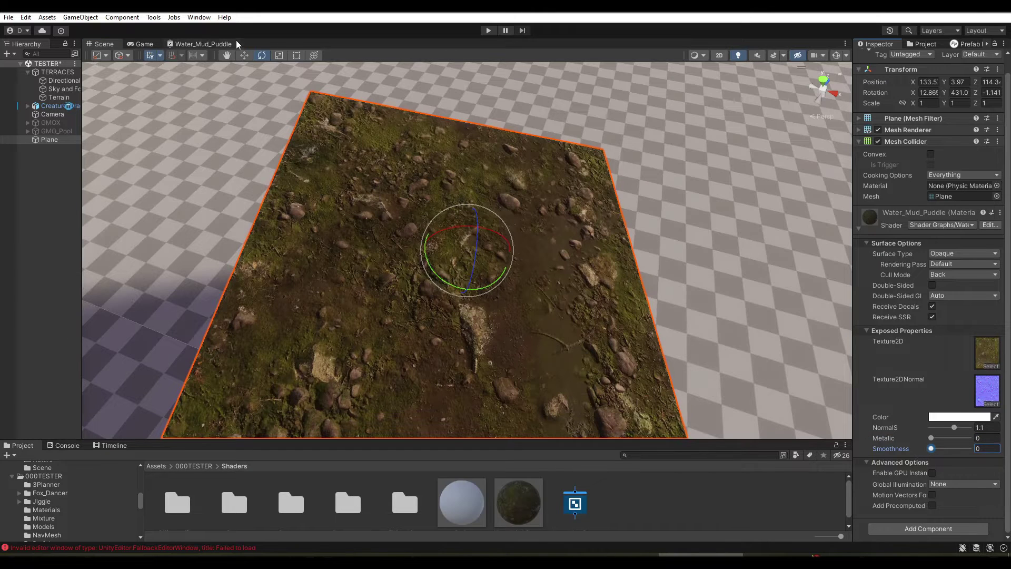
Collapse the previews and unused ports of both Sample Texture 2D nodes
{"action": "left_click", "coordinate": [211, 46]}
{"action": "key", "text": "a"}
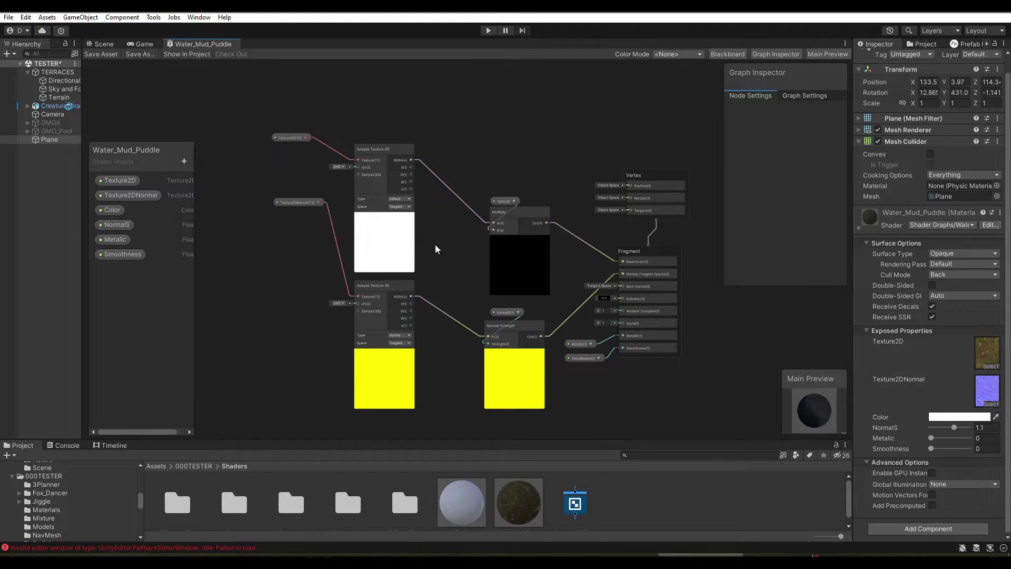
{"action": "middle_click_drag", "start_coordinate": [441, 274], "coordinate": [427, 243]}
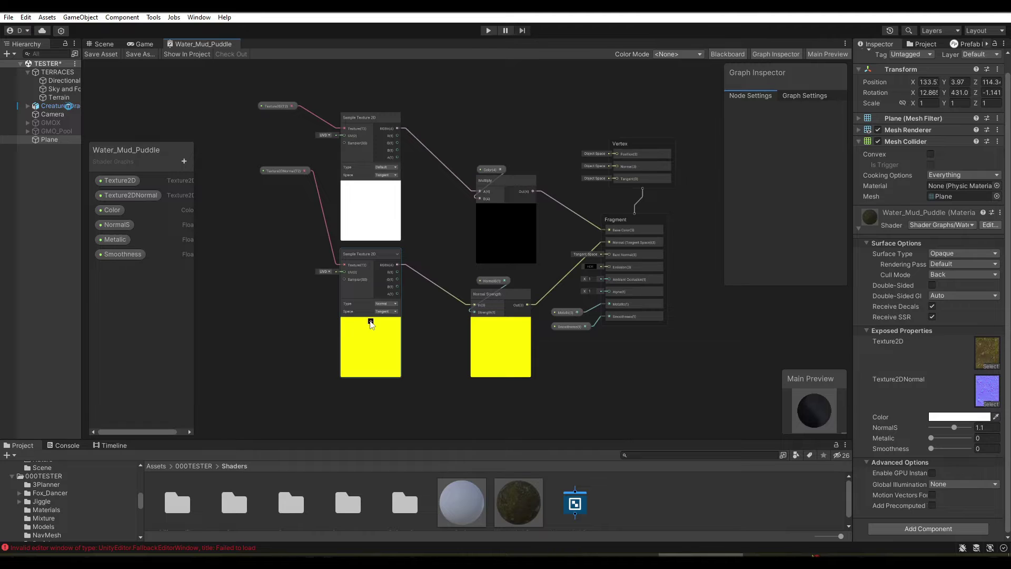
{"action": "left_click", "coordinate": [370, 321]}
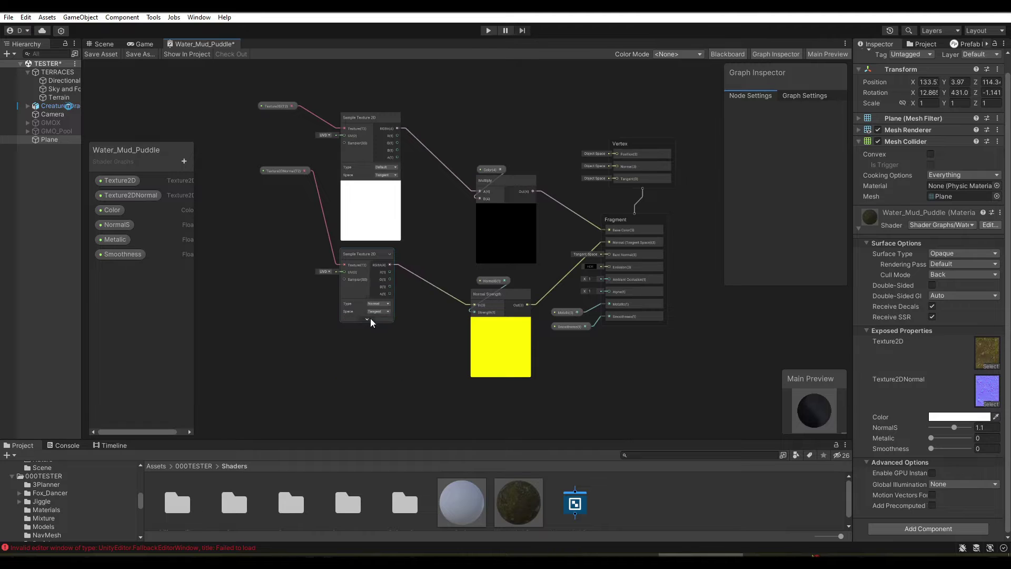
{"action": "left_click", "coordinate": [390, 255]}
{"action": "left_click", "coordinate": [371, 185]}
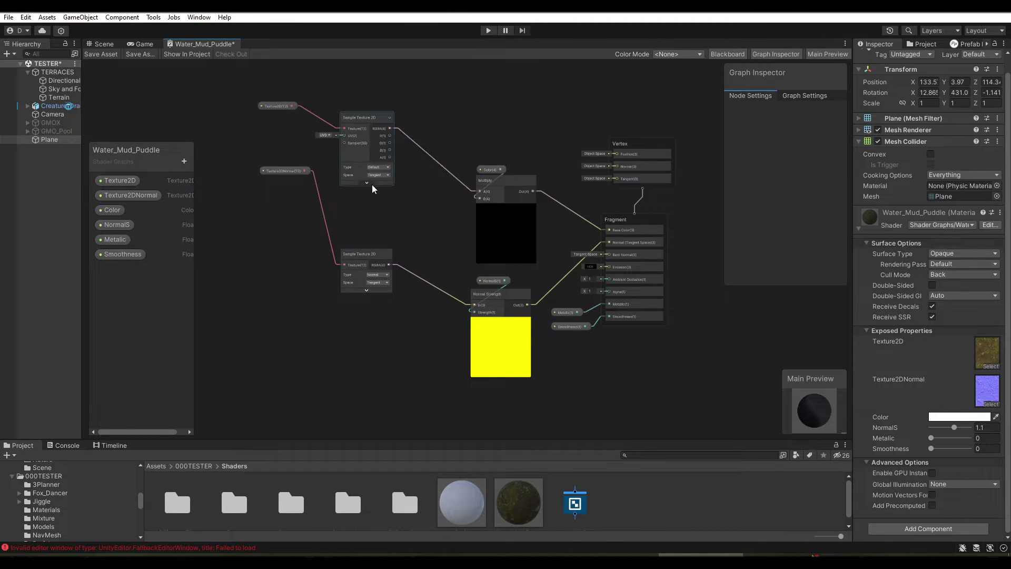
{"action": "left_click", "coordinate": [387, 120]}
Place the Texture2D and Texture2DNormal property nodes beside their samplers
{"action": "left_click_drag", "start_coordinate": [282, 106], "coordinate": [358, 146]}
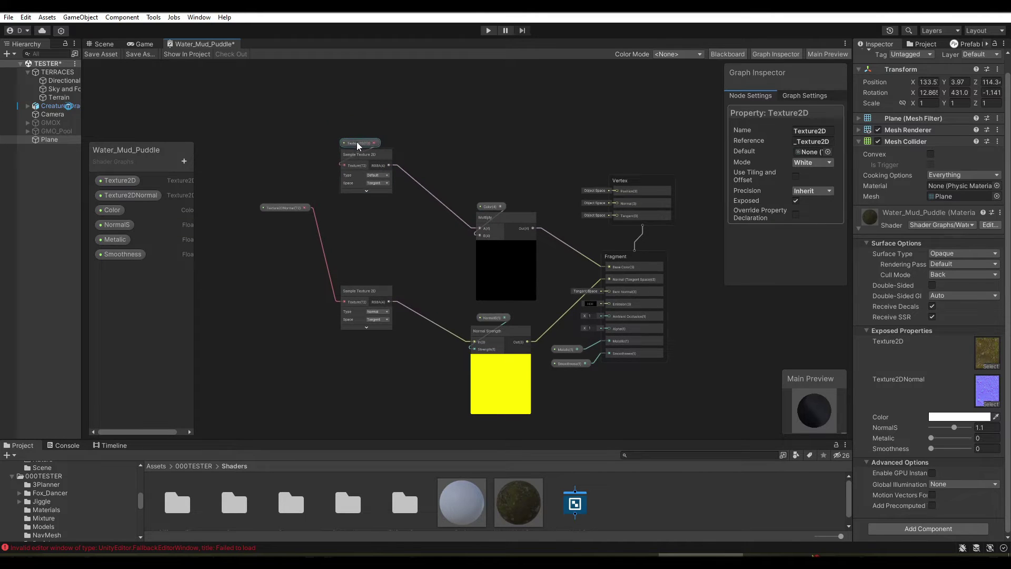
{"action": "mouse_move", "coordinate": [291, 206]}
{"action": "left_mouse_down"}
{"action": "mouse_move", "coordinate": [361, 284]}
{"action": "mouse_move", "coordinate": [399, 362]}
{"action": "left_mouse_up"}
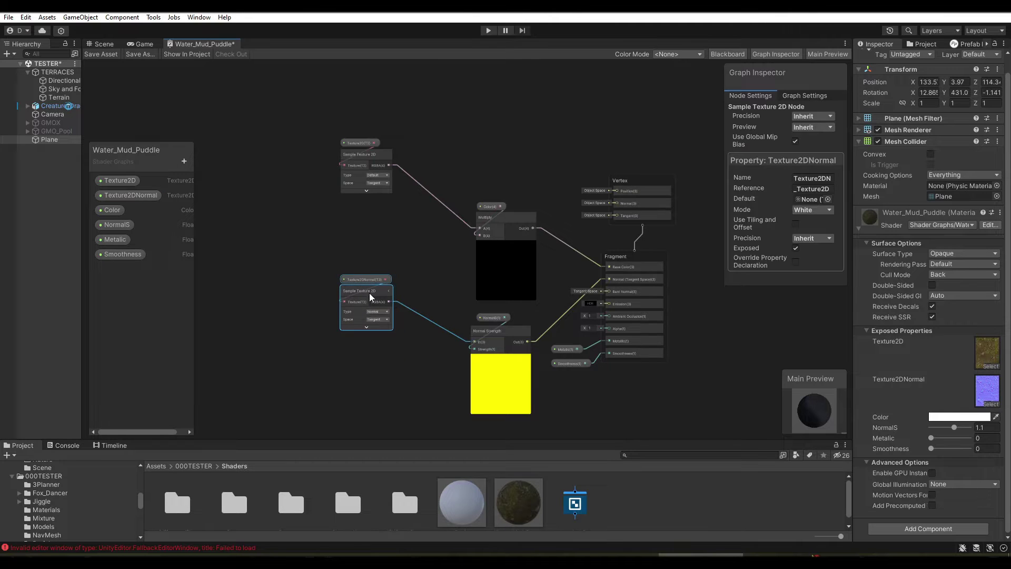
{"action": "left_click_drag", "start_coordinate": [370, 296], "coordinate": [370, 223]}
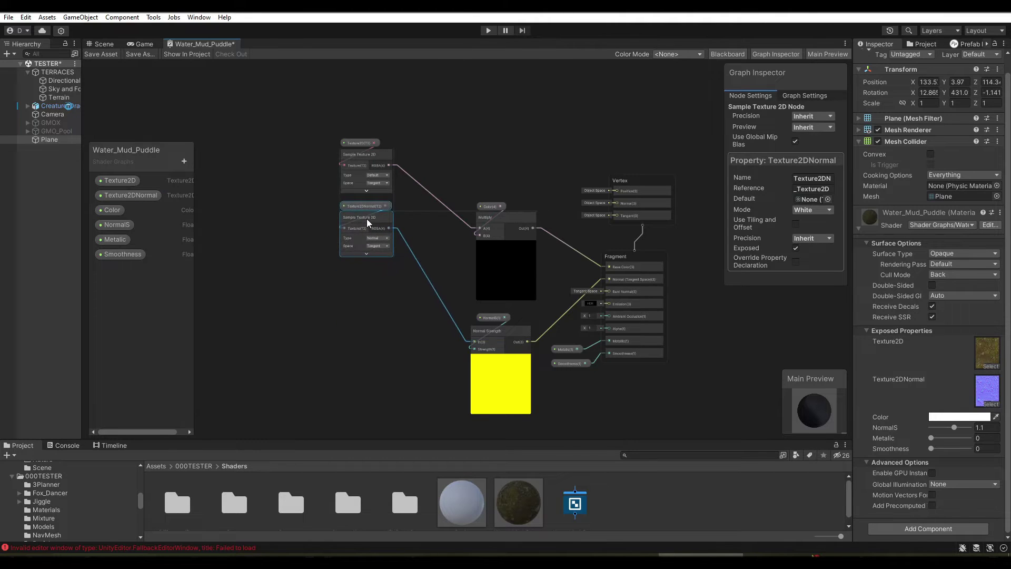
{"action": "scroll", "coordinate": [437, 268], "scroll_direction": "up", "scroll_amount": 1}
{"action": "middle_click_drag", "start_coordinate": [435, 244], "coordinate": [370, 193]}
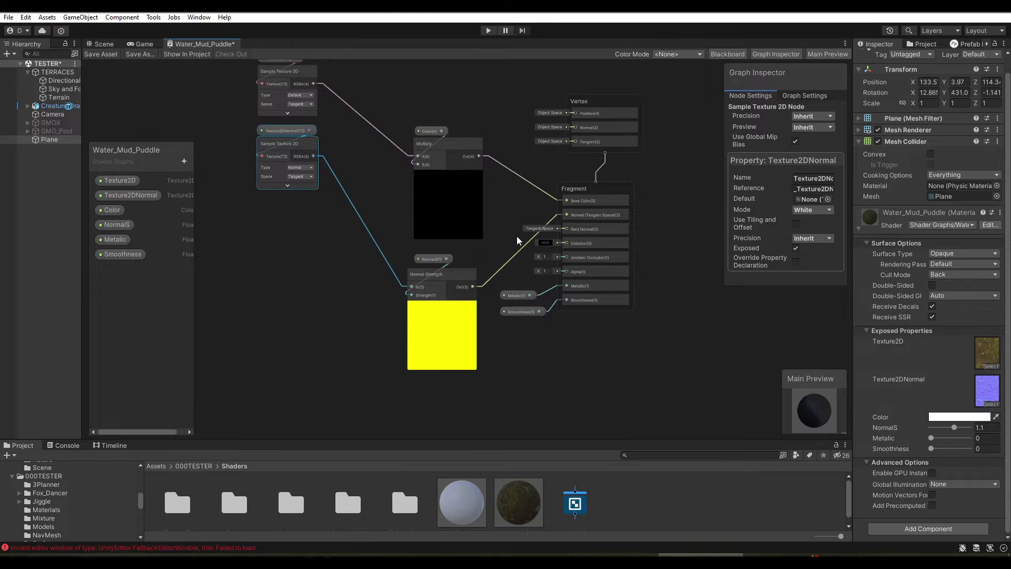
Search 'noise' and add a Simple Noise node, placing it higher in the graph
{"action": "key", "text": "space"}
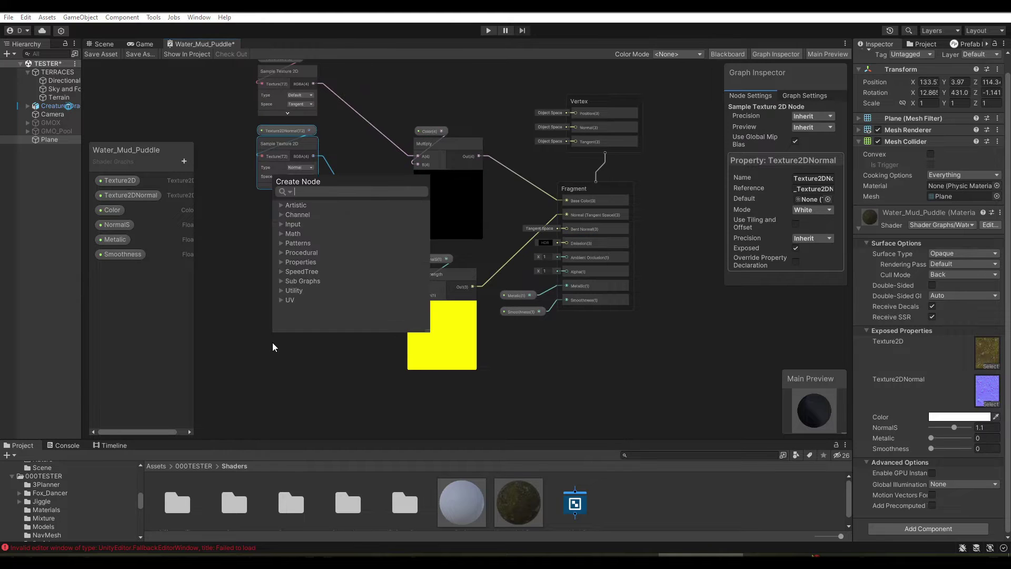
{"action": "type", "text": "noise"}
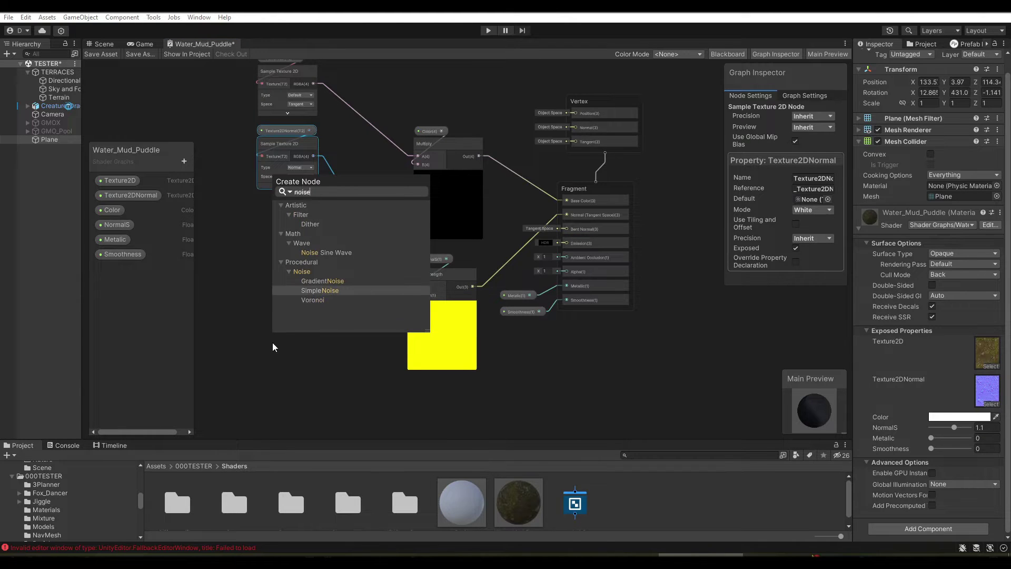
{"action": "left_click", "coordinate": [329, 290]}
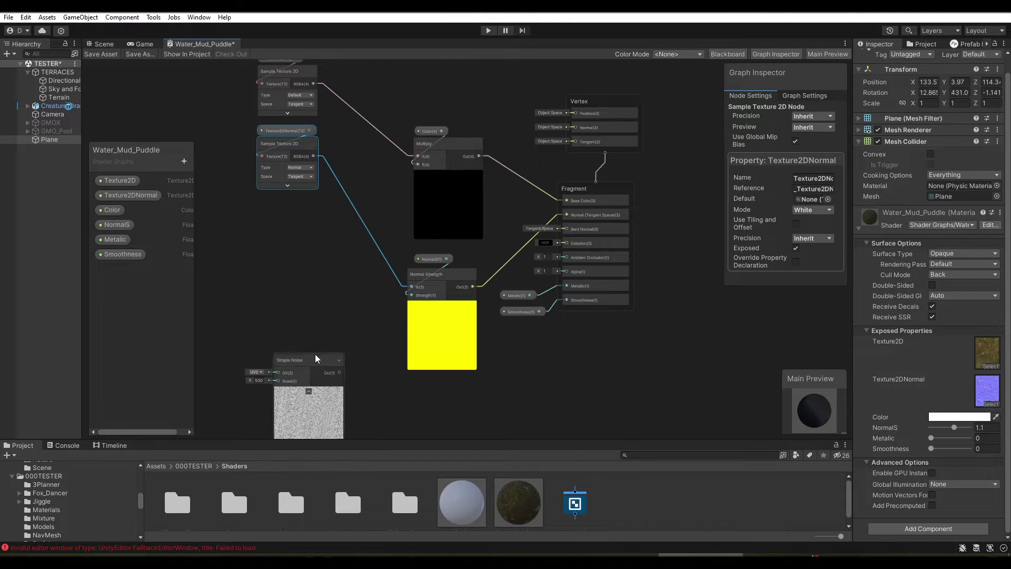
{"action": "left_click_drag", "start_coordinate": [315, 352], "coordinate": [321, 288]}
{"action": "scroll", "coordinate": [295, 265], "scroll_direction": "up", "scroll_amount": 2}
{"action": "scroll", "coordinate": [316, 226], "scroll_direction": "up", "scroll_amount": 2}
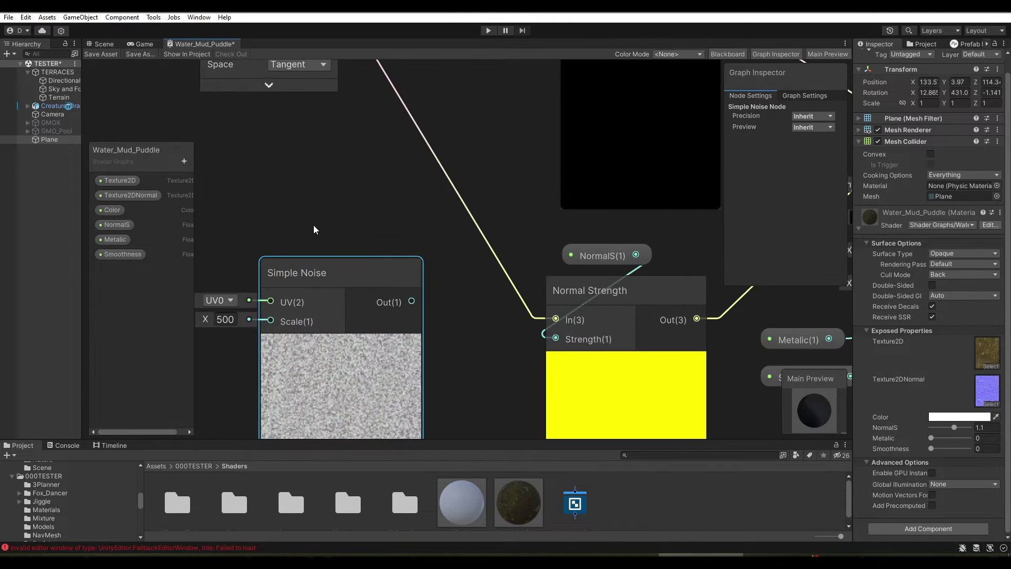
{"action": "scroll", "coordinate": [337, 158], "scroll_direction": "up", "scroll_amount": 2}
Change the Simple Noise Scale from 500 to 40
{"action": "left_click", "coordinate": [258, 230]}
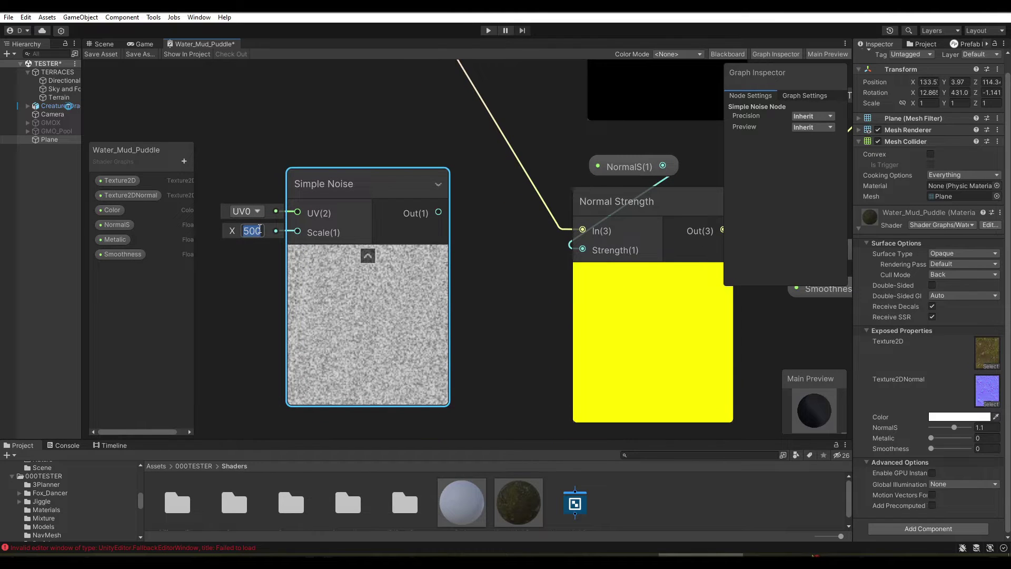
{"action": "type", "text": "40"}
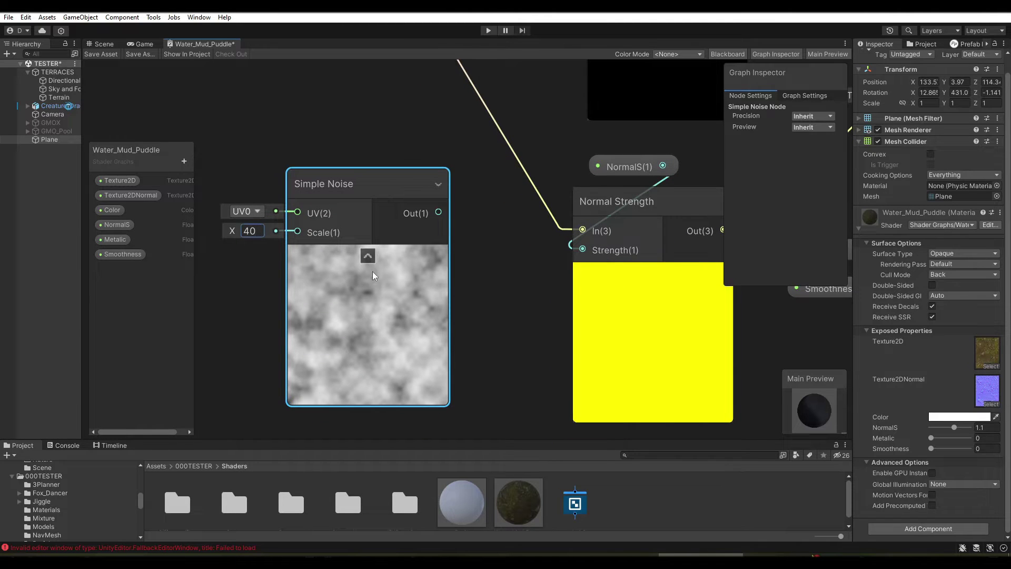
{"action": "scroll", "coordinate": [403, 269], "scroll_direction": "up", "scroll_amount": 2}
{"action": "scroll", "coordinate": [402, 269], "scroll_direction": "down", "scroll_amount": 1}
{"action": "scroll", "coordinate": [403, 268], "scroll_direction": "down", "scroll_amount": 3}
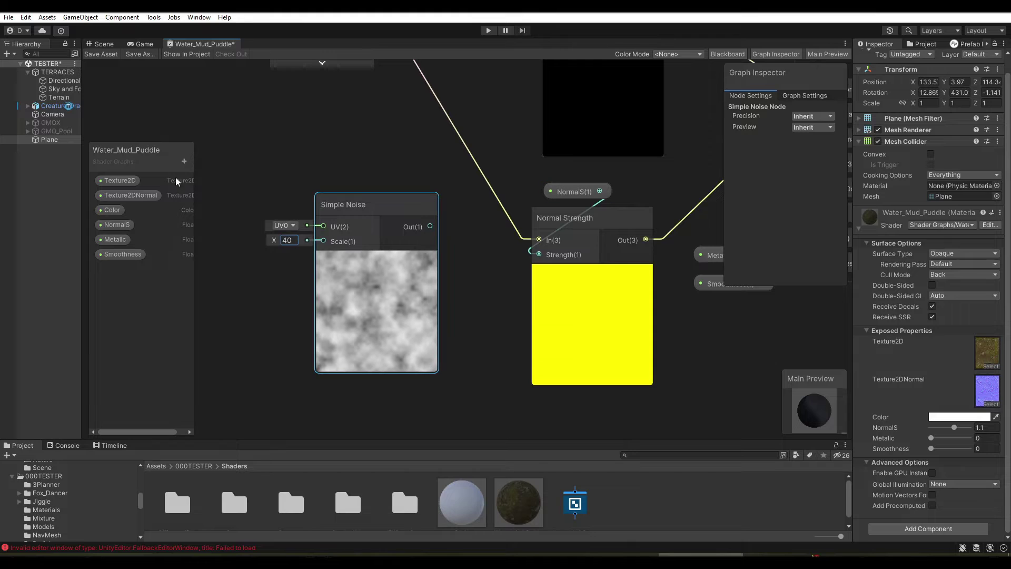
Add a Float property named MudMoise to the Blackboard
{"action": "left_click", "coordinate": [184, 160]}
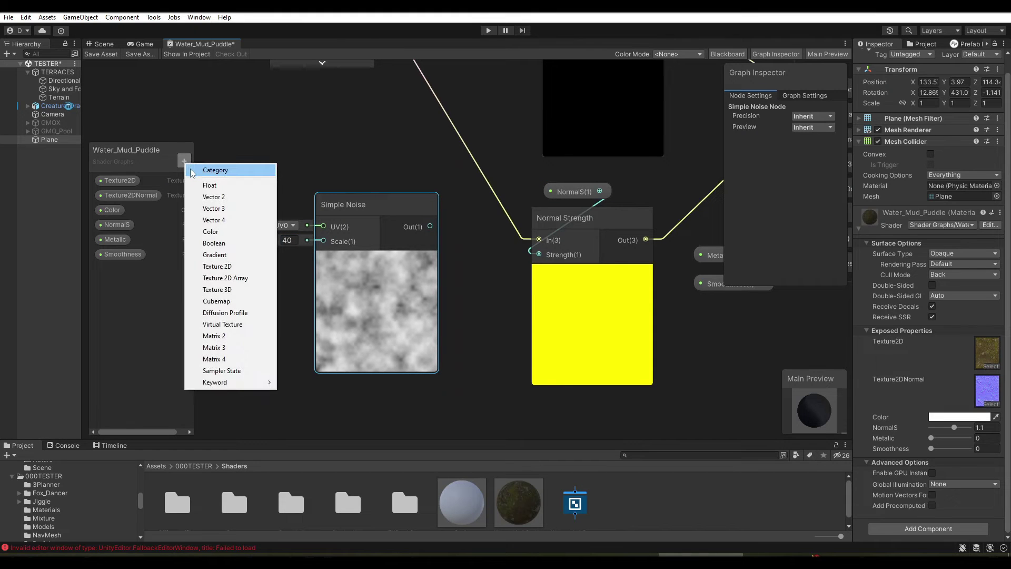
{"action": "left_click", "coordinate": [208, 185]}
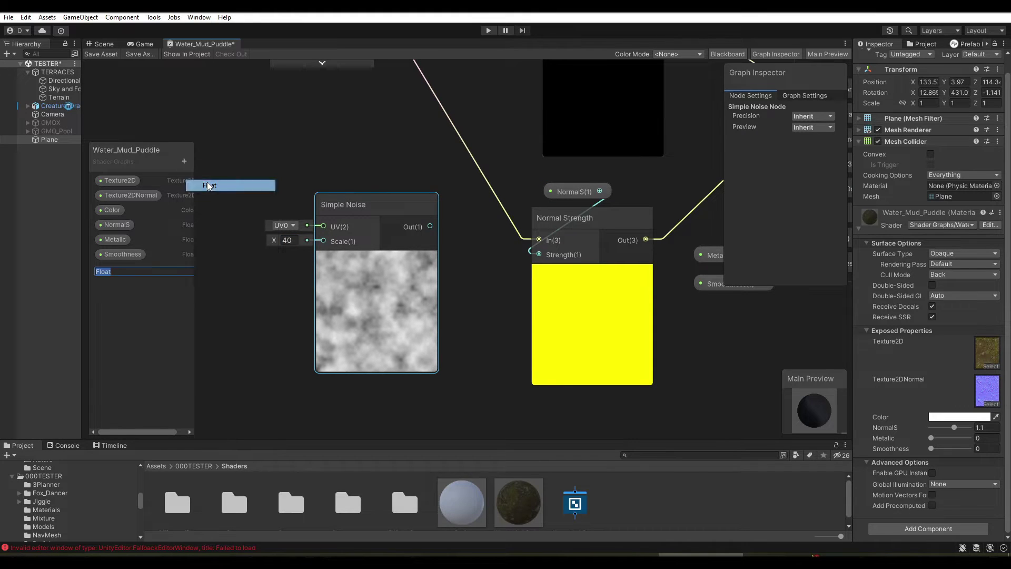
{"action": "type", "text": "Wa"}
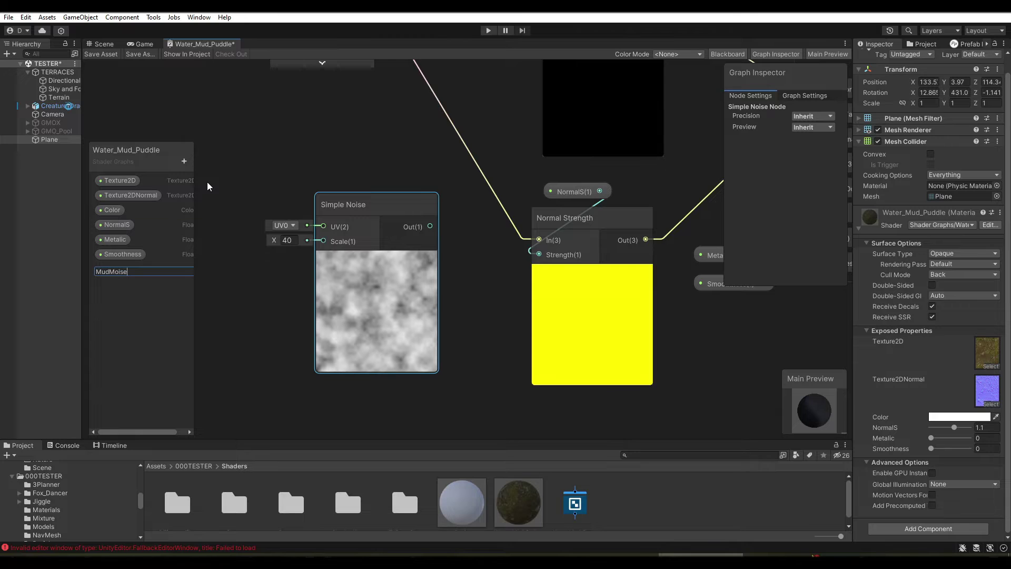
{"action": "key", "text": "Return"}
{"action": "scroll", "coordinate": [387, 195], "scroll_direction": "down", "scroll_amount": 1}
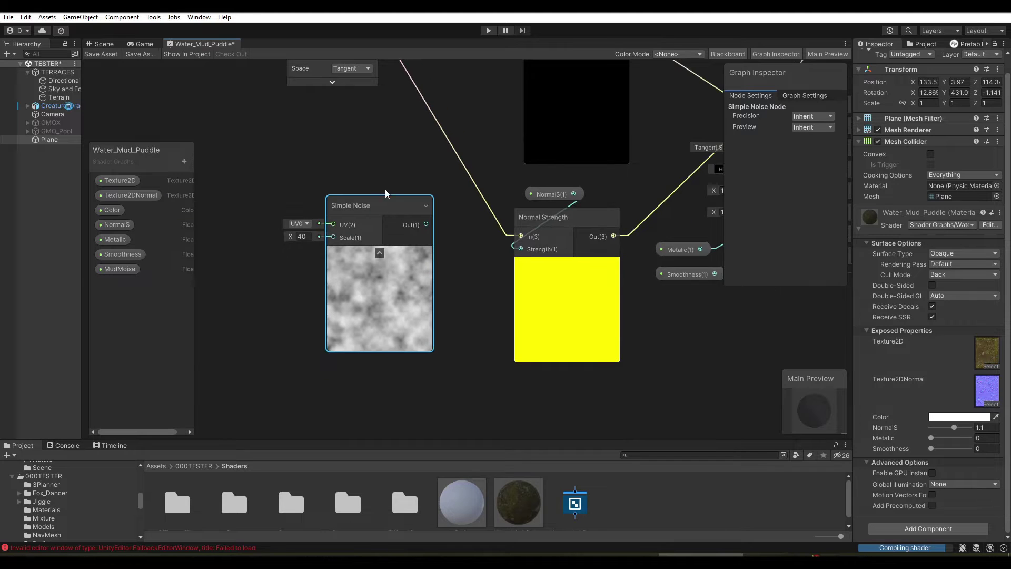
{"action": "middle_click_drag", "start_coordinate": [387, 194], "coordinate": [316, 182]}
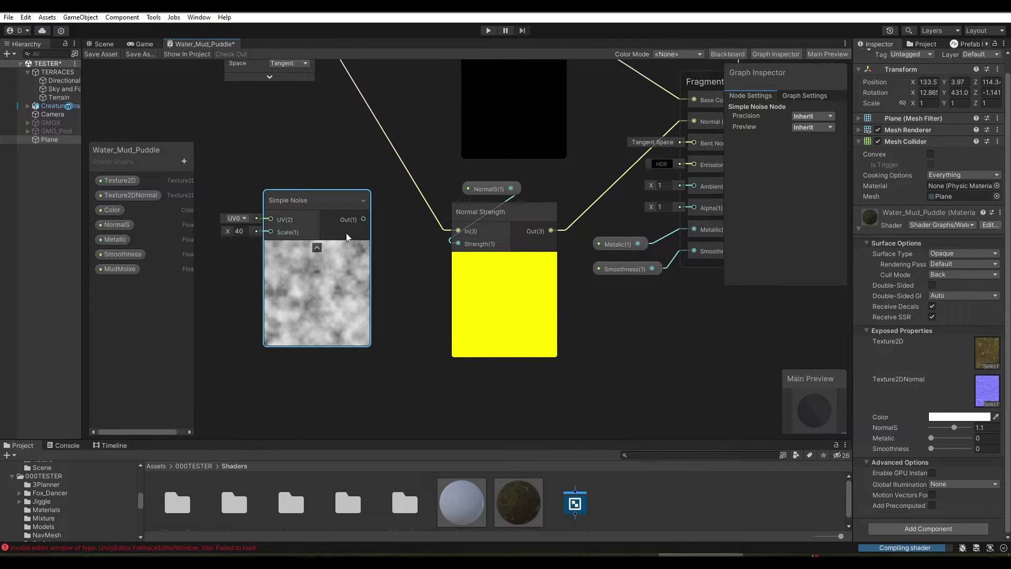
{"action": "left_click_drag", "start_coordinate": [295, 201], "coordinate": [282, 230]}
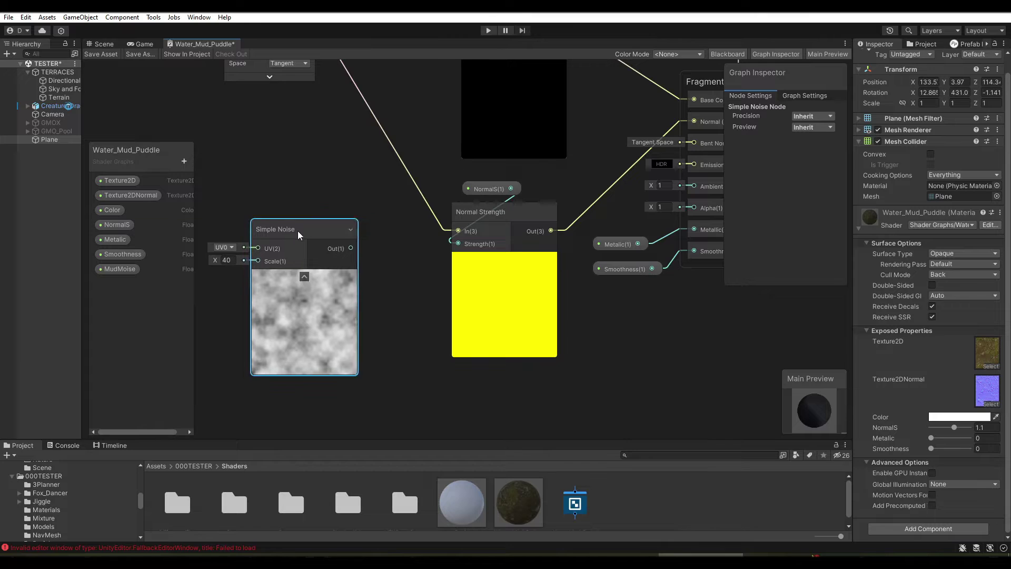
Make MudMoise a slider with Max 100 and Default 40
{"action": "left_click", "coordinate": [119, 273]}
{"action": "left_click", "coordinate": [811, 162]}
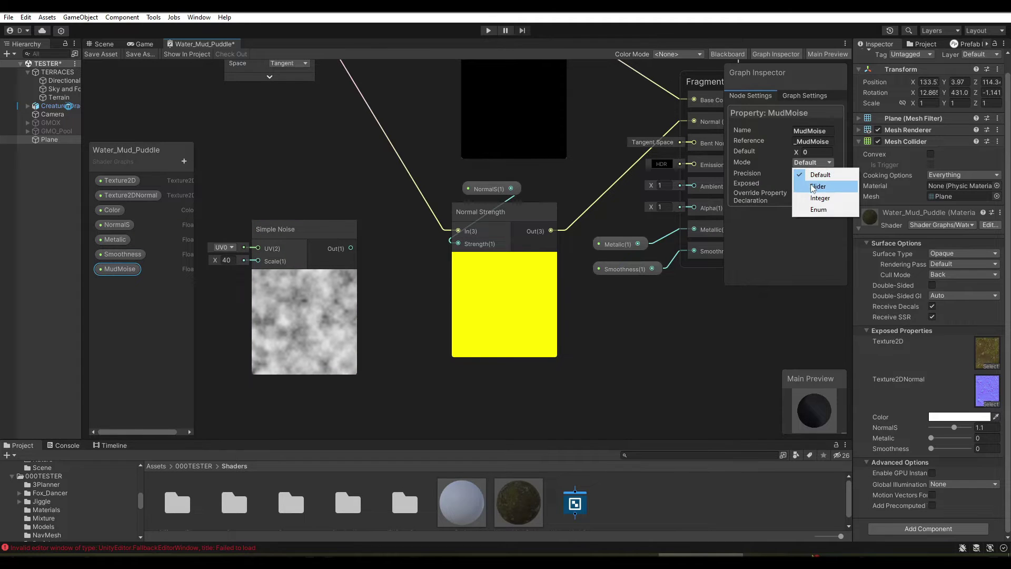
{"action": "left_click", "coordinate": [812, 186]}
{"action": "type", "text": "100"}
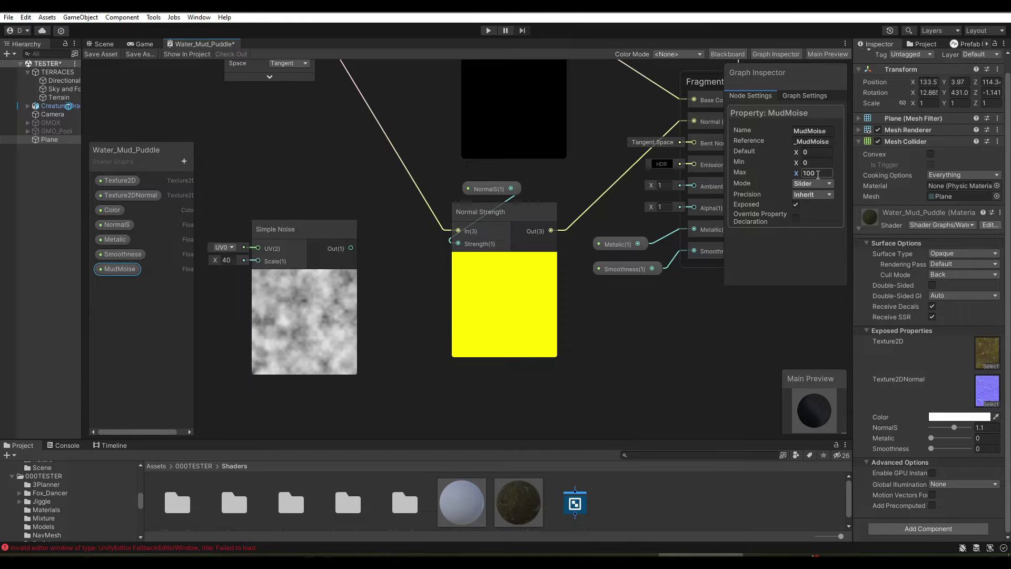
{"action": "left_click", "coordinate": [818, 151]}
{"action": "type", "text": "40"}
Reposition the Simple Noise node lower in the graph
{"action": "middle_click_drag", "start_coordinate": [328, 199], "coordinate": [350, 169]}
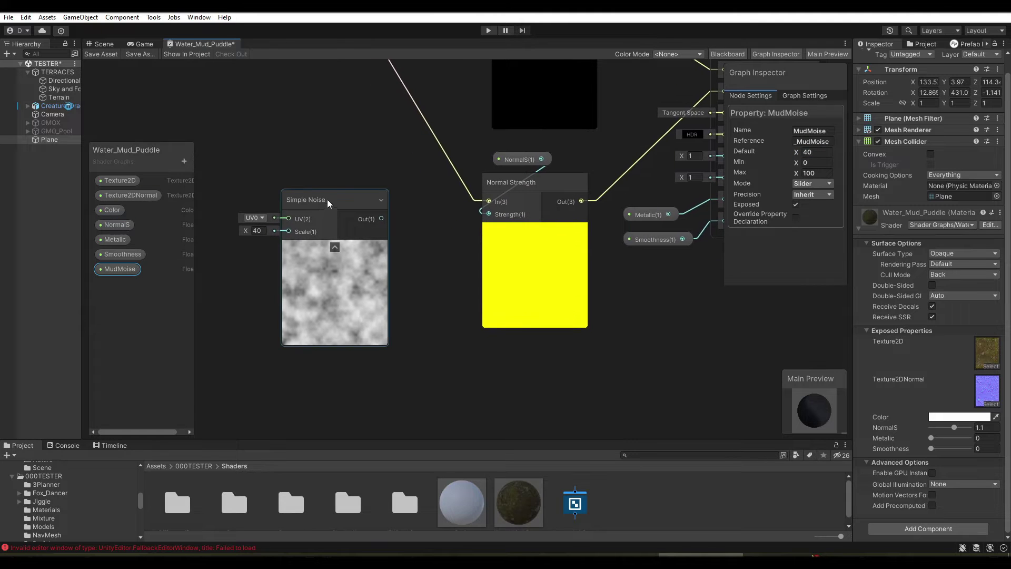
{"action": "left_click_drag", "start_coordinate": [327, 199], "coordinate": [297, 298]}
{"action": "middle_click_drag", "start_coordinate": [385, 302], "coordinate": [390, 241]}
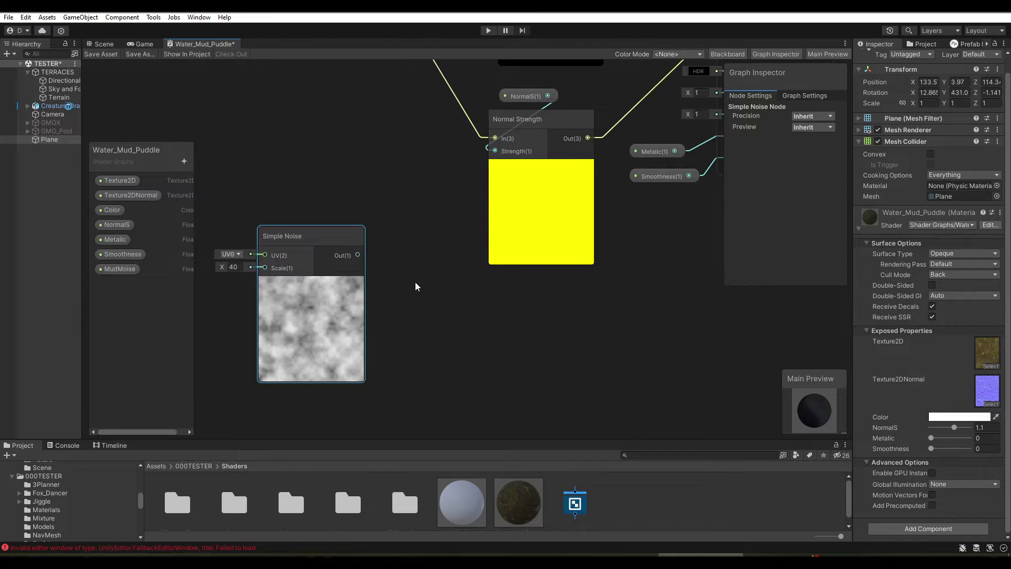
{"action": "scroll", "coordinate": [416, 282], "scroll_direction": "down", "scroll_amount": 1}
{"action": "scroll", "coordinate": [411, 284], "scroll_direction": "down", "scroll_amount": 1}
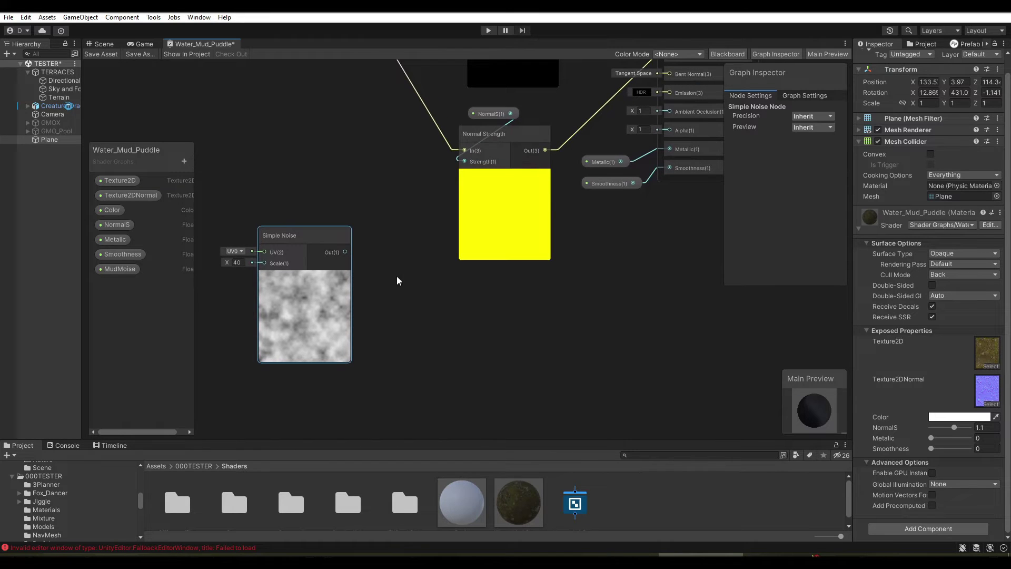
{"action": "left_click_drag", "start_coordinate": [322, 237], "coordinate": [327, 287]}
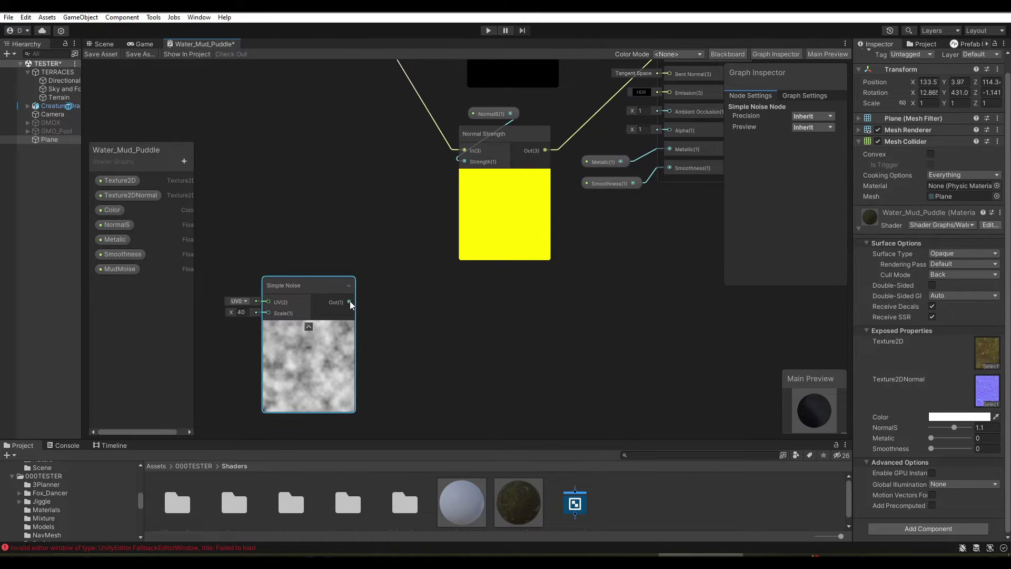
Add a Smoothstep node fed by the Simple Noise output
{"action": "key", "text": "space"}
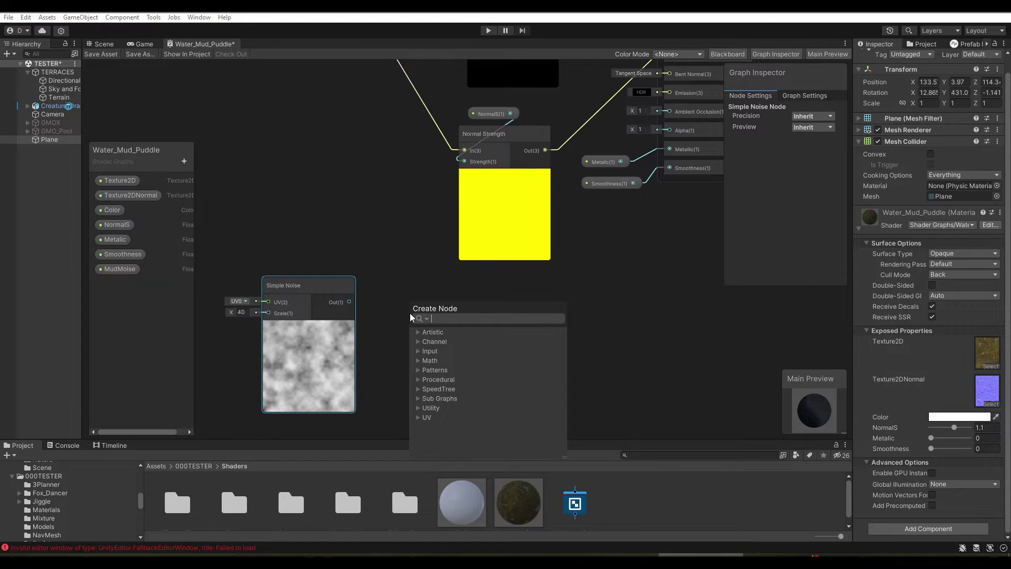
{"action": "type", "text": "smot"}
{"action": "key", "text": "BackSpace"}
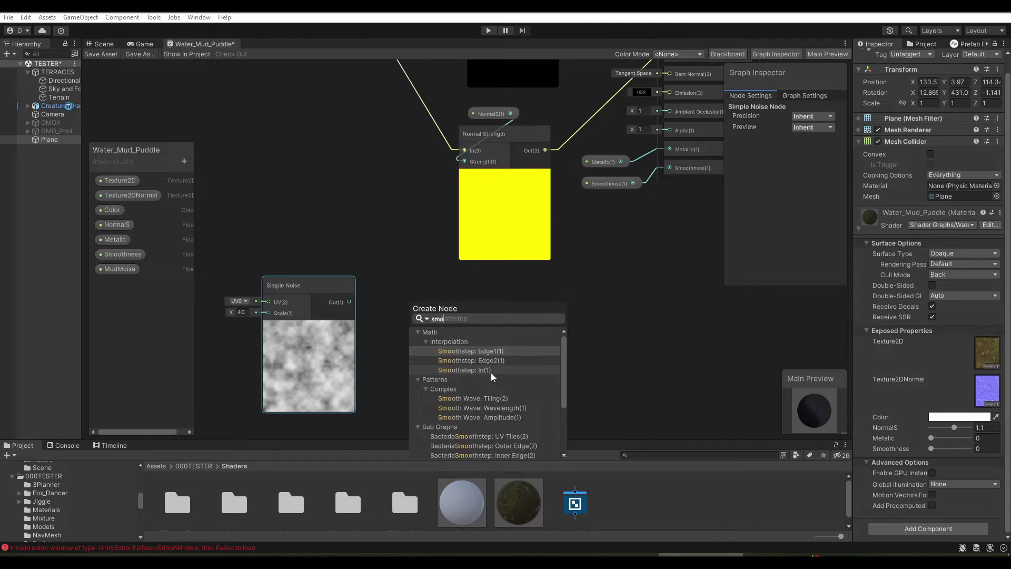
{"action": "left_click", "coordinate": [456, 369]}
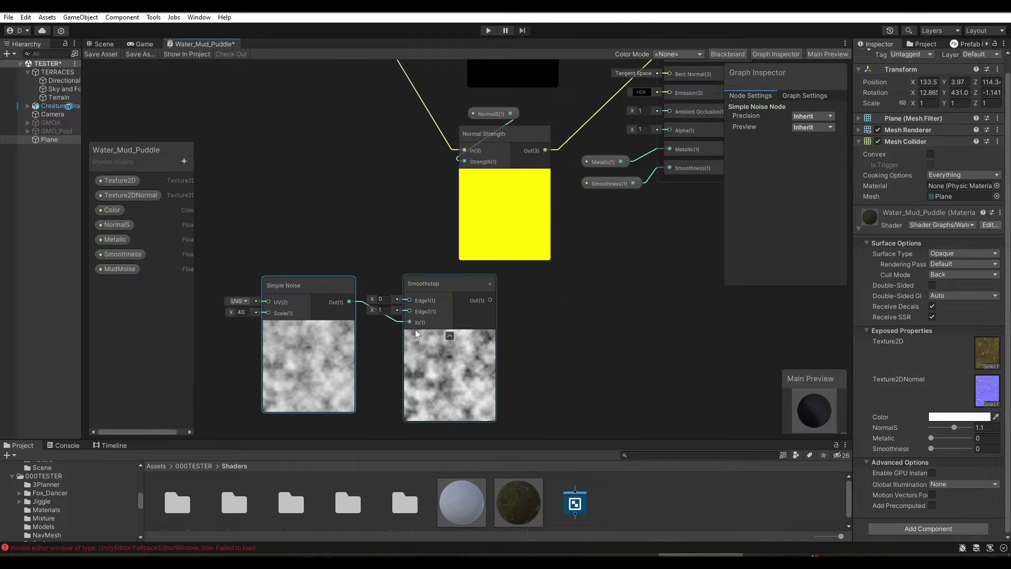
{"action": "scroll", "coordinate": [429, 331], "scroll_direction": "up", "scroll_amount": 2}
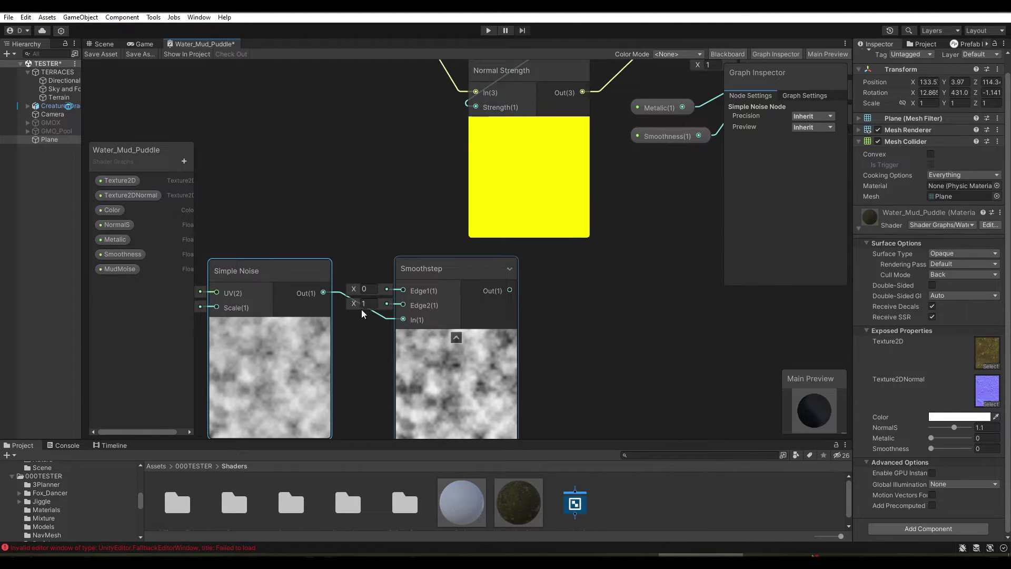
Set the Smoothstep Edge2 to 0.9 and Edge1 to 0.56
{"action": "left_click_drag", "start_coordinate": [353, 301], "coordinate": [358, 308]}
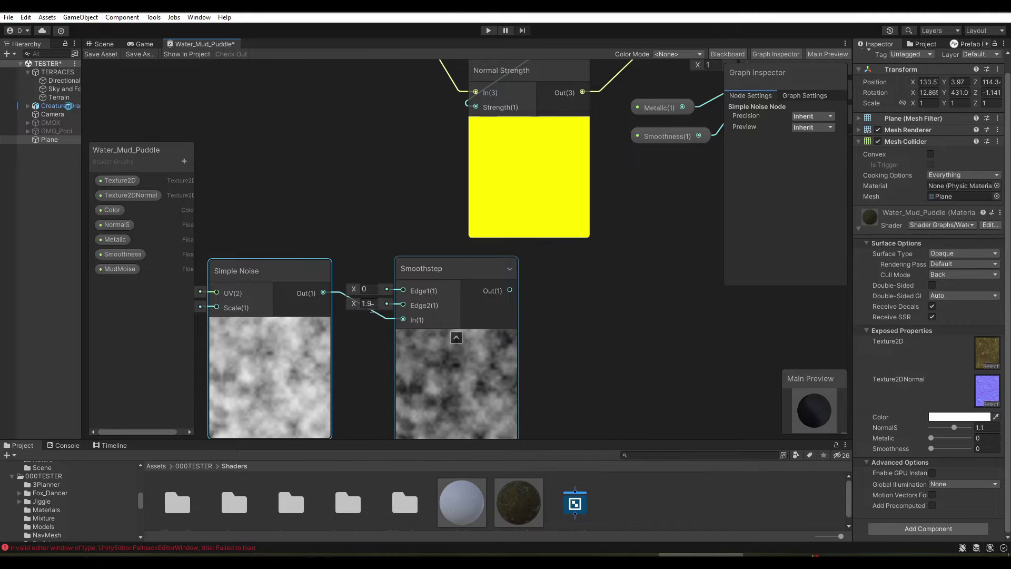
{"action": "left_click", "coordinate": [372, 301]}
{"action": "key", "text": "BackSpace"}
{"action": "type", "text": "0"}
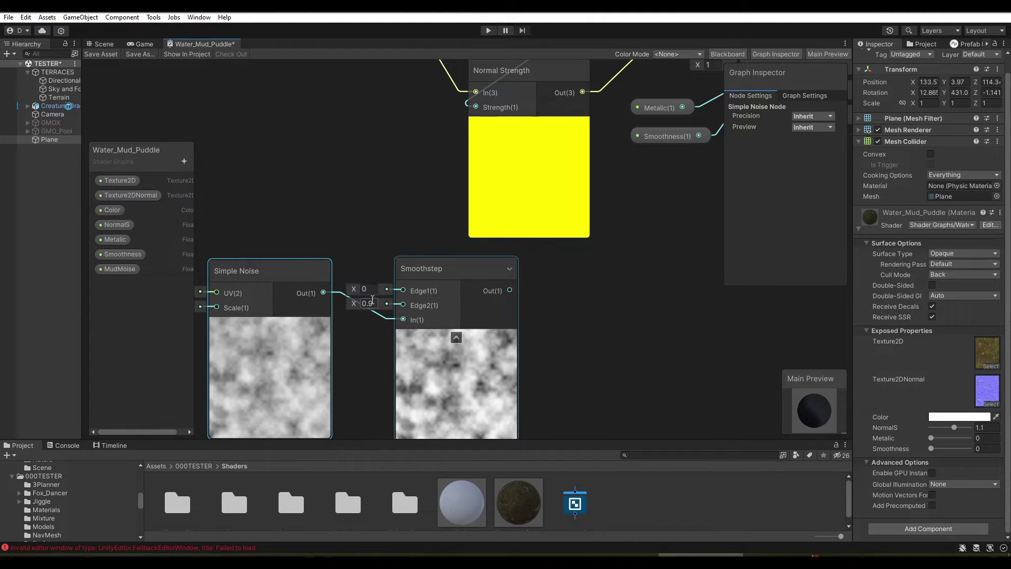
{"action": "left_click_drag", "start_coordinate": [355, 292], "coordinate": [365, 293]}
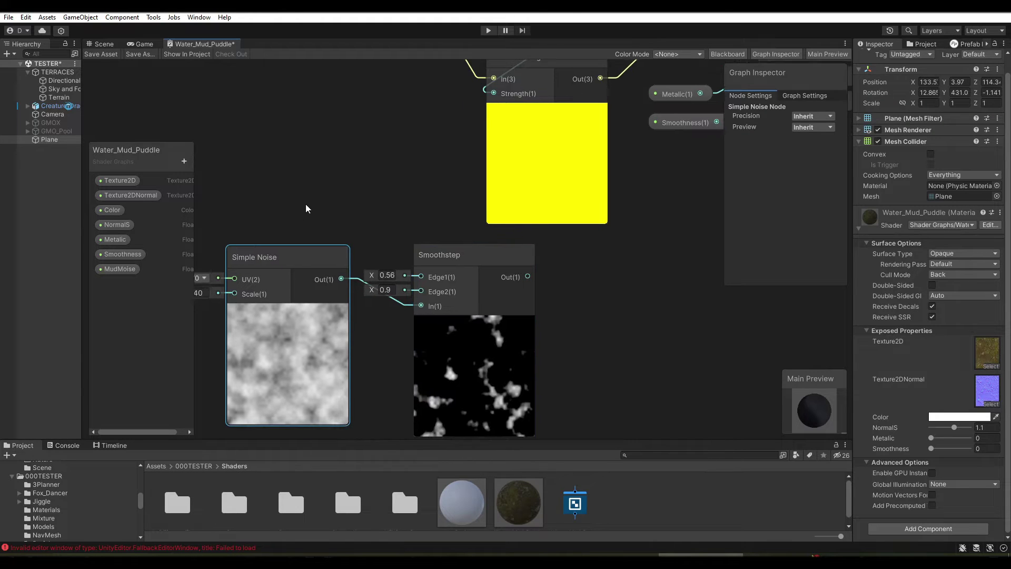
{"action": "left_click", "coordinate": [184, 161]}
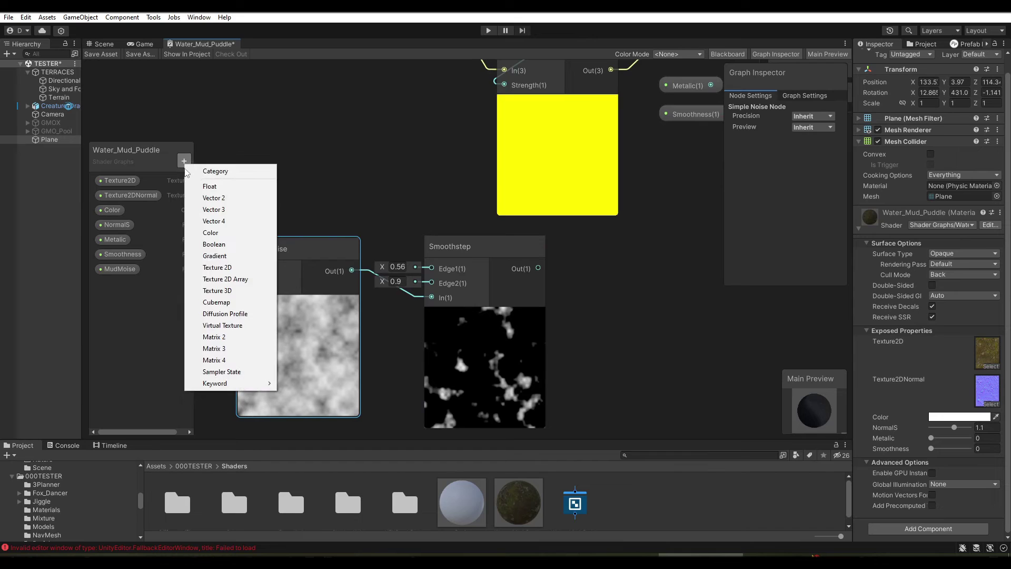
Add two Float properties named MudA and MudB
{"action": "left_click", "coordinate": [210, 187]}
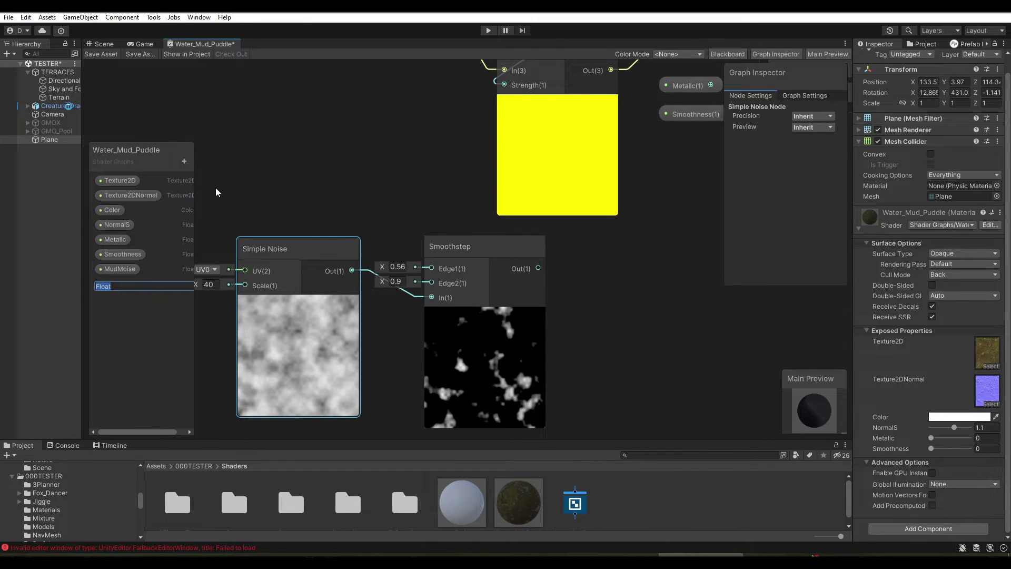
{"action": "type", "text": "Mud"}
{"action": "type", "text": "A"}
{"action": "key", "text": "Return"}
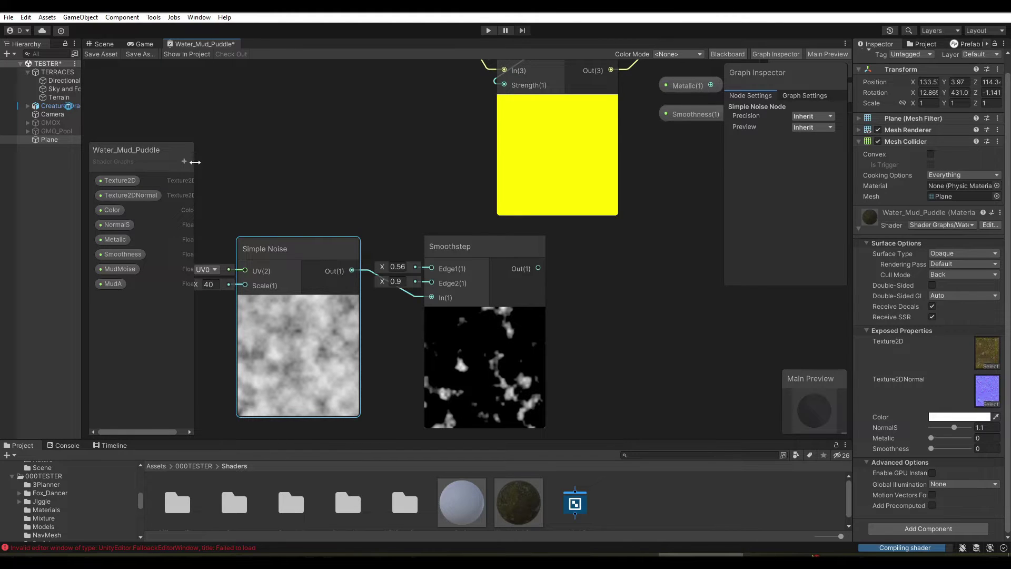
{"action": "left_click", "coordinate": [184, 162]}
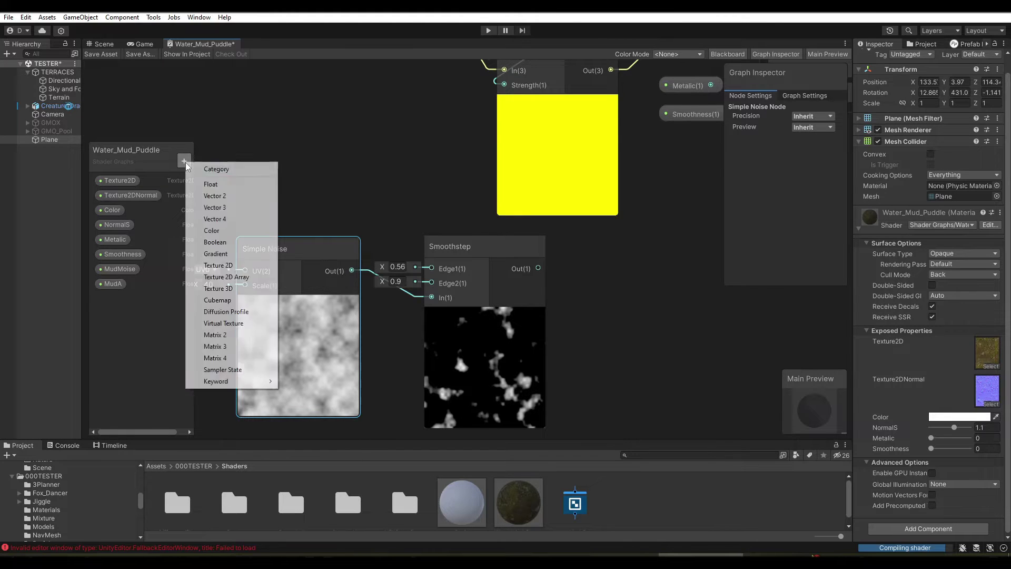
{"action": "left_click", "coordinate": [214, 185]}
{"action": "type", "text": "MudB"}
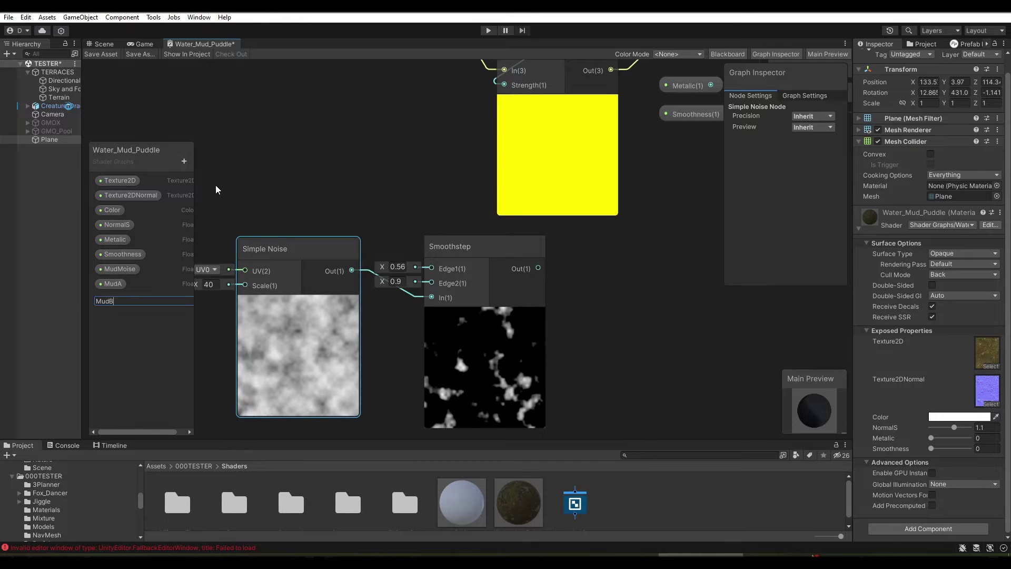
{"action": "key", "text": "Return"}
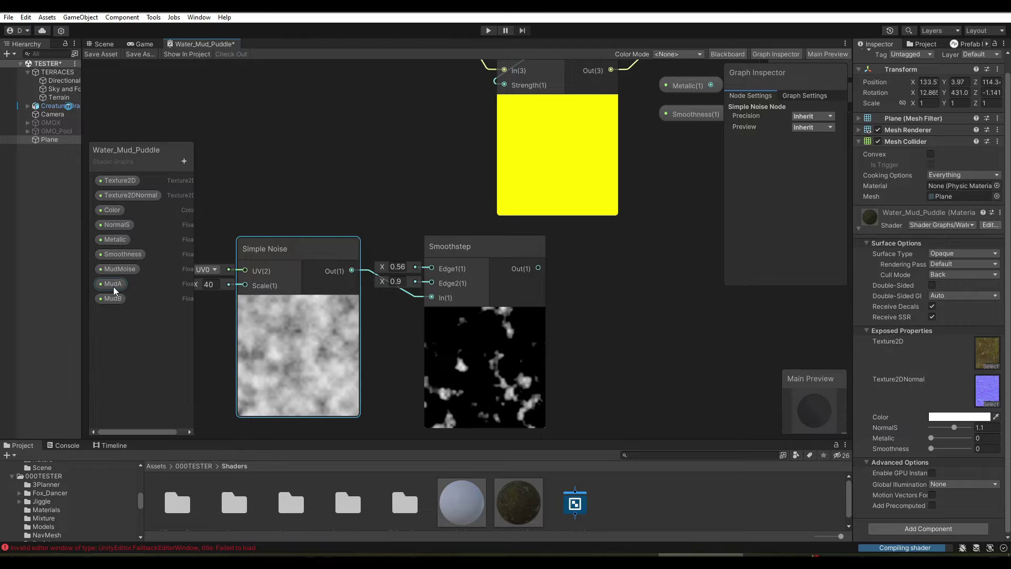
Set both MudA and MudB to Slider mode in the Graph Inspector
{"action": "left_click", "coordinate": [112, 284]}
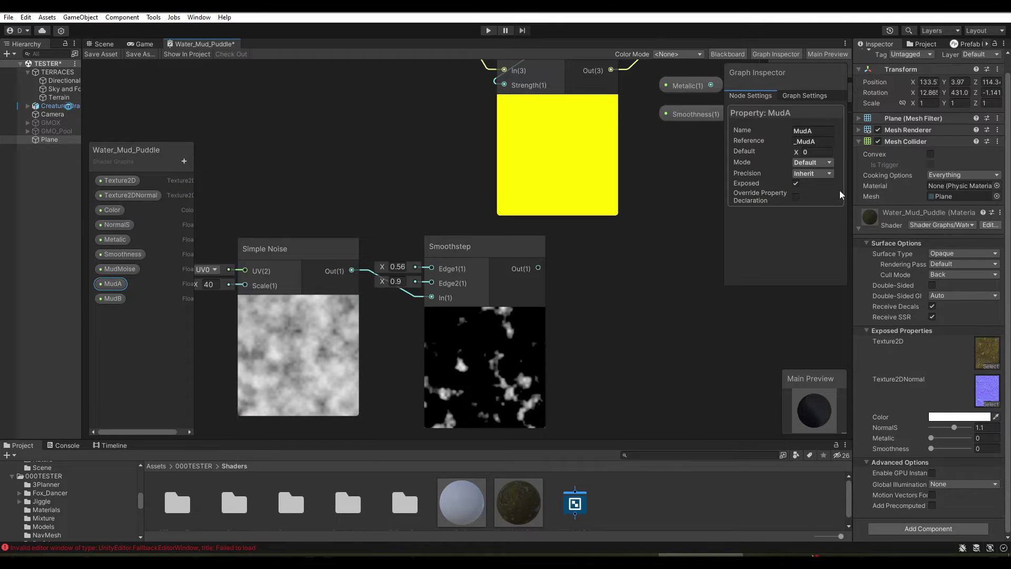
{"action": "left_click", "coordinate": [813, 162]}
{"action": "left_click", "coordinate": [817, 188]}
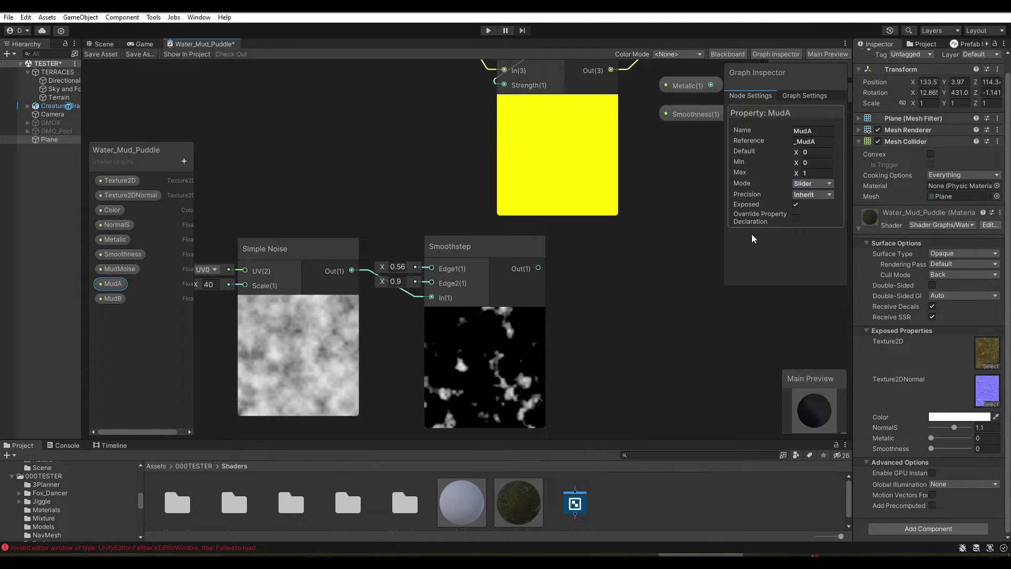
{"action": "left_click", "coordinate": [113, 299]}
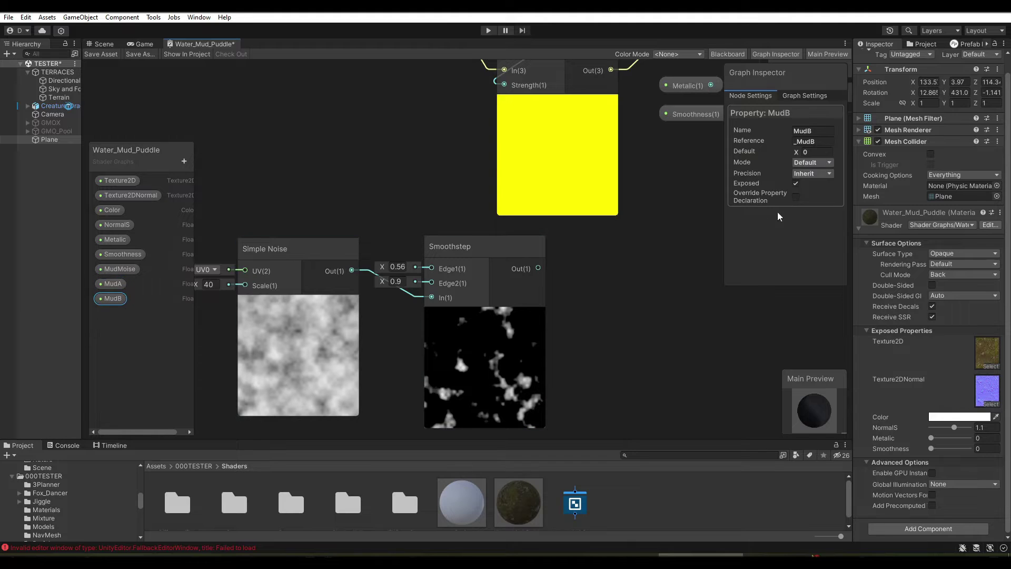
{"action": "left_click", "coordinate": [812, 162]}
{"action": "left_click", "coordinate": [813, 185]}
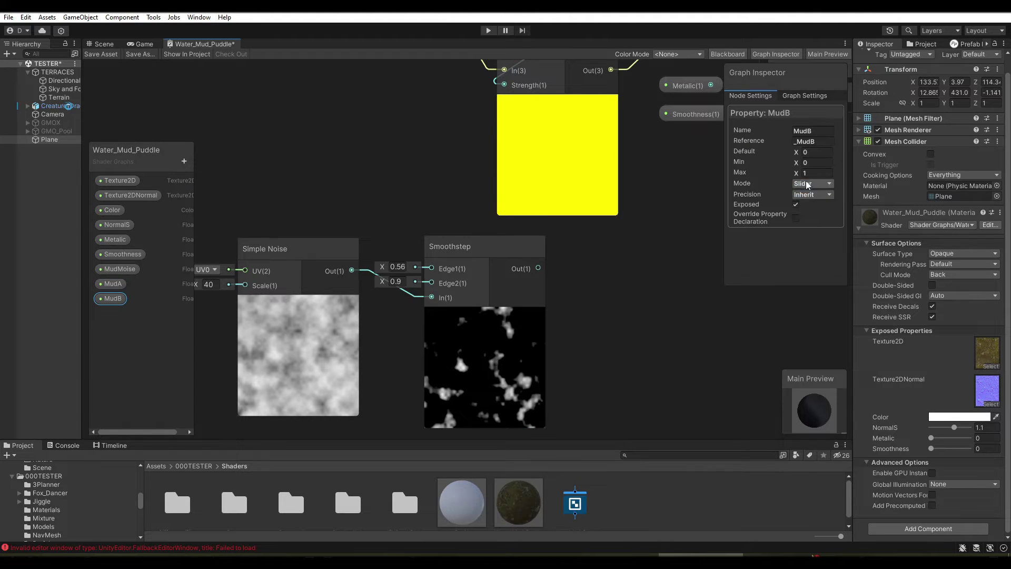
{"action": "left_click", "coordinate": [816, 156]}
Connect MudA to Smoothstep Edge1 and MudB to Edge2, placing both nodes beneath it
{"action": "mouse_move", "coordinate": [113, 284]}
{"action": "left_mouse_down"}
{"action": "mouse_move", "coordinate": [300, 222]}
{"action": "mouse_move", "coordinate": [423, 270]}
{"action": "left_mouse_up"}
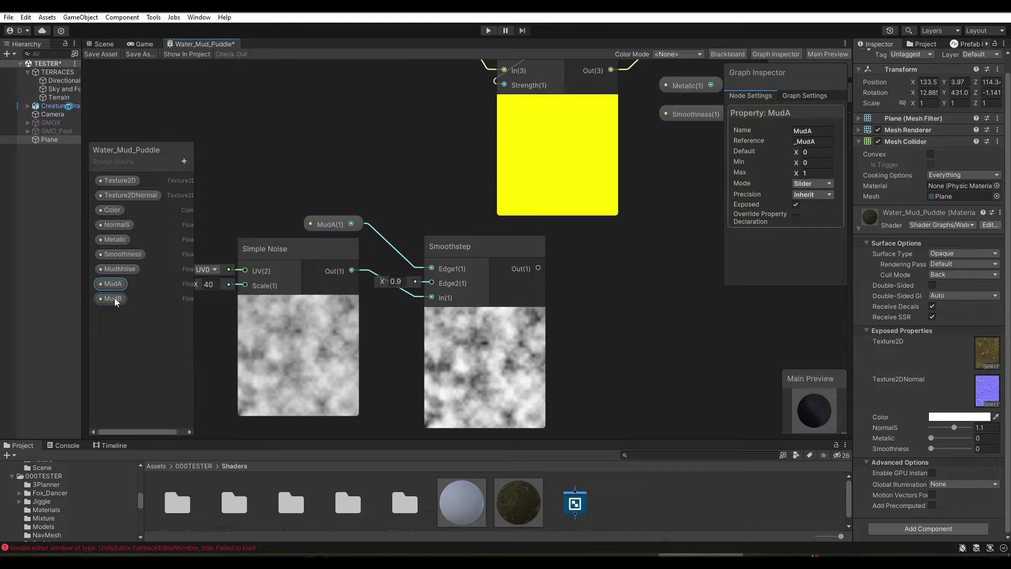
{"action": "mouse_move", "coordinate": [113, 298]}
{"action": "left_mouse_down"}
{"action": "mouse_move", "coordinate": [382, 322]}
{"action": "mouse_move", "coordinate": [432, 282]}
{"action": "left_mouse_up"}
{"action": "middle_click_drag", "start_coordinate": [467, 322], "coordinate": [459, 258]}
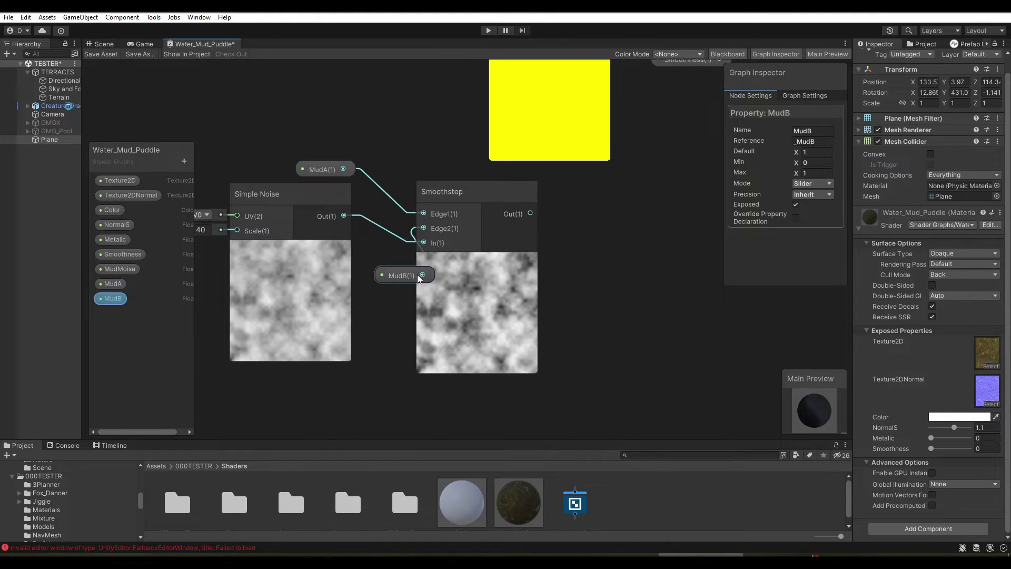
{"action": "left_click_drag", "start_coordinate": [417, 273], "coordinate": [444, 386]}
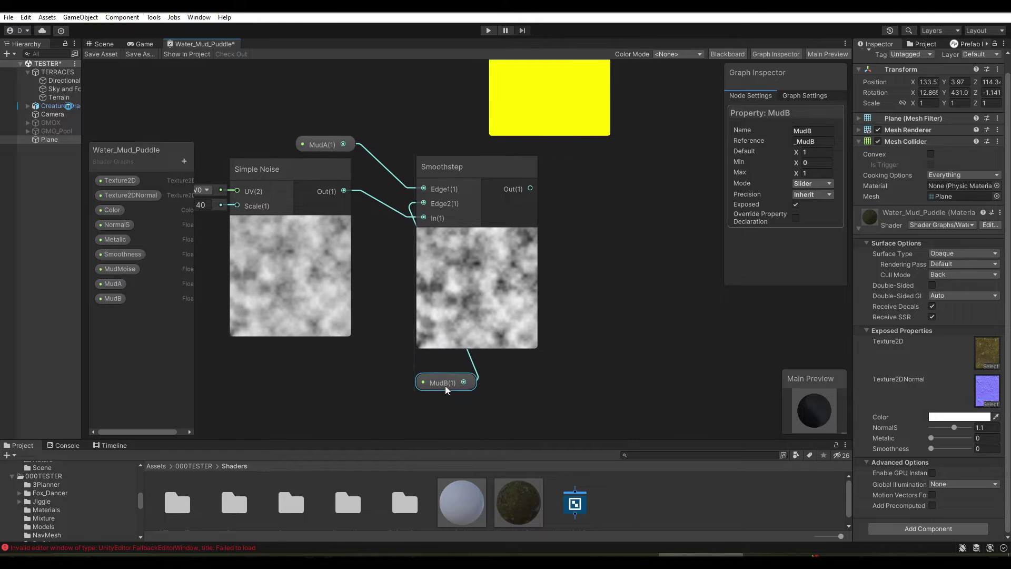
{"action": "left_click_drag", "start_coordinate": [327, 150], "coordinate": [447, 368]}
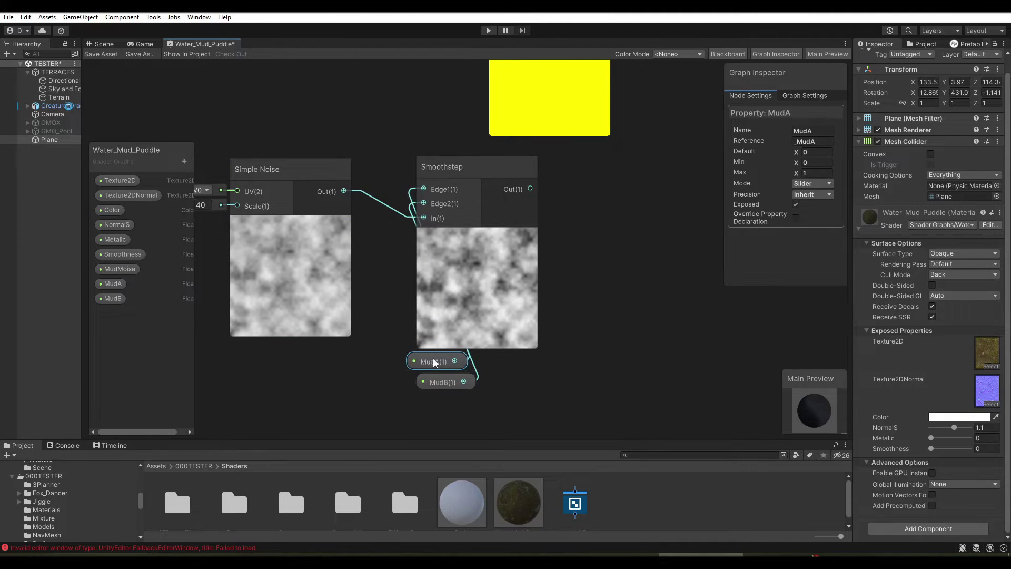
Nudge the Simple Noise node closer to the Smoothstep
{"action": "scroll", "coordinate": [631, 294], "scroll_direction": "down", "scroll_amount": 1}
{"action": "scroll", "coordinate": [515, 294], "scroll_direction": "down", "scroll_amount": 2}
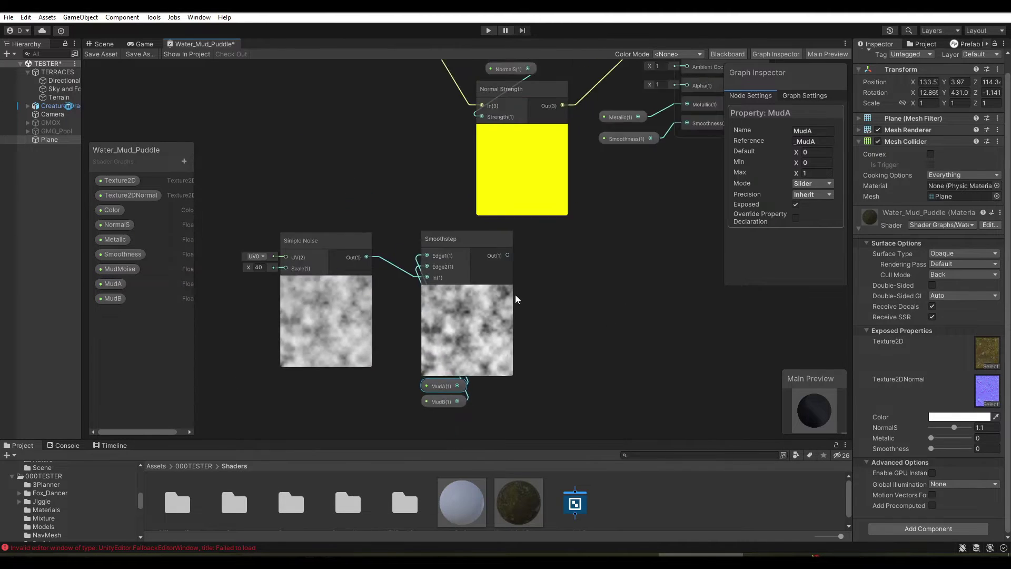
{"action": "left_click", "coordinate": [365, 246]}
{"action": "left_click_drag", "start_coordinate": [364, 246], "coordinate": [383, 244]}
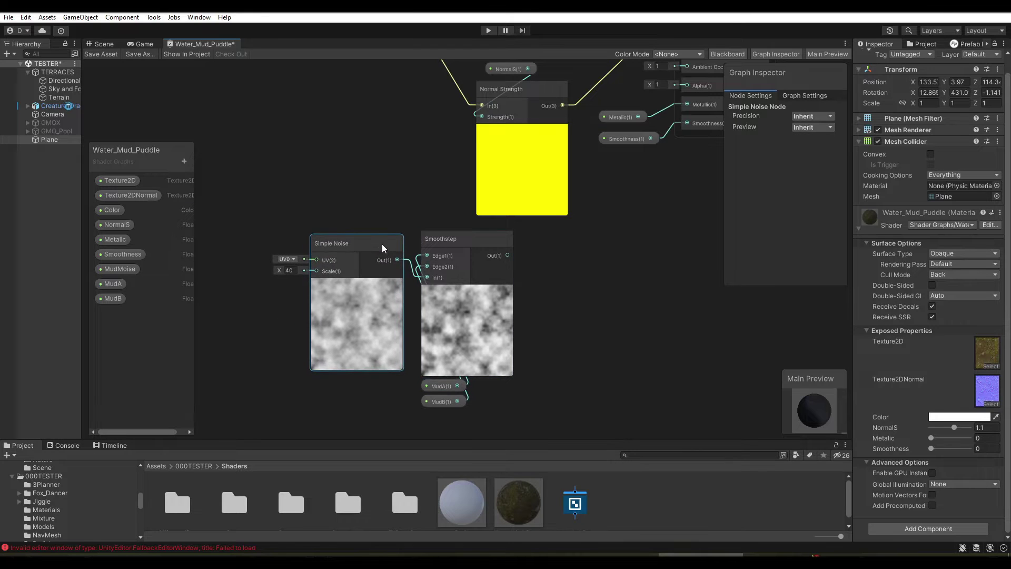
{"action": "middle_click_drag", "start_coordinate": [627, 295], "coordinate": [489, 292]}
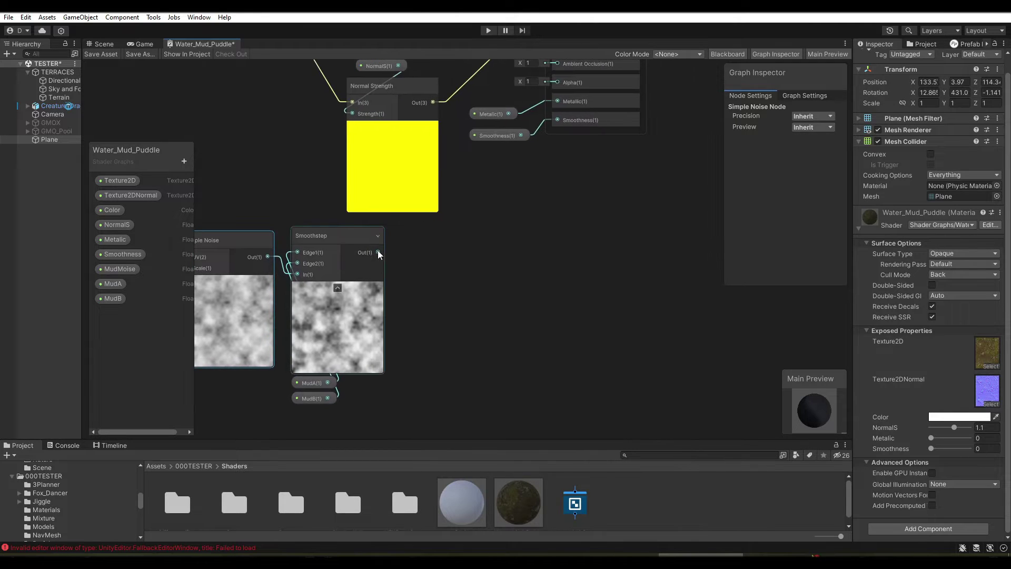
Add a Clamp node (Min 0, Max 1) after the Smoothstep, aligned beside it
{"action": "key", "text": "space"}
{"action": "type", "text": "clam"}
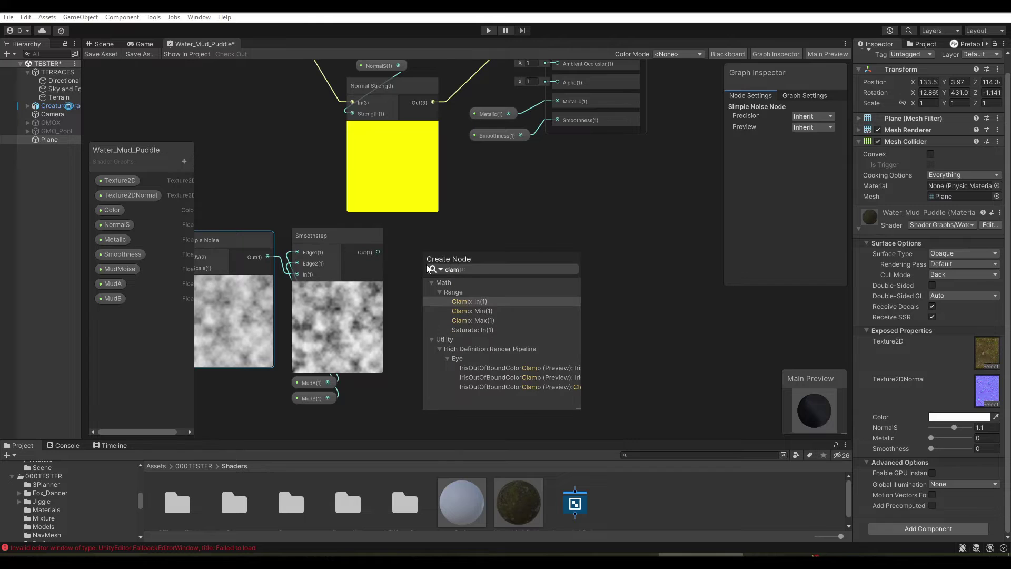
{"action": "key", "text": "Return"}
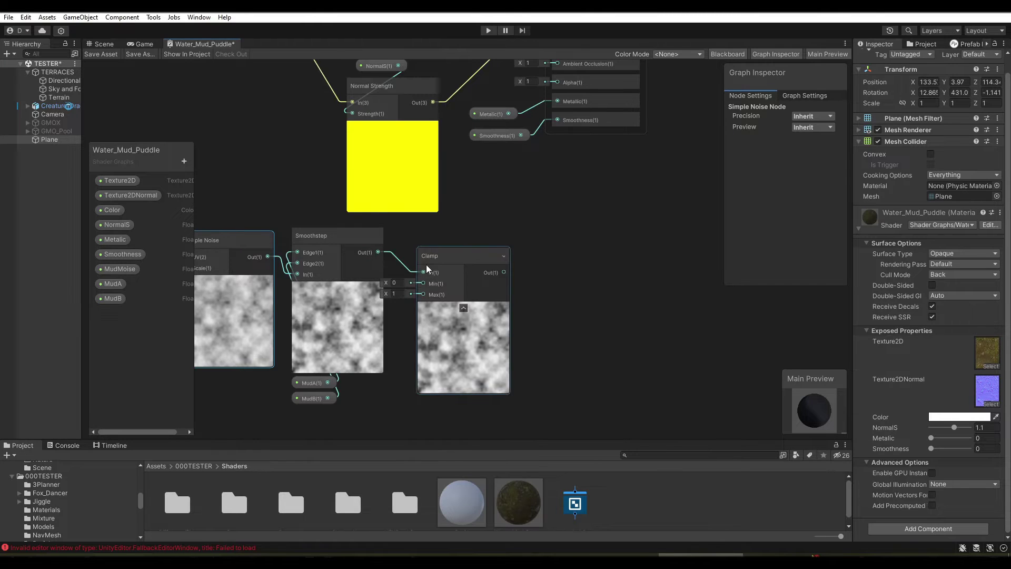
{"action": "left_click_drag", "start_coordinate": [453, 256], "coordinate": [461, 234]}
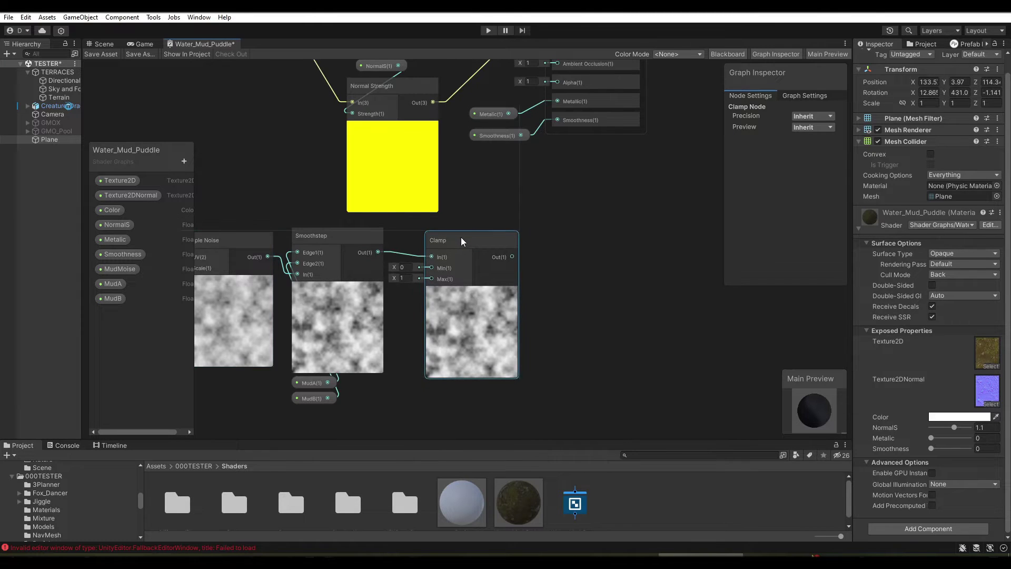
Move the Color and Multiply nodes together up and to the left
{"action": "scroll", "coordinate": [510, 266], "scroll_direction": "down", "scroll_amount": 1}
{"action": "scroll", "coordinate": [509, 270], "scroll_direction": "down", "scroll_amount": 1}
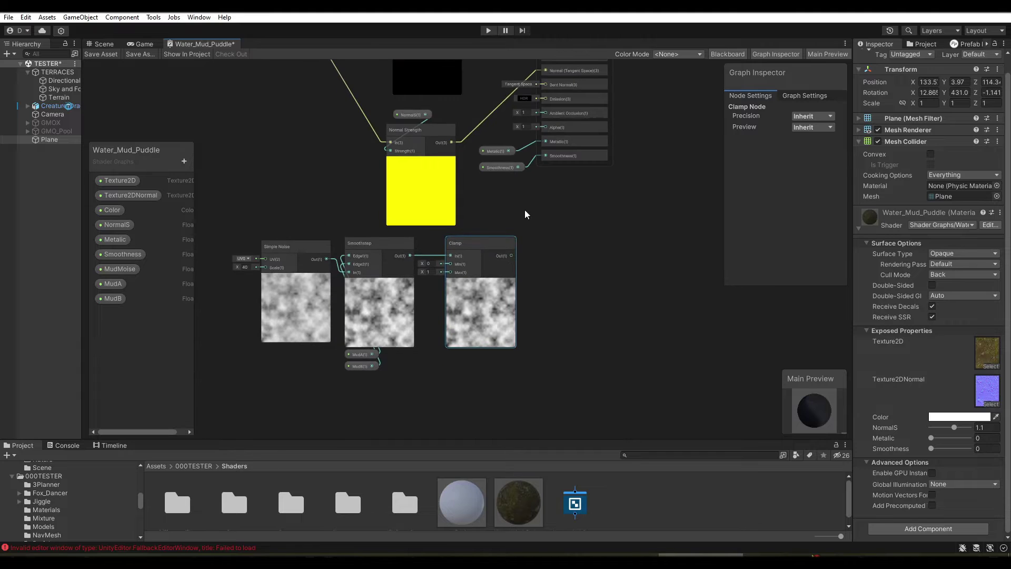
{"action": "mouse_move", "coordinate": [525, 213]}
{"action": "middle_mouse_down"}
{"action": "mouse_move", "coordinate": [480, 302]}
{"action": "mouse_move", "coordinate": [513, 303]}
{"action": "middle_mouse_up"}
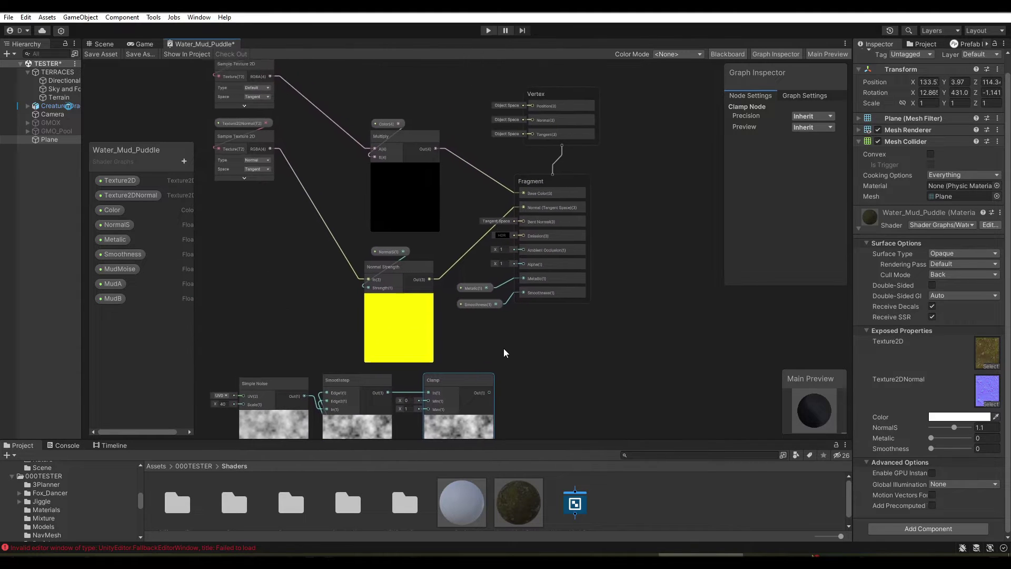
{"action": "scroll", "coordinate": [453, 266], "scroll_direction": "down", "scroll_amount": 1}
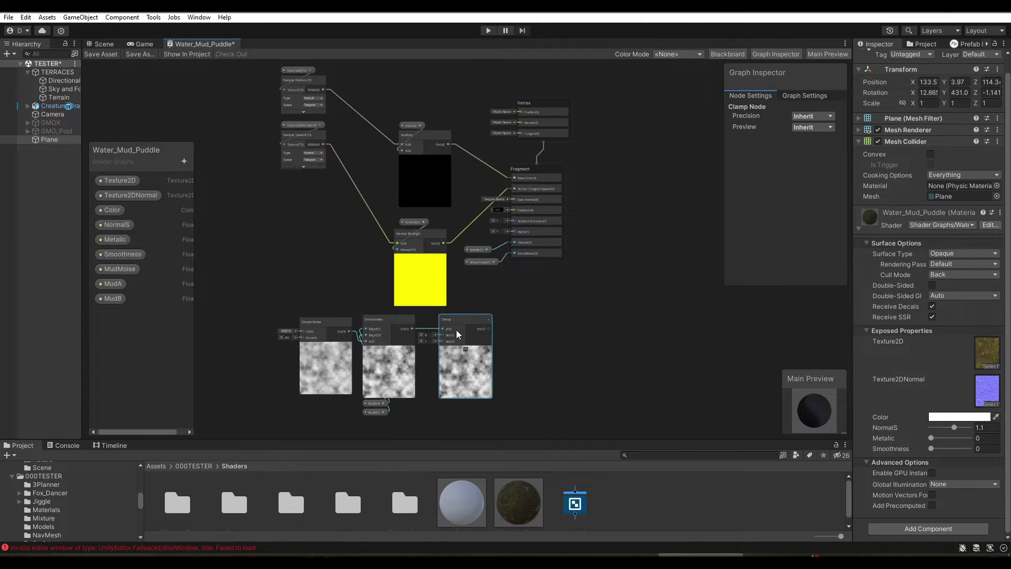
{"action": "middle_click_drag", "start_coordinate": [471, 210], "coordinate": [479, 252]}
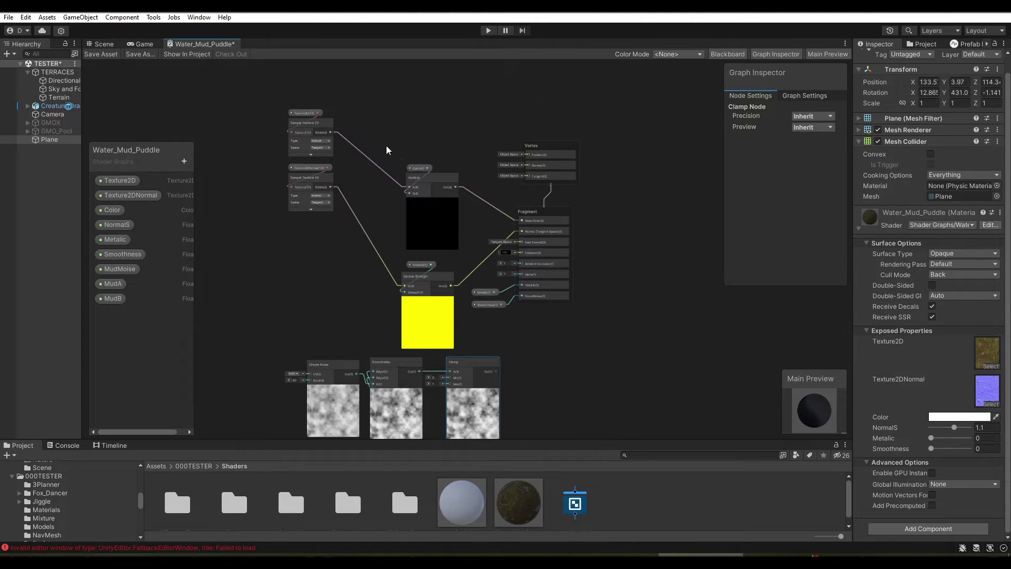
{"action": "left_click_drag", "start_coordinate": [386, 146], "coordinate": [461, 245]}
{"action": "left_click_drag", "start_coordinate": [442, 175], "coordinate": [396, 123]}
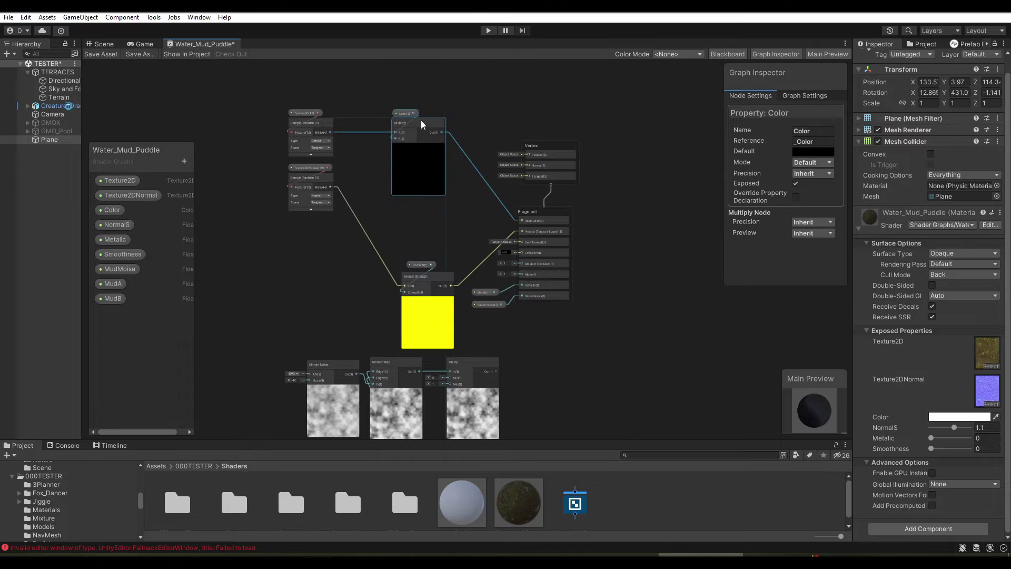
Add a Lerp node to the shader graph by searching 'lerp'
{"action": "middle_click_drag", "start_coordinate": [445, 134], "coordinate": [435, 183]}
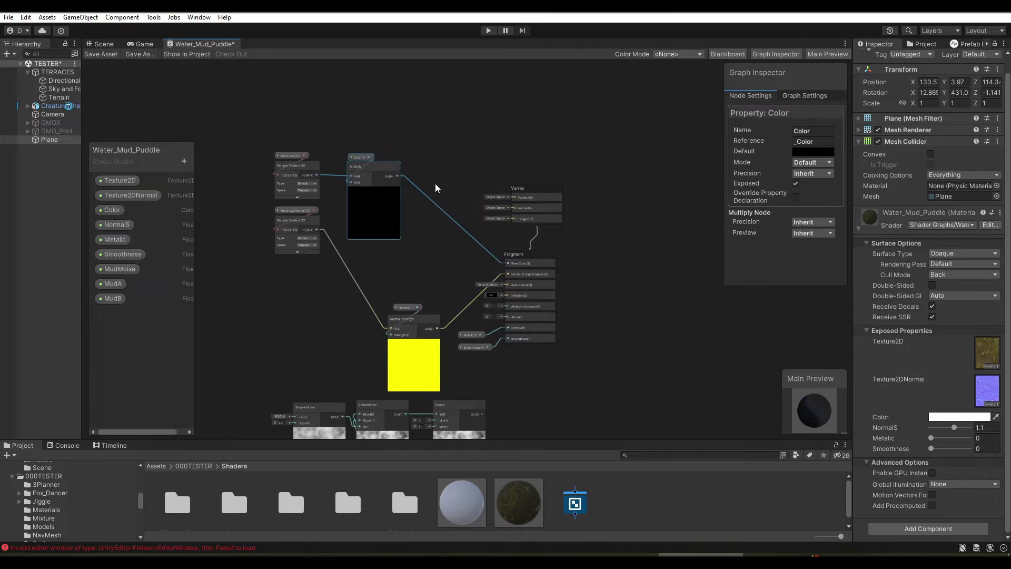
{"action": "scroll", "coordinate": [438, 172], "scroll_direction": "up", "scroll_amount": 2}
{"action": "scroll", "coordinate": [421, 197], "scroll_direction": "up", "scroll_amount": 2}
{"action": "scroll", "coordinate": [421, 198], "scroll_direction": "up", "scroll_amount": 2}
{"action": "key", "text": "space"}
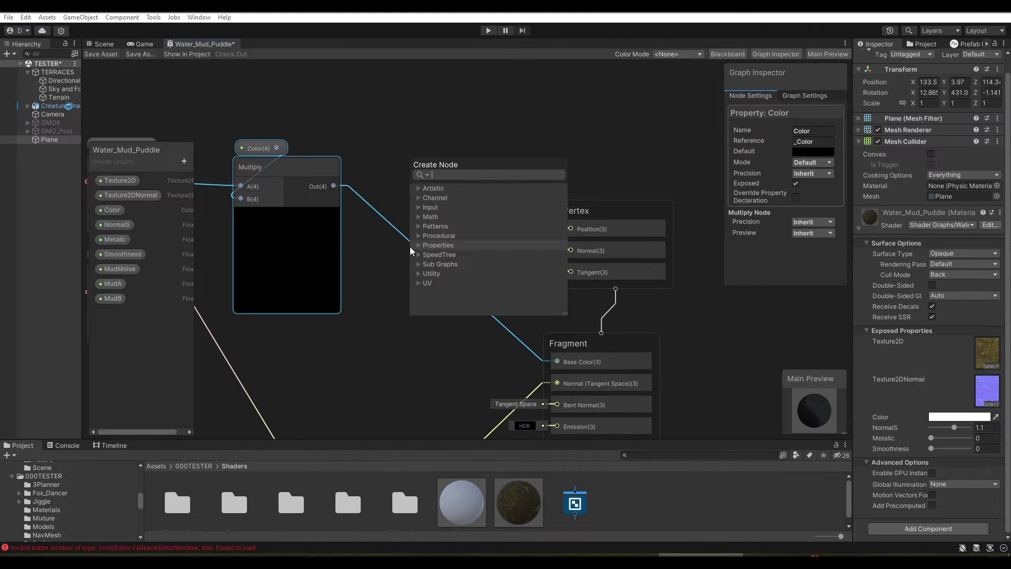
{"action": "type", "text": "lerp"}
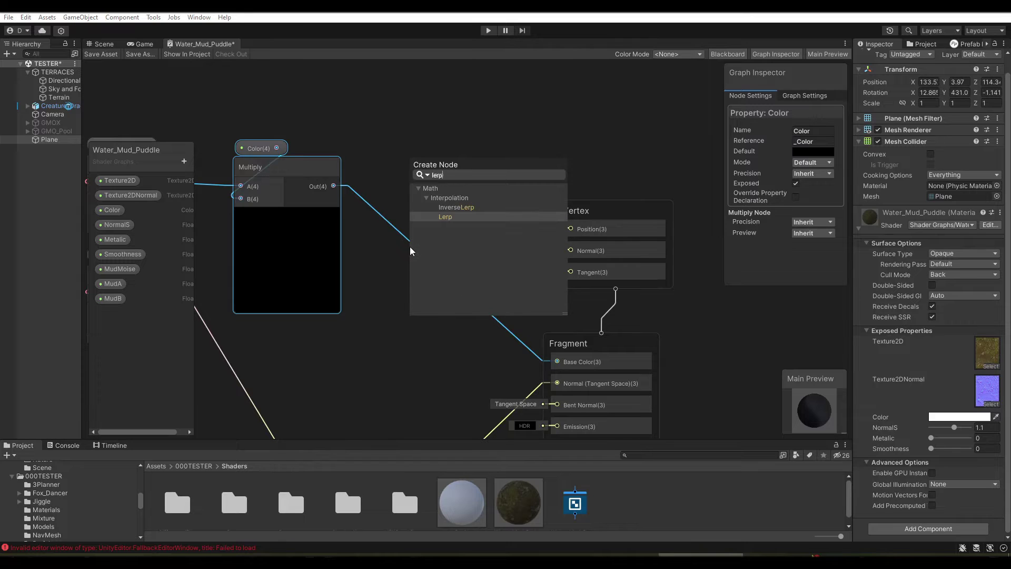
{"action": "key", "text": "Return"}
Place the Lerp beside Multiply and connect Multiply's output to Lerp's A input
{"action": "middle_click_drag", "start_coordinate": [460, 213], "coordinate": [478, 223]}
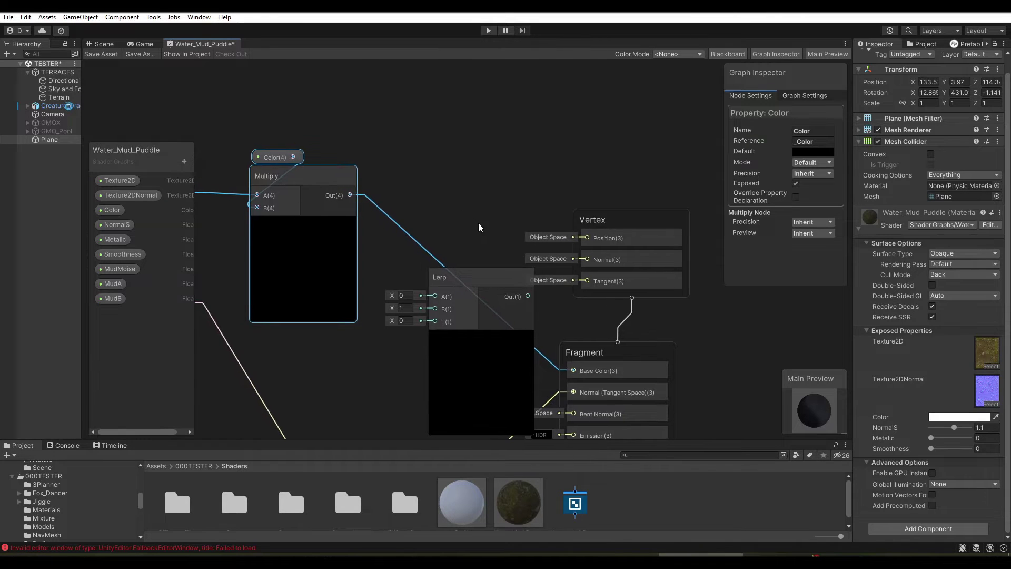
{"action": "left_click_drag", "start_coordinate": [473, 277], "coordinate": [463, 143]}
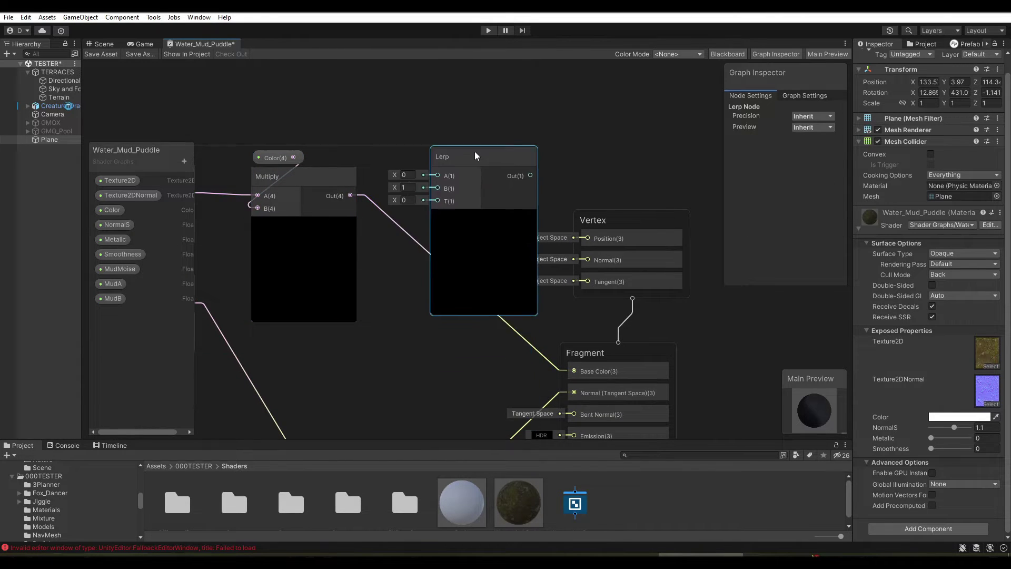
{"action": "left_click_drag", "start_coordinate": [351, 196], "coordinate": [422, 164]}
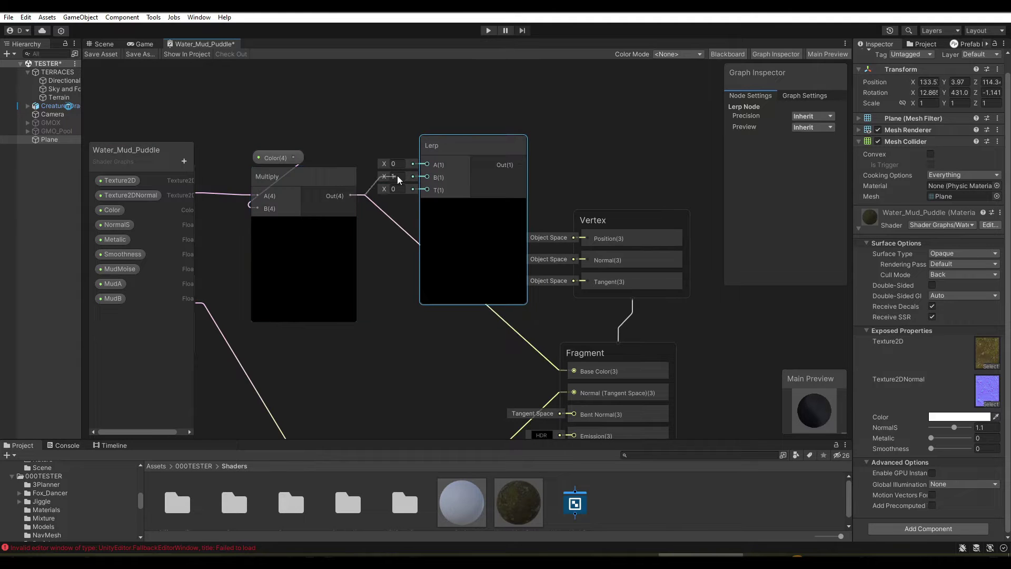
Route the Clamp noise mask output up toward the Lerp's T input
{"action": "scroll", "coordinate": [377, 311], "scroll_direction": "down", "scroll_amount": 3}
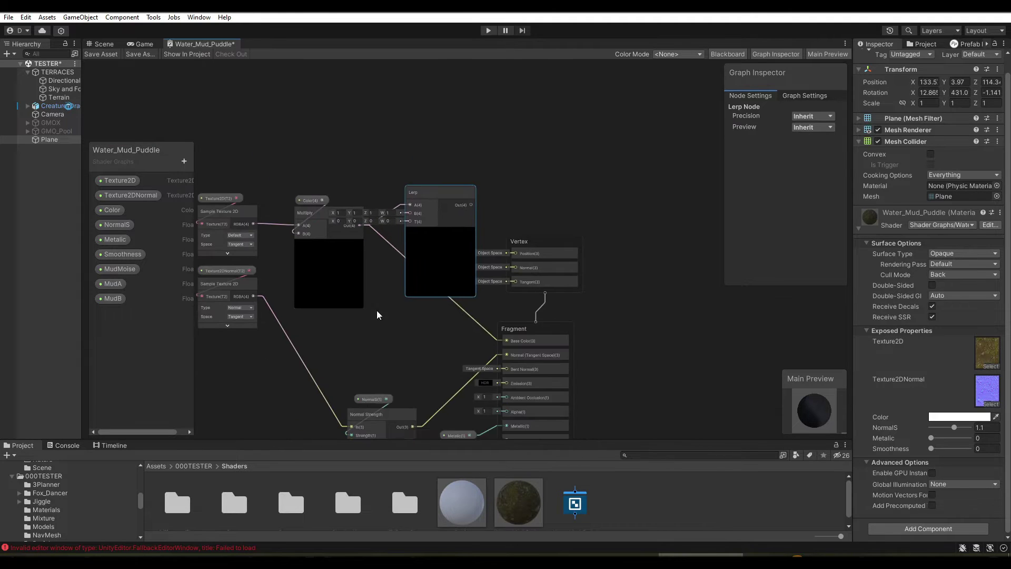
{"action": "middle_click_drag", "start_coordinate": [377, 310], "coordinate": [387, 149]}
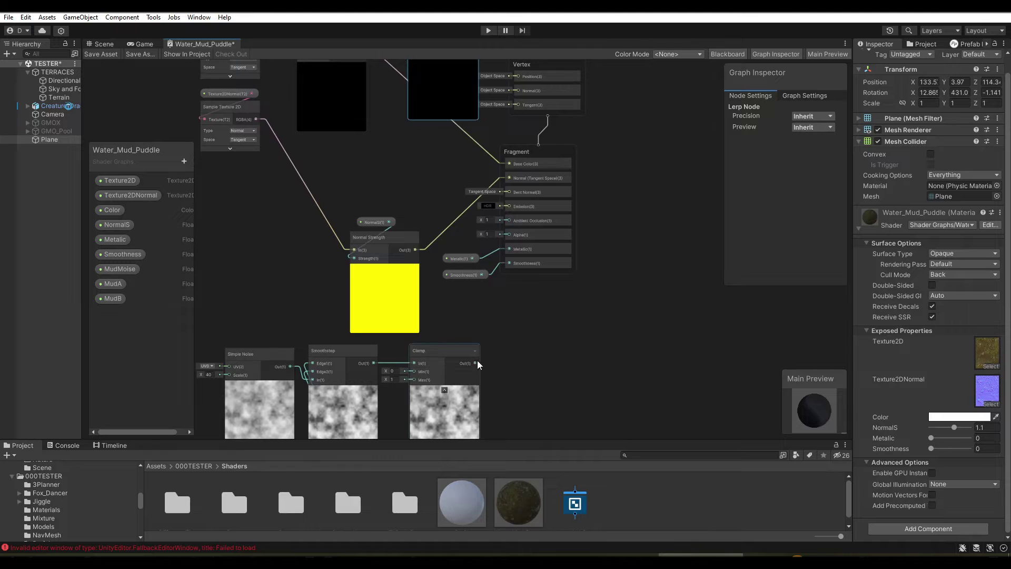
{"action": "left_click_drag", "start_coordinate": [476, 362], "coordinate": [403, 164]}
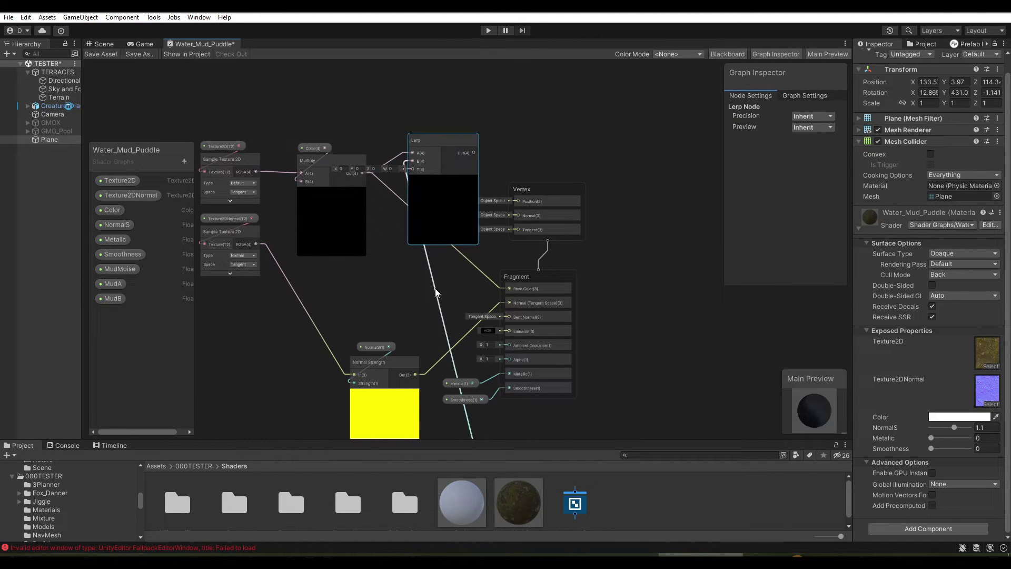
{"action": "middle_click_drag", "start_coordinate": [440, 277], "coordinate": [418, 122]}
{"action": "scroll", "coordinate": [472, 338], "scroll_direction": "up", "scroll_amount": 2}
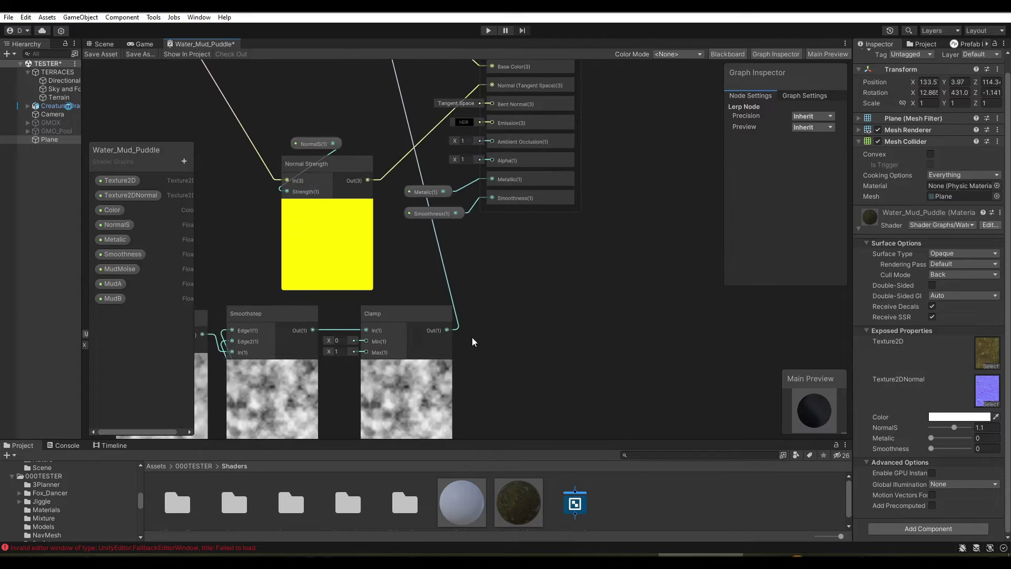
Move the Vertex and Fragment stacks right, then reposition the Metallic and Smoothness nodes
{"action": "left_click", "coordinate": [502, 290]}
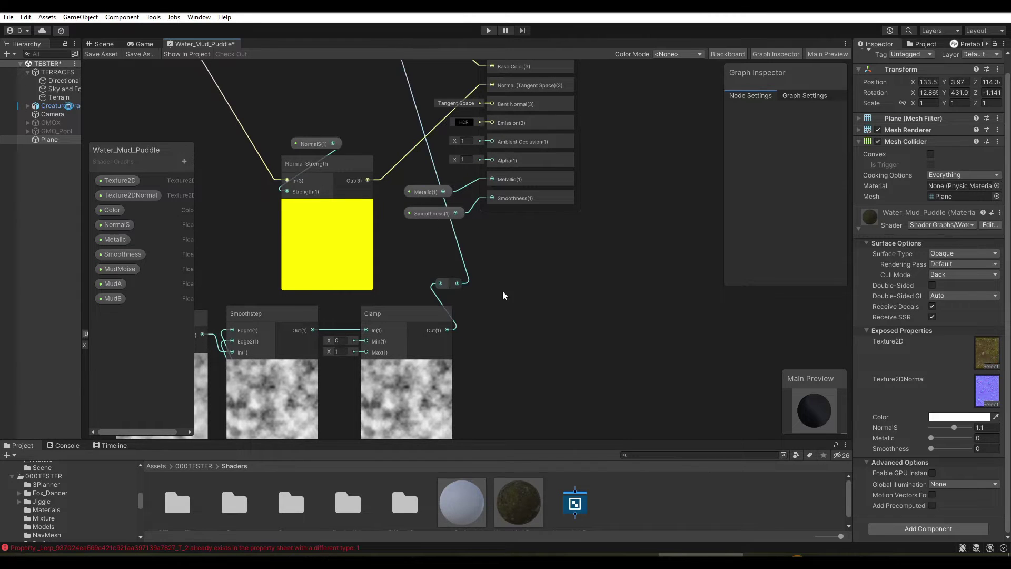
{"action": "middle_click_drag", "start_coordinate": [502, 290], "coordinate": [472, 347]}
{"action": "scroll", "coordinate": [471, 347], "scroll_direction": "down", "scroll_amount": 3}
{"action": "left_click_drag", "start_coordinate": [532, 107], "coordinate": [472, 238]}
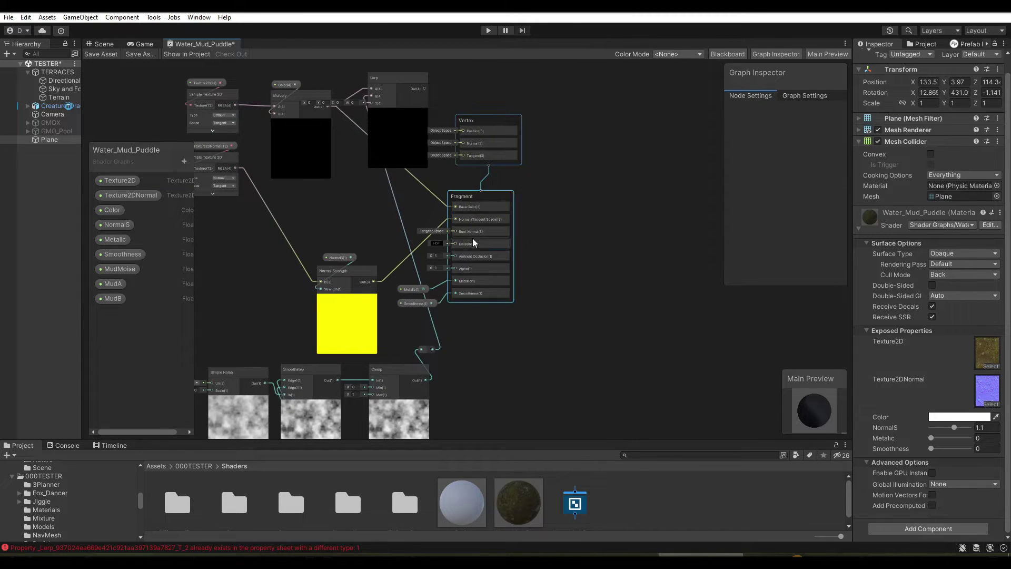
{"action": "left_click_drag", "start_coordinate": [487, 195], "coordinate": [611, 202]}
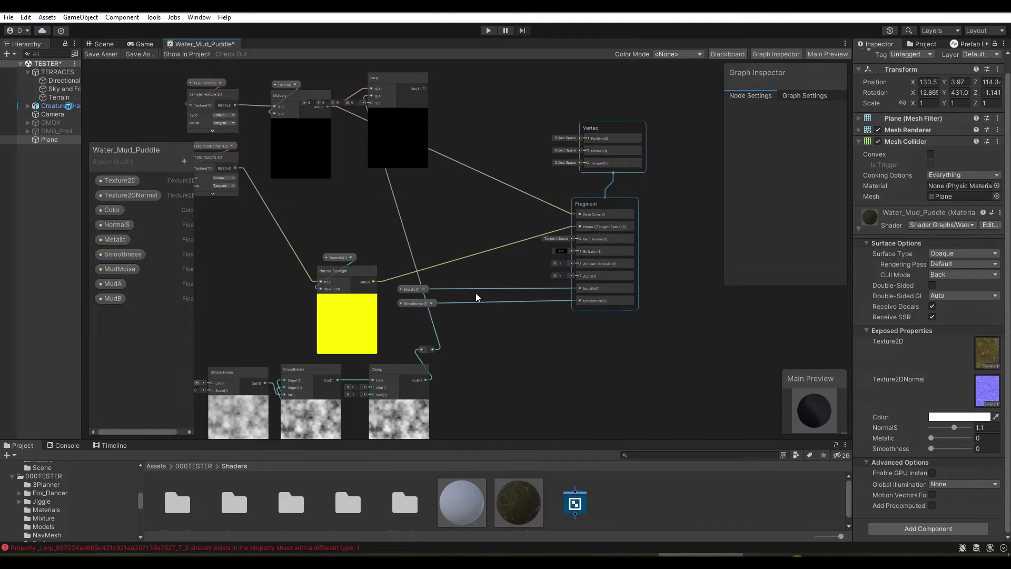
{"action": "mouse_move", "coordinate": [451, 317]}
{"action": "left_mouse_down"}
{"action": "mouse_move", "coordinate": [410, 287]}
{"action": "mouse_move", "coordinate": [535, 320]}
{"action": "mouse_move", "coordinate": [546, 350]}
{"action": "left_mouse_up"}
{"action": "middle_click_drag", "start_coordinate": [454, 302], "coordinate": [466, 269]}
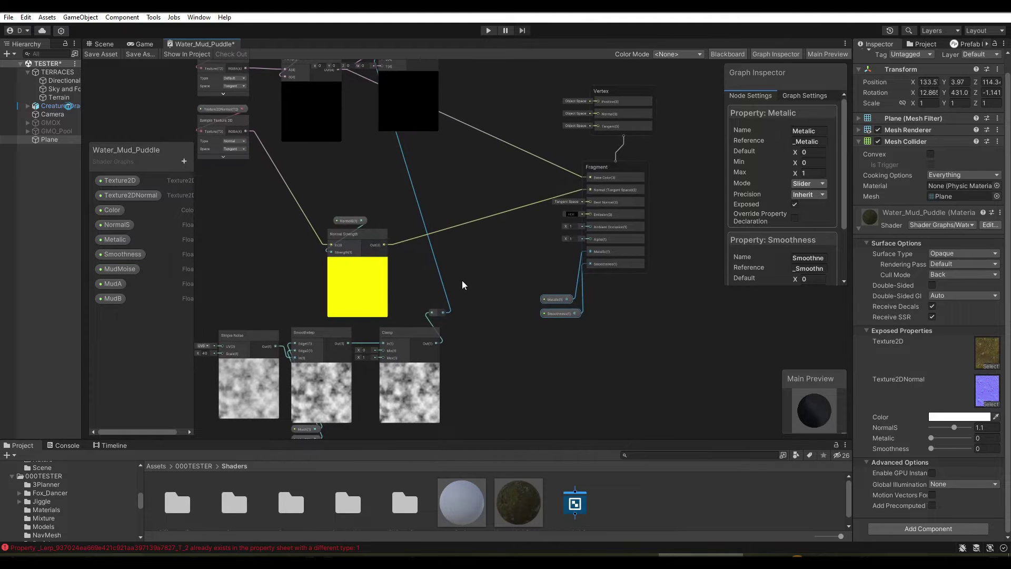
{"action": "scroll", "coordinate": [462, 280], "scroll_direction": "up", "scroll_amount": 3}
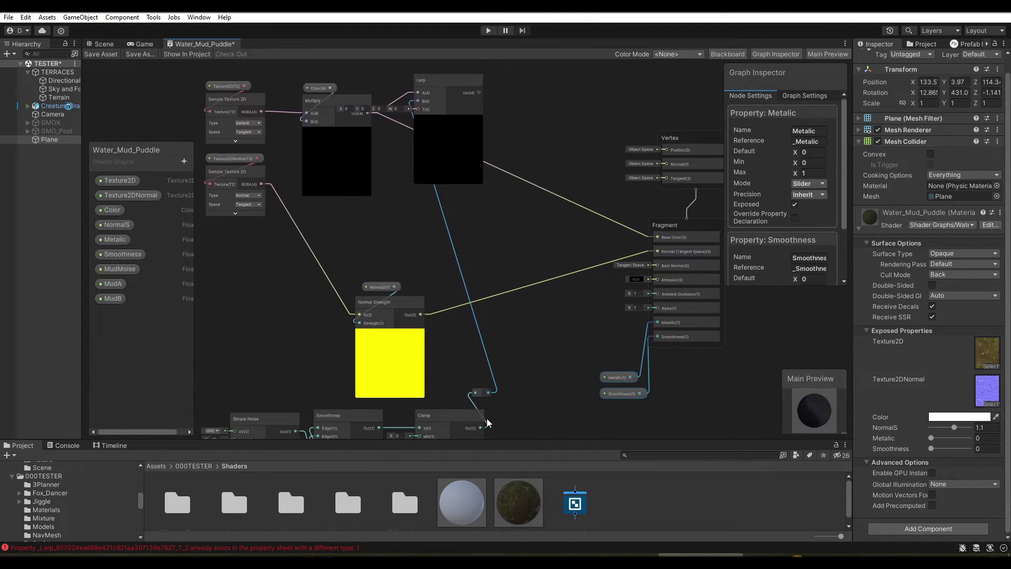
Link the noise mask reroute into Lerp's T input and reposition the Lerp node
{"action": "left_click_drag", "start_coordinate": [488, 394], "coordinate": [415, 175]}
{"action": "middle_click_drag", "start_coordinate": [456, 302], "coordinate": [474, 214]}
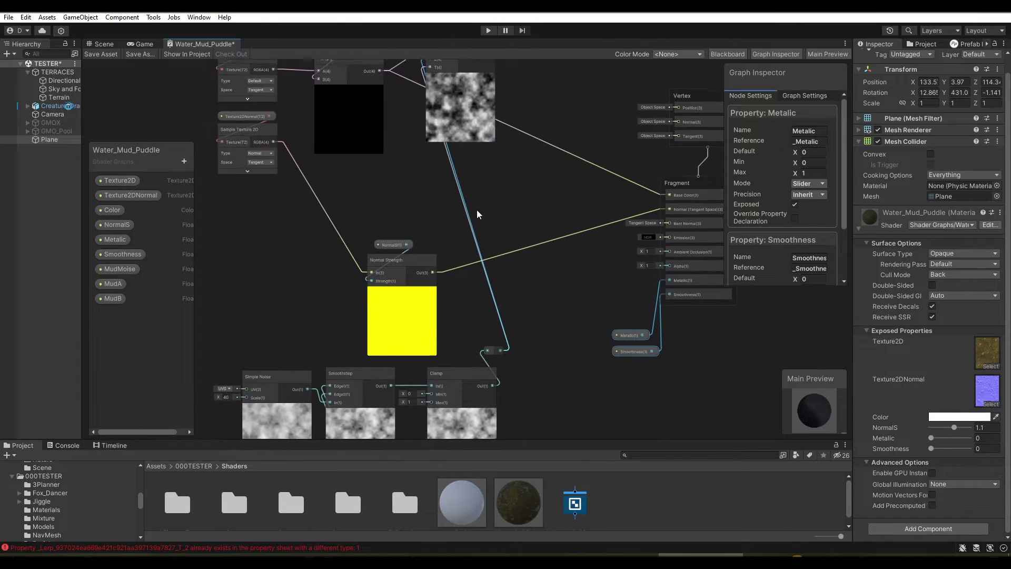
{"action": "middle_click_drag", "start_coordinate": [496, 137], "coordinate": [457, 205]}
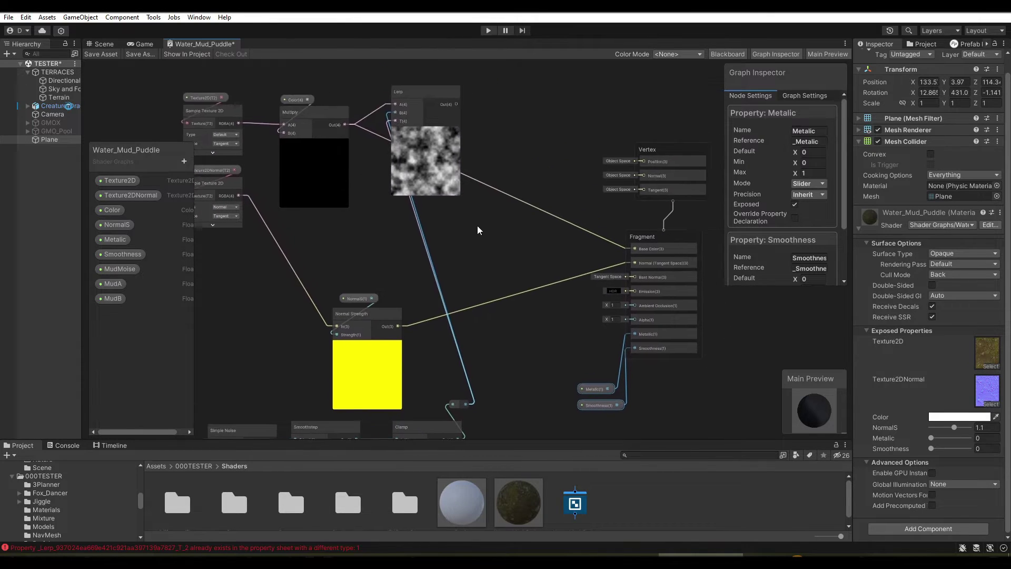
{"action": "mouse_move", "coordinate": [425, 99]}
{"action": "left_mouse_down"}
{"action": "mouse_move", "coordinate": [520, 160]}
{"action": "mouse_move", "coordinate": [493, 139]}
{"action": "mouse_move", "coordinate": [628, 257]}
{"action": "left_mouse_up"}
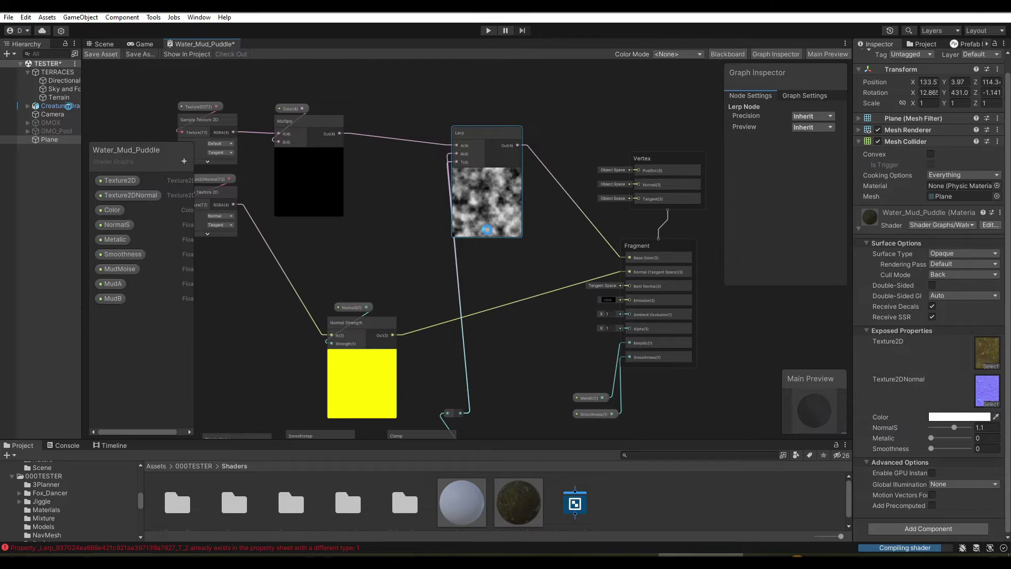
Tilt the plane in the Scene view and set MudA to 0.33 and MudMoise to 53
{"action": "left_click", "coordinate": [103, 43]}
{"action": "scroll", "coordinate": [542, 305], "scroll_direction": "down", "scroll_amount": 1}
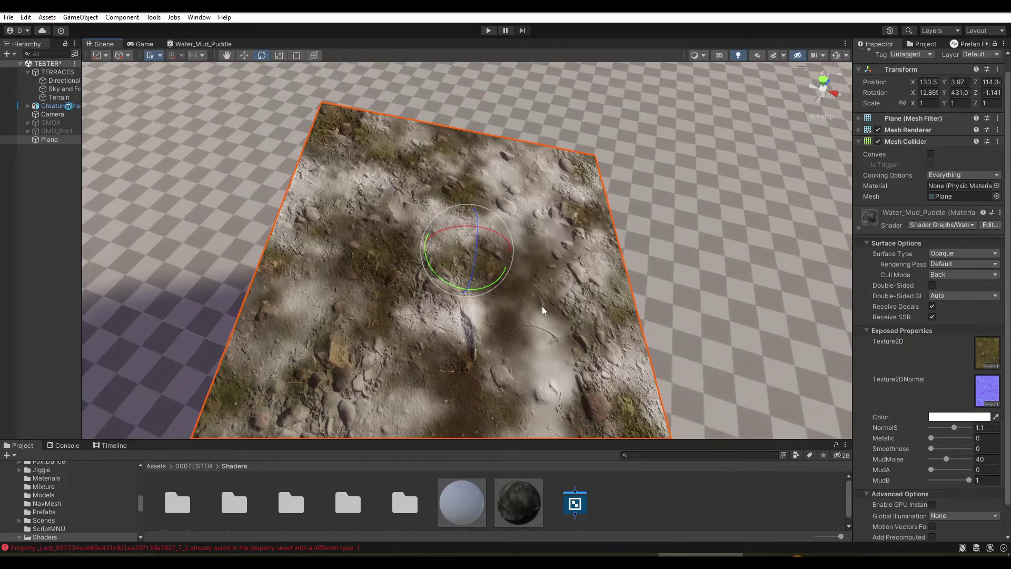
{"action": "left_click_drag", "start_coordinate": [488, 263], "coordinate": [489, 272]}
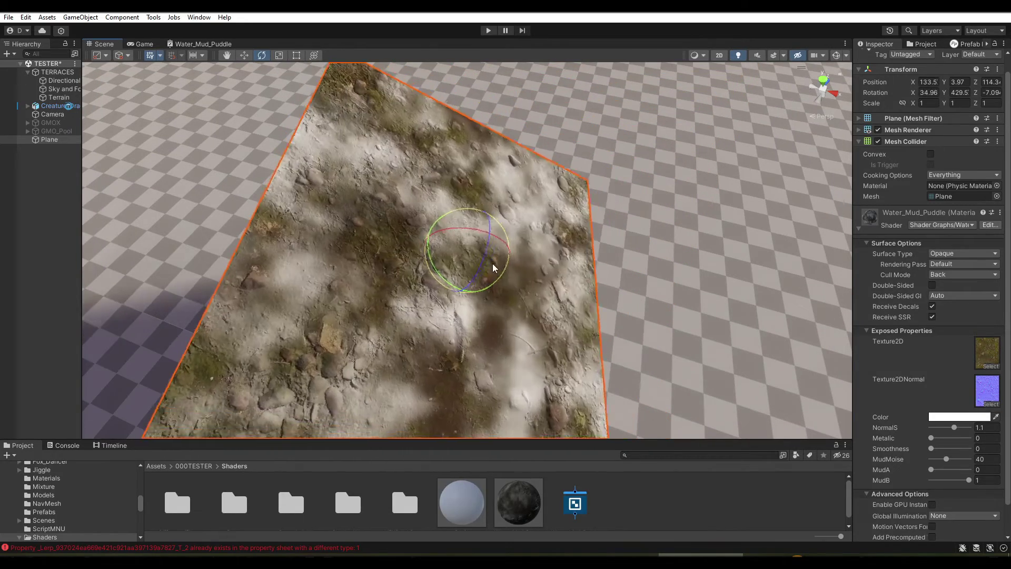
{"action": "mouse_move", "coordinate": [932, 469]}
{"action": "left_mouse_down"}
{"action": "mouse_move", "coordinate": [969, 476]}
{"action": "mouse_move", "coordinate": [945, 479]}
{"action": "mouse_move", "coordinate": [955, 489]}
{"action": "left_mouse_up"}
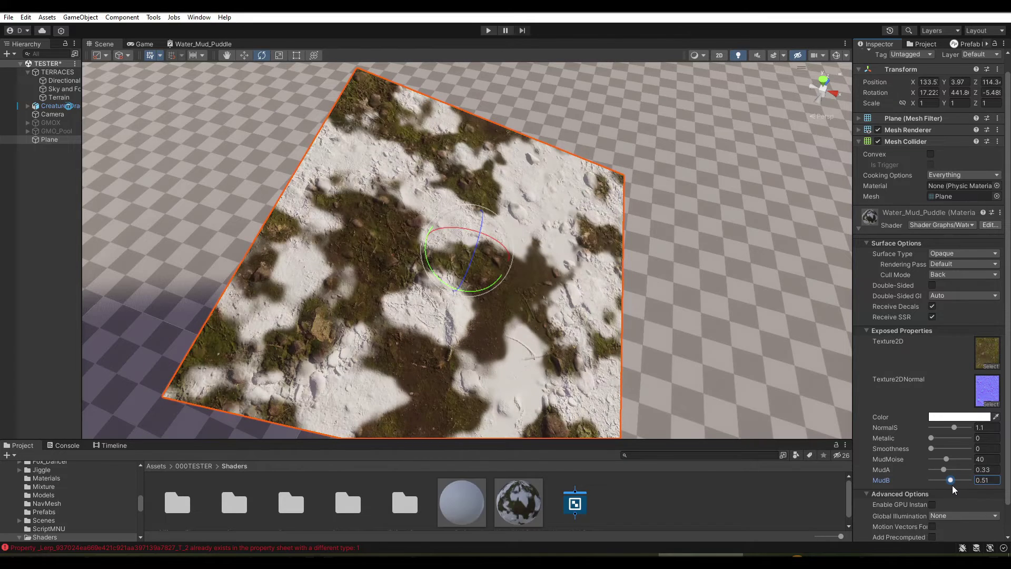
{"action": "left_click_drag", "start_coordinate": [947, 459], "coordinate": [943, 466]}
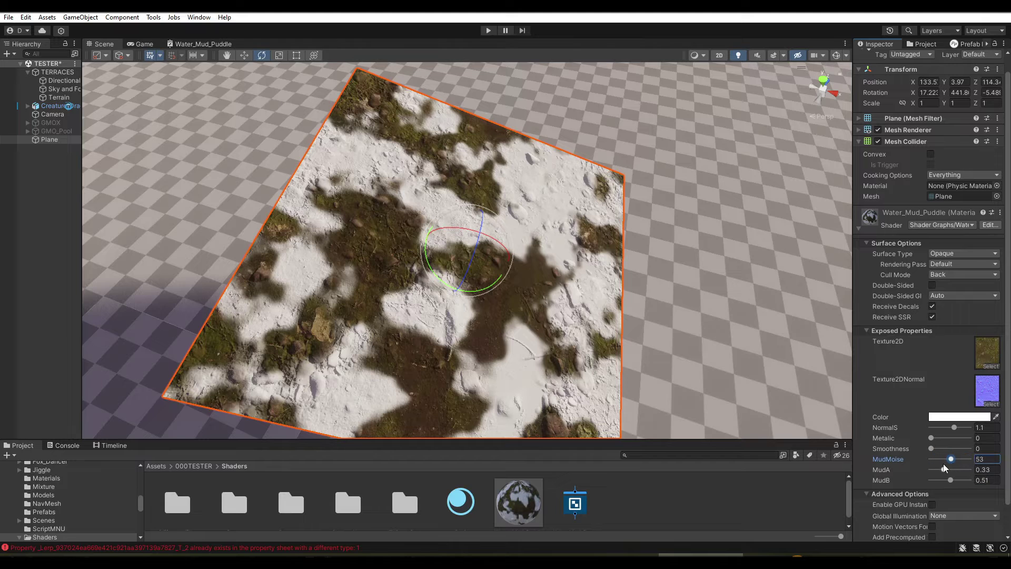
Wire a MudMoise property node into the Simple Noise Scale and save the graph
{"action": "left_click", "coordinate": [206, 46]}
{"action": "middle_click_drag", "start_coordinate": [191, 282], "coordinate": [422, 224]}
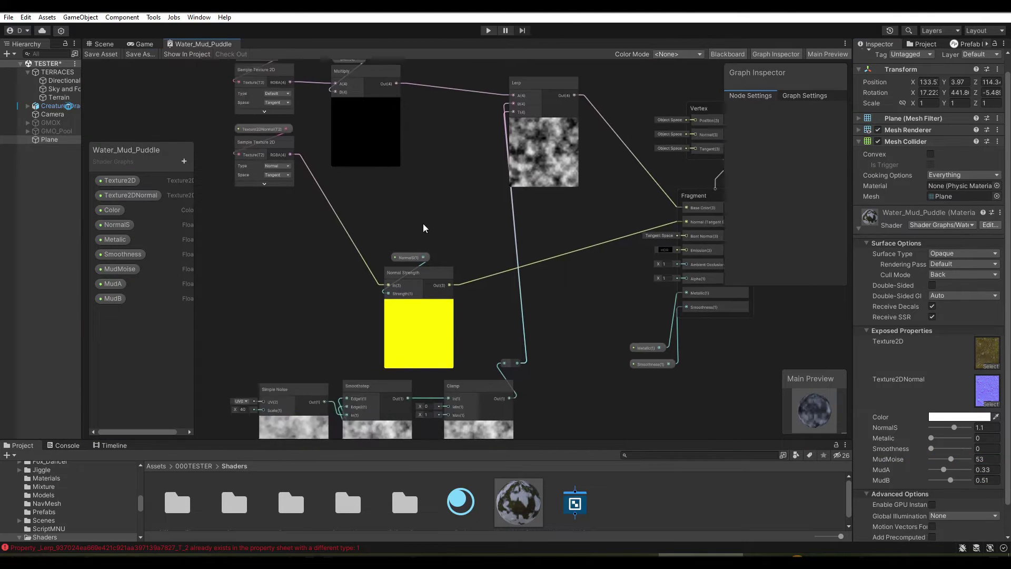
{"action": "scroll", "coordinate": [352, 239], "scroll_direction": "up", "scroll_amount": 2}
{"action": "scroll", "coordinate": [340, 230], "scroll_direction": "up", "scroll_amount": 1}
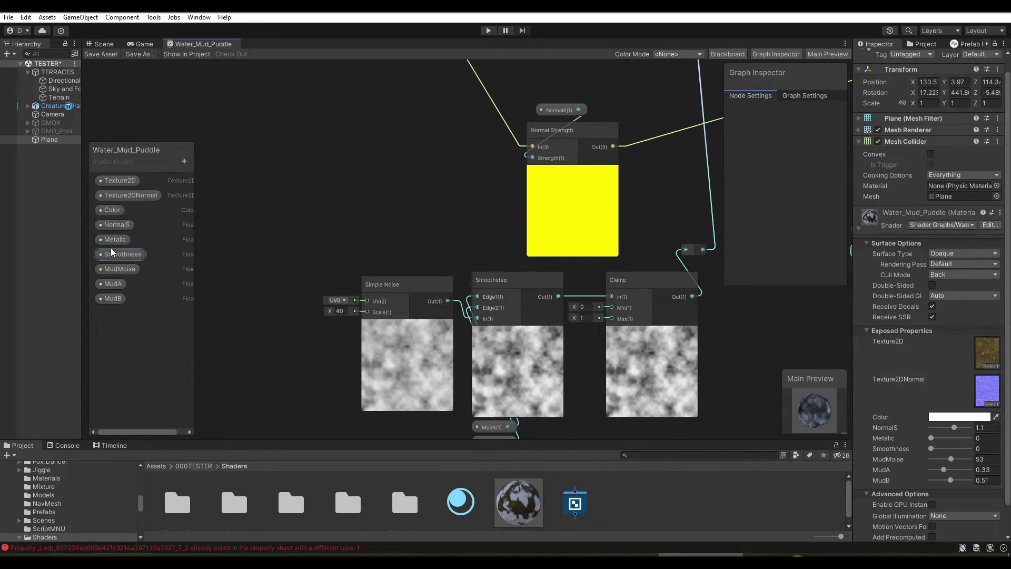
{"action": "left_click", "coordinate": [112, 268]}
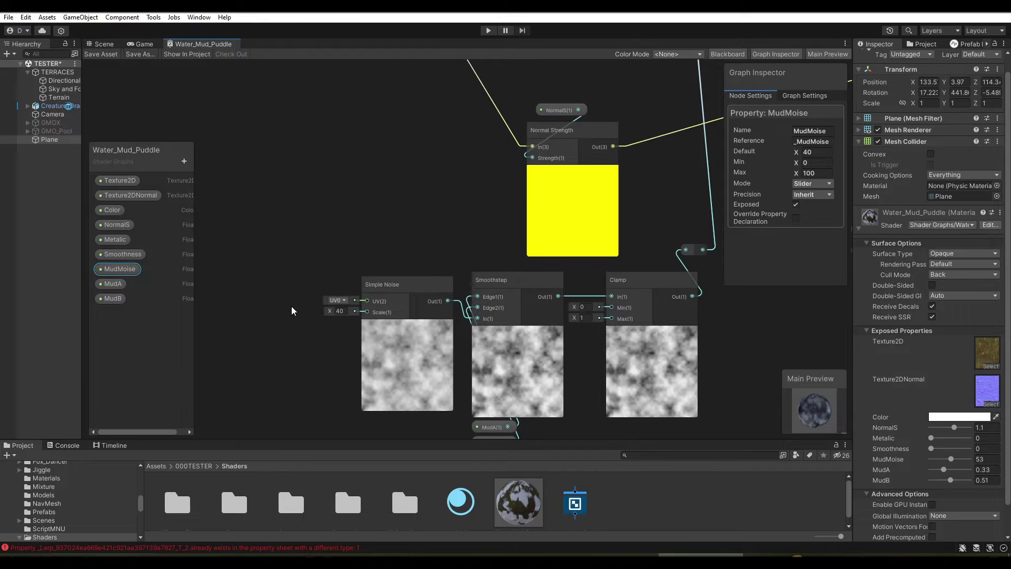
{"action": "mouse_move", "coordinate": [292, 310]}
{"action": "left_mouse_down"}
{"action": "mouse_move", "coordinate": [331, 339]}
{"action": "mouse_move", "coordinate": [367, 312]}
{"action": "left_mouse_up"}
{"action": "left_click_drag", "start_coordinate": [320, 333], "coordinate": [388, 267]}
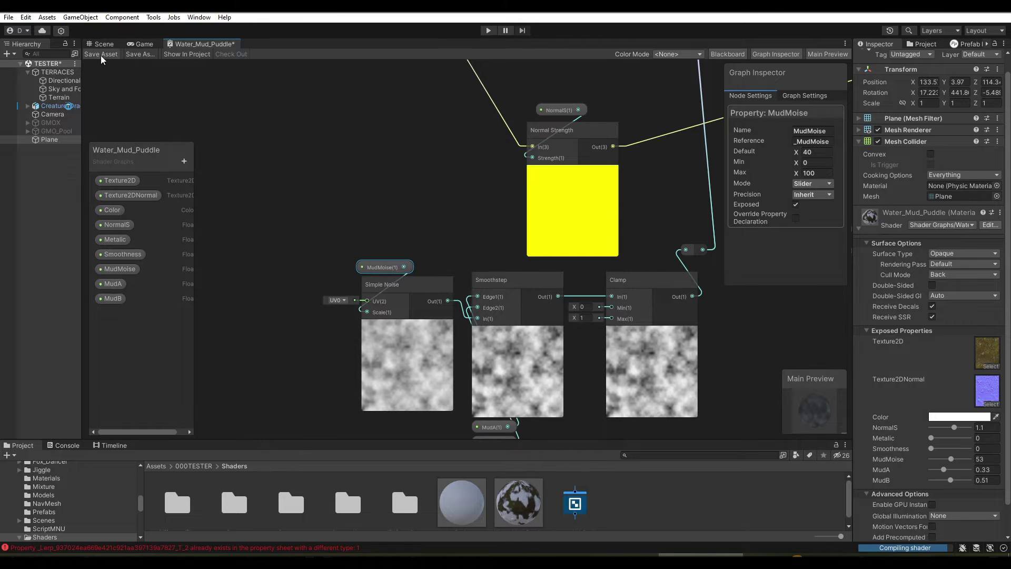
{"action": "left_click", "coordinate": [100, 55]}
In the scene, lower MudMoise to 36 and re-angle the plane
{"action": "left_click", "coordinate": [103, 44]}
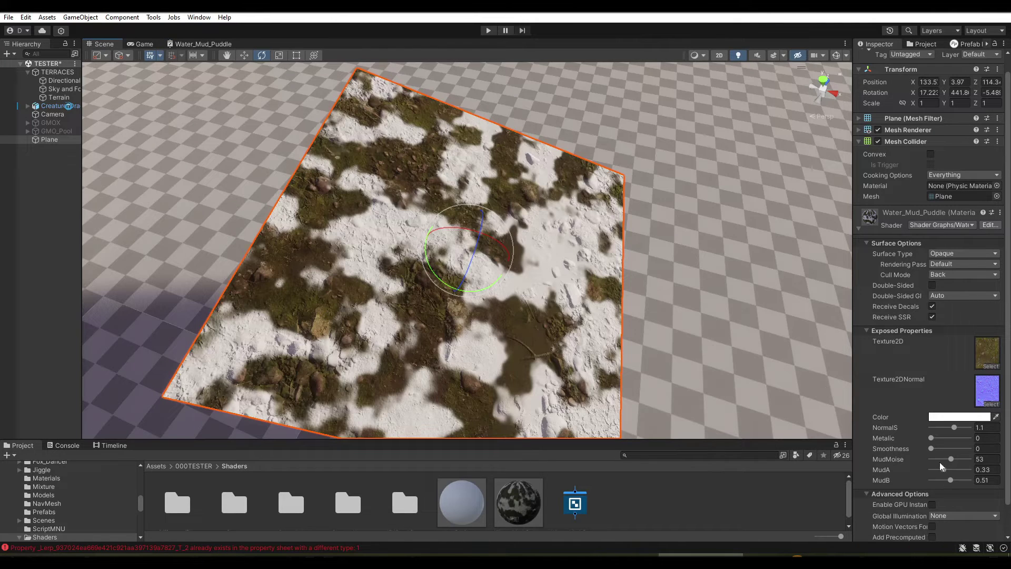
{"action": "mouse_move", "coordinate": [948, 459]}
{"action": "left_mouse_down"}
{"action": "mouse_move", "coordinate": [937, 466]}
{"action": "mouse_move", "coordinate": [944, 482]}
{"action": "left_mouse_up"}
{"action": "mouse_move", "coordinate": [490, 263]}
{"action": "left_mouse_down"}
{"action": "mouse_move", "coordinate": [478, 251]}
{"action": "mouse_move", "coordinate": [489, 255]}
{"action": "left_mouse_up"}
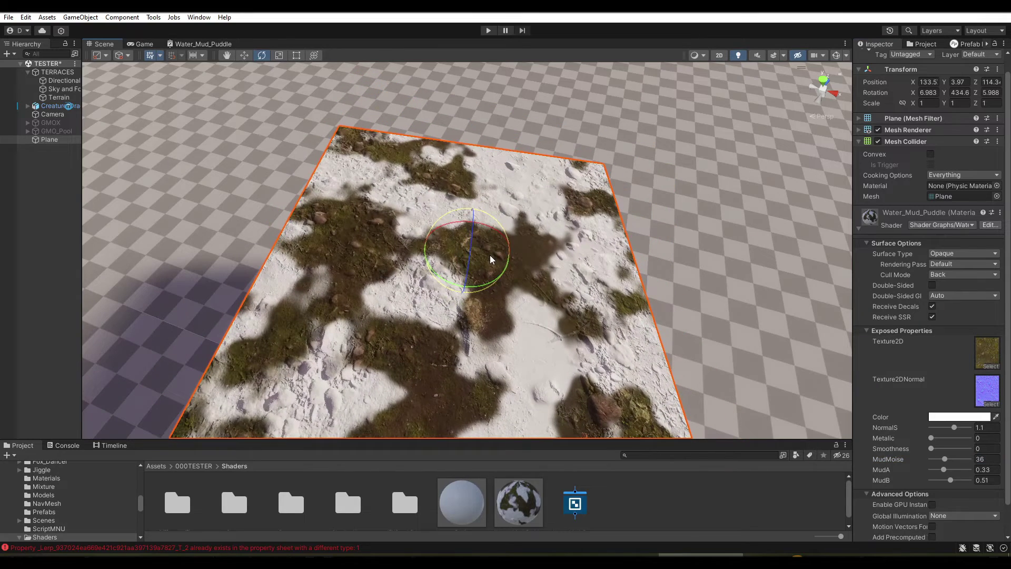
Move the Lerp, Metalic and Smoothness nodes aside to make room for new nodes
{"action": "left_click", "coordinate": [214, 44]}
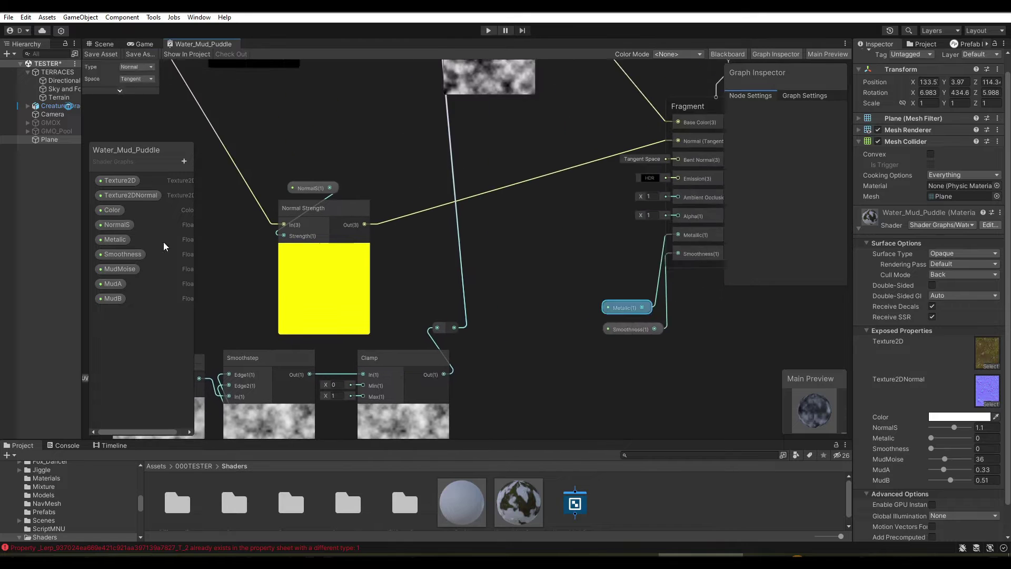
{"action": "middle_click_drag", "start_coordinate": [425, 160], "coordinate": [147, 276]}
{"action": "middle_click_drag", "start_coordinate": [441, 267], "coordinate": [378, 324]}
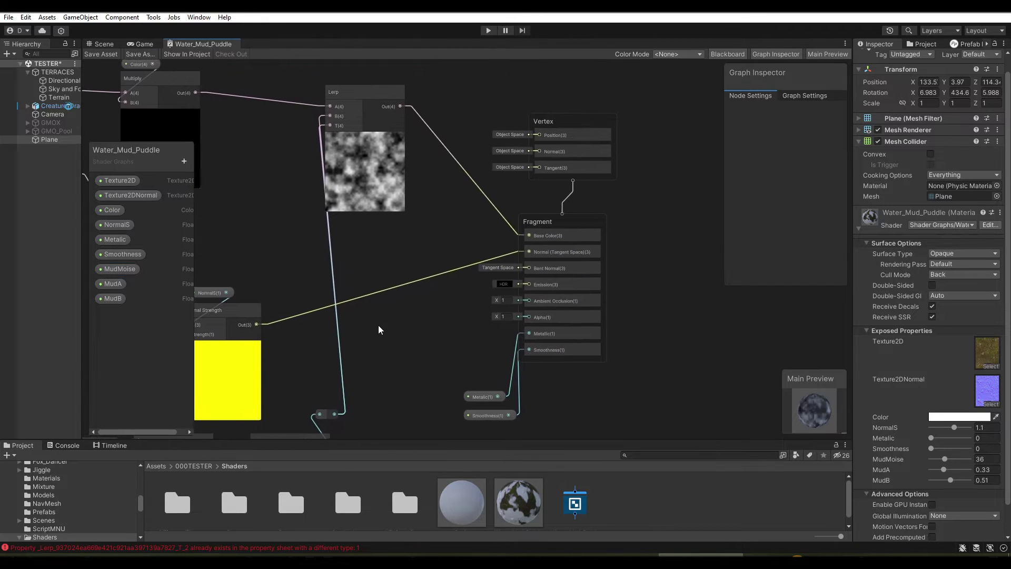
{"action": "left_click", "coordinate": [377, 103]}
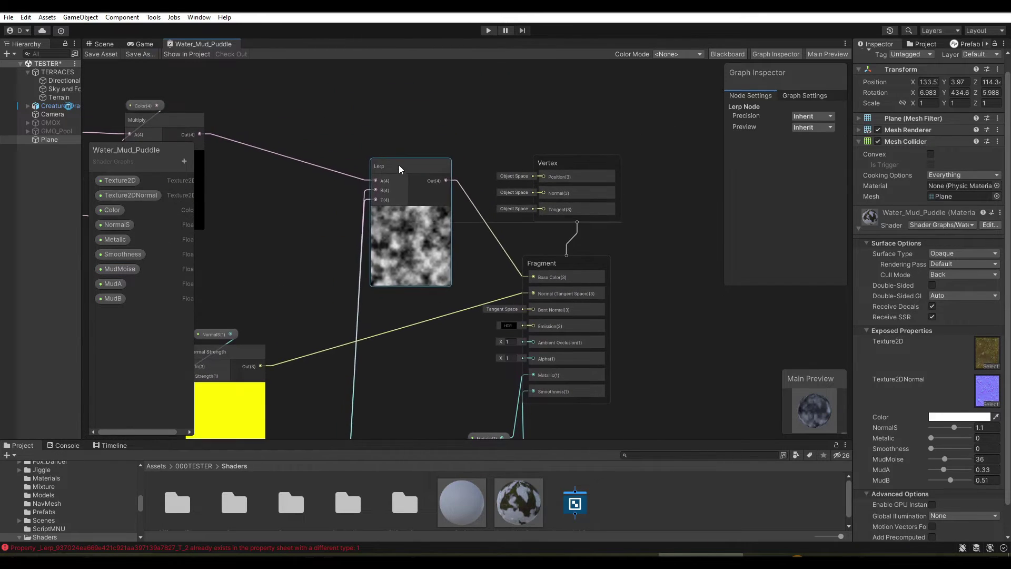
{"action": "left_click_drag", "start_coordinate": [377, 103], "coordinate": [389, 157]}
{"action": "middle_click_drag", "start_coordinate": [419, 366], "coordinate": [408, 229]}
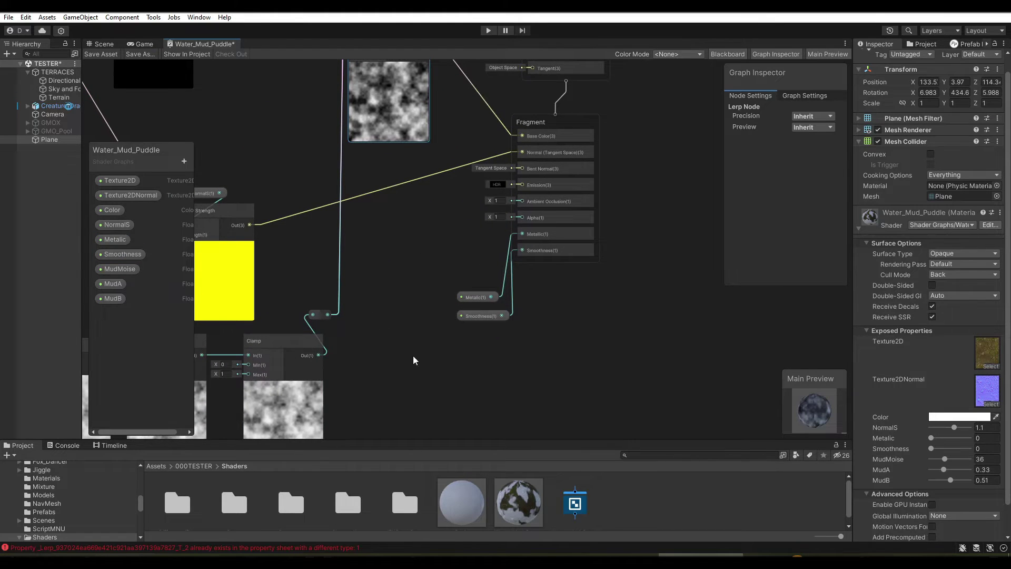
{"action": "left_click_drag", "start_coordinate": [459, 279], "coordinate": [481, 350]}
{"action": "left_click", "coordinate": [437, 316]}
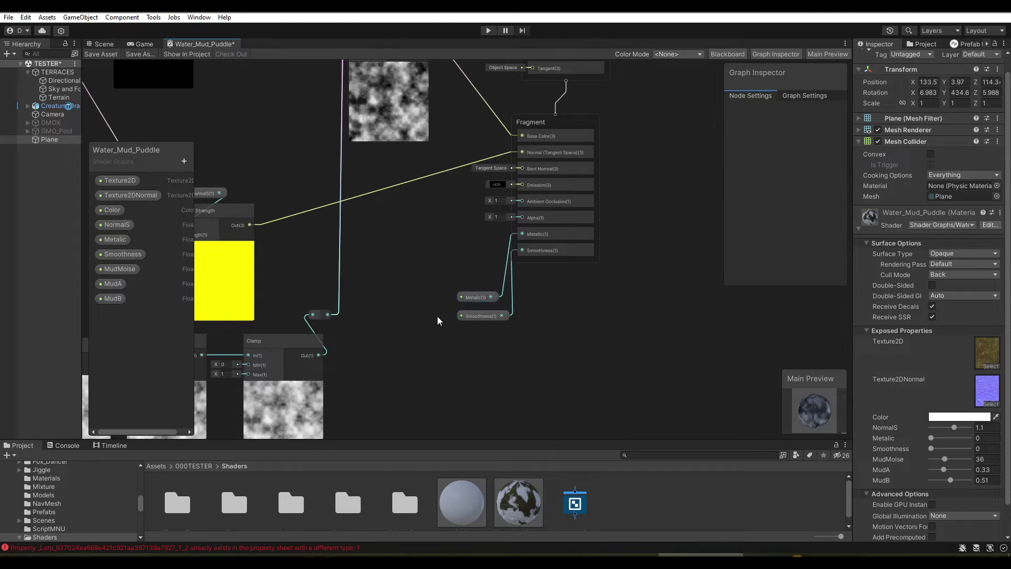
{"action": "left_click_drag", "start_coordinate": [463, 299], "coordinate": [436, 245]}
{"action": "left_click_drag", "start_coordinate": [466, 314], "coordinate": [434, 319]}
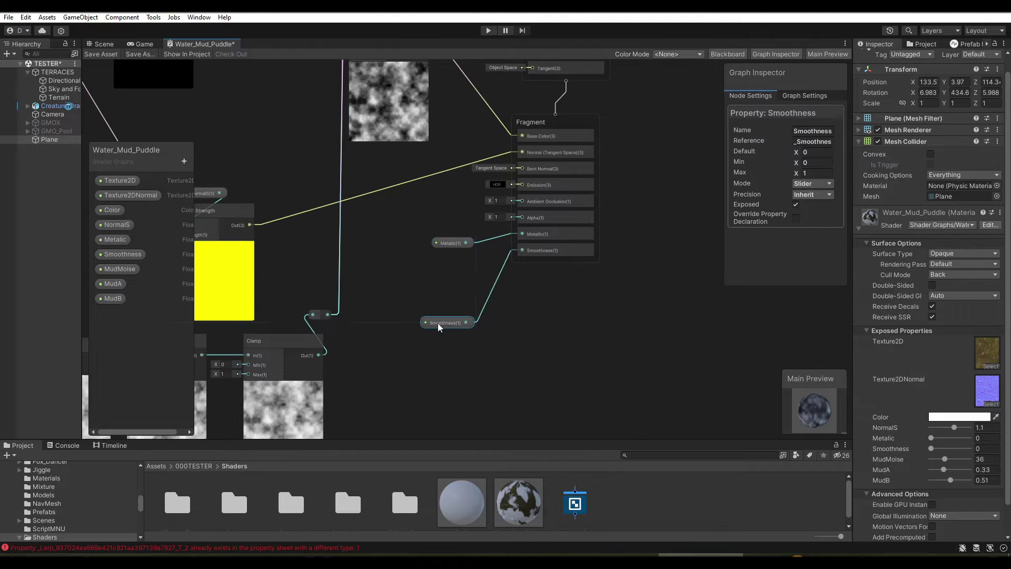
Add a Multiply node and duplicate it, placing the copy below the first
{"action": "key", "text": "space"}
{"action": "type", "text": "mul"}
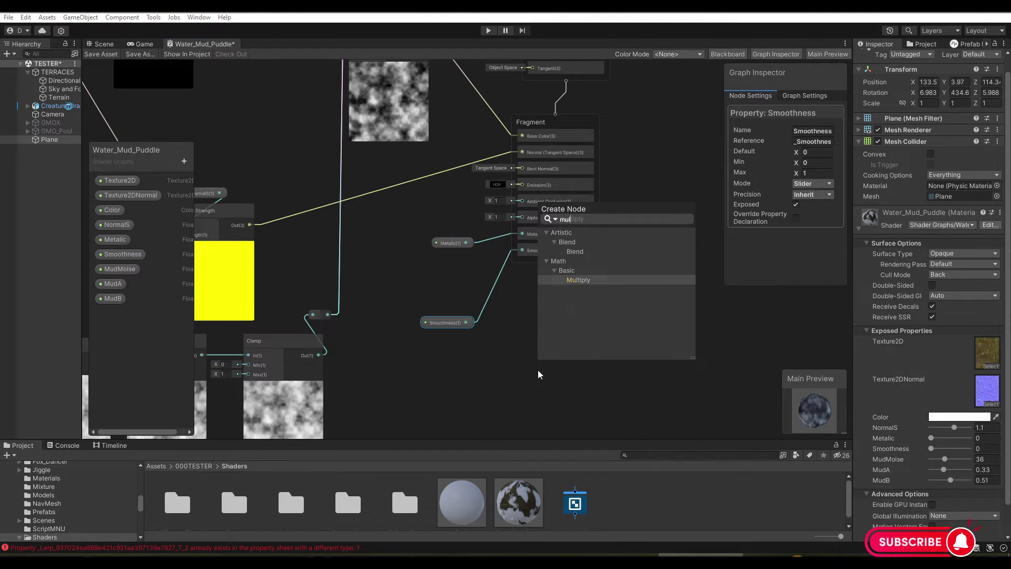
{"action": "key", "text": "Return"}
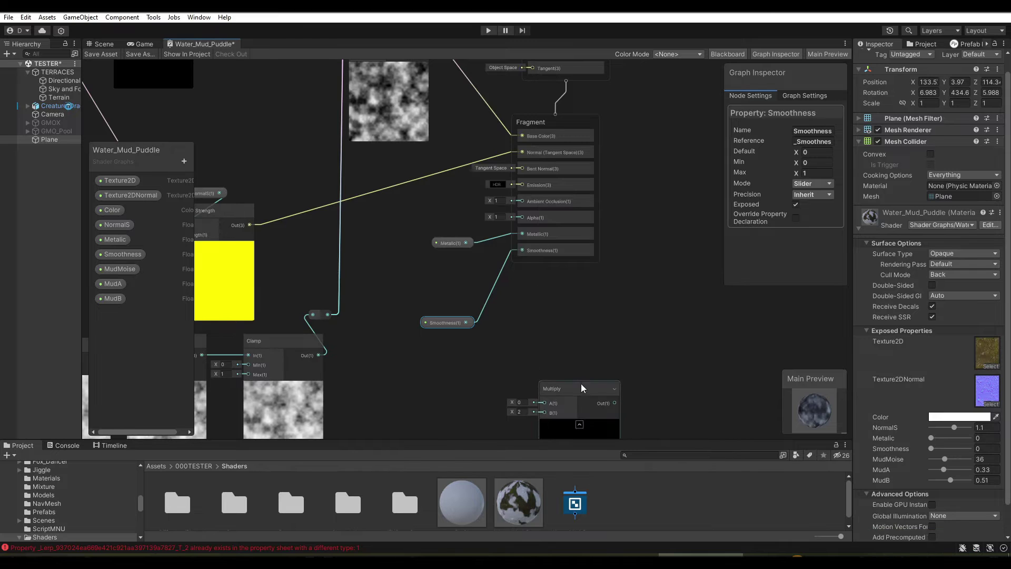
{"action": "left_click_drag", "start_coordinate": [580, 383], "coordinate": [585, 291]}
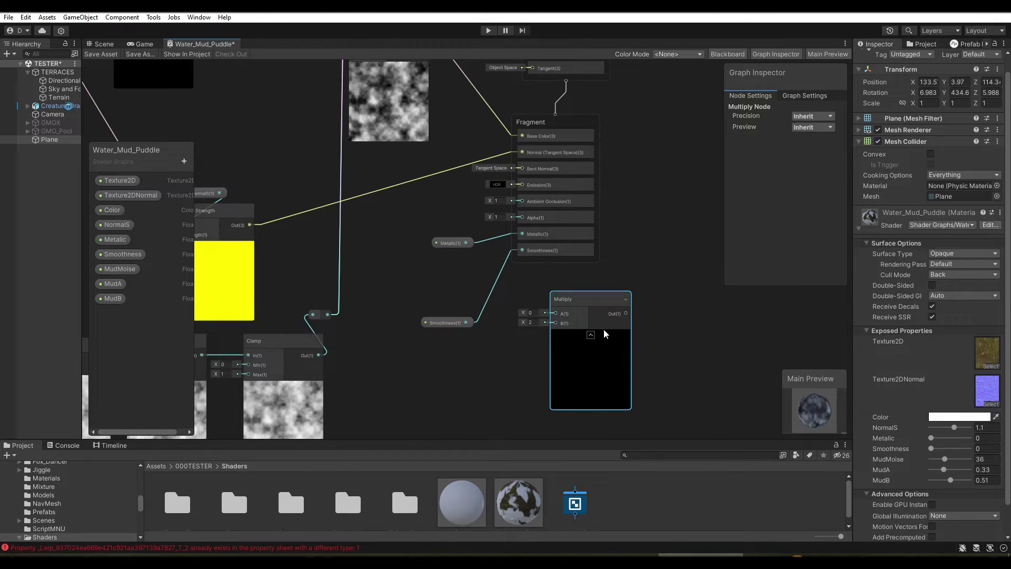
{"action": "key", "text": "ctrl+d"}
{"action": "middle_click_drag", "start_coordinate": [700, 323], "coordinate": [690, 224]}
{"action": "left_click_drag", "start_coordinate": [647, 252], "coordinate": [580, 318]}
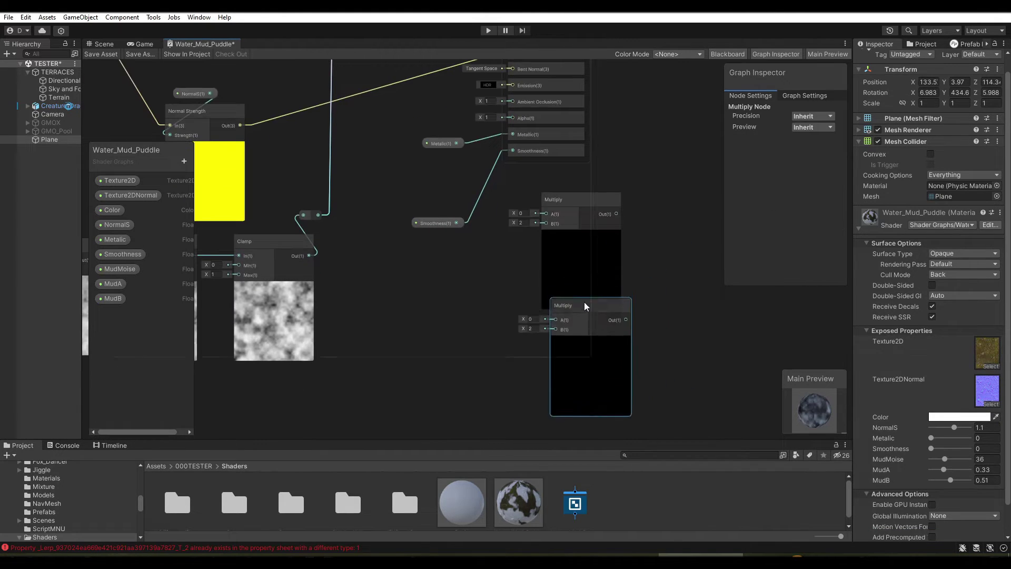
Feed the Metalic property and clamped noise mask into the upper Multiply and arrange the nodes
{"action": "left_click_drag", "start_coordinate": [456, 143], "coordinate": [543, 220]}
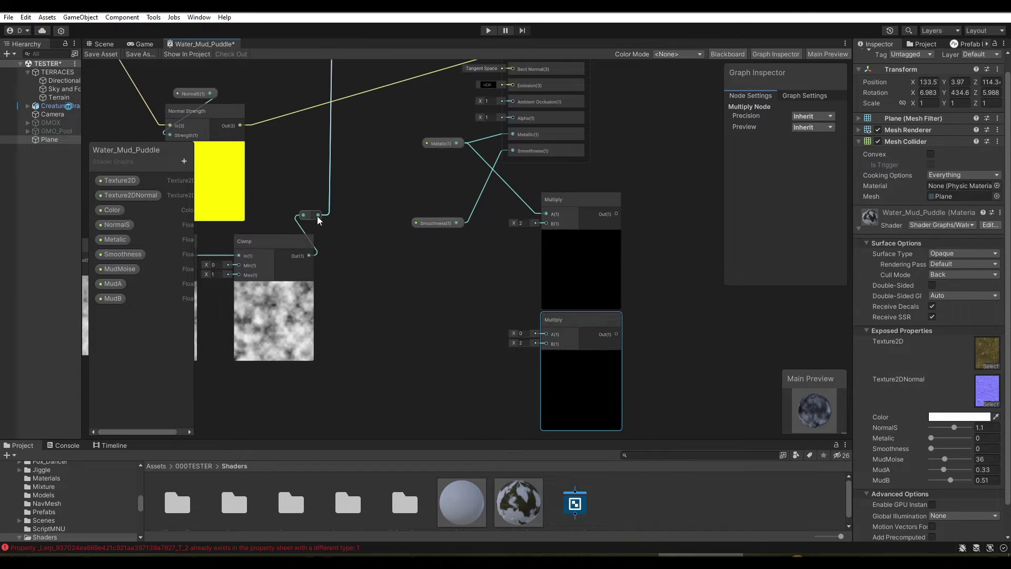
{"action": "mouse_move", "coordinate": [318, 216]}
{"action": "left_mouse_down"}
{"action": "mouse_move", "coordinate": [542, 223]}
{"action": "mouse_move", "coordinate": [572, 202]}
{"action": "left_mouse_up"}
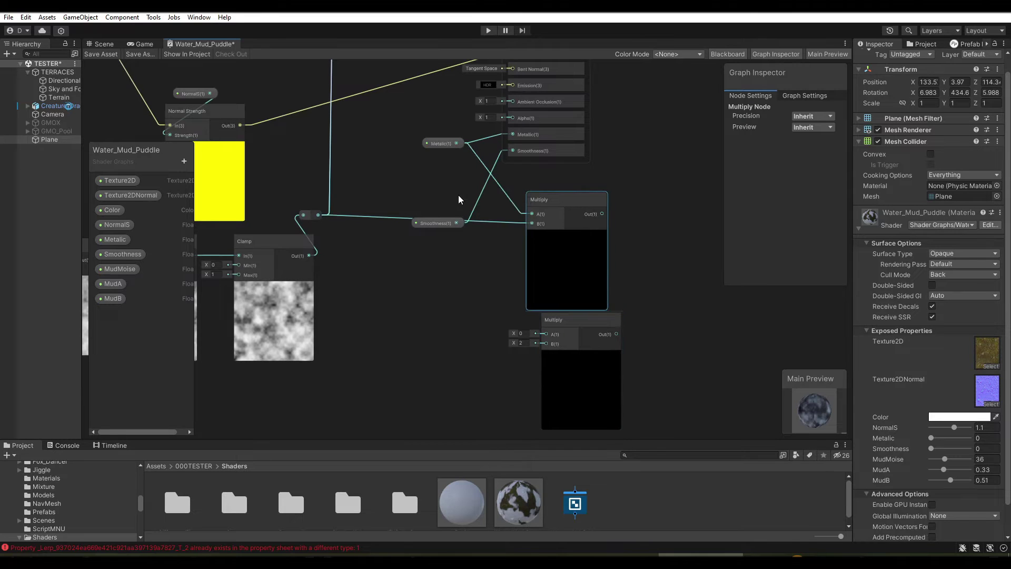
{"action": "left_click_drag", "start_coordinate": [458, 199], "coordinate": [450, 205]}
{"action": "left_click_drag", "start_coordinate": [442, 144], "coordinate": [378, 132]}
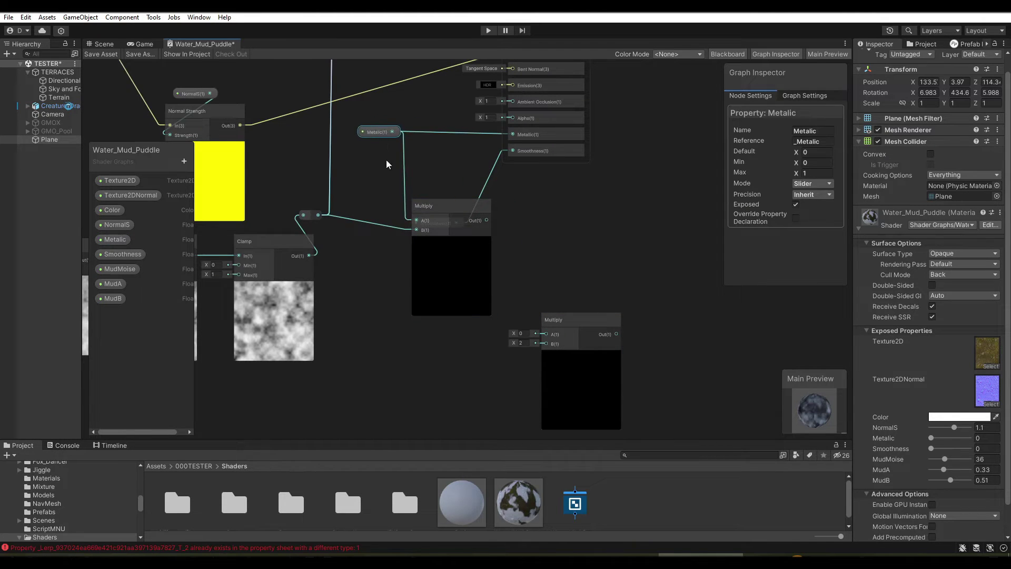
{"action": "left_click_drag", "start_coordinate": [432, 205], "coordinate": [373, 142]}
{"action": "left_click_drag", "start_coordinate": [435, 225], "coordinate": [449, 332]}
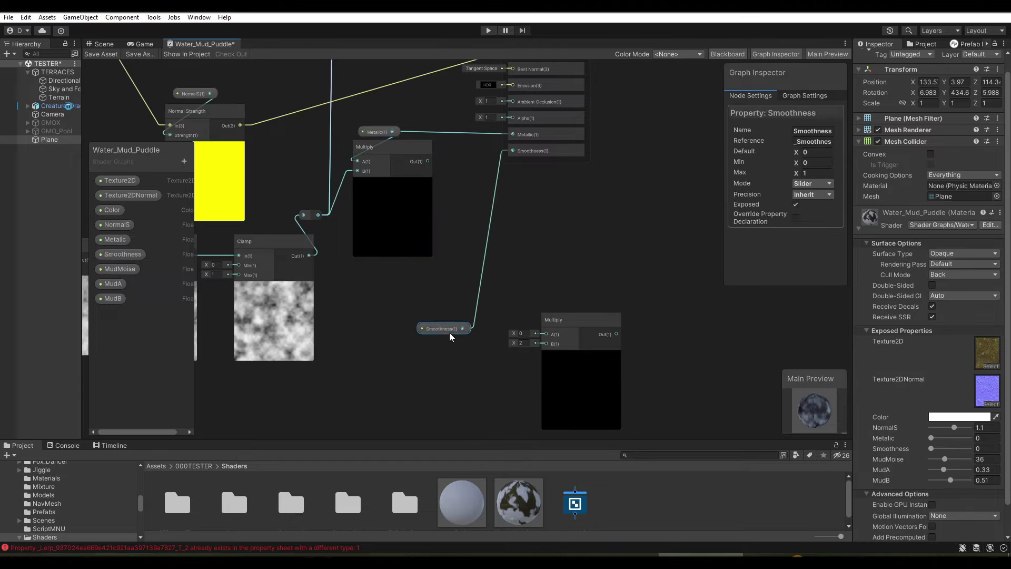
{"action": "left_click_drag", "start_coordinate": [391, 145], "coordinate": [416, 168]}
Connect the upper Multiply's result to the Fragment's Metallic input and collapse its preview
{"action": "scroll", "coordinate": [406, 156], "scroll_direction": "up", "scroll_amount": 1}
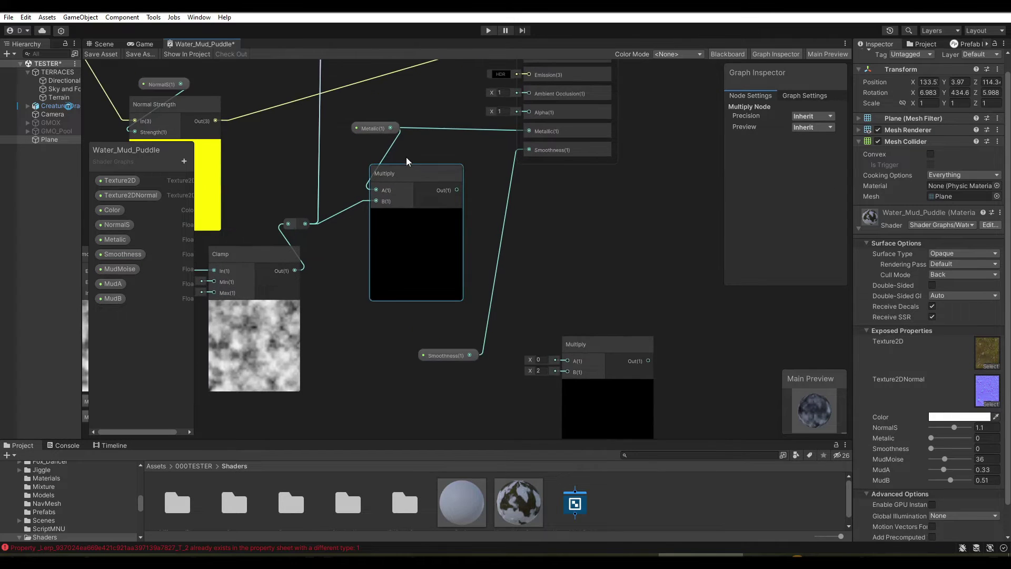
{"action": "middle_click_drag", "start_coordinate": [406, 156], "coordinate": [411, 212]}
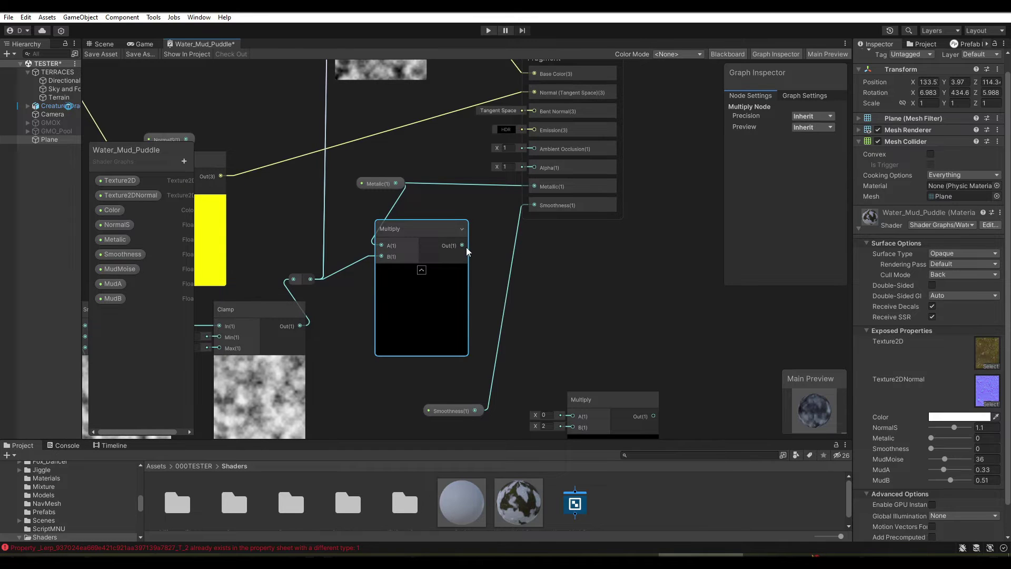
{"action": "left_click_drag", "start_coordinate": [463, 244], "coordinate": [533, 186]}
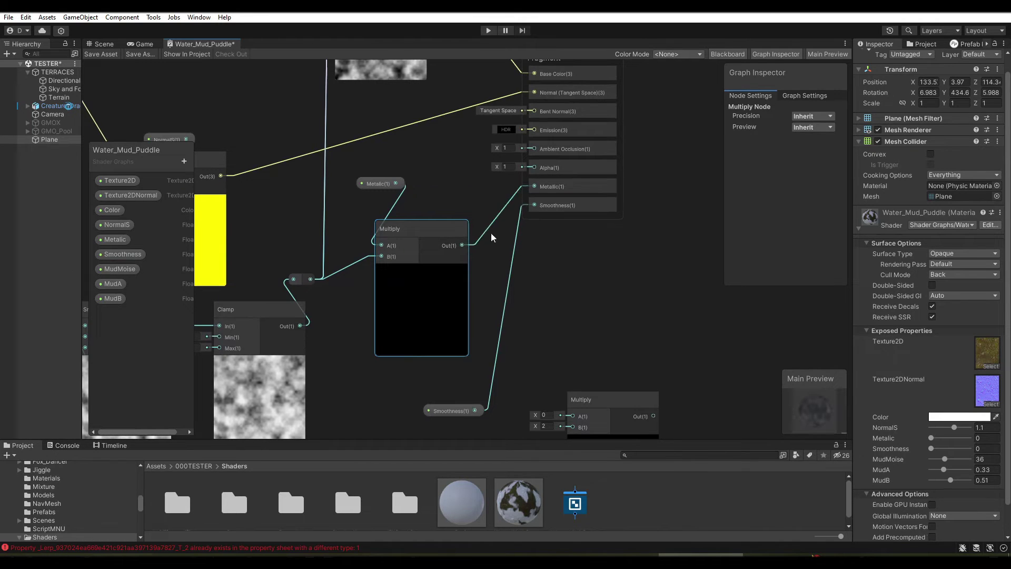
{"action": "left_click", "coordinate": [421, 269]}
{"action": "mouse_move", "coordinate": [382, 183]}
{"action": "left_mouse_down"}
{"action": "mouse_move", "coordinate": [396, 235]}
{"action": "mouse_move", "coordinate": [437, 182]}
{"action": "left_mouse_up"}
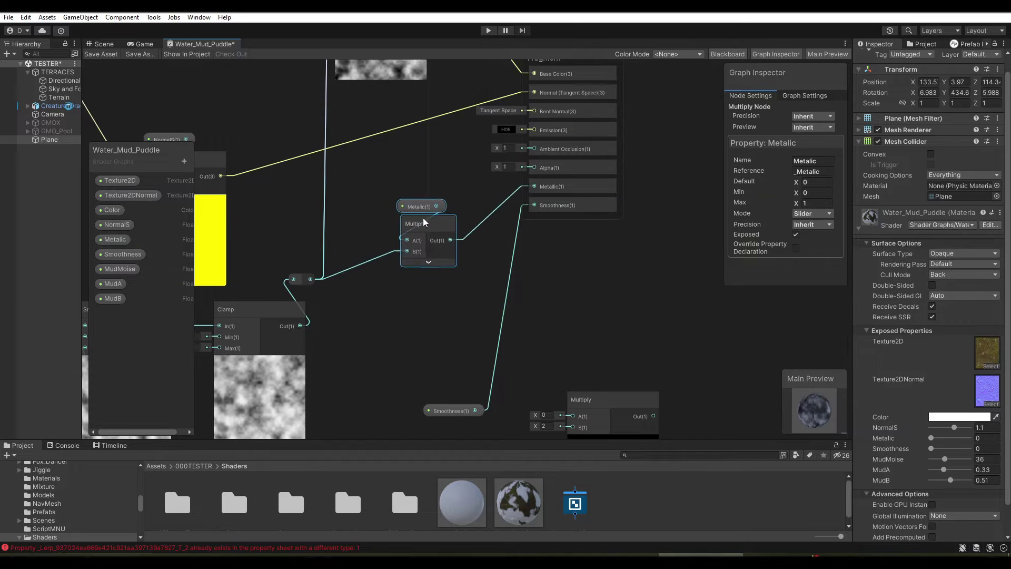
{"action": "middle_click_drag", "start_coordinate": [413, 251], "coordinate": [413, 186]}
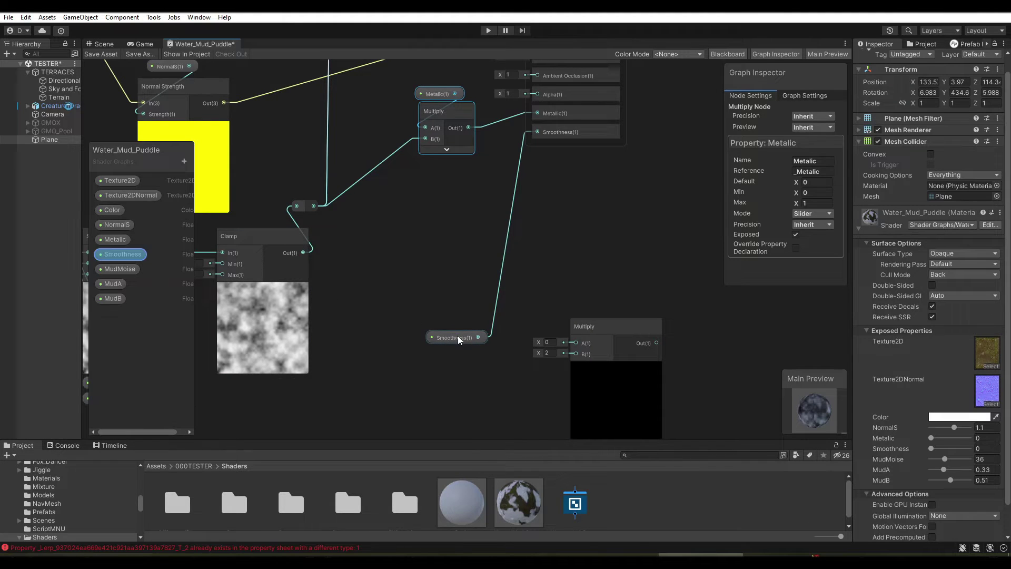
Connect the lower Multiply's output to the Fragment's Smoothness input
{"action": "left_click_drag", "start_coordinate": [457, 337], "coordinate": [432, 219]}
{"action": "mouse_move", "coordinate": [573, 324]}
{"action": "left_mouse_down"}
{"action": "mouse_move", "coordinate": [547, 301]}
{"action": "mouse_move", "coordinate": [433, 282]}
{"action": "left_mouse_up"}
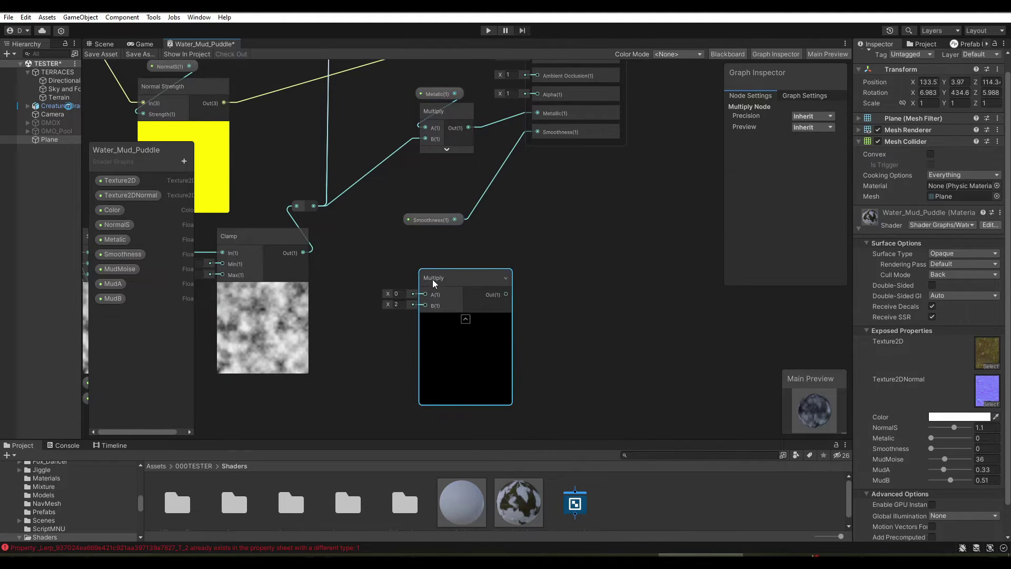
{"action": "left_click_drag", "start_coordinate": [506, 295], "coordinate": [537, 131]}
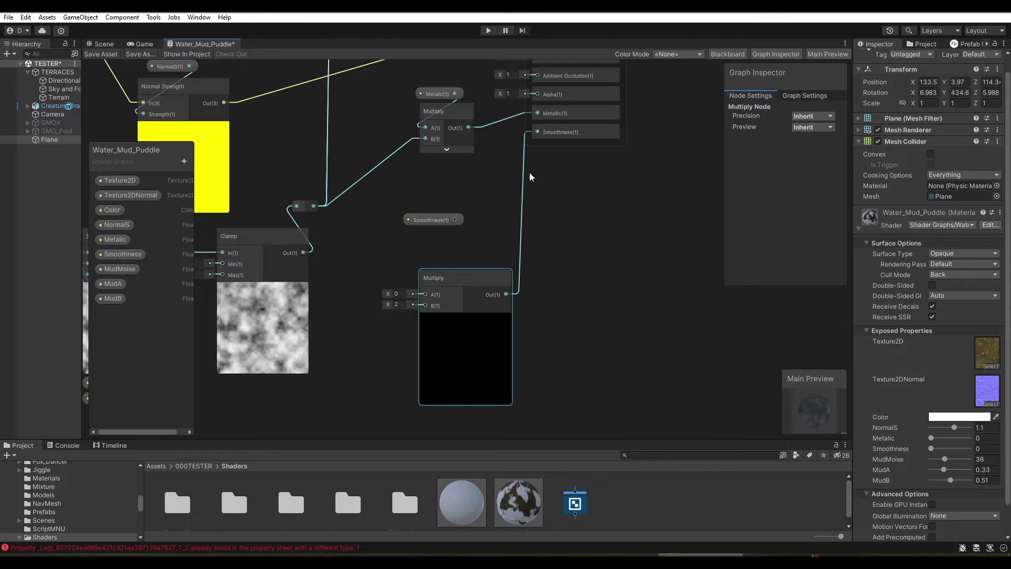
{"action": "left_click_drag", "start_coordinate": [430, 220], "coordinate": [449, 260]}
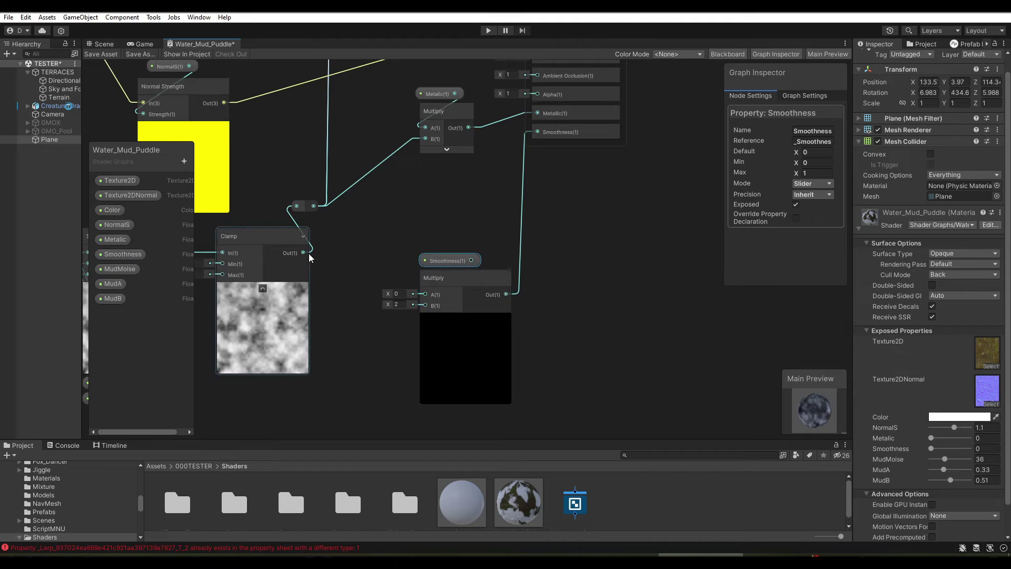
Rewire mask into both Multiplys' A inputs, with Metalic and Smoothness into their B inputs
{"action": "left_click", "coordinate": [401, 148]}
{"action": "left_click_drag", "start_coordinate": [400, 148], "coordinate": [423, 127]}
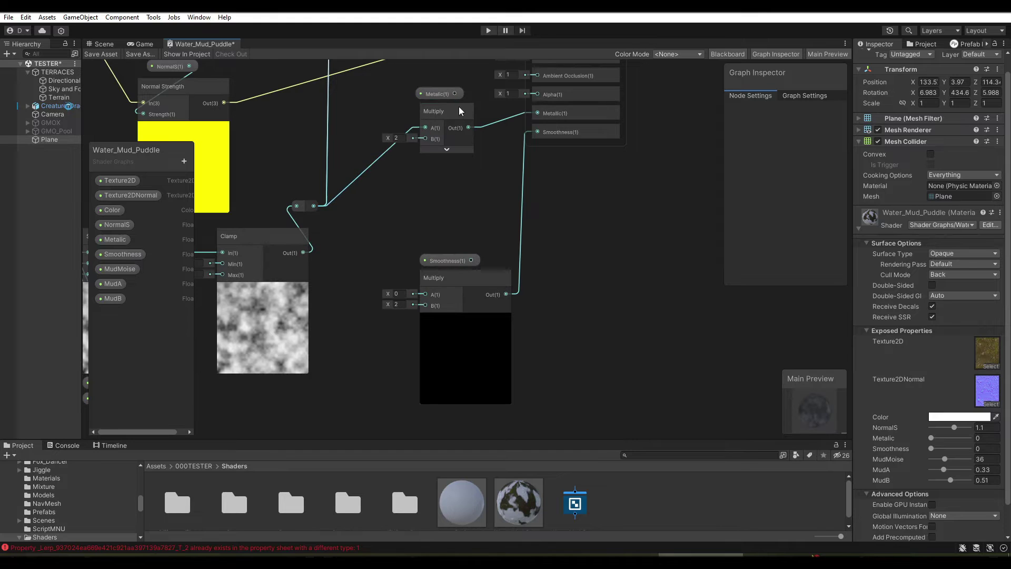
{"action": "left_click_drag", "start_coordinate": [457, 93], "coordinate": [425, 149]}
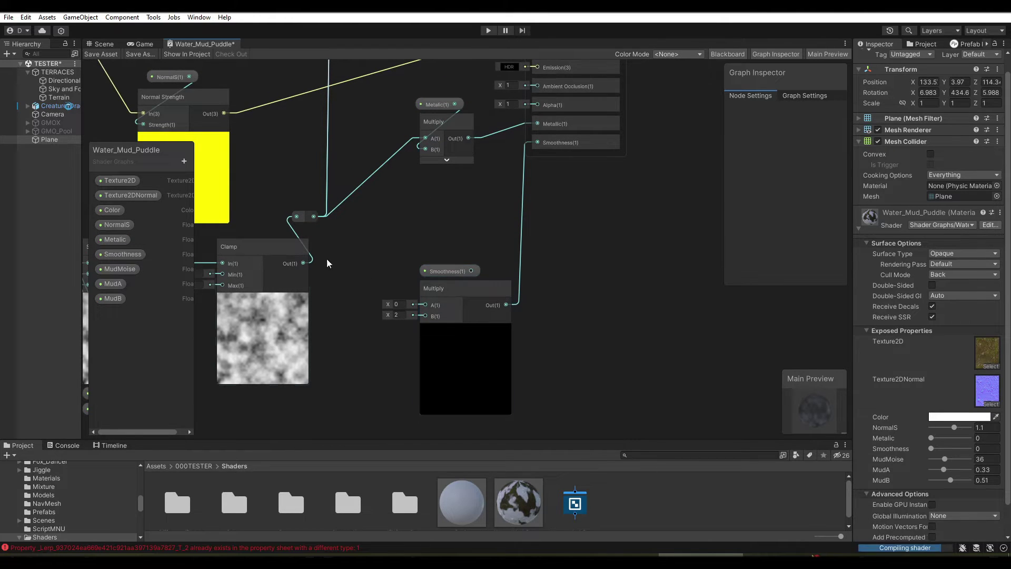
{"action": "left_click_drag", "start_coordinate": [304, 263], "coordinate": [425, 304]}
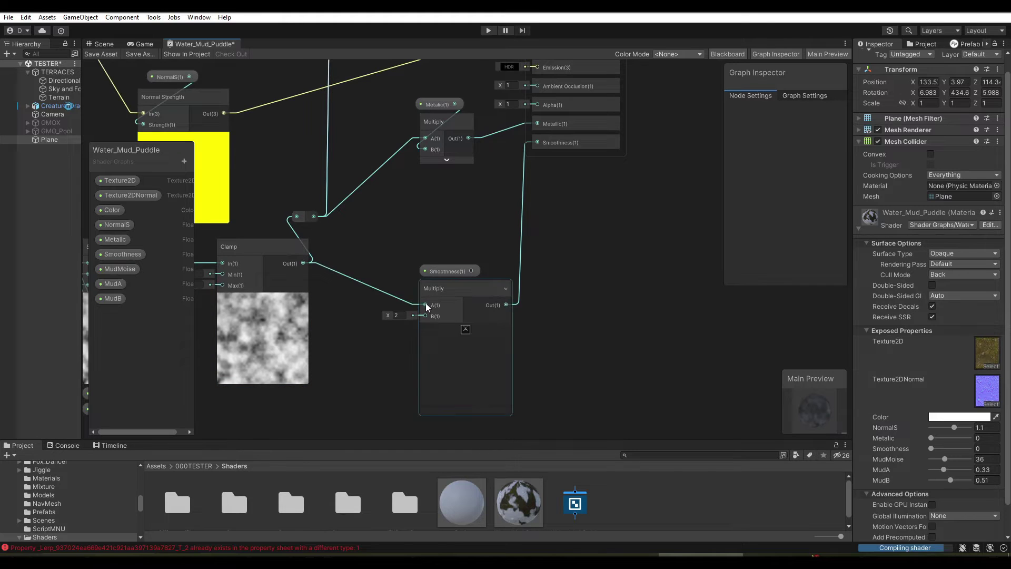
{"action": "left_click_drag", "start_coordinate": [470, 270], "coordinate": [425, 315]}
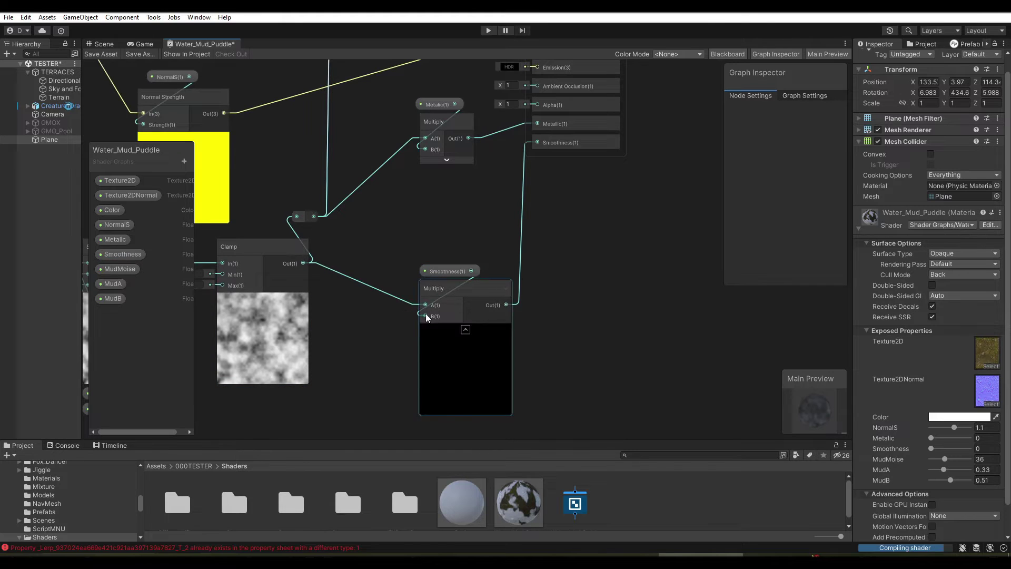
Move the Smoothness and lower Multiply nodes up together and collapse the Multiply preview
{"action": "left_click_drag", "start_coordinate": [397, 245], "coordinate": [437, 315]}
{"action": "left_click_drag", "start_coordinate": [465, 280], "coordinate": [456, 190]}
{"action": "left_click", "coordinate": [455, 241]}
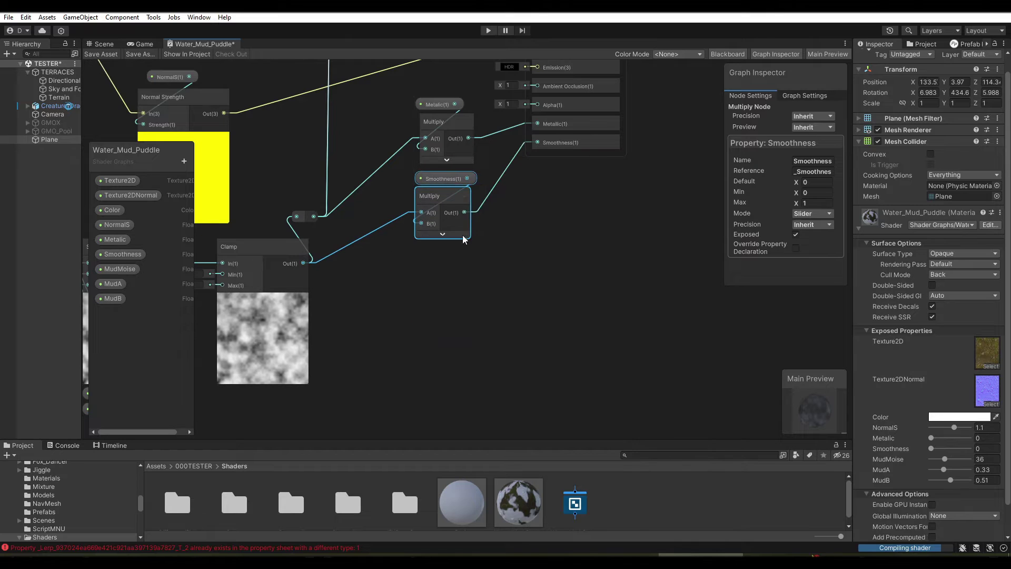
{"action": "scroll", "coordinate": [465, 230], "scroll_direction": "down", "scroll_amount": 1}
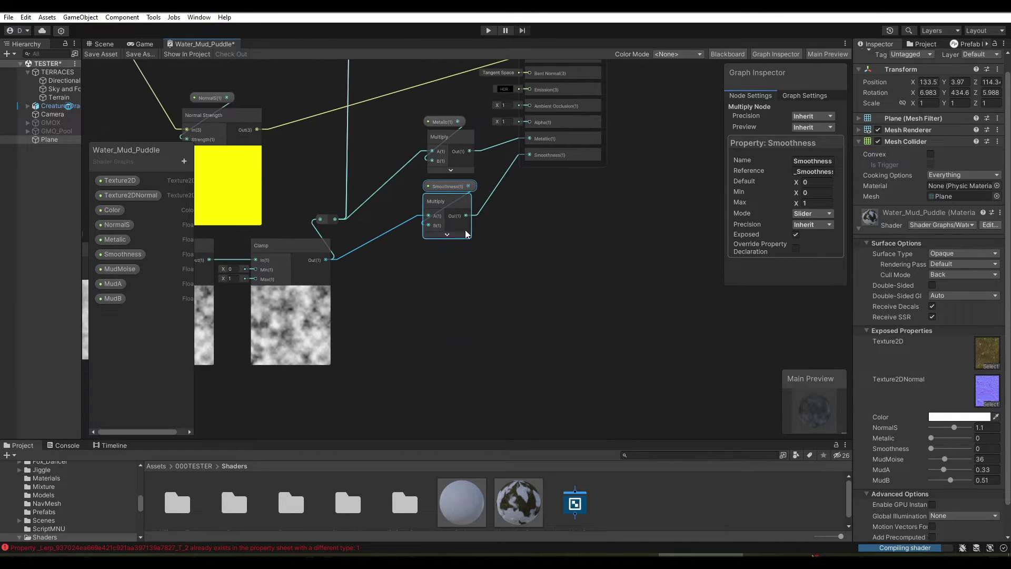
Save the shader graph and view the muddy plane in the Scene
{"action": "left_click", "coordinate": [105, 54]}
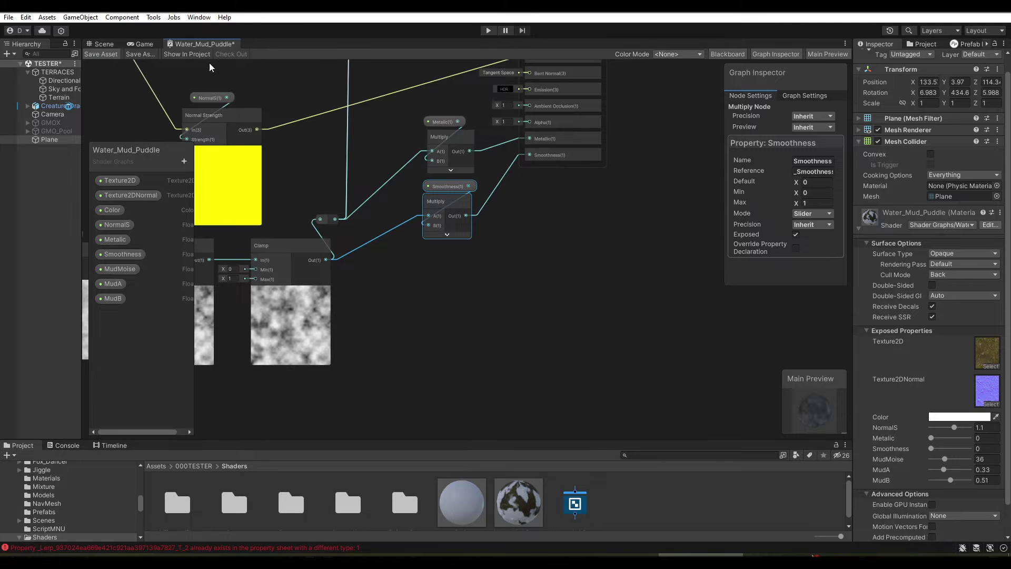
{"action": "left_click", "coordinate": [104, 44]}
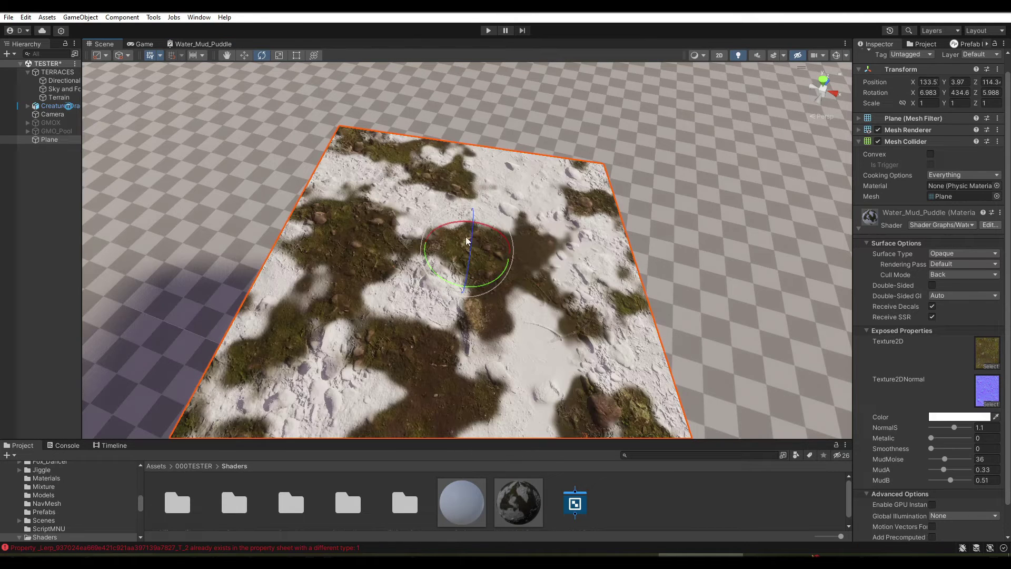
{"action": "scroll", "coordinate": [515, 290], "scroll_direction": "up", "scroll_amount": 3}
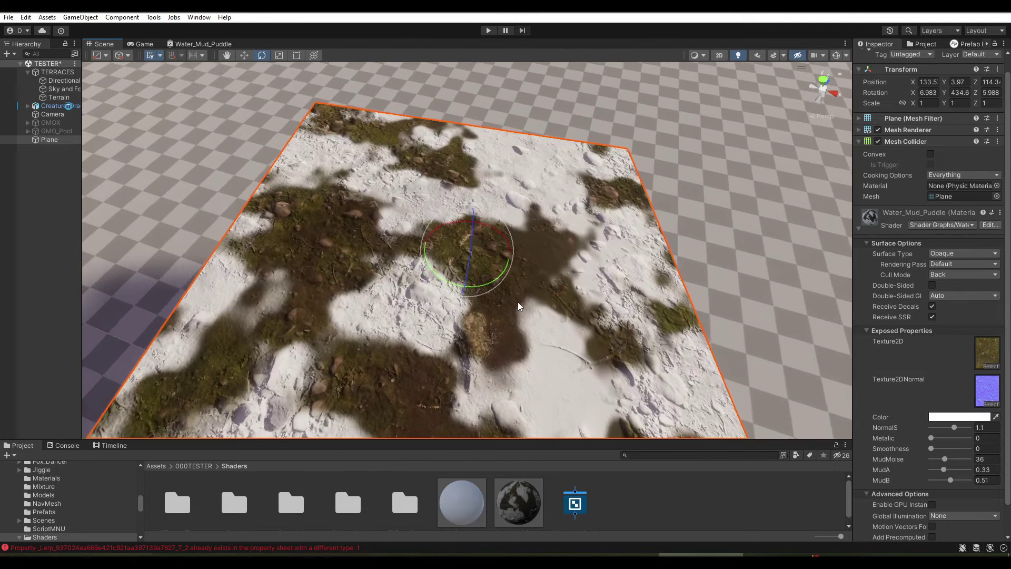
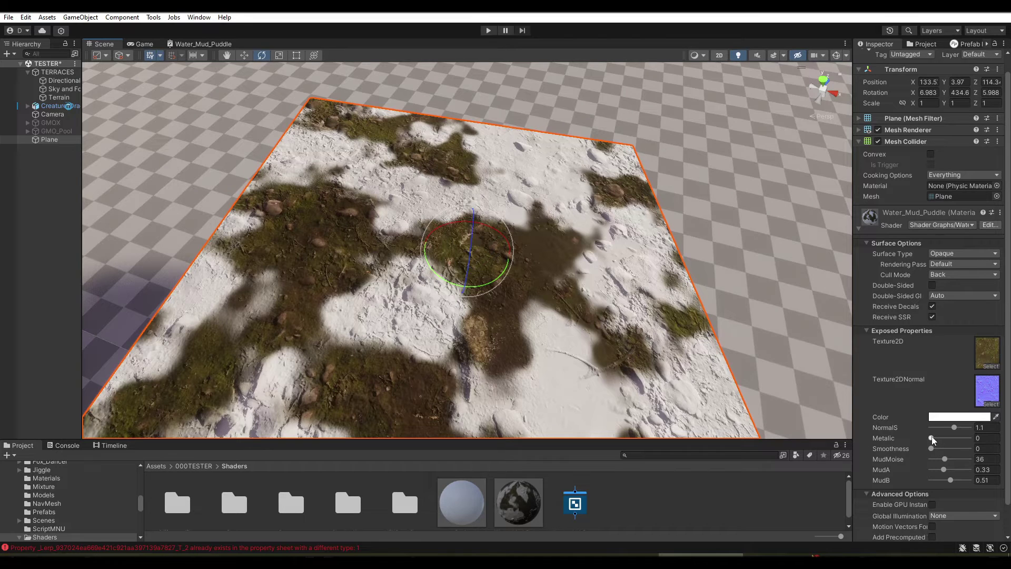
Set the plane material's Metallic to 0.97 and NormalS to 0.3, rotating the plane to check shading
{"action": "mouse_move", "coordinate": [931, 438]}
{"action": "left_mouse_down"}
{"action": "mouse_move", "coordinate": [968, 437]}
{"action": "mouse_move", "coordinate": [945, 449]}
{"action": "mouse_move", "coordinate": [961, 455]}
{"action": "left_mouse_up"}
{"action": "scroll", "coordinate": [490, 264], "scroll_direction": "up", "scroll_amount": 1}
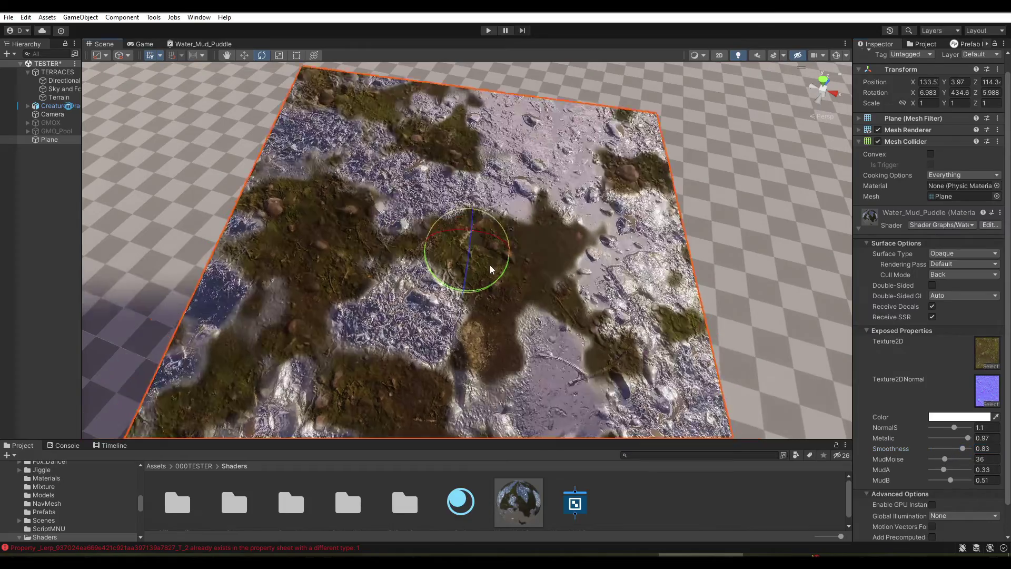
{"action": "mouse_move", "coordinate": [490, 265]}
{"action": "left_mouse_down"}
{"action": "mouse_move", "coordinate": [487, 248]}
{"action": "mouse_move", "coordinate": [524, 255]}
{"action": "mouse_move", "coordinate": [480, 270]}
{"action": "mouse_move", "coordinate": [511, 293]}
{"action": "left_mouse_up"}
{"action": "left_click_drag", "start_coordinate": [957, 426], "coordinate": [930, 427]}
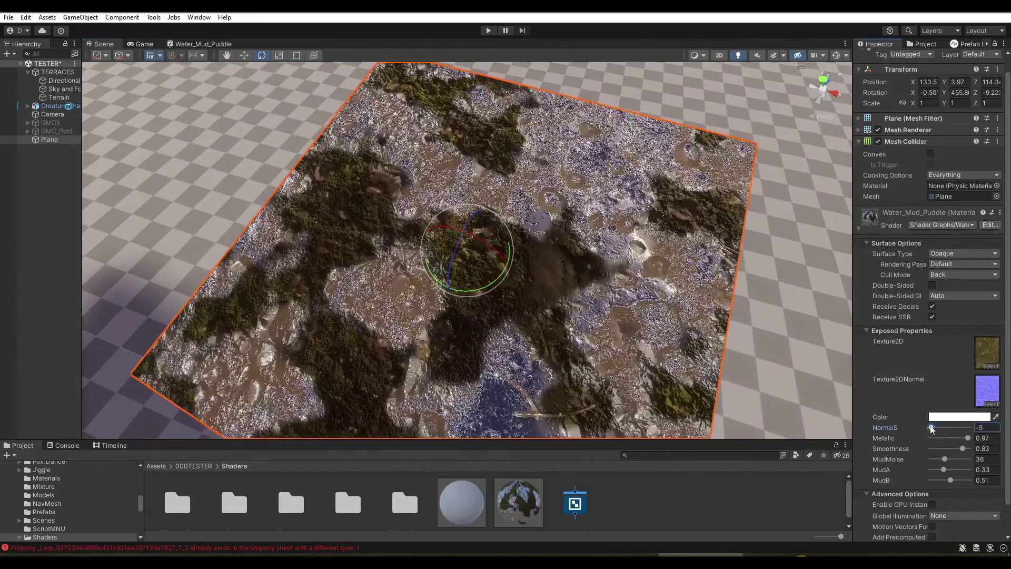
{"action": "mouse_move", "coordinate": [475, 270]}
{"action": "left_mouse_down"}
{"action": "mouse_move", "coordinate": [494, 278]}
{"action": "mouse_move", "coordinate": [452, 259]}
{"action": "left_mouse_up"}
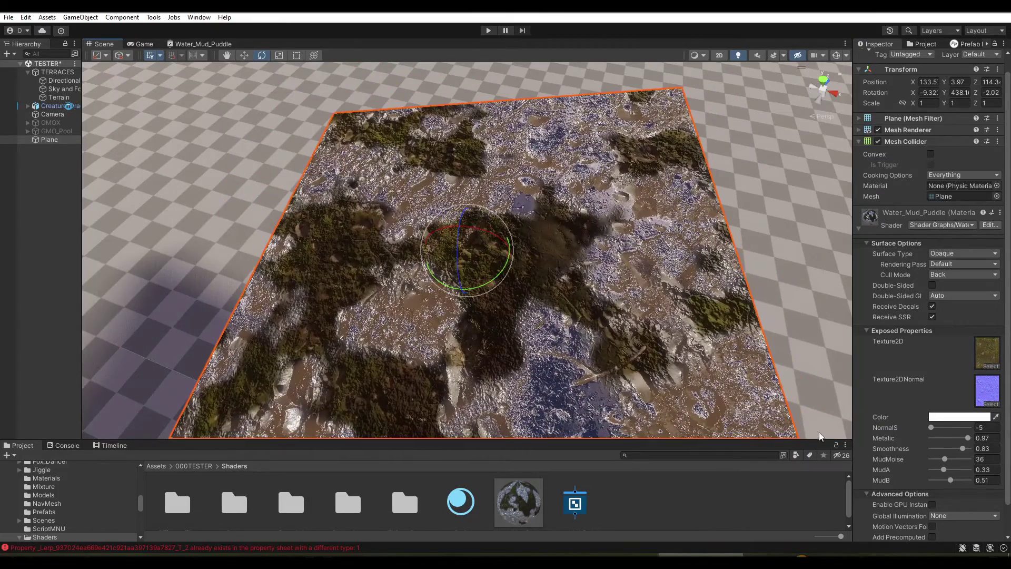
{"action": "left_click_drag", "start_coordinate": [935, 428], "coordinate": [951, 433]}
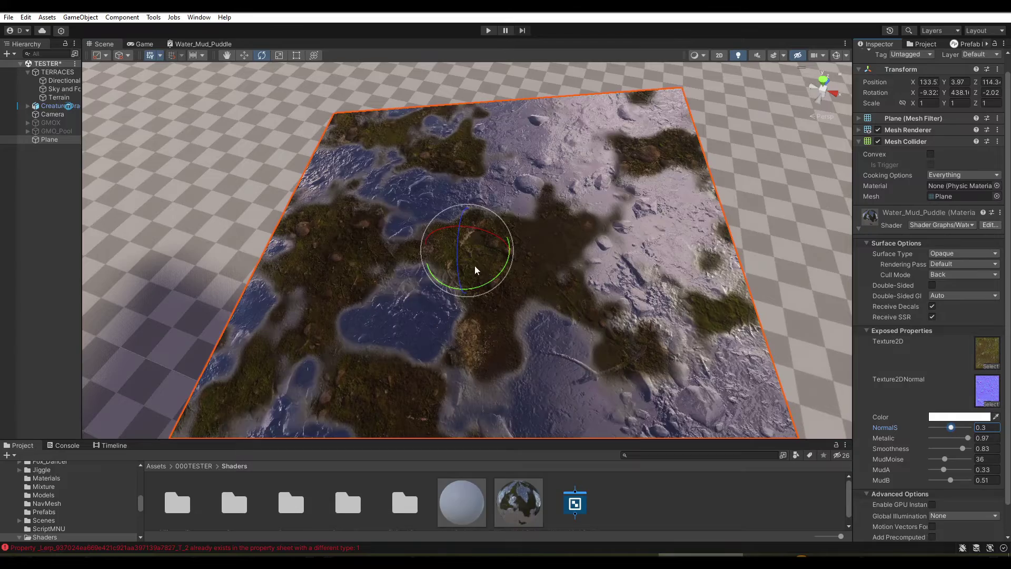
{"action": "left_click_drag", "start_coordinate": [476, 270], "coordinate": [488, 258]}
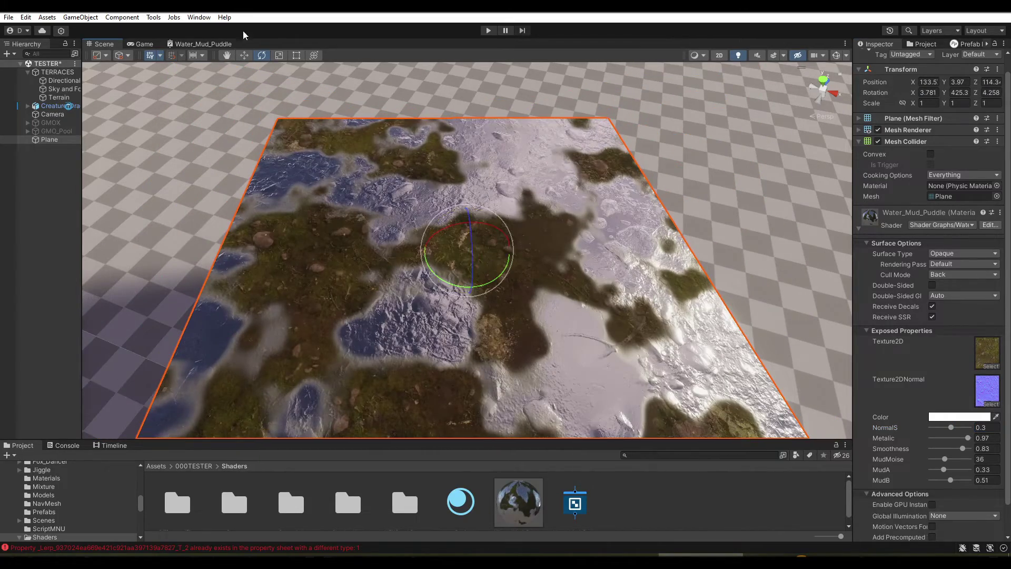
Bring up the Water_Mud_Puddle shader graph and nudge the NormalS property node
{"action": "left_click", "coordinate": [200, 44]}
{"action": "middle_click_drag", "start_coordinate": [310, 141], "coordinate": [512, 273]}
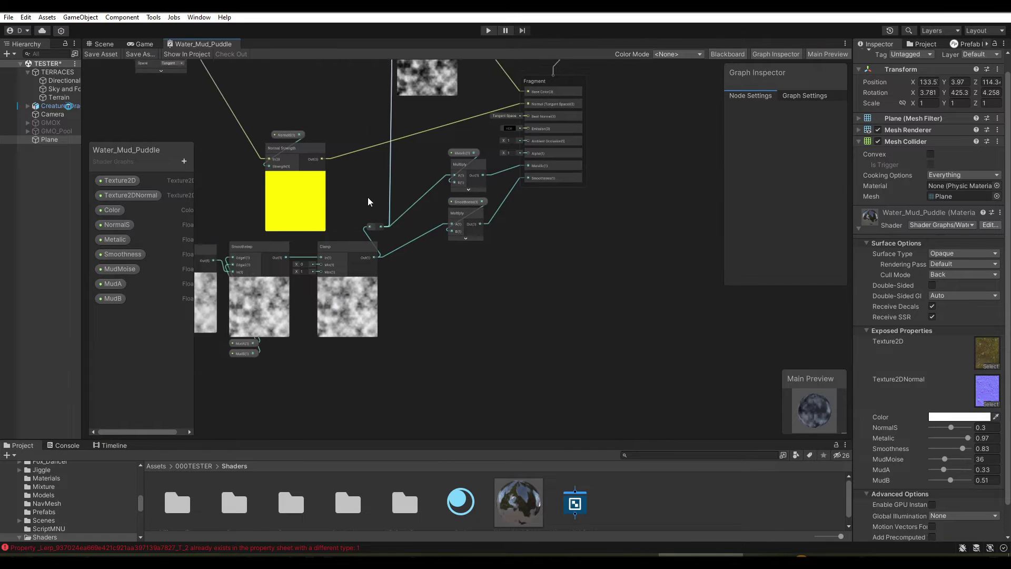
{"action": "scroll", "coordinate": [443, 239], "scroll_direction": "up", "scroll_amount": 1}
{"action": "scroll", "coordinate": [444, 239], "scroll_direction": "up", "scroll_amount": 1}
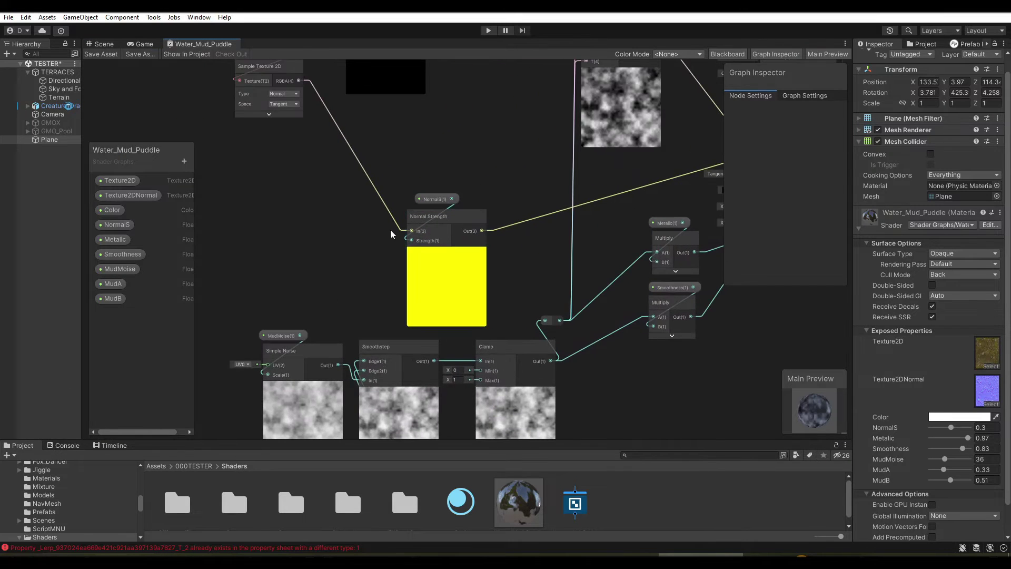
{"action": "mouse_move", "coordinate": [420, 200]}
{"action": "left_mouse_down"}
{"action": "mouse_move", "coordinate": [412, 202]}
{"action": "mouse_move", "coordinate": [450, 231]}
{"action": "mouse_move", "coordinate": [452, 140]}
{"action": "left_mouse_up"}
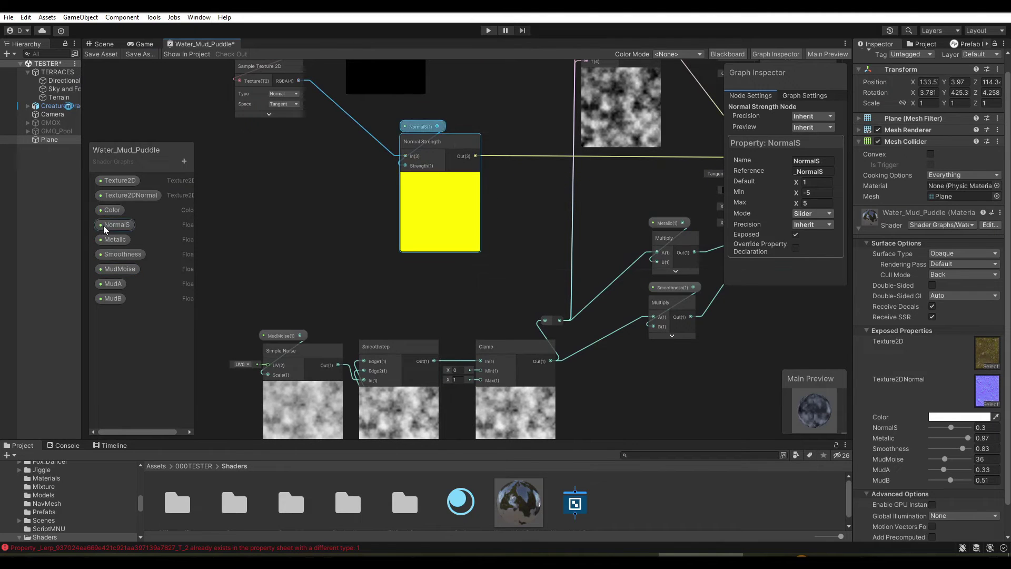
Add a Color property named MudColor and set its mode to HDR
{"action": "left_click", "coordinate": [184, 161]}
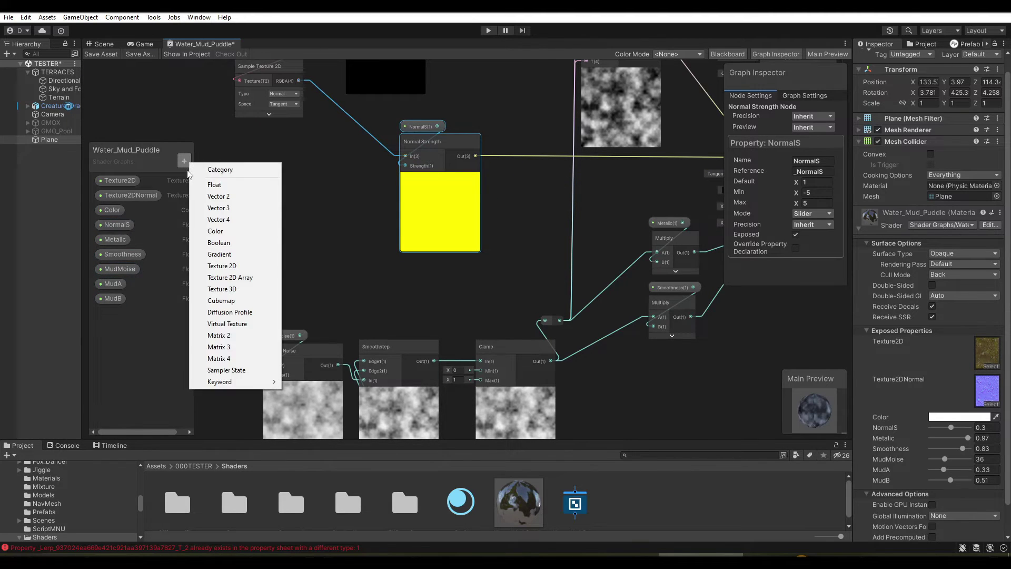
{"action": "left_click", "coordinate": [216, 230]}
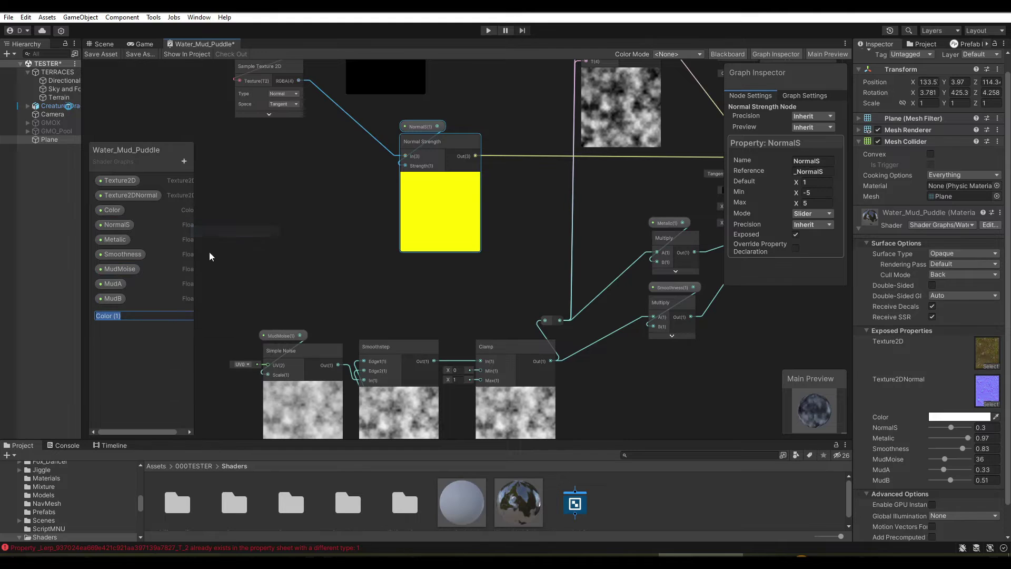
{"action": "type", "text": "MudCol"}
{"action": "type", "text": "or"}
{"action": "key", "text": "Return"}
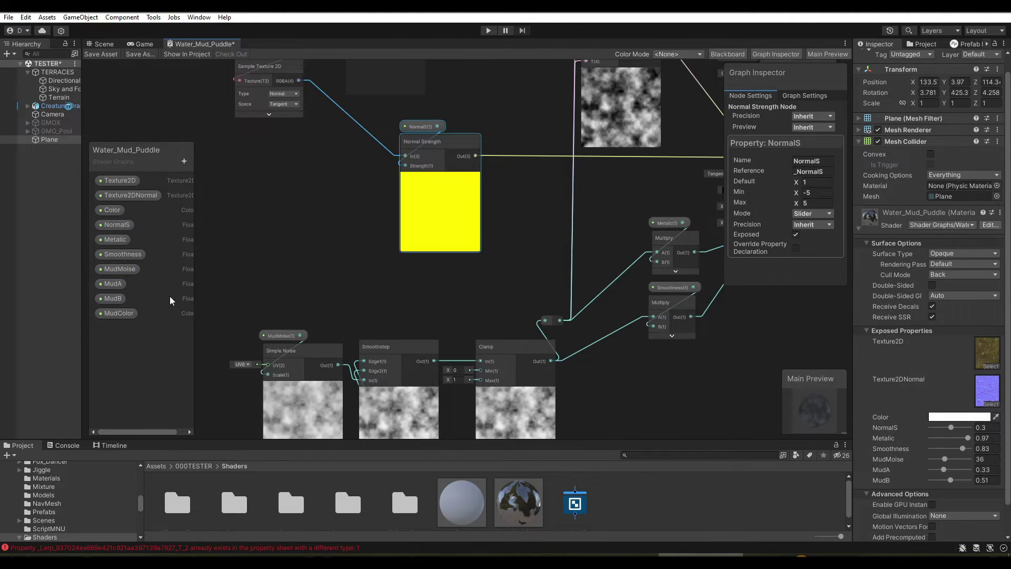
{"action": "left_click", "coordinate": [111, 210]}
{"action": "left_click", "coordinate": [810, 162]}
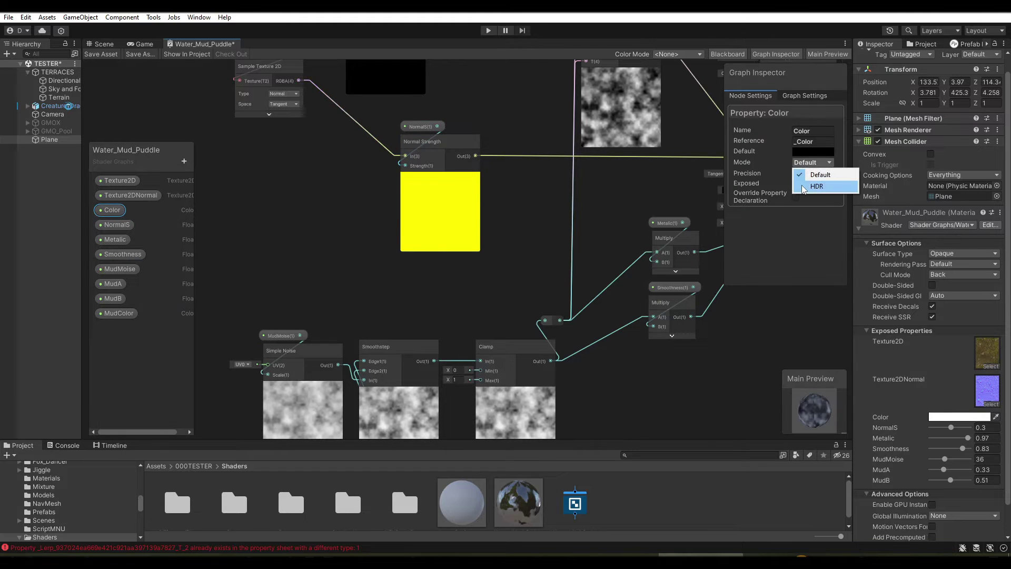
{"action": "left_click", "coordinate": [806, 182]}
{"action": "left_click", "coordinate": [118, 313]}
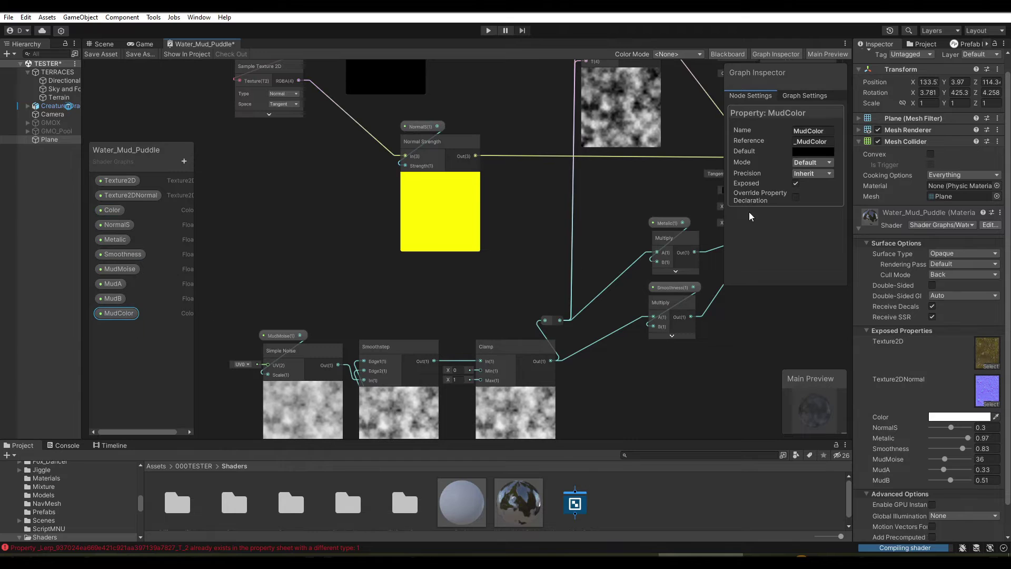
{"action": "left_click", "coordinate": [812, 162]}
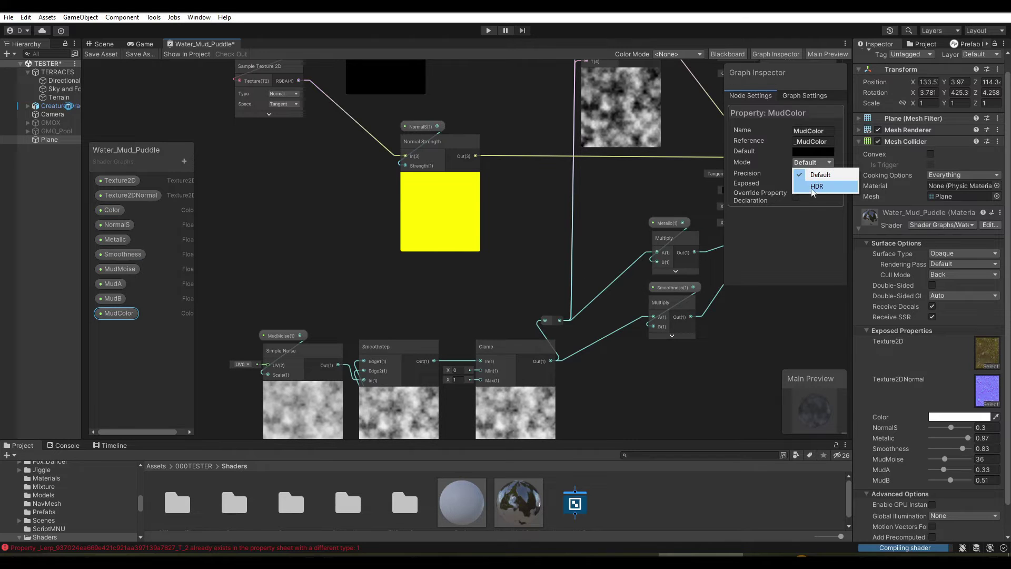
{"action": "left_click", "coordinate": [813, 187]}
Reposition the Lerp node and collapse the existing Multiply node's preview
{"action": "middle_click_drag", "start_coordinate": [251, 256], "coordinate": [210, 237]}
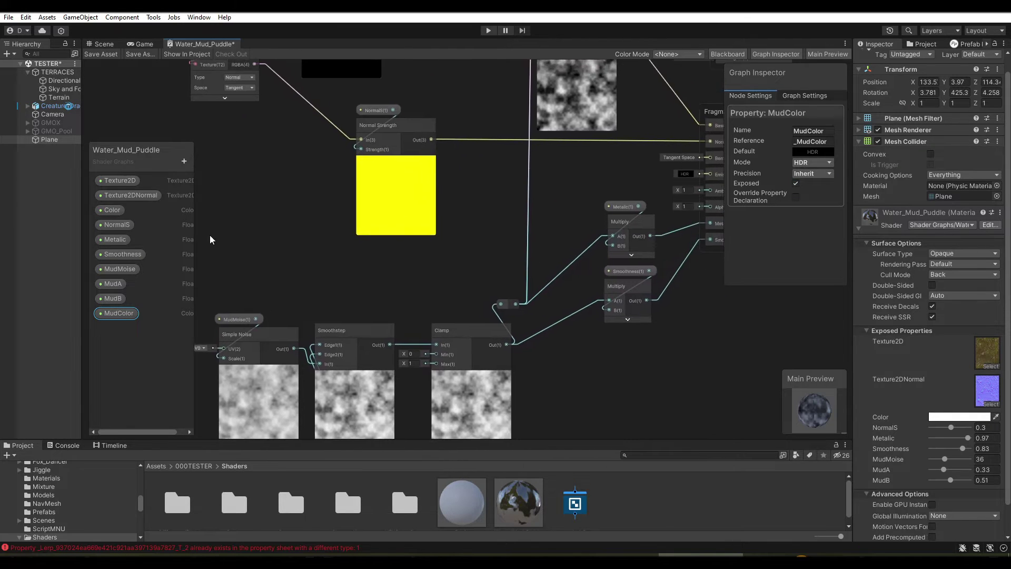
{"action": "scroll", "coordinate": [311, 266], "scroll_direction": "down", "scroll_amount": 1}
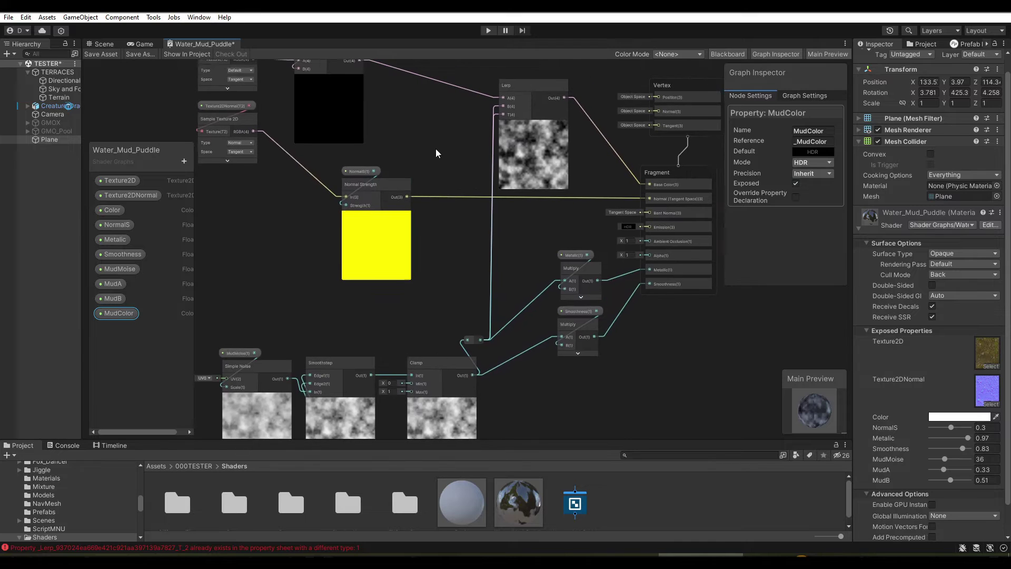
{"action": "middle_click_drag", "start_coordinate": [435, 149], "coordinate": [438, 180]}
{"action": "left_click_drag", "start_coordinate": [551, 122], "coordinate": [585, 164]}
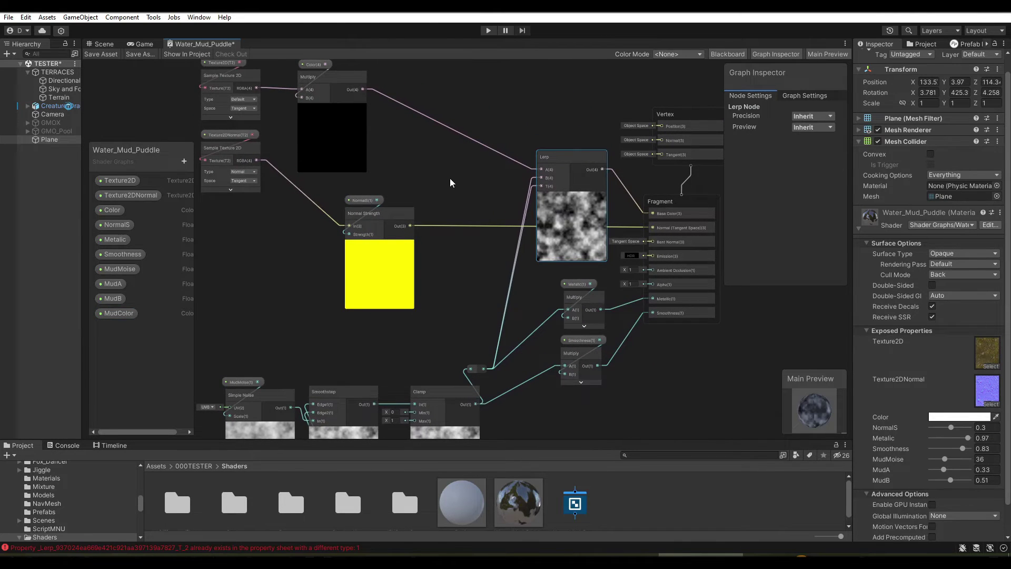
{"action": "key", "text": "a"}
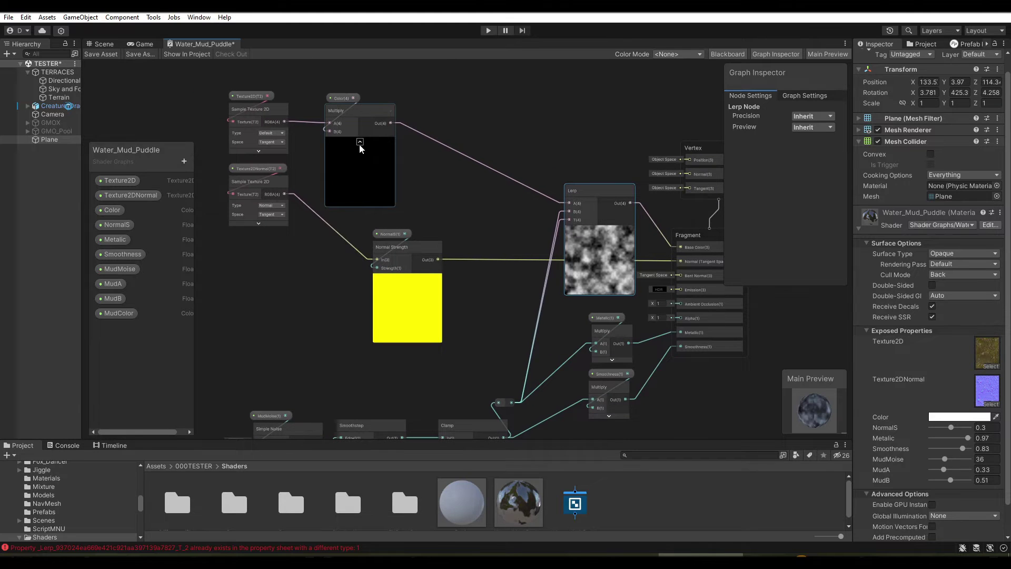
{"action": "left_click", "coordinate": [361, 142]}
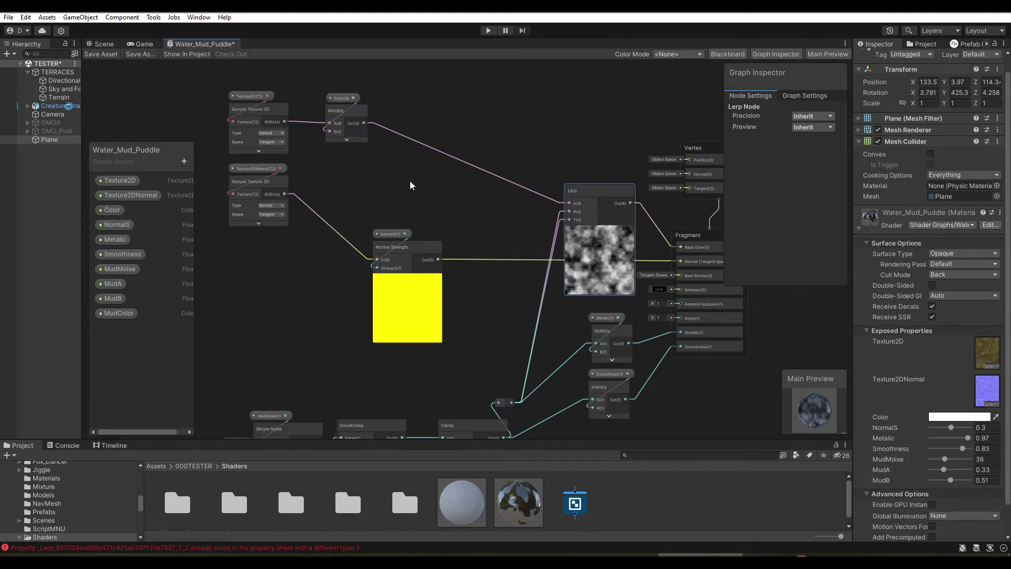
Add a new Multiply node via the 'mult' search and place it near the Lerp
{"action": "key", "text": "space"}
{"action": "type", "text": "m"}
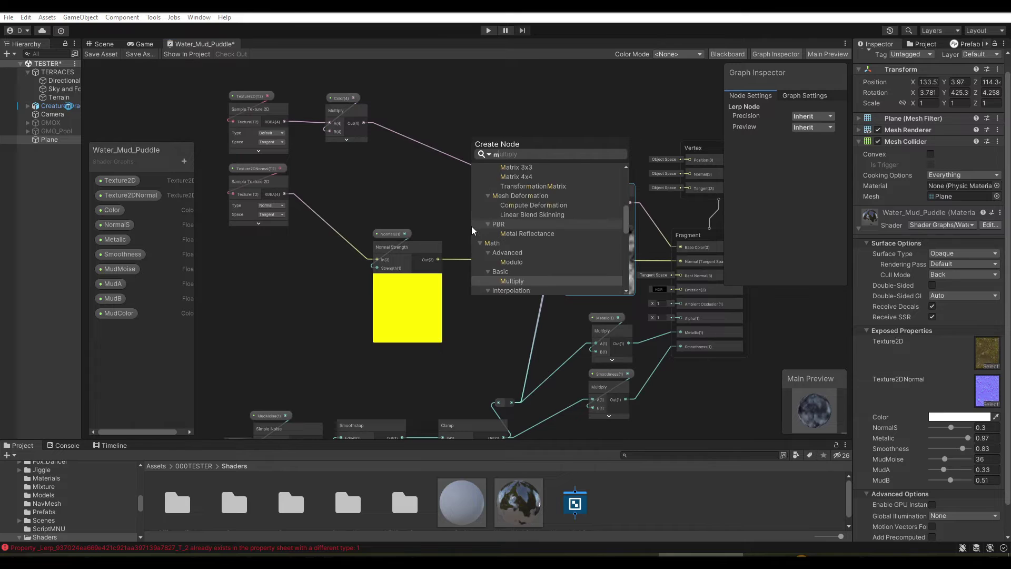
{"action": "type", "text": "ulti"}
{"action": "key", "text": "Return"}
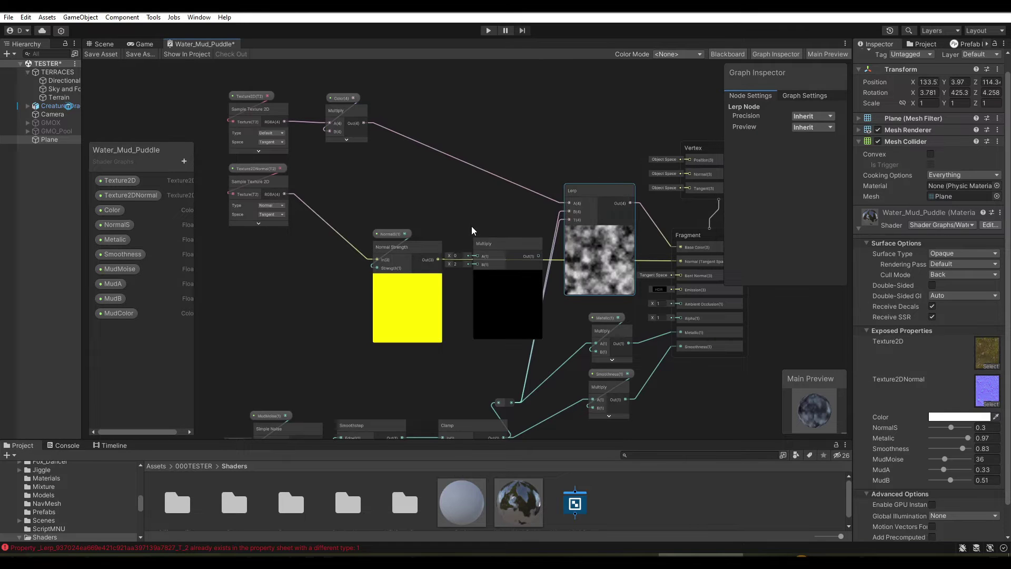
{"action": "scroll", "coordinate": [472, 226], "scroll_direction": "up", "scroll_amount": 2}
{"action": "middle_click_drag", "start_coordinate": [472, 226], "coordinate": [450, 122]}
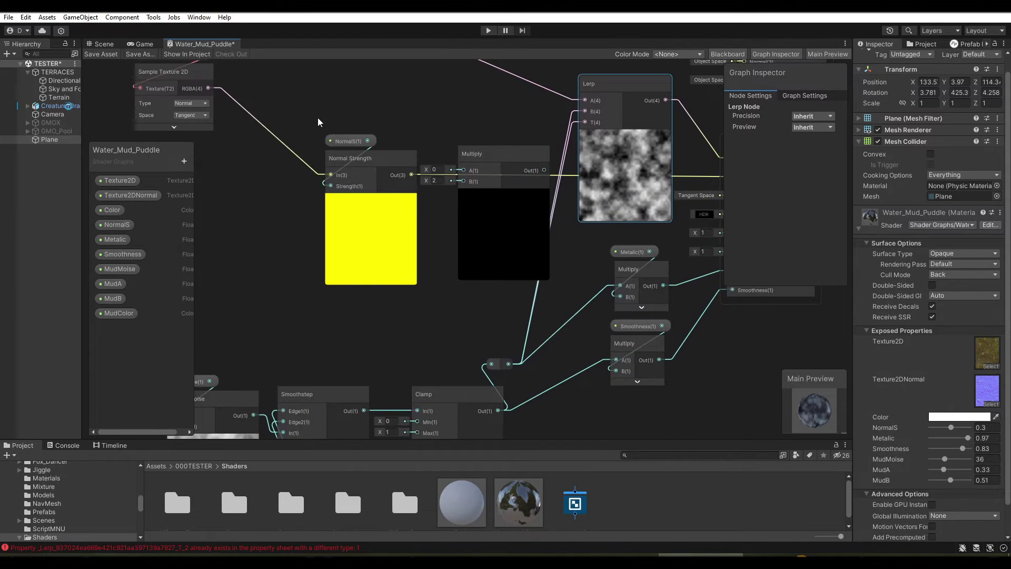
{"action": "mouse_move", "coordinate": [317, 122]}
{"action": "left_mouse_down"}
{"action": "mouse_move", "coordinate": [375, 182]}
{"action": "mouse_move", "coordinate": [297, 181]}
{"action": "left_mouse_up"}
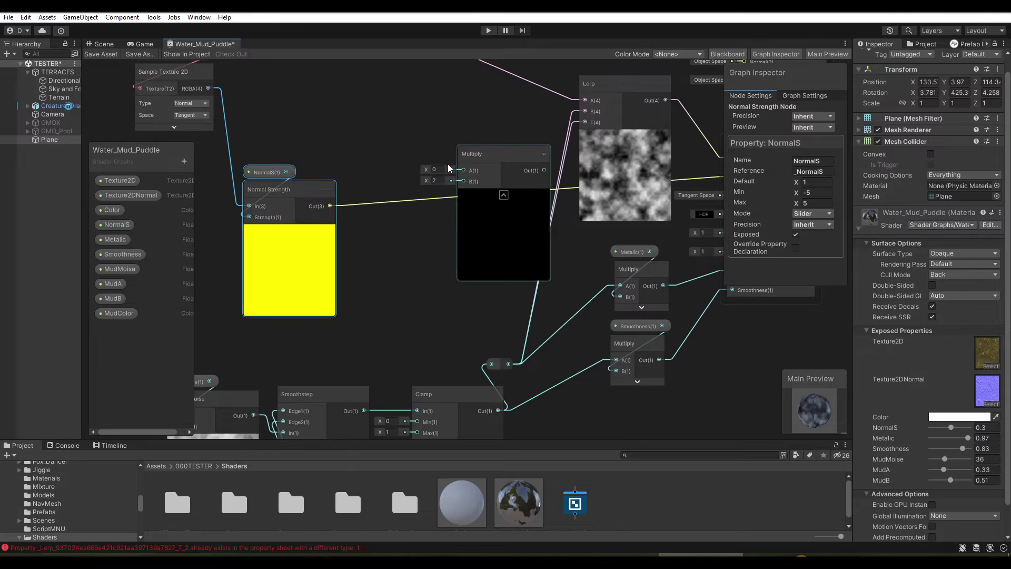
{"action": "left_click_drag", "start_coordinate": [476, 153], "coordinate": [401, 132]}
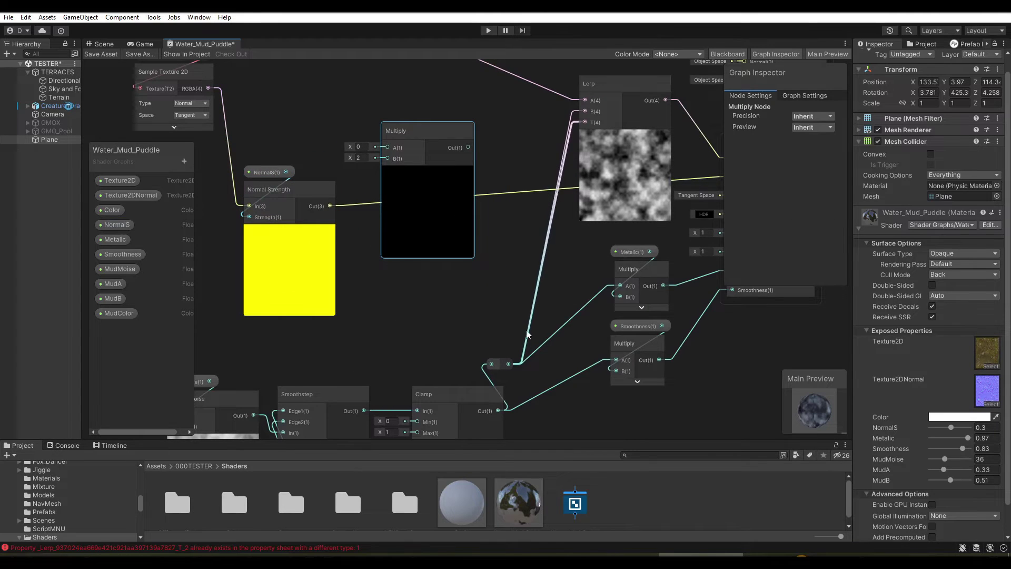
Wire the redirect into Multiply A, MudColor into Multiply B, and Multiply into Lerp B
{"action": "left_click", "coordinate": [573, 114]}
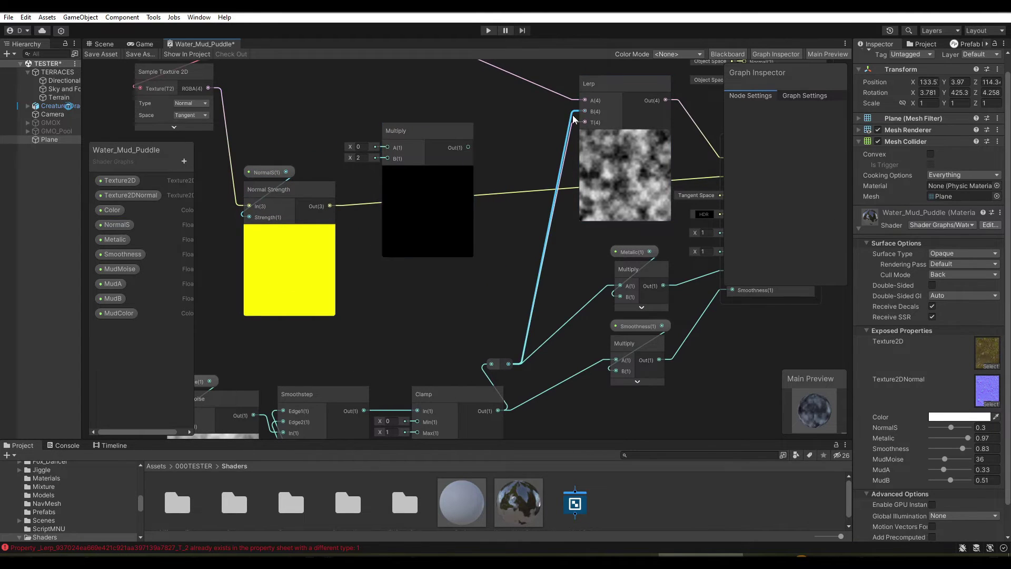
{"action": "key", "text": "Delete"}
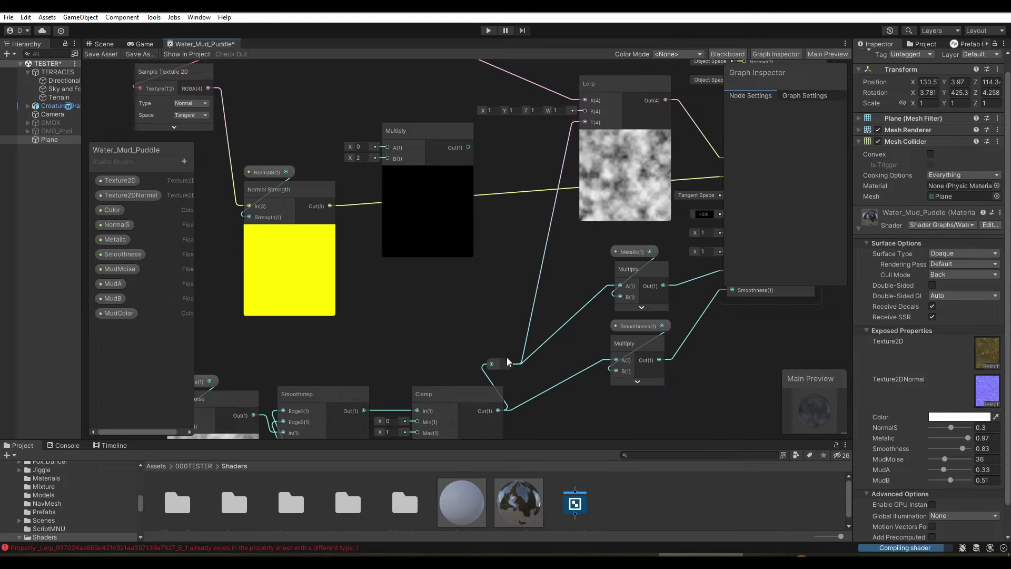
{"action": "left_click_drag", "start_coordinate": [508, 363], "coordinate": [387, 148]}
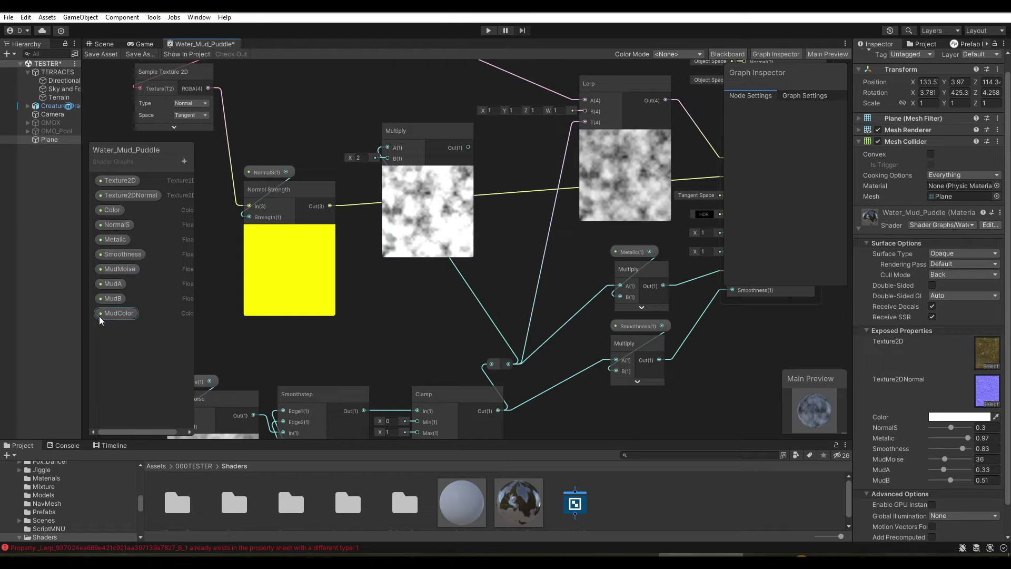
{"action": "mouse_move", "coordinate": [100, 314]}
{"action": "left_mouse_down"}
{"action": "mouse_move", "coordinate": [279, 168]}
{"action": "mouse_move", "coordinate": [298, 126]}
{"action": "left_mouse_up"}
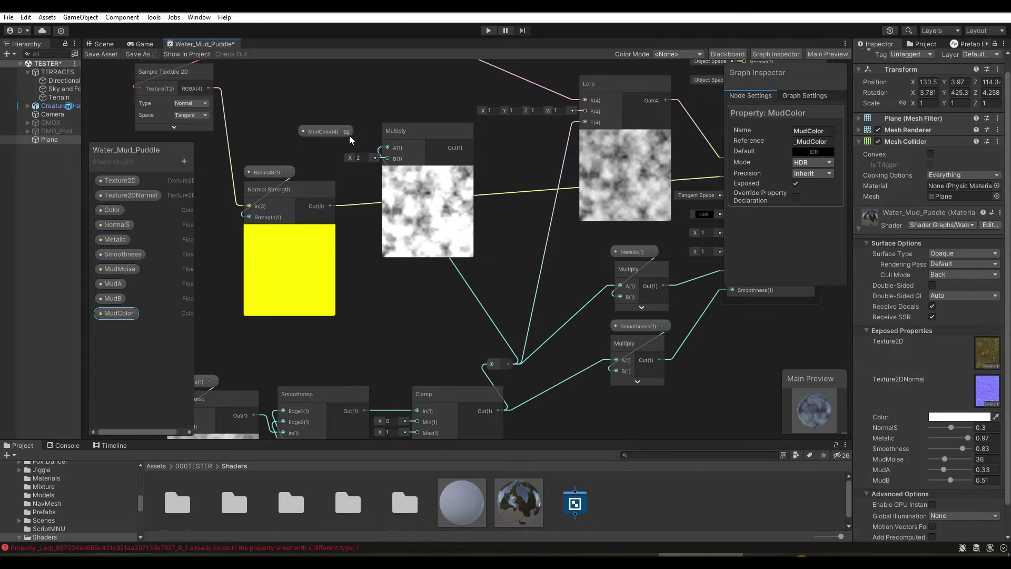
{"action": "left_click_drag", "start_coordinate": [391, 166], "coordinate": [386, 160]}
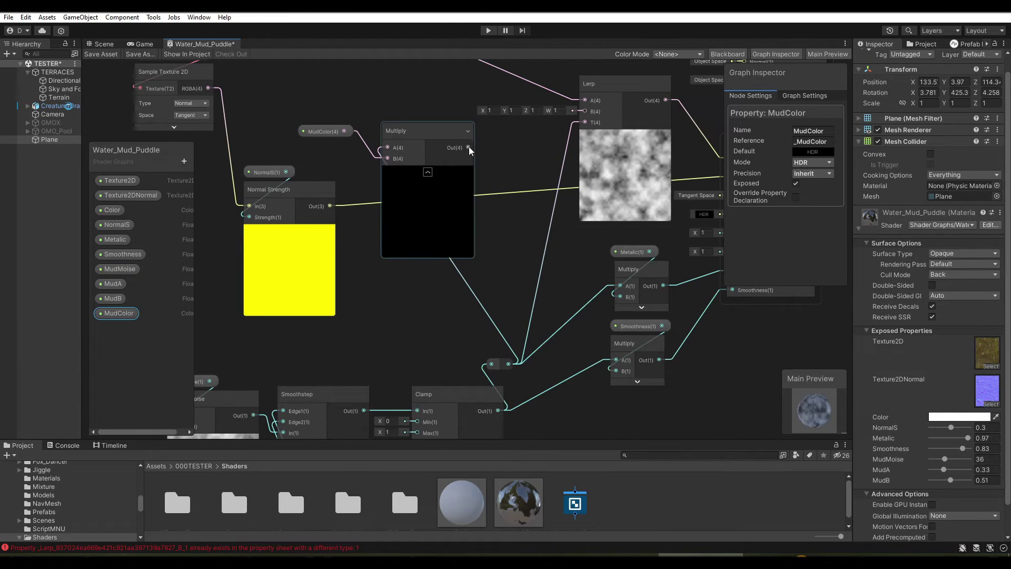
{"action": "left_click_drag", "start_coordinate": [468, 147], "coordinate": [582, 137]}
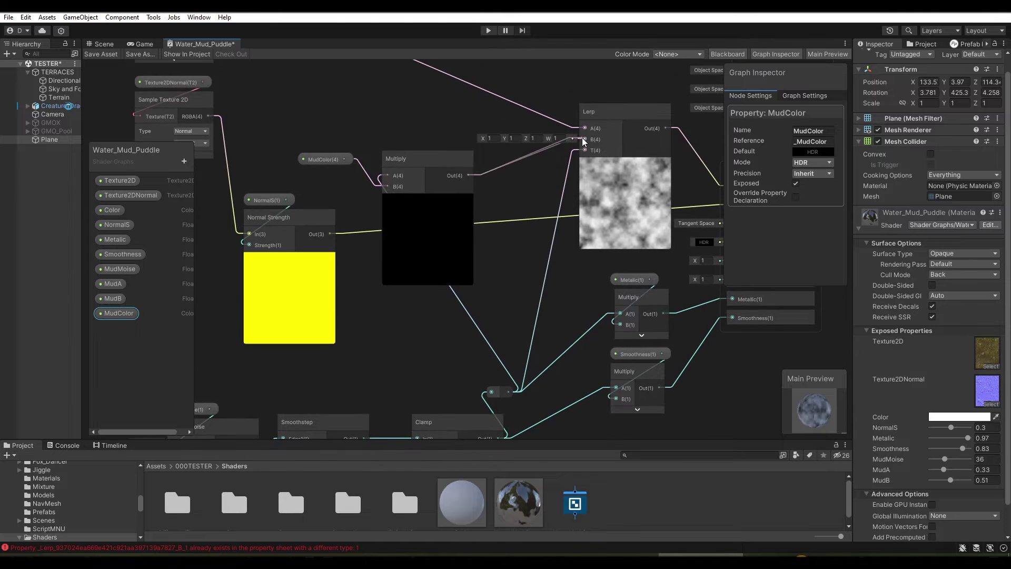
Arrange the MudColor and Multiply nodes, save the graph and return to the scene
{"action": "left_click", "coordinate": [427, 199]}
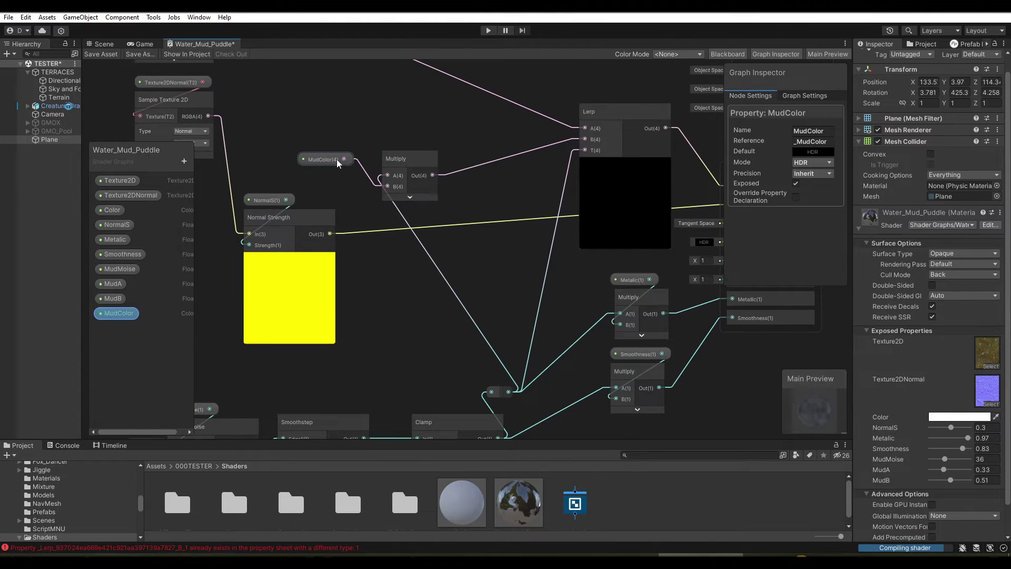
{"action": "left_click_drag", "start_coordinate": [338, 159], "coordinate": [413, 142]}
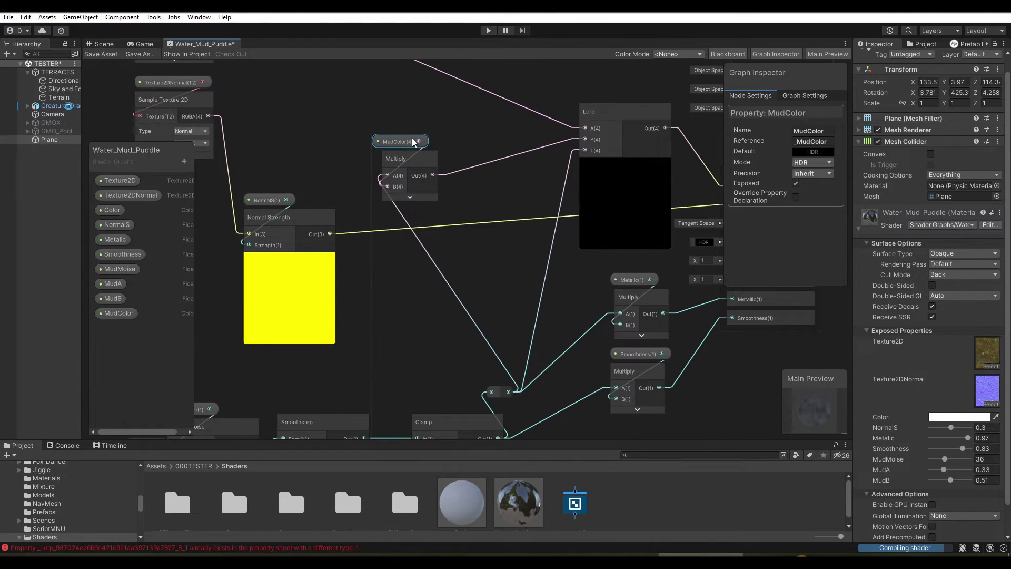
{"action": "left_click", "coordinate": [406, 167]}
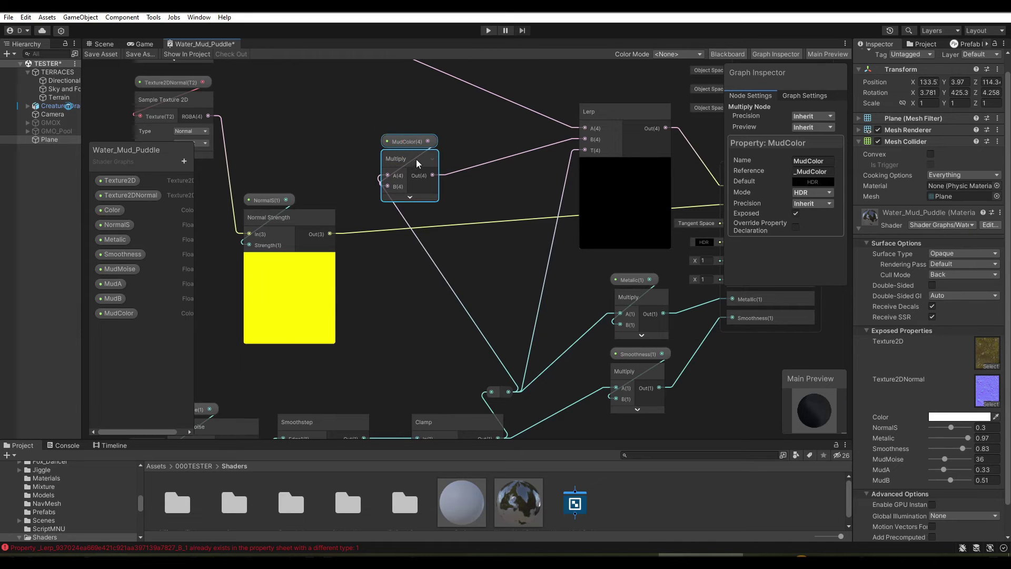
{"action": "left_click_drag", "start_coordinate": [416, 159], "coordinate": [501, 147]}
{"action": "scroll", "coordinate": [463, 220], "scroll_direction": "down", "scroll_amount": 3}
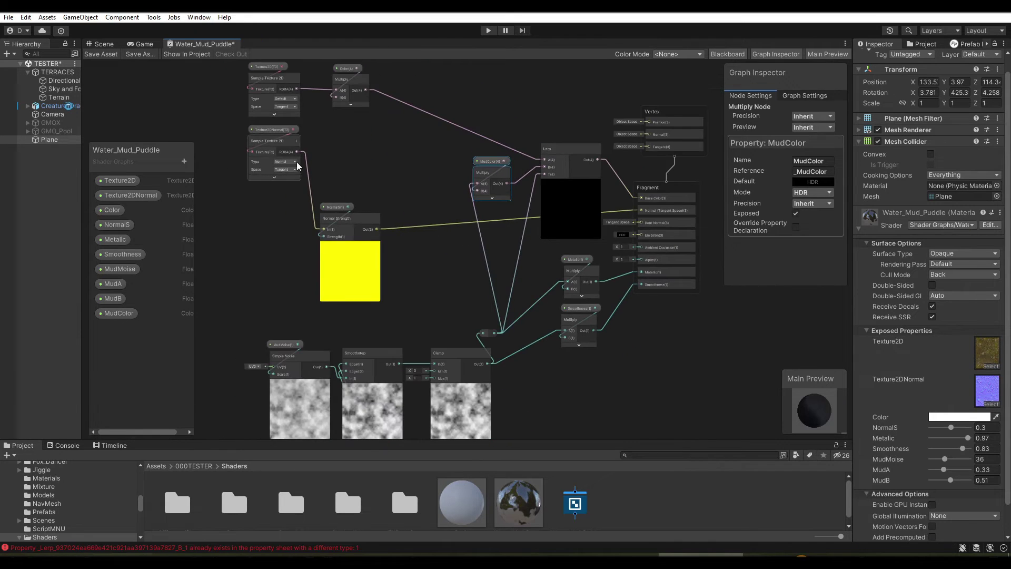
{"action": "left_click", "coordinate": [112, 54]}
{"action": "left_click", "coordinate": [103, 44]}
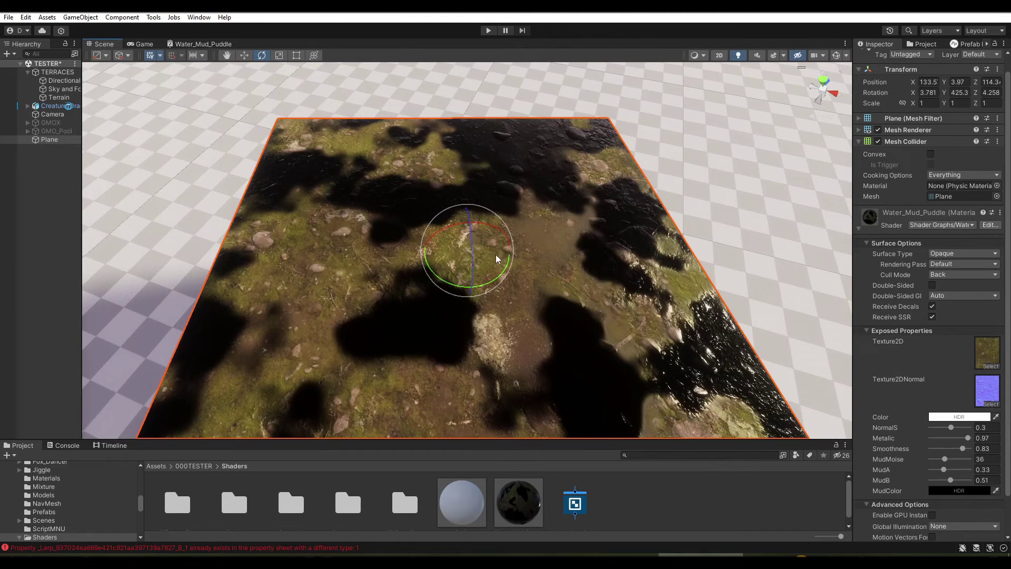
Try out a mud colour for MudColor in the HDR picker and preview it on the plane
{"action": "mouse_move", "coordinate": [493, 254]}
{"action": "left_mouse_down"}
{"action": "mouse_move", "coordinate": [477, 267]}
{"action": "mouse_move", "coordinate": [495, 263]}
{"action": "left_mouse_up"}
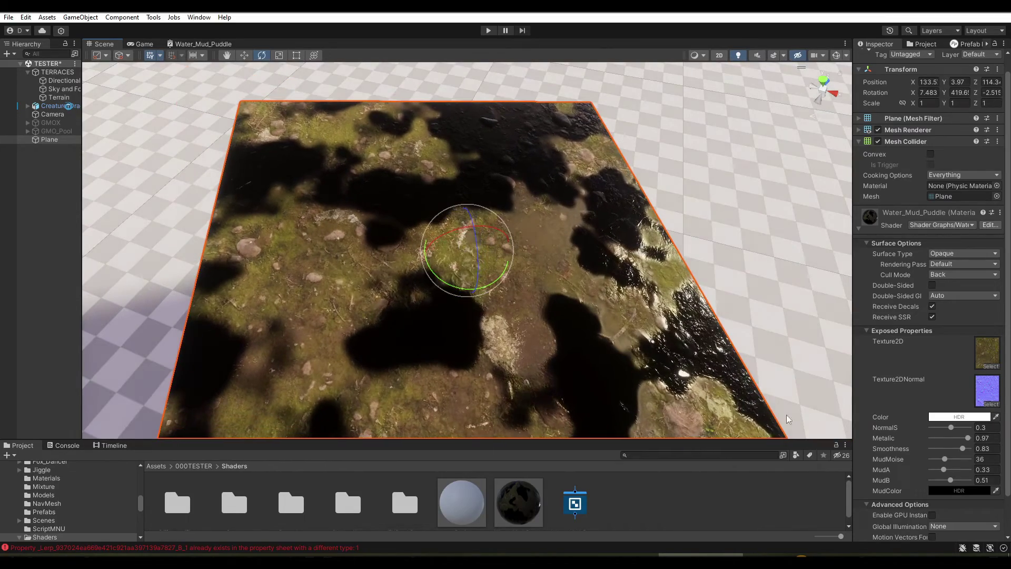
{"action": "left_click", "coordinate": [948, 490]}
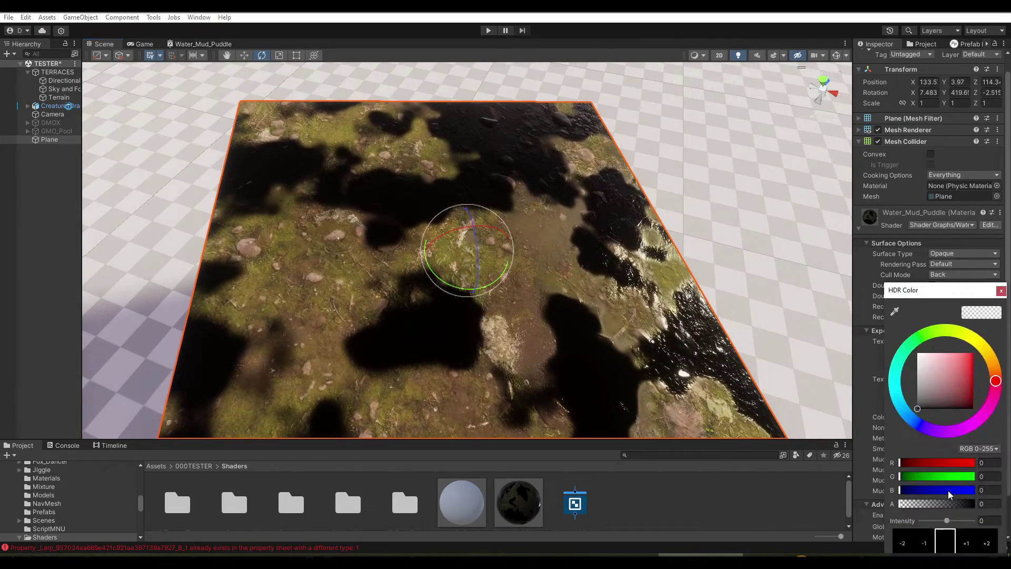
{"action": "mouse_move", "coordinate": [934, 391]}
{"action": "left_mouse_down"}
{"action": "mouse_move", "coordinate": [969, 423]}
{"action": "mouse_move", "coordinate": [904, 422]}
{"action": "left_mouse_up"}
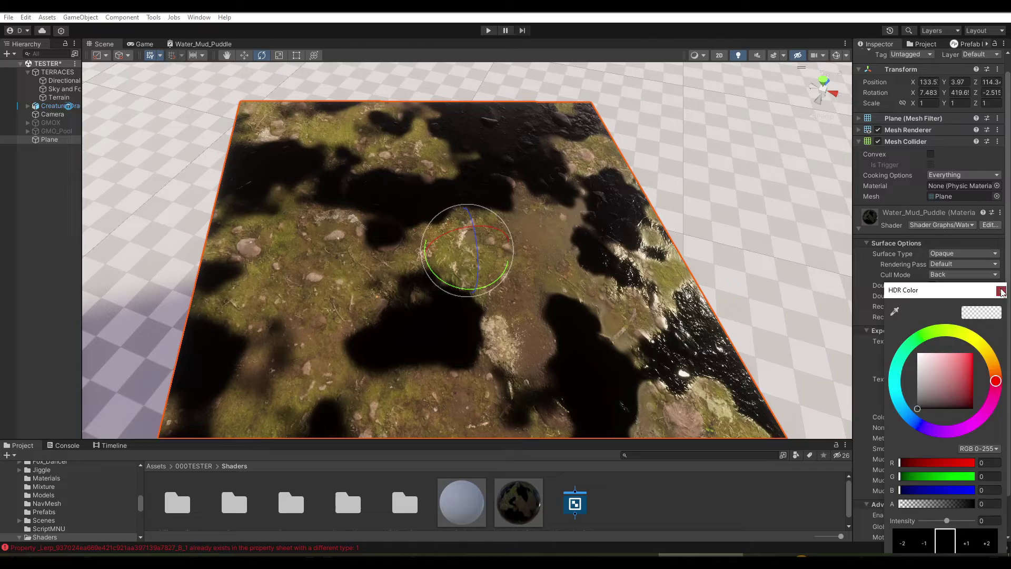
{"action": "left_click", "coordinate": [1001, 290]}
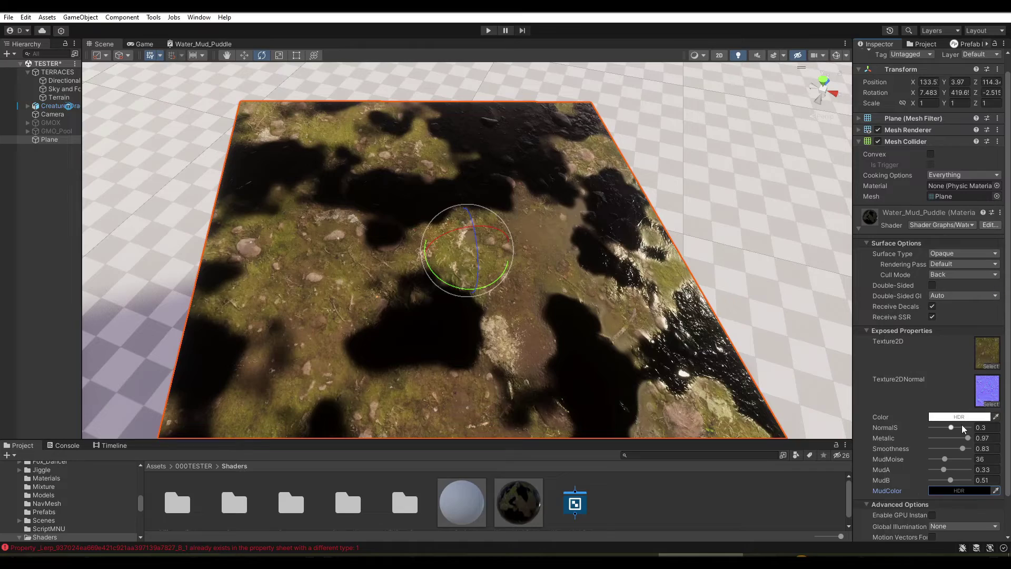
Set NormalS to 1 and lower Smoothness to 0 for a matte ground
{"action": "mouse_move", "coordinate": [958, 425]}
{"action": "left_mouse_down"}
{"action": "mouse_move", "coordinate": [920, 433]}
{"action": "mouse_move", "coordinate": [931, 441]}
{"action": "left_mouse_up"}
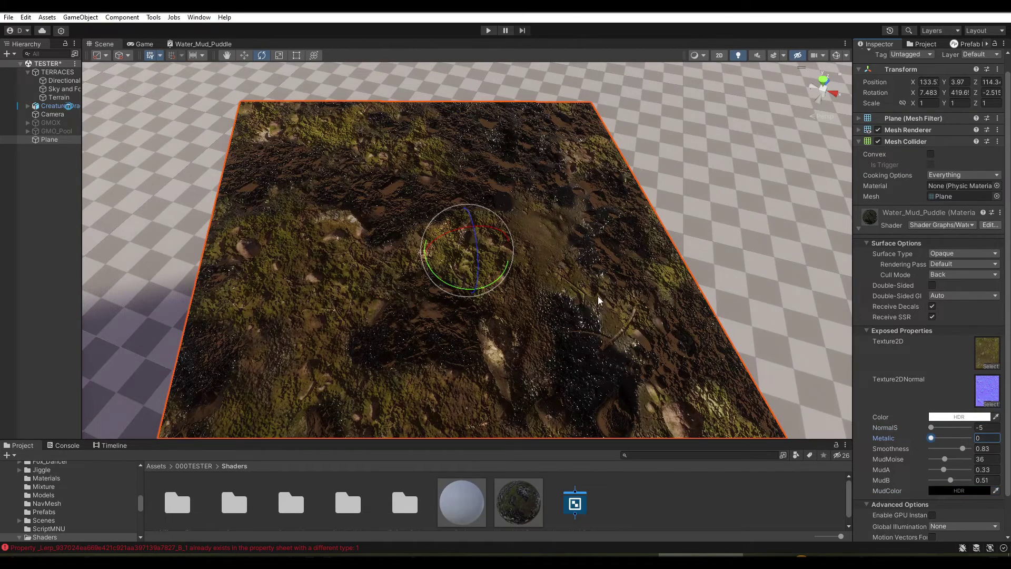
{"action": "mouse_move", "coordinate": [509, 256]}
{"action": "left_mouse_down"}
{"action": "mouse_move", "coordinate": [531, 241]}
{"action": "mouse_move", "coordinate": [434, 256]}
{"action": "left_mouse_up"}
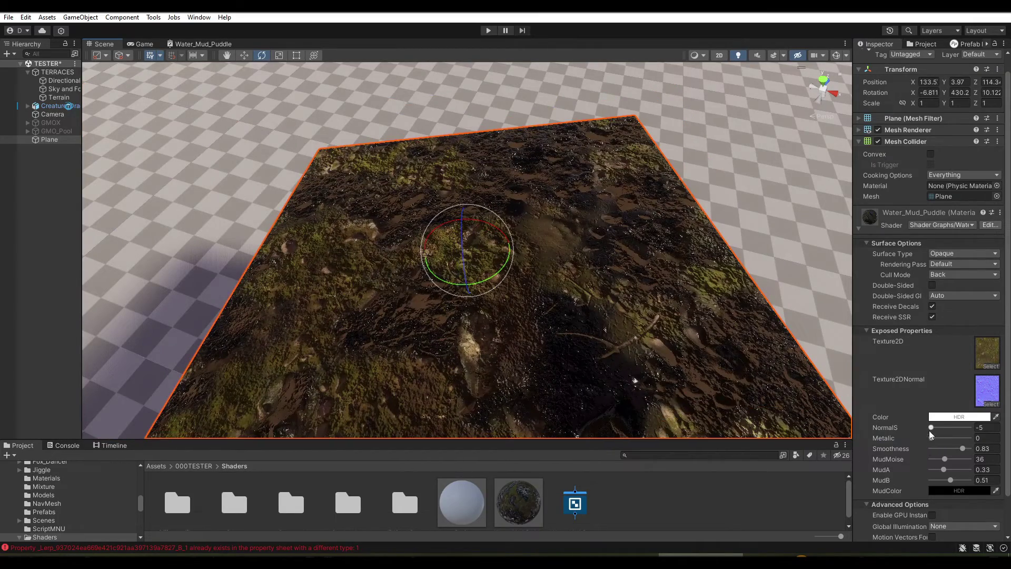
{"action": "double_click", "coordinate": [971, 428]}
{"action": "type", "text": "1"}
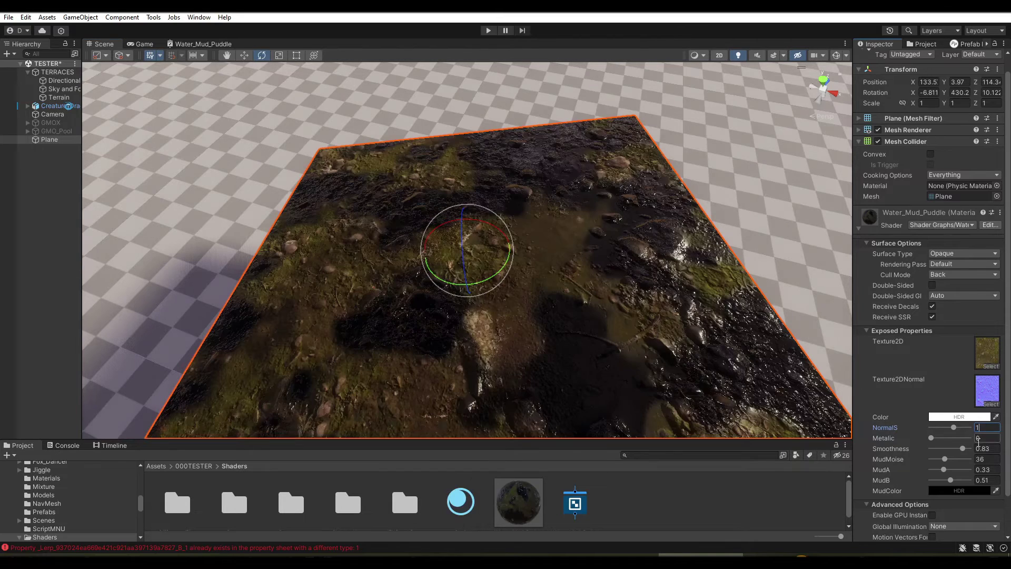
{"action": "left_click_drag", "start_coordinate": [963, 449], "coordinate": [919, 455]}
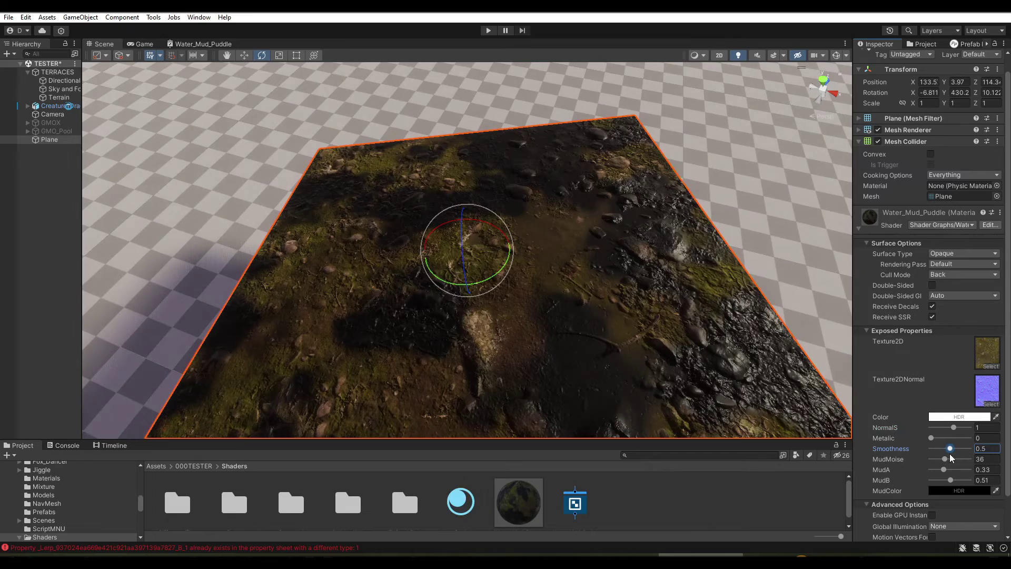
{"action": "left_click_drag", "start_coordinate": [485, 235], "coordinate": [490, 251]}
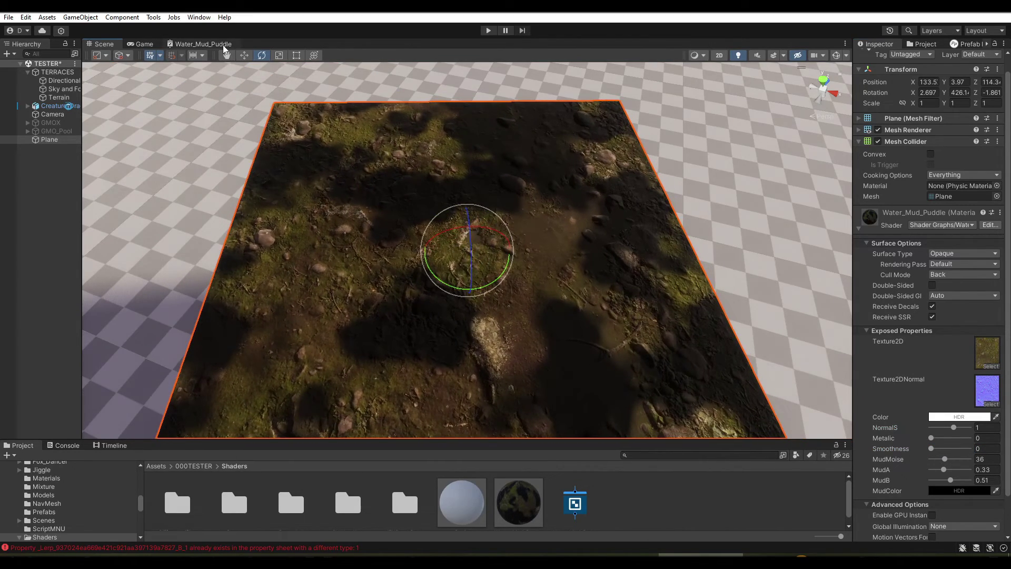
Move the NormalS and Normal Strength nodes up in the Water_Mud_Puddle graph
{"action": "left_click", "coordinate": [223, 46]}
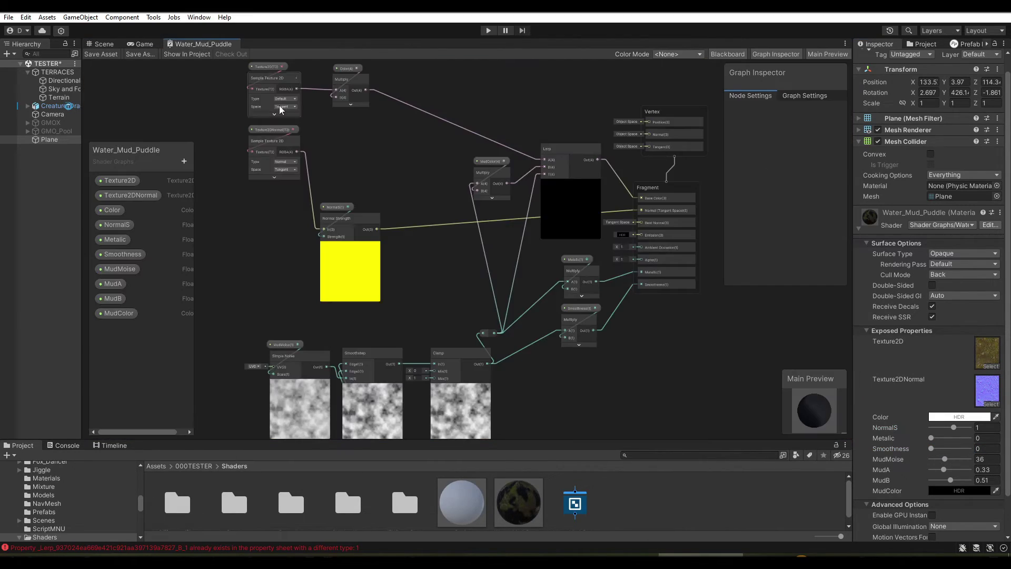
{"action": "scroll", "coordinate": [439, 227], "scroll_direction": "up", "scroll_amount": 2}
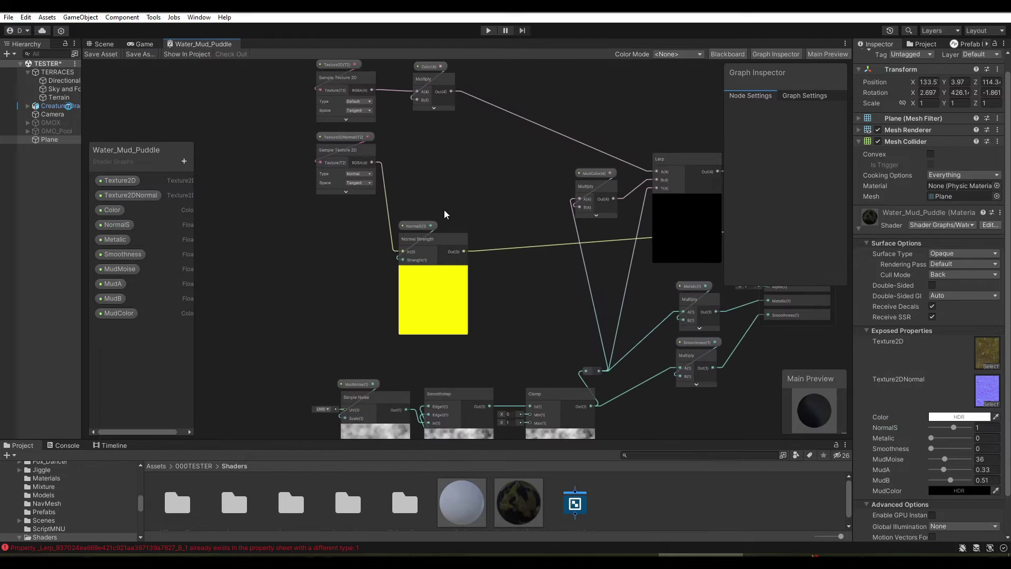
{"action": "mouse_move", "coordinate": [424, 226]}
{"action": "left_mouse_down"}
{"action": "mouse_move", "coordinate": [451, 241]}
{"action": "mouse_move", "coordinate": [457, 180]}
{"action": "left_mouse_up"}
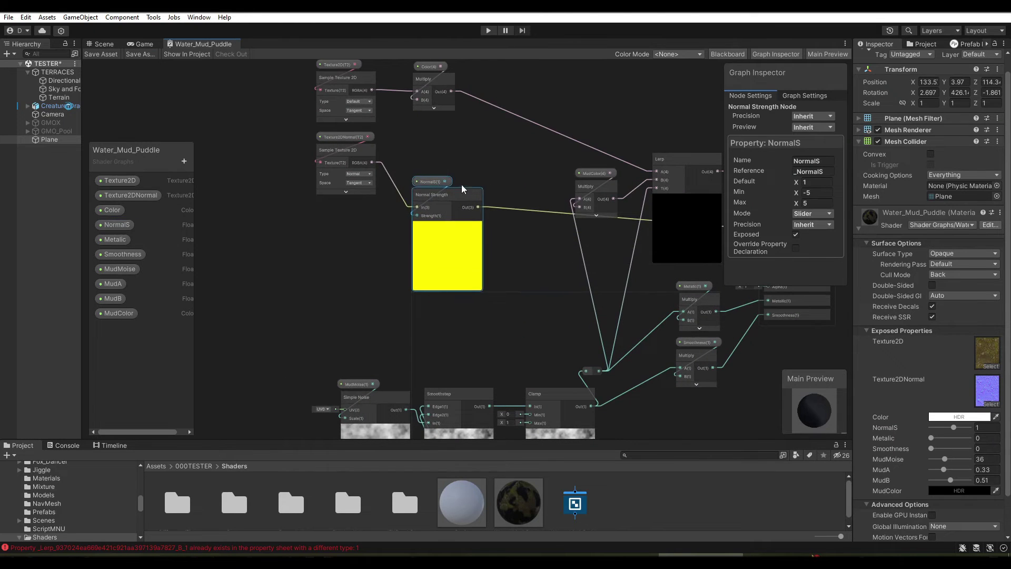
{"action": "scroll", "coordinate": [497, 178], "scroll_direction": "up", "scroll_amount": 1}
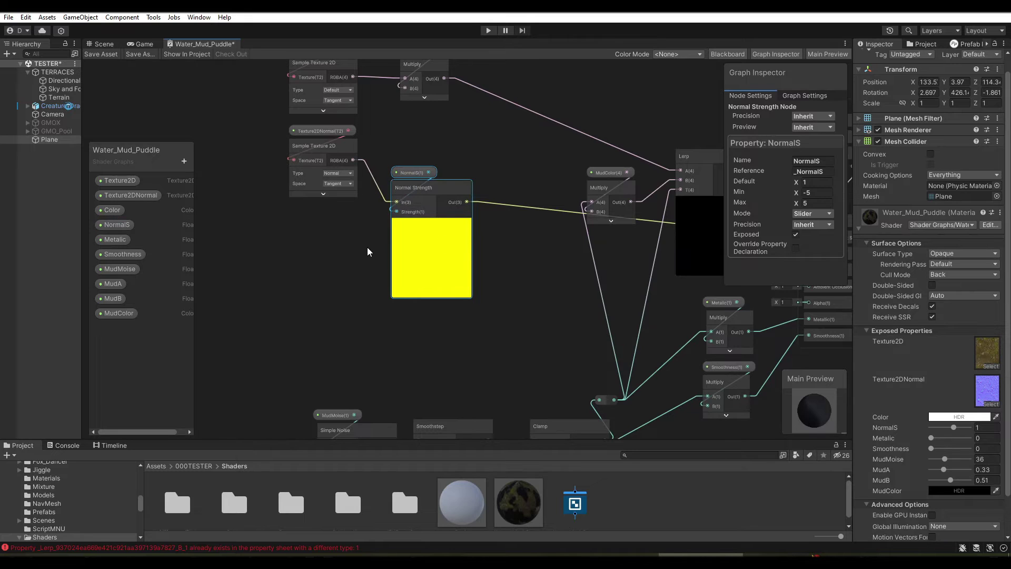
{"action": "mouse_move", "coordinate": [456, 154]}
{"action": "left_mouse_down"}
{"action": "mouse_move", "coordinate": [419, 181]}
{"action": "mouse_move", "coordinate": [452, 176]}
{"action": "left_mouse_up"}
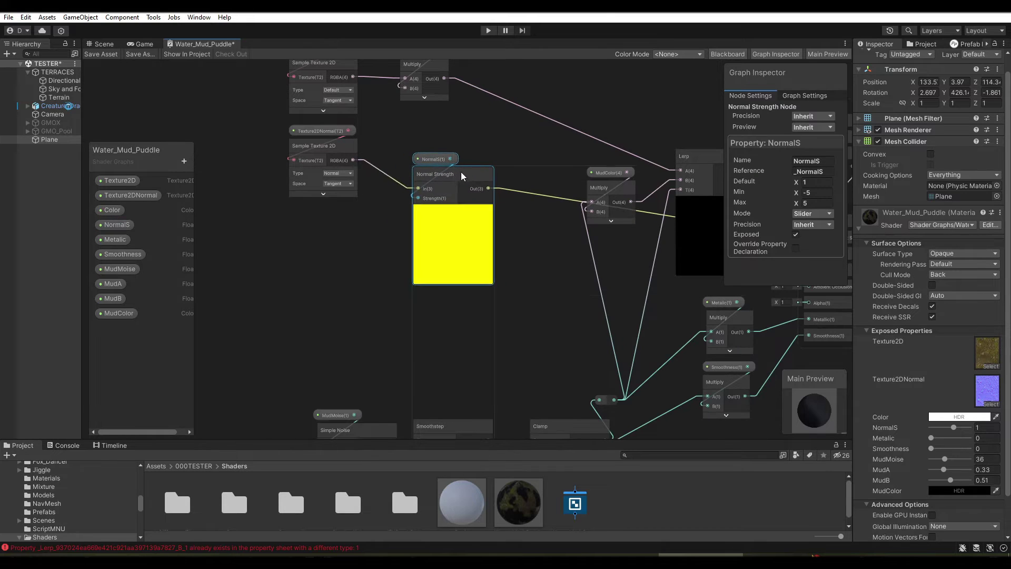
Add a second Normal Strength node below the first, fed by the texture sample
{"action": "key", "text": "space"}
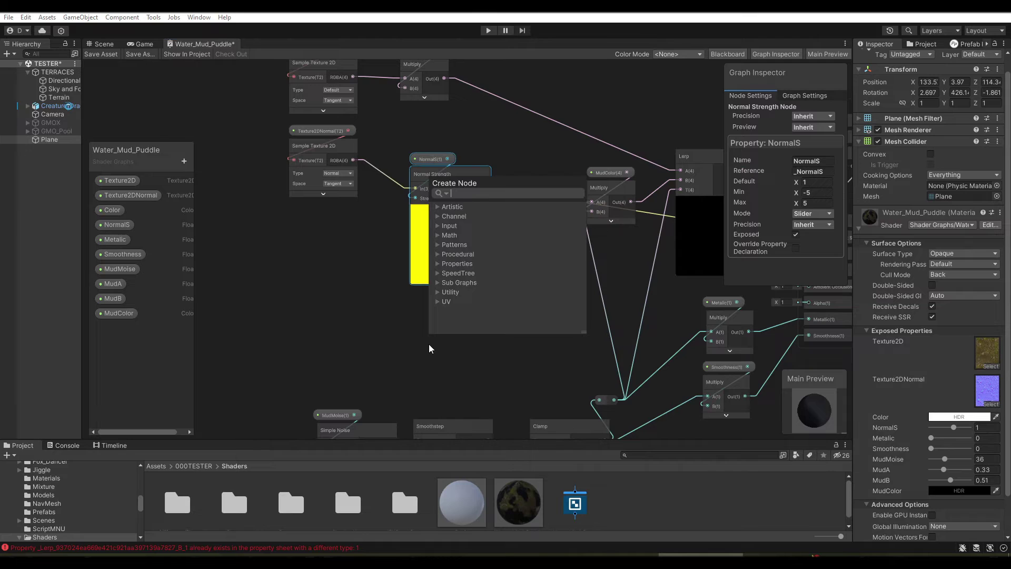
{"action": "type", "text": "normal"}
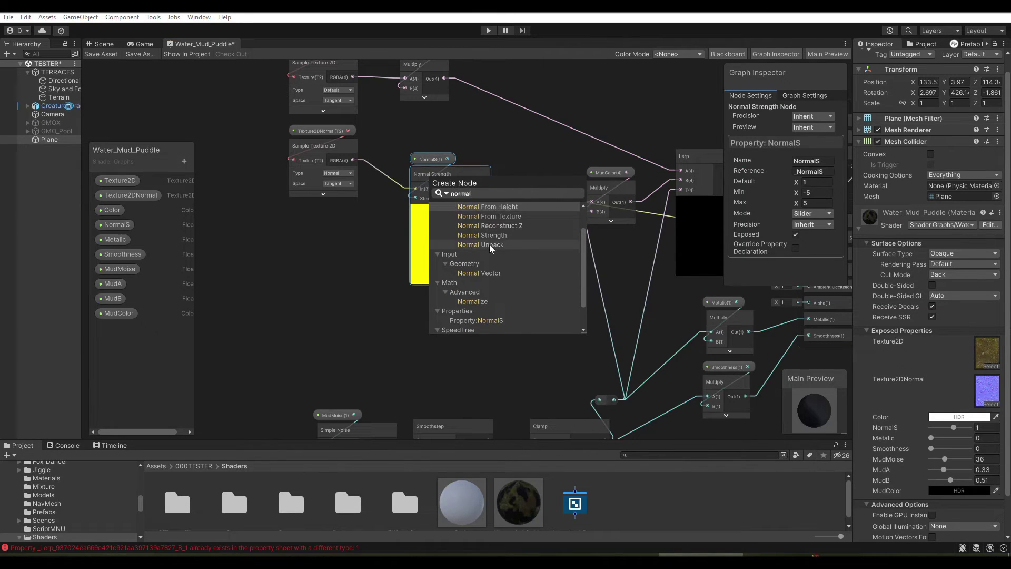
{"action": "left_click", "coordinate": [476, 237]}
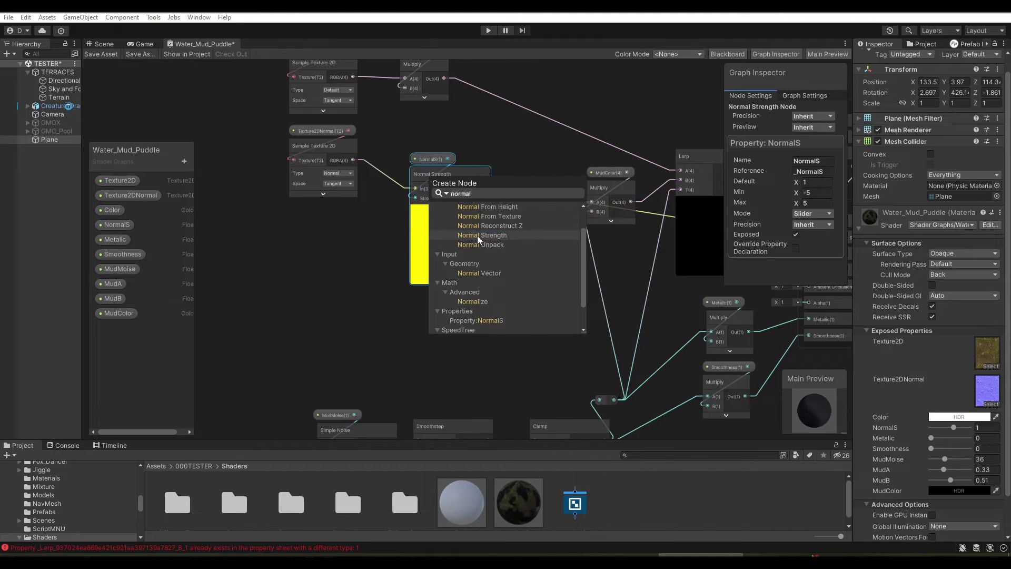
{"action": "double_click", "coordinate": [477, 235]}
{"action": "left_click_drag", "start_coordinate": [460, 358], "coordinate": [440, 290]}
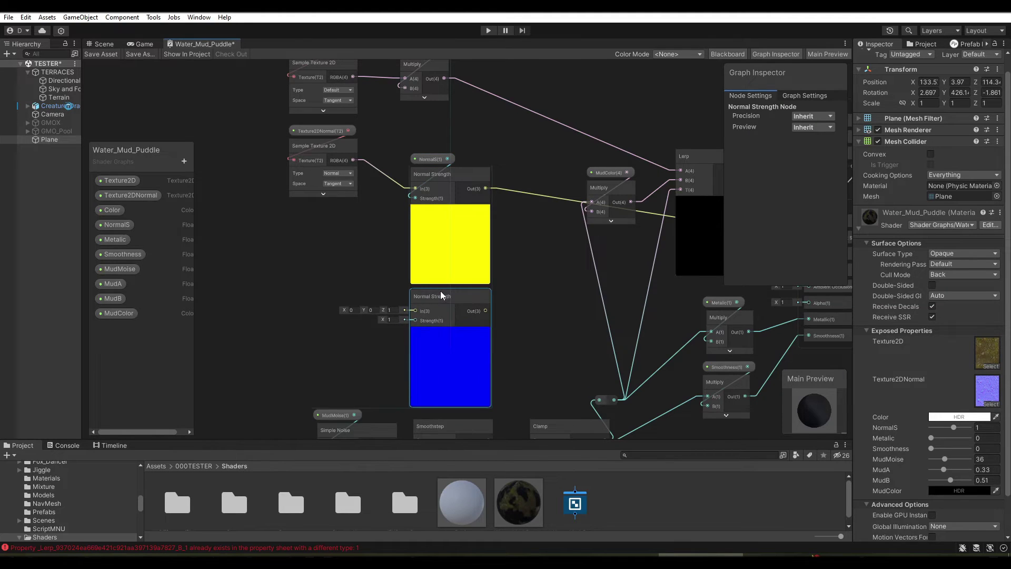
{"action": "left_click_drag", "start_coordinate": [352, 160], "coordinate": [415, 311]}
Set the lower Normal Strength node's Strength to 0
{"action": "scroll", "coordinate": [399, 339], "scroll_direction": "up", "scroll_amount": 5}
{"action": "scroll", "coordinate": [394, 339], "scroll_direction": "up", "scroll_amount": 1}
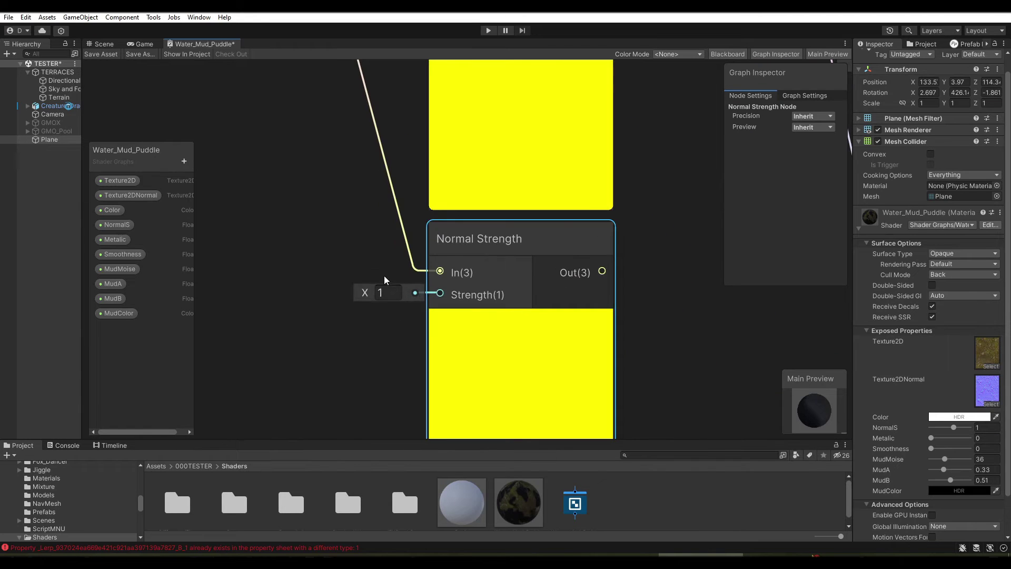
{"action": "left_click", "coordinate": [397, 298]}
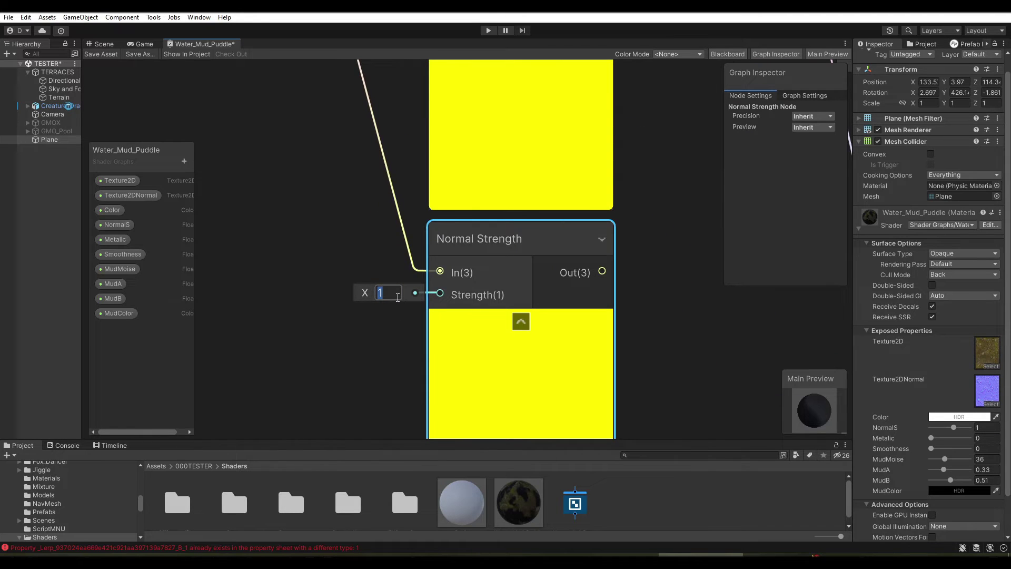
{"action": "type", "text": "0"}
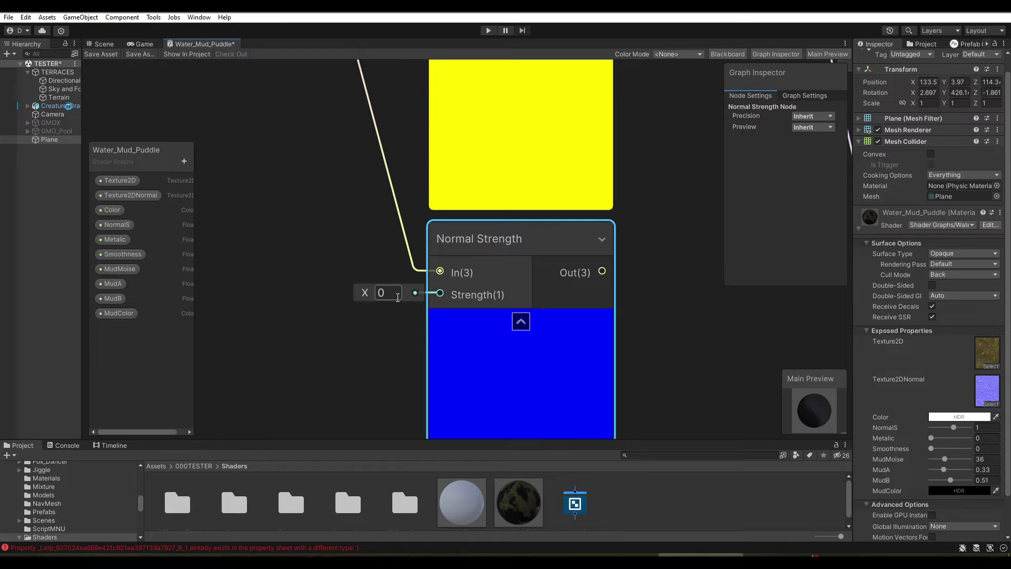
{"action": "scroll", "coordinate": [527, 242], "scroll_direction": "down", "scroll_amount": 1}
{"action": "scroll", "coordinate": [537, 236], "scroll_direction": "down", "scroll_amount": 3}
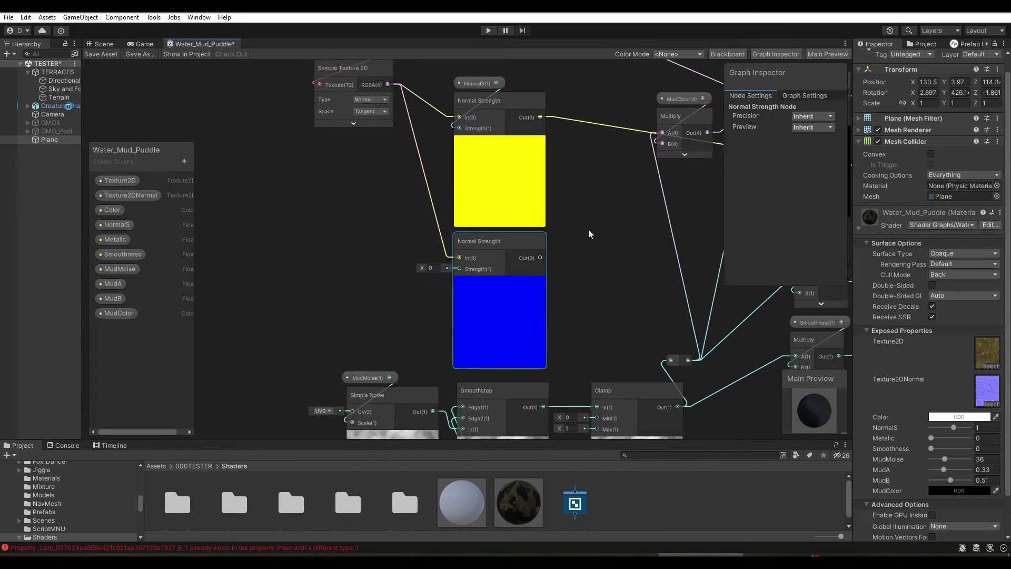
Add a Lerp node beside the two Normal Strength nodes
{"action": "middle_click_drag", "start_coordinate": [588, 230], "coordinate": [472, 248]}
{"action": "key", "text": "space"}
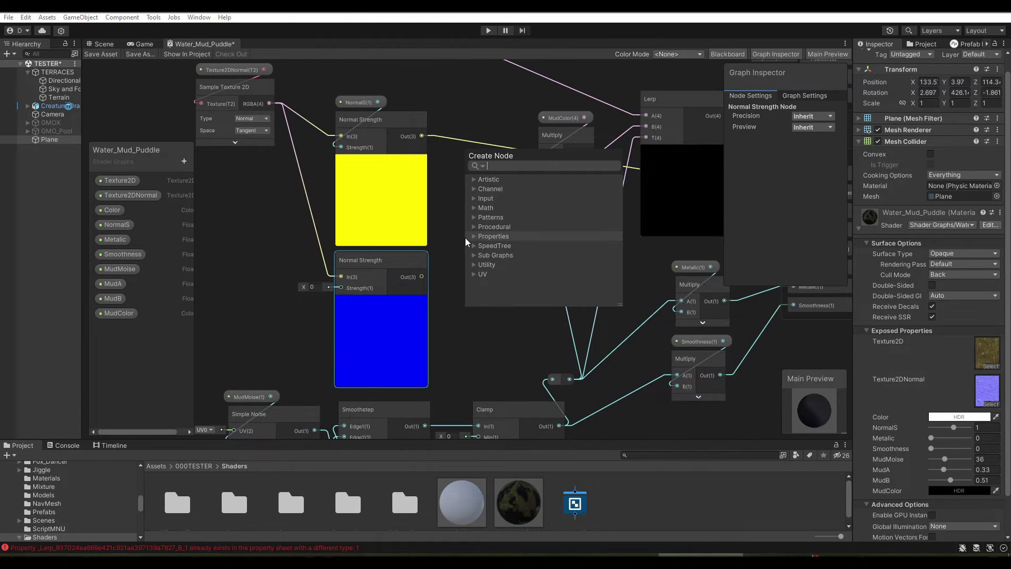
{"action": "type", "text": "lerp"}
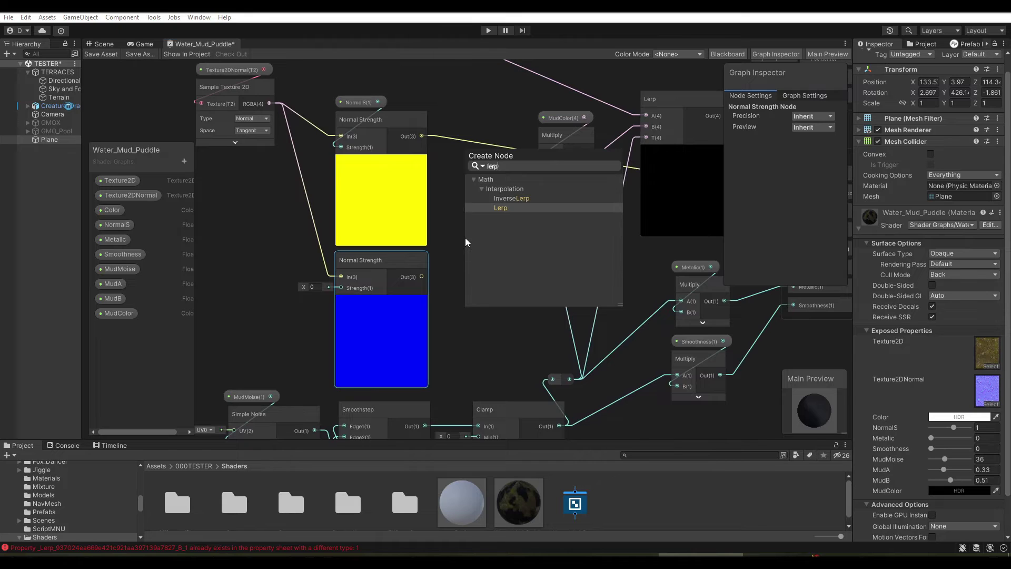
{"action": "key", "text": "Return"}
{"action": "left_click_drag", "start_coordinate": [497, 256], "coordinate": [510, 215]}
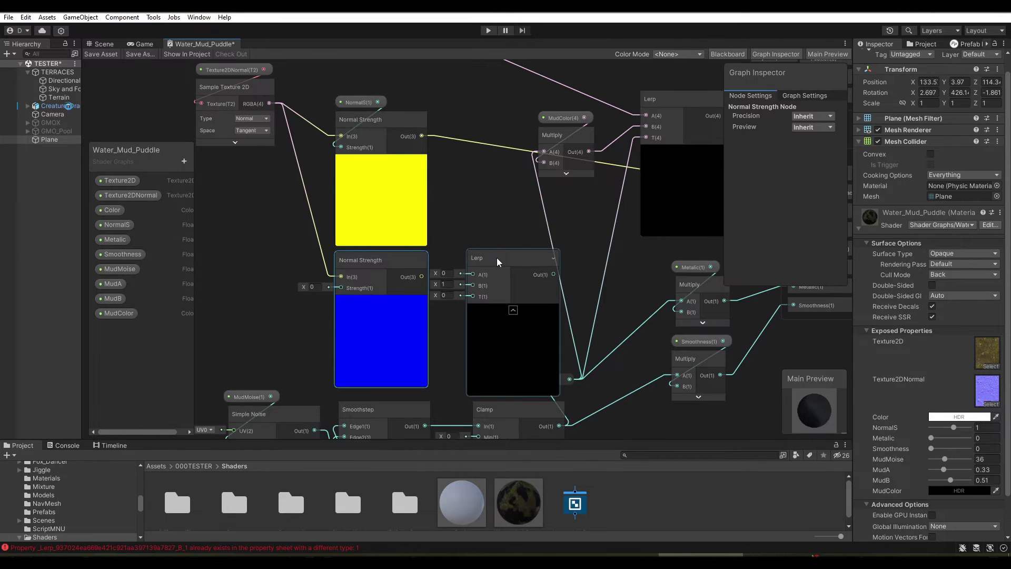
{"action": "scroll", "coordinate": [468, 172], "scroll_direction": "up", "scroll_amount": 1}
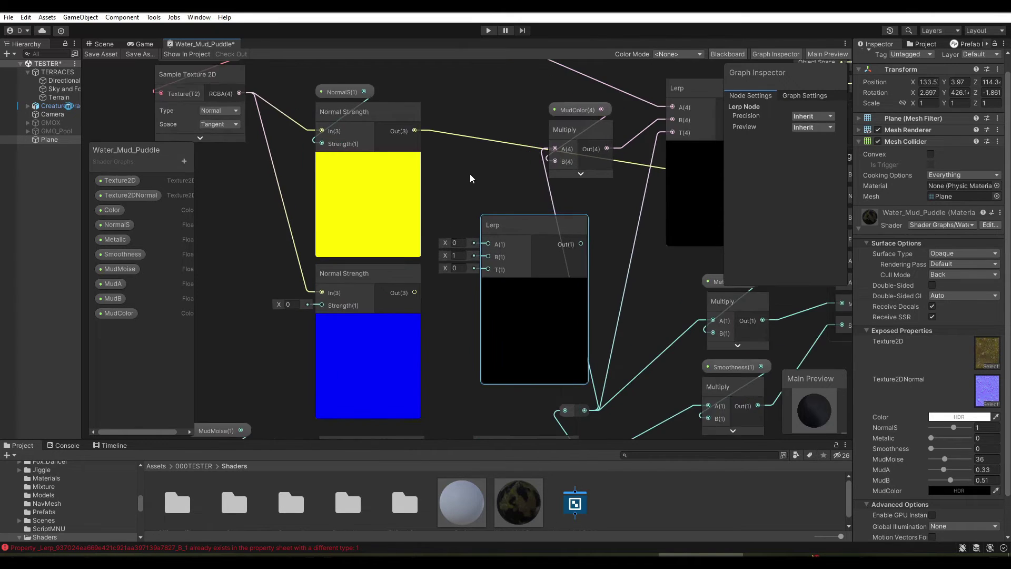
Feed the two Normal Strength outputs into Lerp A and B, and the puddle mask into T
{"action": "left_click_drag", "start_coordinate": [415, 131], "coordinate": [488, 244]}
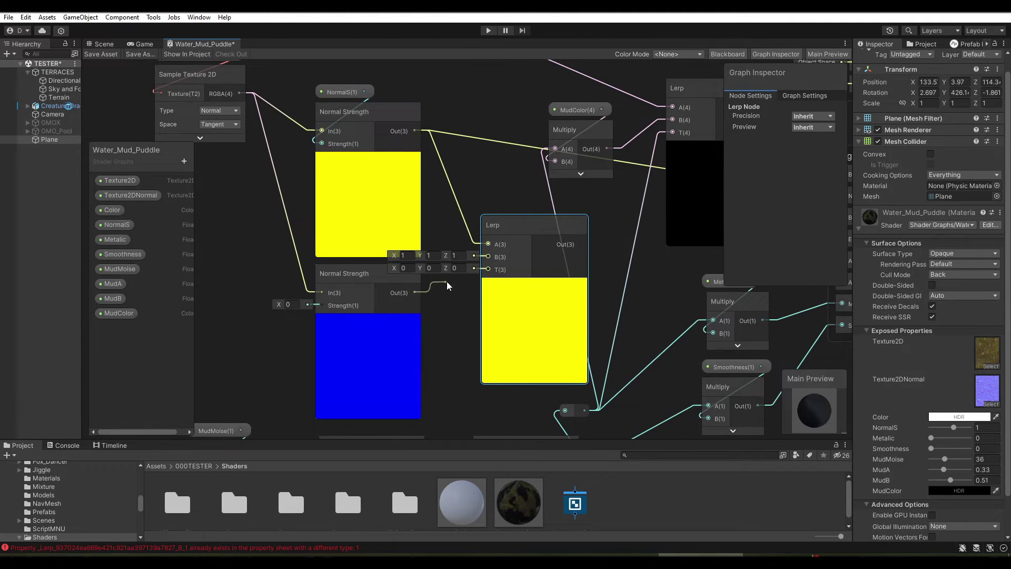
{"action": "left_click_drag", "start_coordinate": [414, 292], "coordinate": [475, 257]}
{"action": "scroll", "coordinate": [469, 268], "scroll_direction": "down", "scroll_amount": 2}
{"action": "middle_click_drag", "start_coordinate": [451, 320], "coordinate": [430, 260]}
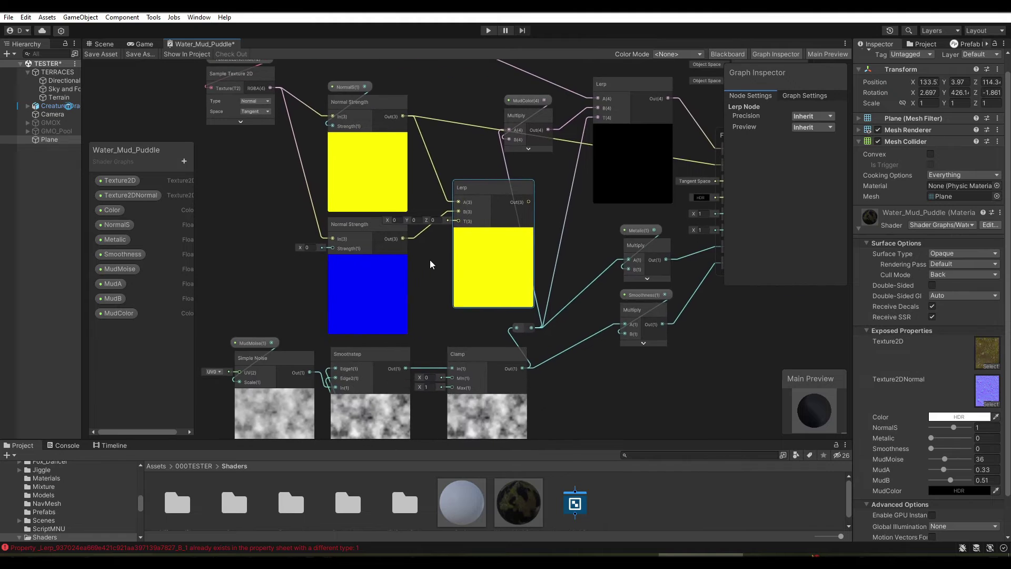
{"action": "left_click_drag", "start_coordinate": [536, 326], "coordinate": [566, 309]}
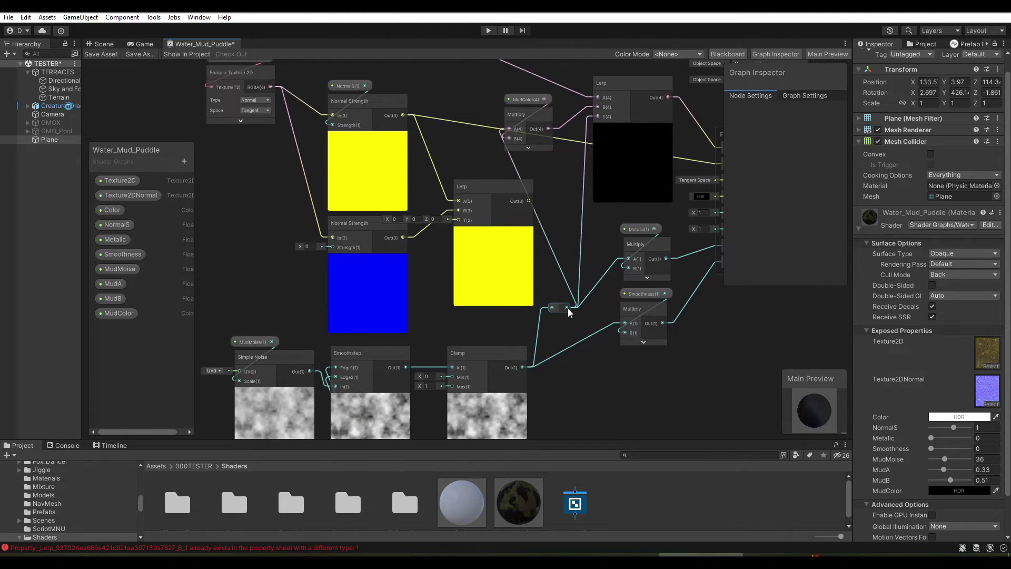
{"action": "left_click_drag", "start_coordinate": [567, 308], "coordinate": [458, 221]}
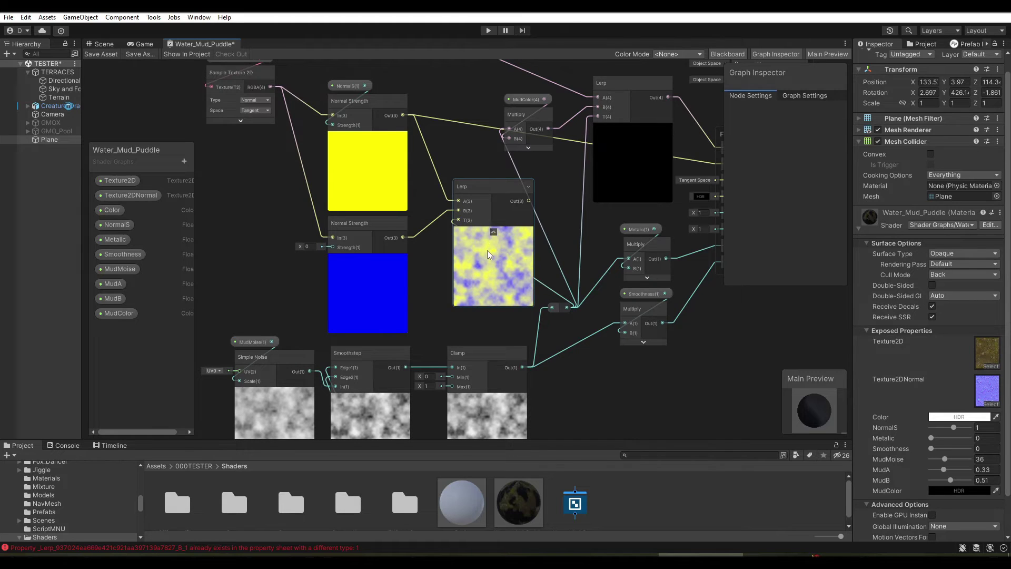
Collapse the Lerp previews and plug the blended normal into the Fragment Normal
{"action": "scroll", "coordinate": [487, 251], "scroll_direction": "up", "scroll_amount": 1}
{"action": "scroll", "coordinate": [488, 250], "scroll_direction": "up", "scroll_amount": 1}
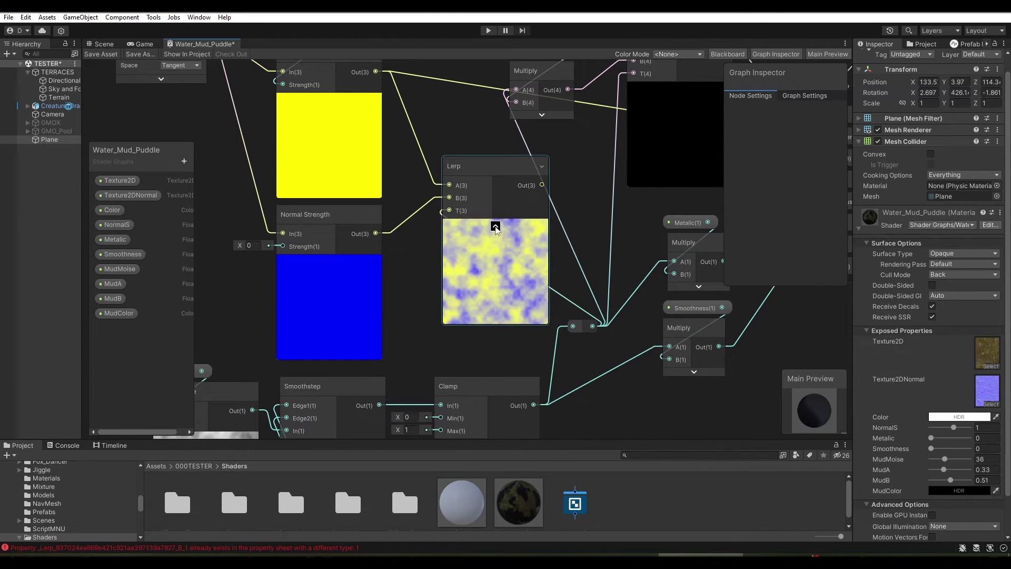
{"action": "left_click", "coordinate": [495, 227]}
{"action": "scroll", "coordinate": [508, 176], "scroll_direction": "down", "scroll_amount": 2}
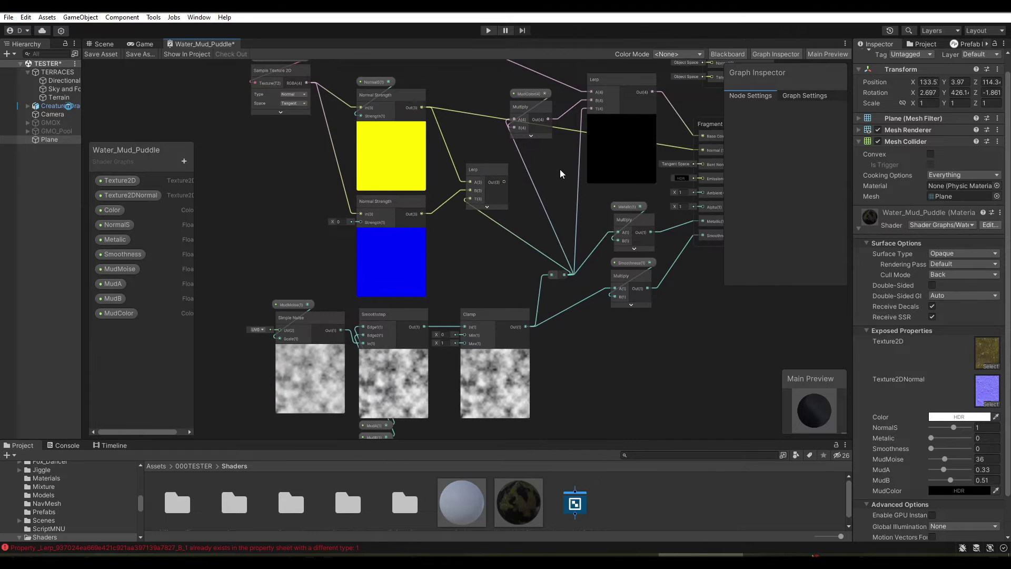
{"action": "middle_click_drag", "start_coordinate": [560, 169], "coordinate": [453, 226]}
{"action": "scroll", "coordinate": [453, 226], "scroll_direction": "up", "scroll_amount": 1}
{"action": "scroll", "coordinate": [448, 229], "scroll_direction": "up", "scroll_amount": 1}
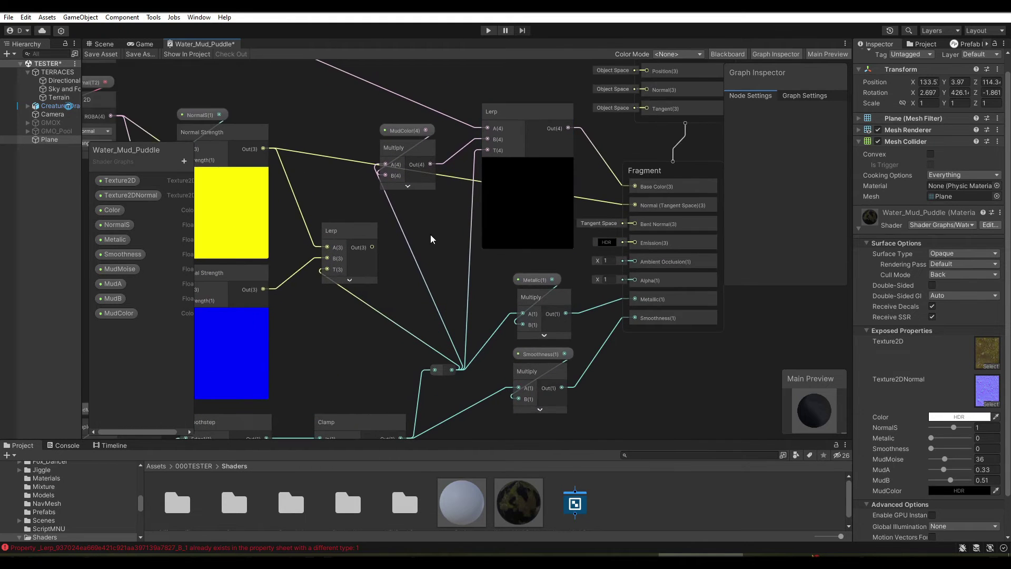
{"action": "scroll", "coordinate": [495, 98], "scroll_direction": "down", "scroll_amount": 1}
{"action": "middle_click_drag", "start_coordinate": [495, 99], "coordinate": [488, 140]}
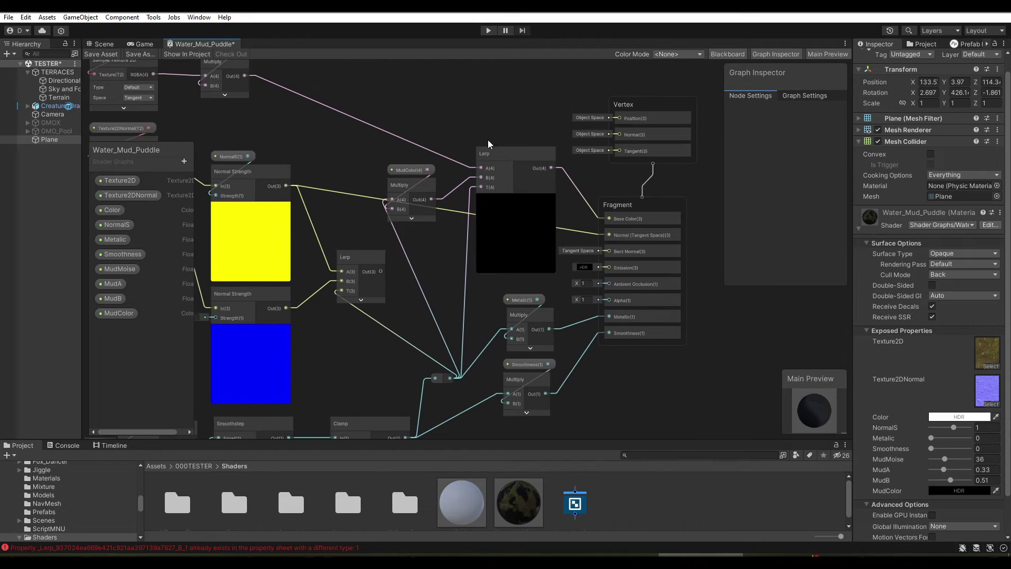
{"action": "left_click", "coordinate": [514, 203]}
{"action": "left_click_drag", "start_coordinate": [503, 159], "coordinate": [507, 140]}
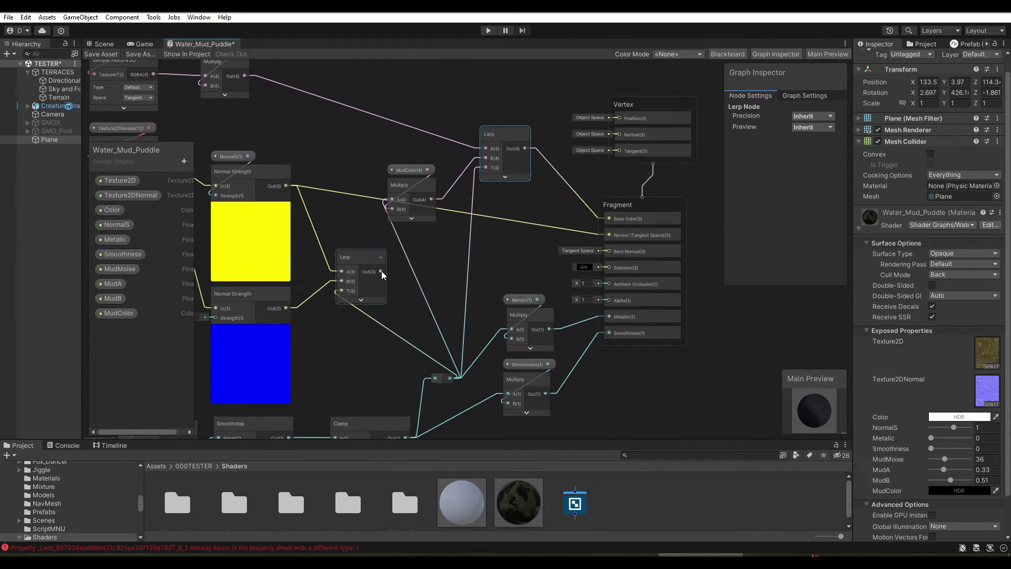
{"action": "left_click_drag", "start_coordinate": [380, 271], "coordinate": [607, 235]}
Zoom out to view the whole graph and save it with Ctrl+S
{"action": "middle_click_drag", "start_coordinate": [435, 243], "coordinate": [420, 169]}
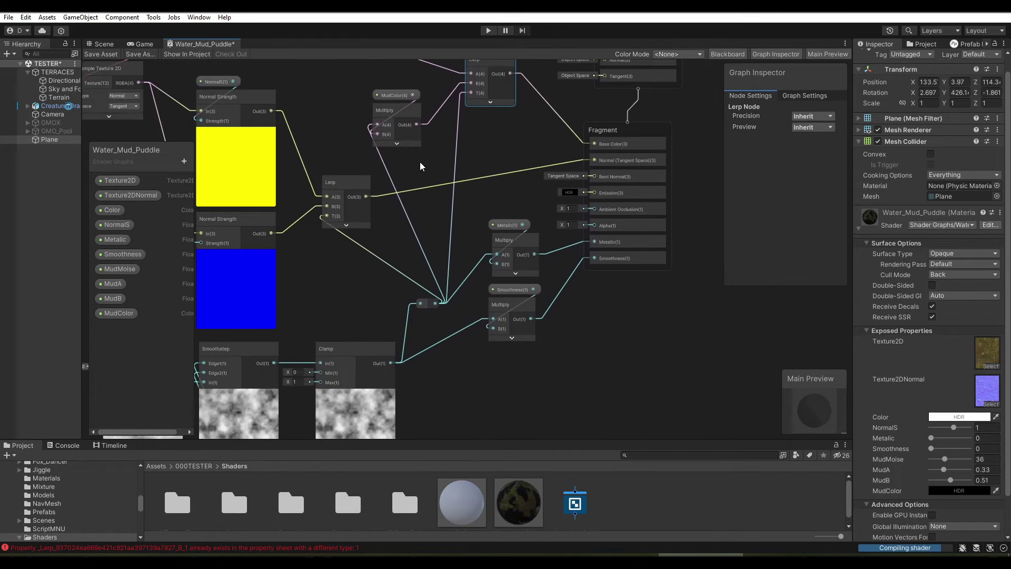
{"action": "scroll", "coordinate": [385, 263], "scroll_direction": "down", "scroll_amount": 2}
{"action": "middle_click_drag", "start_coordinate": [374, 254], "coordinate": [441, 267]}
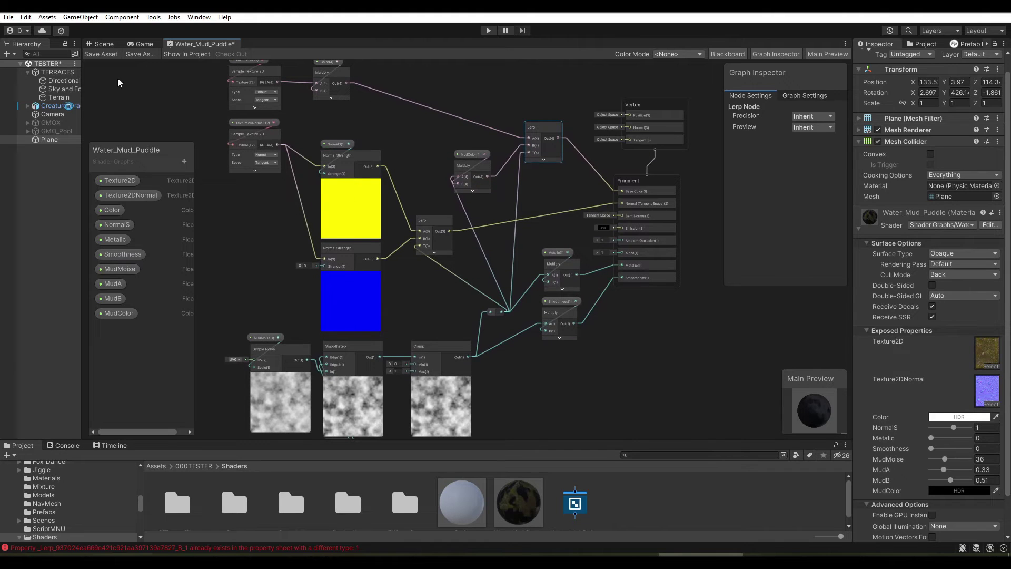
{"action": "key", "text": "ctrl+s"}
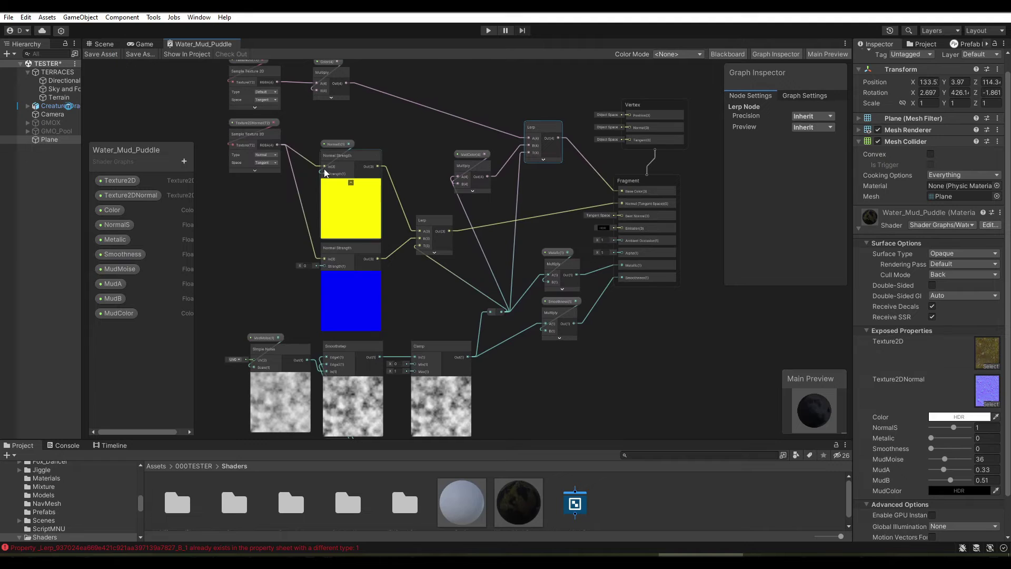
Lighten MudColor from black to a pale pinkish grey in the HDR picker
{"action": "left_click", "coordinate": [101, 44]}
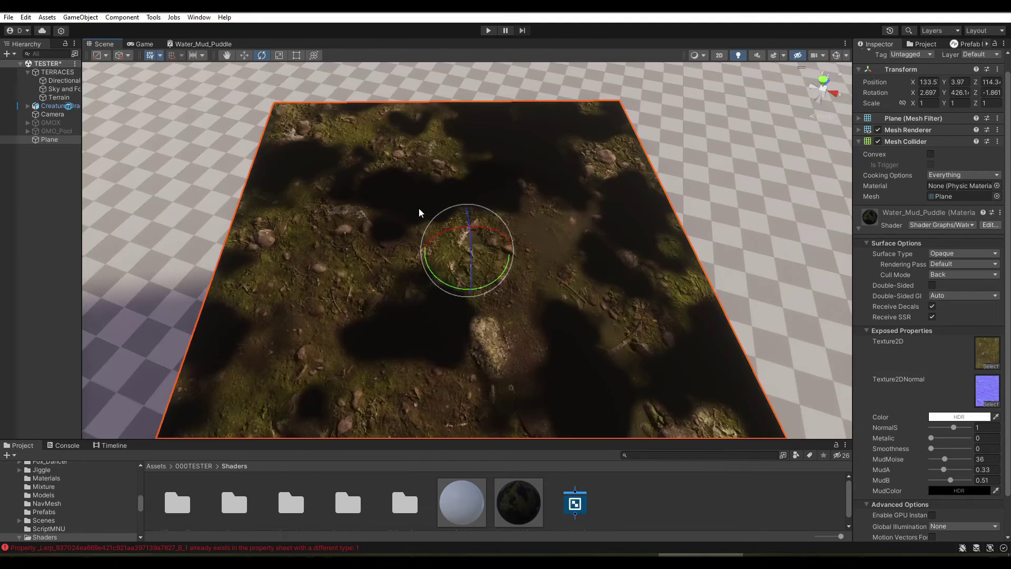
{"action": "left_click", "coordinate": [937, 489]}
{"action": "mouse_move", "coordinate": [918, 370]}
{"action": "left_mouse_down"}
{"action": "mouse_move", "coordinate": [916, 325]}
{"action": "mouse_move", "coordinate": [929, 358]}
{"action": "mouse_move", "coordinate": [923, 341]}
{"action": "left_mouse_up"}
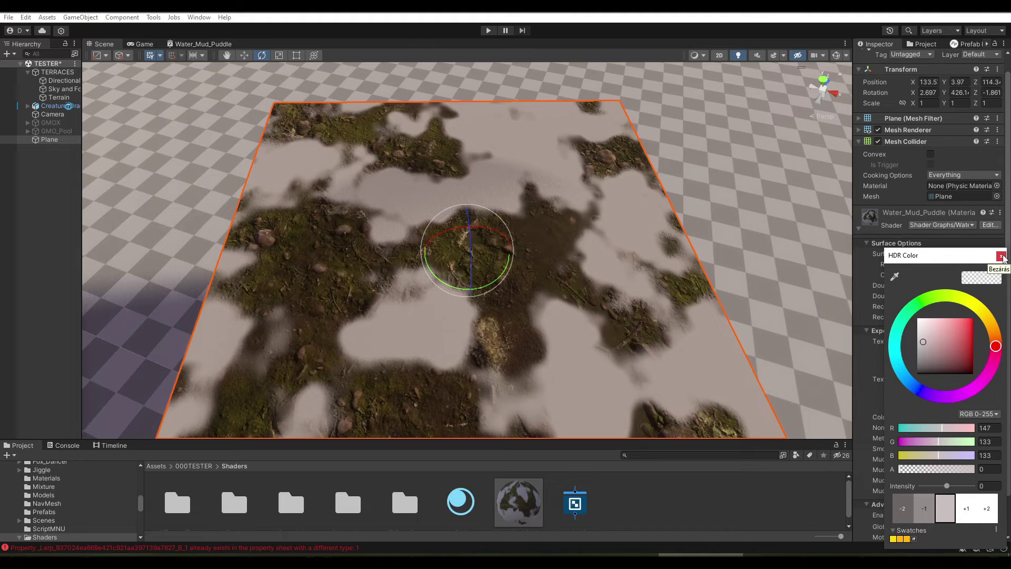
{"action": "left_click", "coordinate": [1001, 256]}
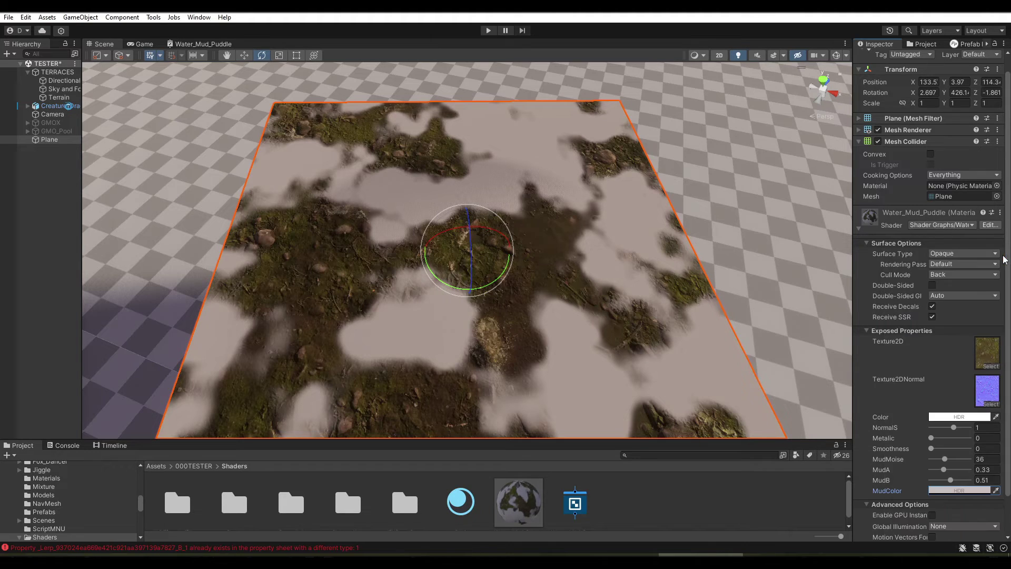
Set Metallic to 0.31 and Smoothness to 1, tilting the plane to check the gloss
{"action": "left_click_drag", "start_coordinate": [931, 438], "coordinate": [971, 450]}
{"action": "left_click", "coordinate": [932, 448]}
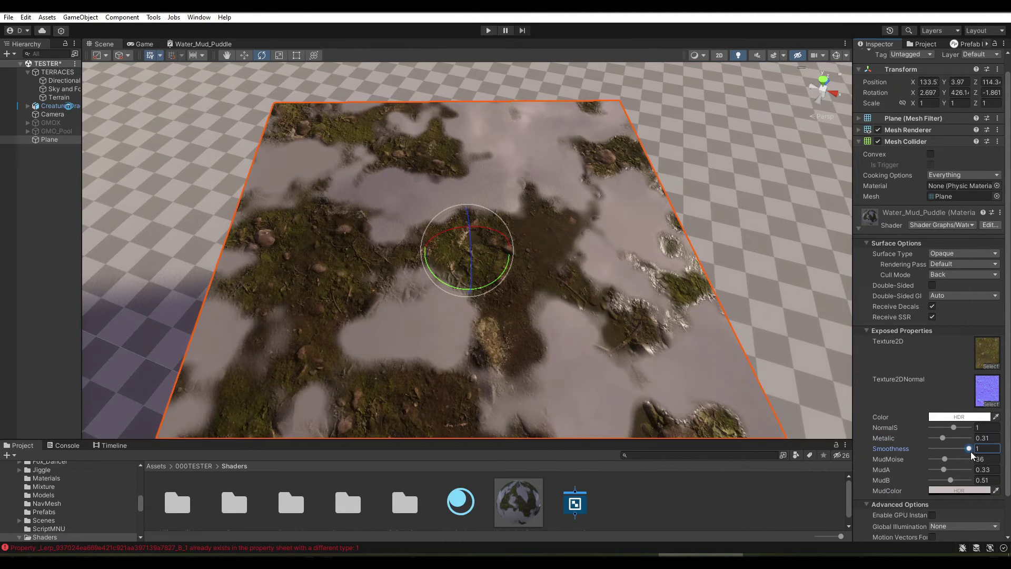
{"action": "mouse_move", "coordinate": [492, 267]}
{"action": "left_mouse_down"}
{"action": "mouse_move", "coordinate": [471, 270]}
{"action": "mouse_move", "coordinate": [517, 257]}
{"action": "mouse_move", "coordinate": [506, 256]}
{"action": "left_mouse_up"}
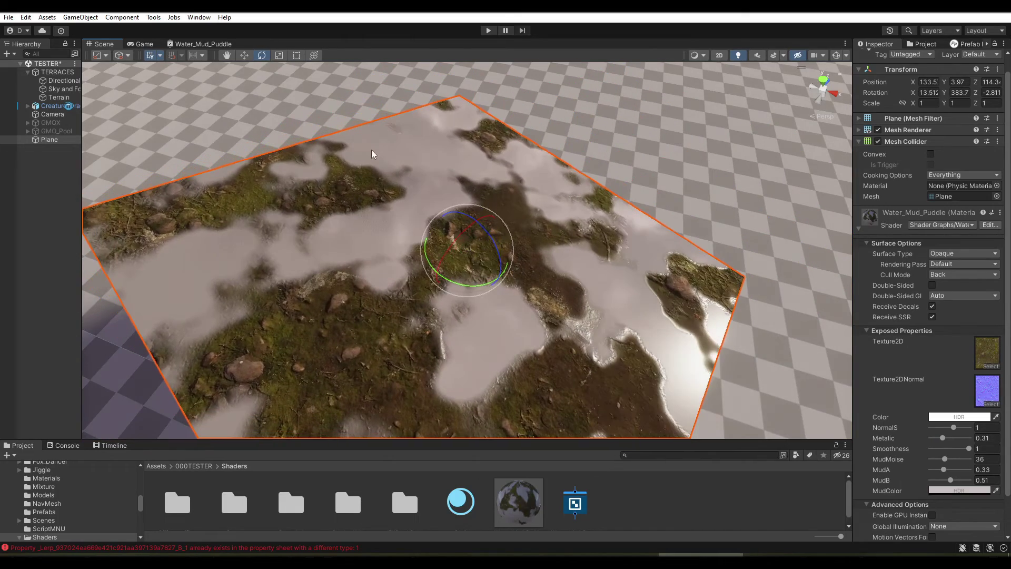
{"action": "left_click", "coordinate": [213, 45]}
Show the MudColor Multiply node's preview and place MudColor above it
{"action": "middle_click_drag", "start_coordinate": [444, 131], "coordinate": [418, 197]}
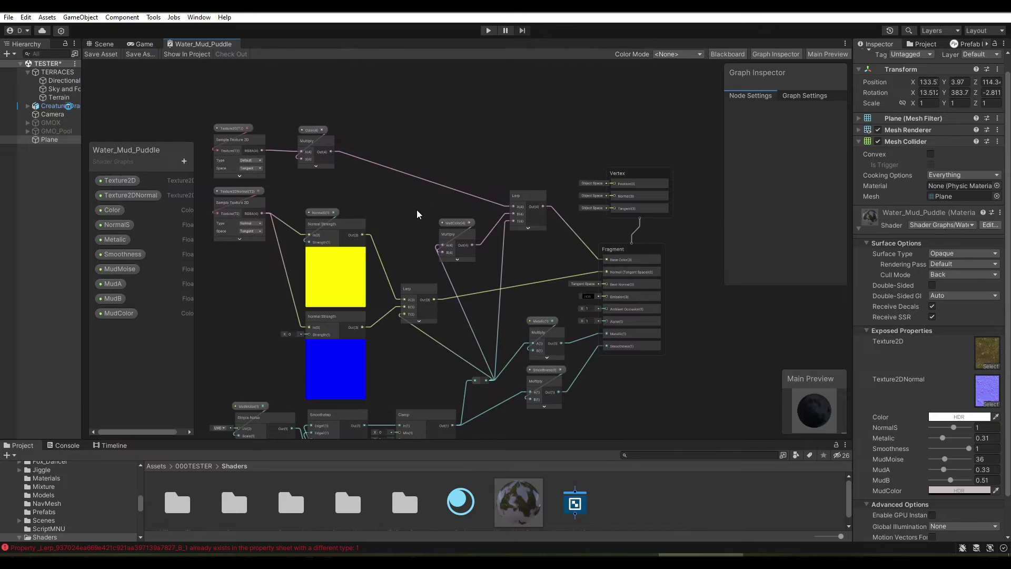
{"action": "scroll", "coordinate": [419, 208], "scroll_direction": "up", "scroll_amount": 2}
{"action": "scroll", "coordinate": [418, 198], "scroll_direction": "up", "scroll_amount": 2}
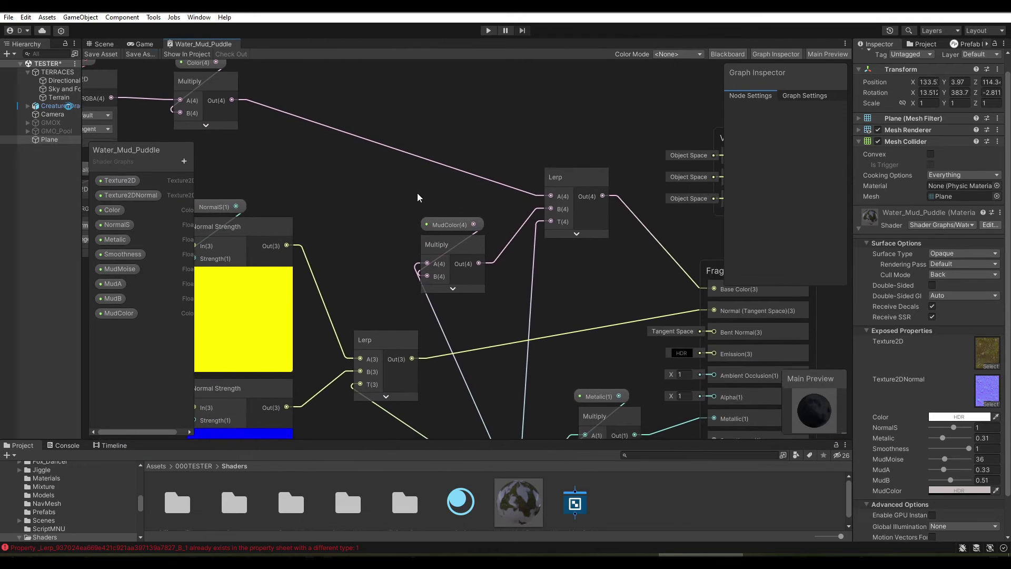
{"action": "scroll", "coordinate": [421, 200], "scroll_direction": "up", "scroll_amount": 1}
{"action": "scroll", "coordinate": [459, 204], "scroll_direction": "up", "scroll_amount": 1}
{"action": "scroll", "coordinate": [460, 227], "scroll_direction": "up", "scroll_amount": 2}
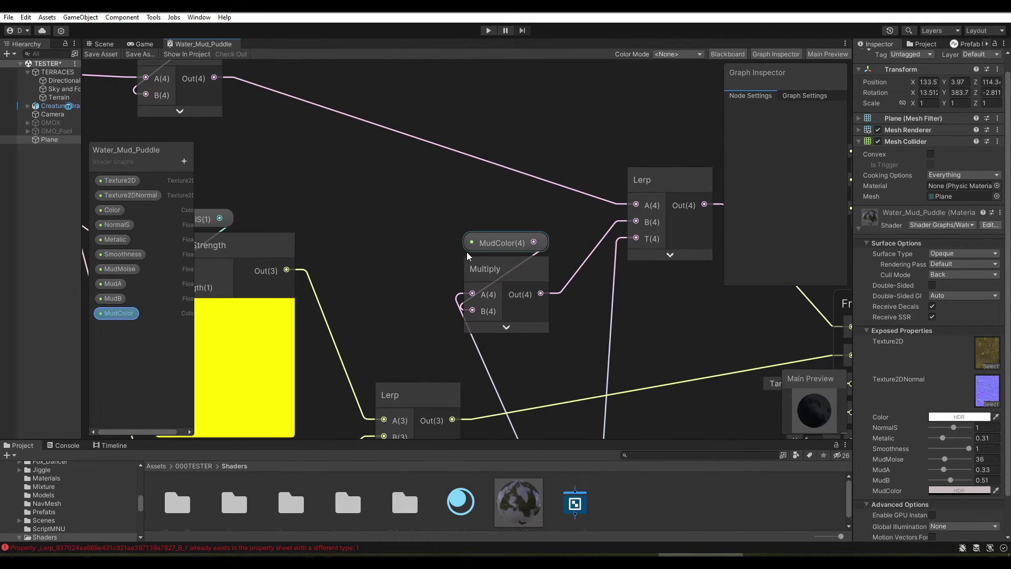
{"action": "left_click", "coordinate": [502, 301]}
{"action": "scroll", "coordinate": [502, 302], "scroll_direction": "down", "scroll_amount": 1}
{"action": "scroll", "coordinate": [506, 294], "scroll_direction": "down", "scroll_amount": 1}
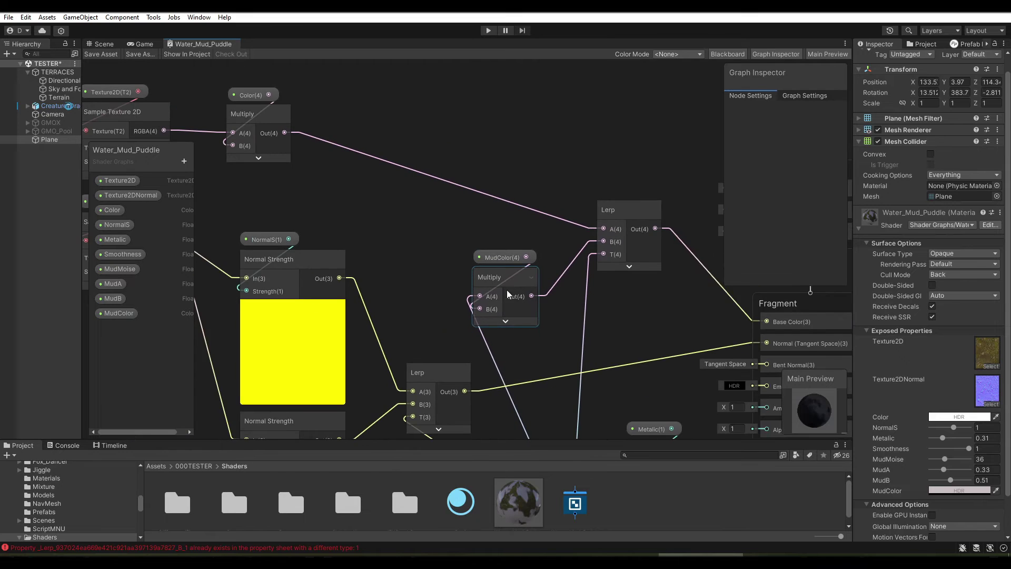
{"action": "left_click", "coordinate": [505, 321]}
{"action": "mouse_move", "coordinate": [493, 257]}
{"action": "left_mouse_down"}
{"action": "mouse_move", "coordinate": [499, 248]}
{"action": "mouse_move", "coordinate": [541, 266]}
{"action": "left_mouse_up"}
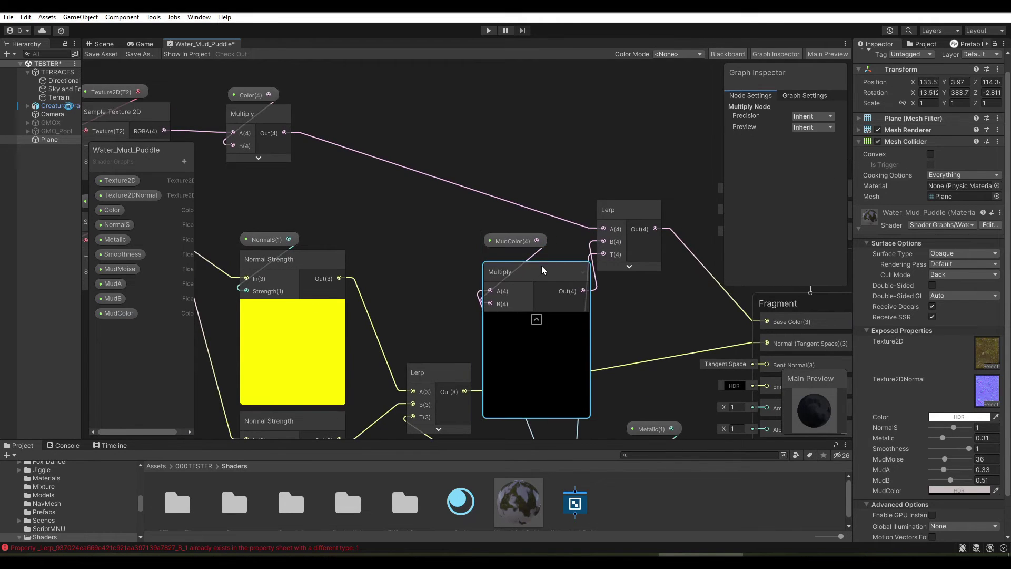
Wire the Sample Texture 2D RGBA output into the MudColor Multiply's A input
{"action": "middle_click_drag", "start_coordinate": [526, 352], "coordinate": [515, 175]}
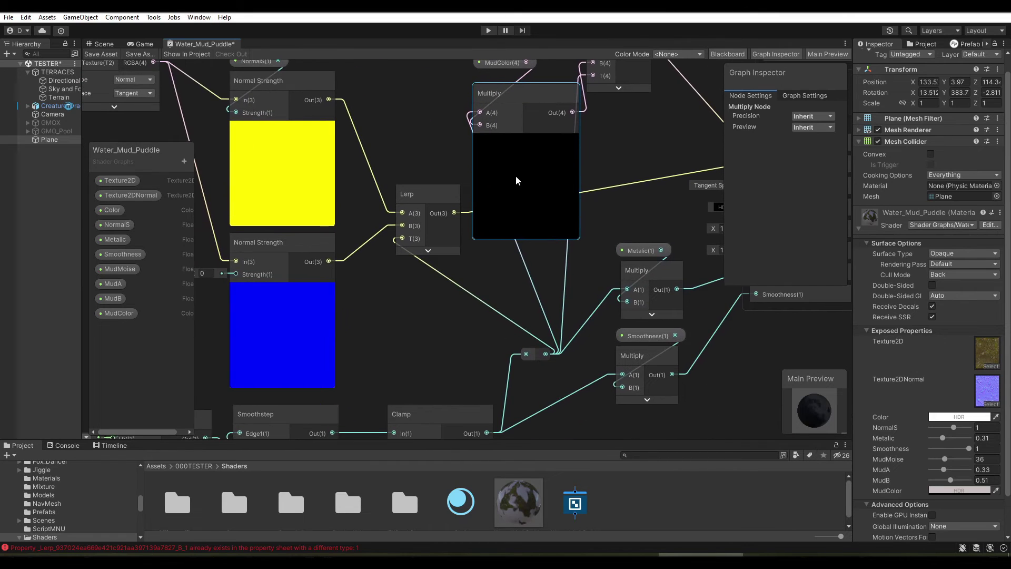
{"action": "left_click", "coordinate": [523, 270]}
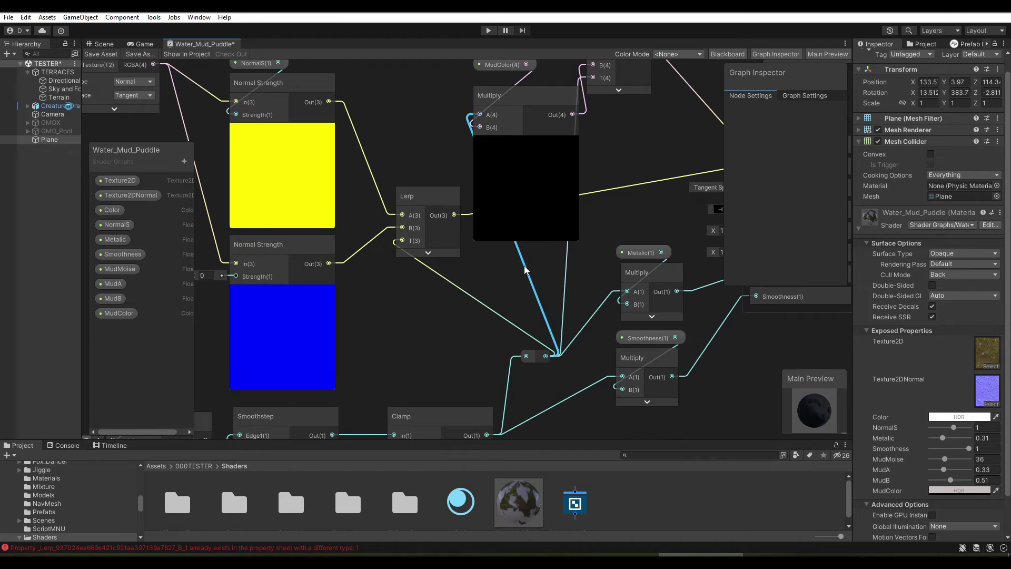
{"action": "middle_click_drag", "start_coordinate": [432, 144], "coordinate": [452, 276]}
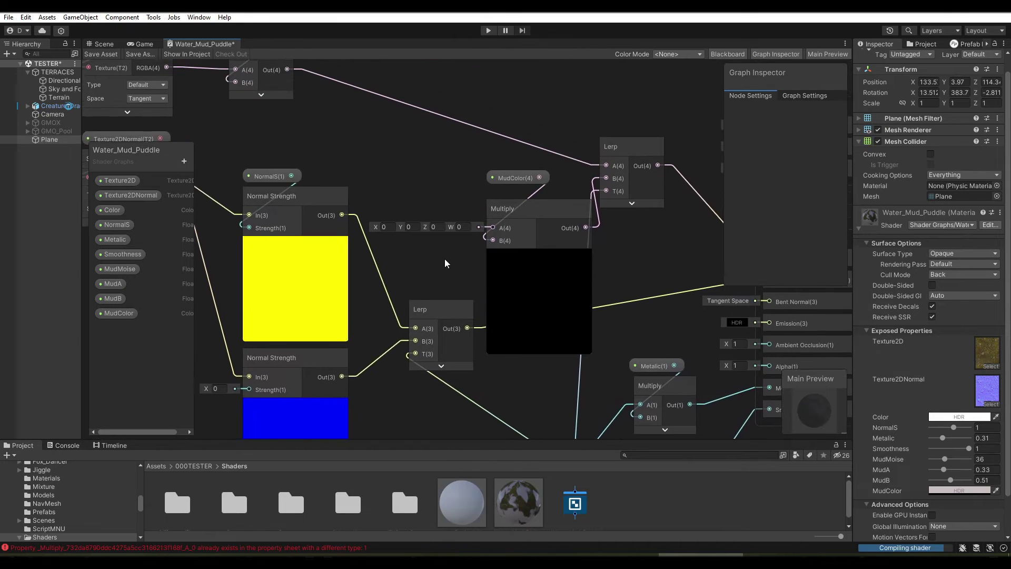
{"action": "middle_click_drag", "start_coordinate": [295, 87], "coordinate": [367, 143]}
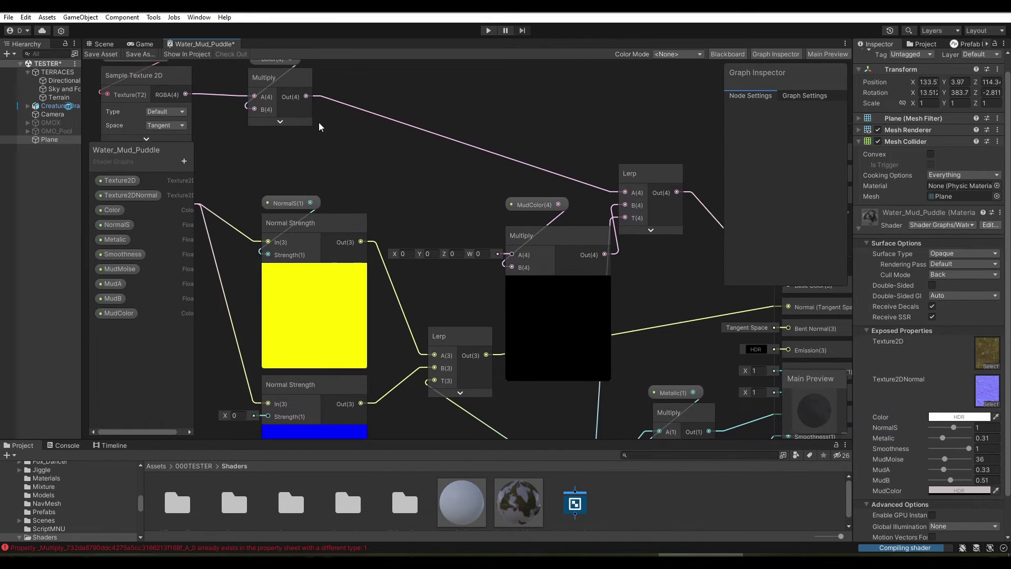
{"action": "left_click_drag", "start_coordinate": [239, 116], "coordinate": [555, 276]}
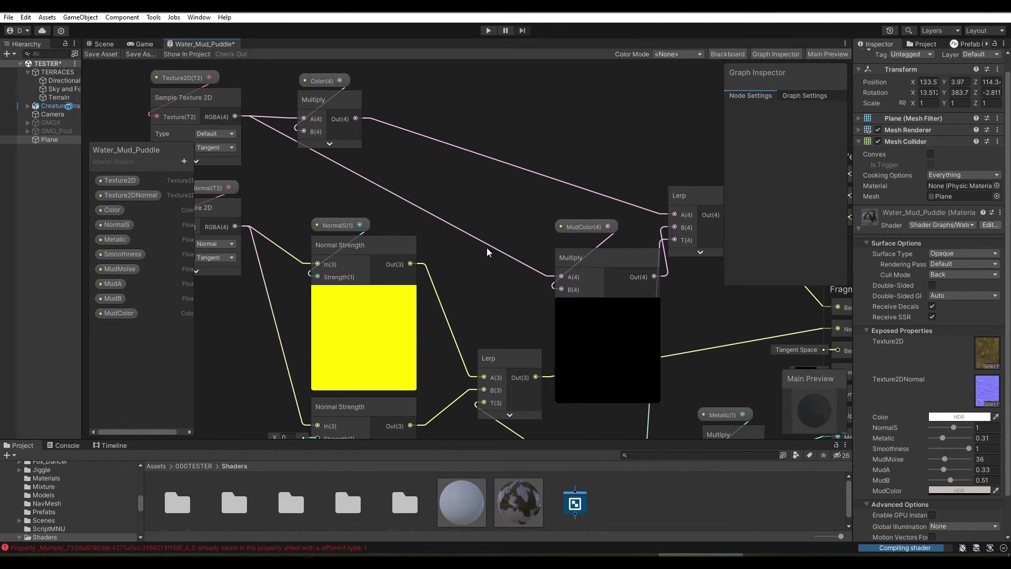
{"action": "scroll", "coordinate": [486, 247], "scroll_direction": "down", "scroll_amount": 3}
Stack the MudColor Multiply pair beneath the Color Multiply nodes
{"action": "left_click", "coordinate": [570, 290]}
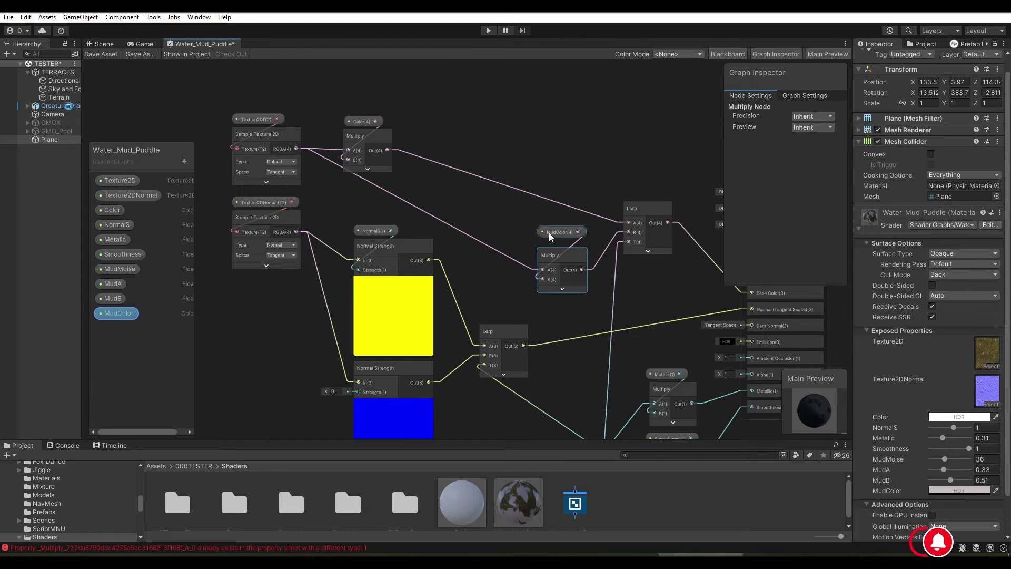
{"action": "mouse_move", "coordinate": [549, 233]}
{"action": "left_mouse_down"}
{"action": "mouse_move", "coordinate": [526, 299]}
{"action": "mouse_move", "coordinate": [552, 303]}
{"action": "left_mouse_up"}
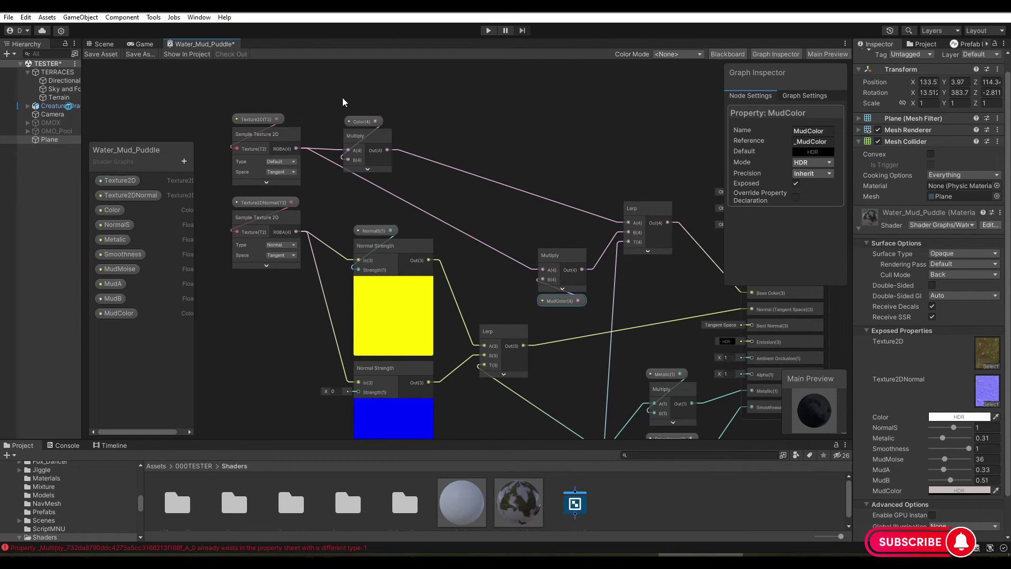
{"action": "mouse_move", "coordinate": [342, 97]}
{"action": "left_mouse_down"}
{"action": "mouse_move", "coordinate": [382, 143]}
{"action": "mouse_move", "coordinate": [458, 117]}
{"action": "left_mouse_up"}
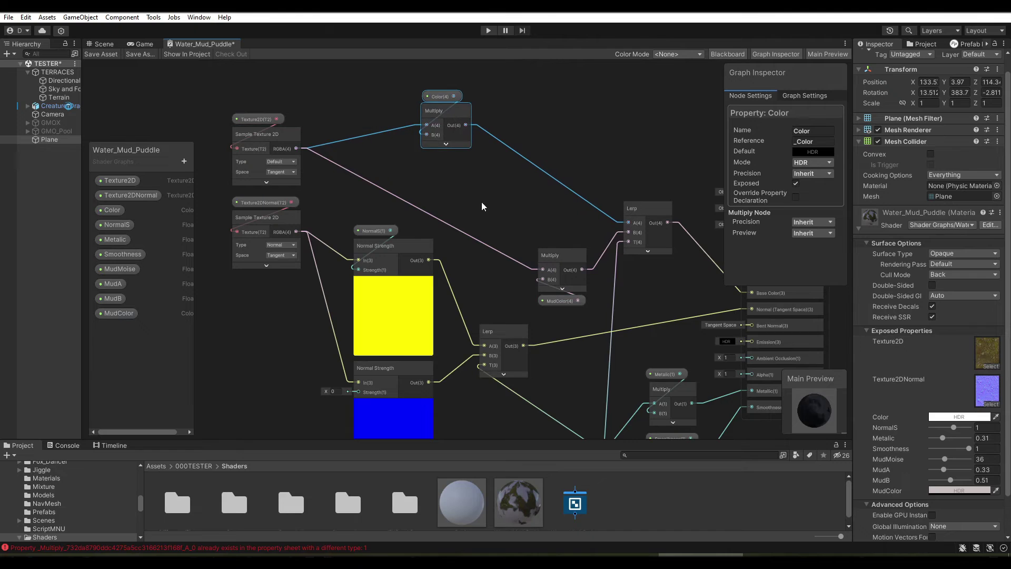
{"action": "left_click", "coordinate": [525, 234]}
{"action": "left_click_drag", "start_coordinate": [570, 308], "coordinate": [572, 309]}
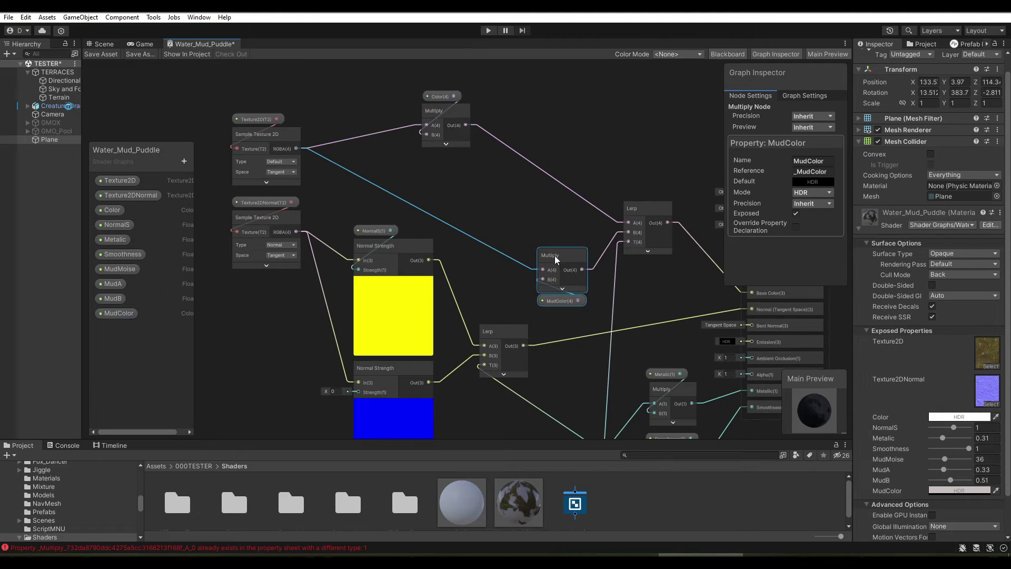
{"action": "left_click_drag", "start_coordinate": [554, 255], "coordinate": [437, 164]}
Tuck the Lerp node beside the two Multiply nodes, near the Fragment output stack
{"action": "middle_click_drag", "start_coordinate": [500, 228], "coordinate": [427, 213]}
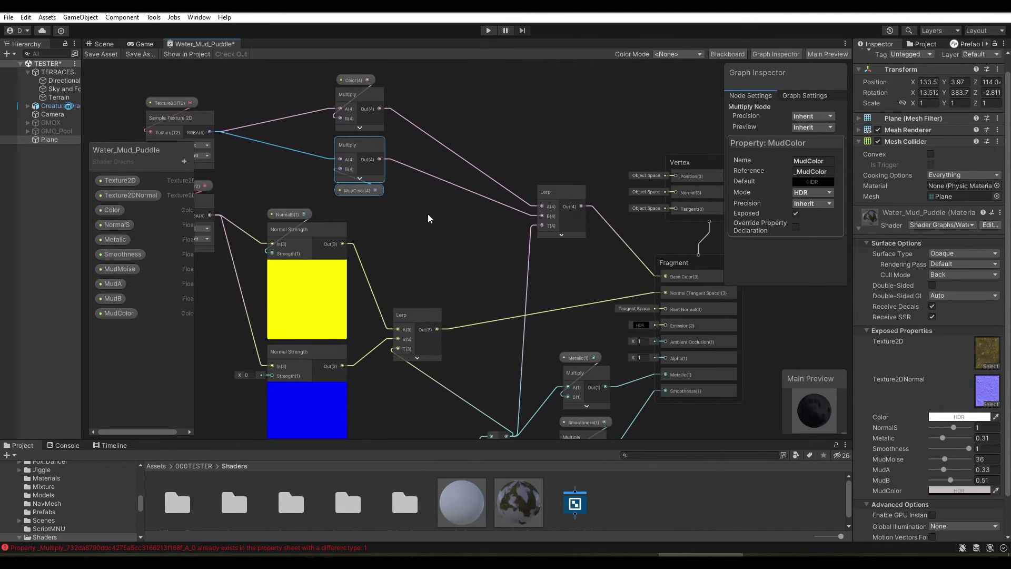
{"action": "mouse_move", "coordinate": [539, 197]}
{"action": "left_mouse_down"}
{"action": "mouse_move", "coordinate": [453, 130]}
{"action": "mouse_move", "coordinate": [409, 123]}
{"action": "left_mouse_up"}
{"action": "middle_click_drag", "start_coordinate": [298, 131], "coordinate": [414, 146]}
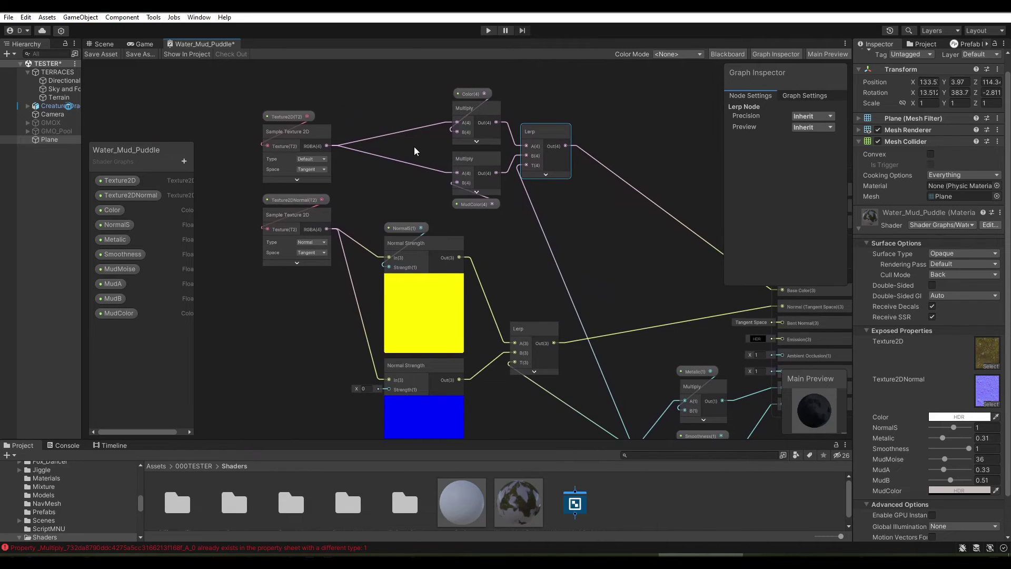
{"action": "middle_click_drag", "start_coordinate": [511, 231], "coordinate": [456, 170]}
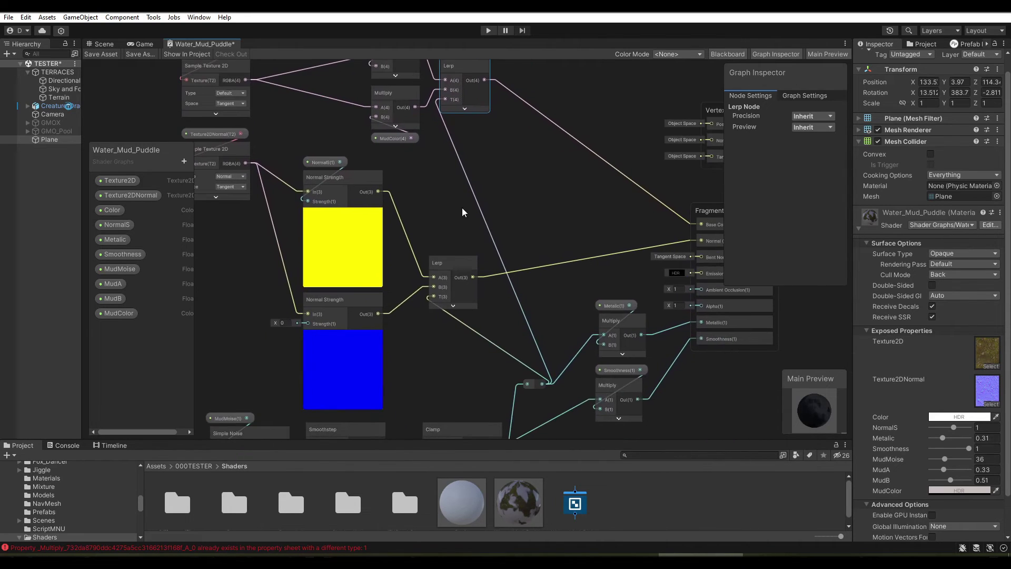
{"action": "scroll", "coordinate": [462, 207], "scroll_direction": "down", "scroll_amount": 1}
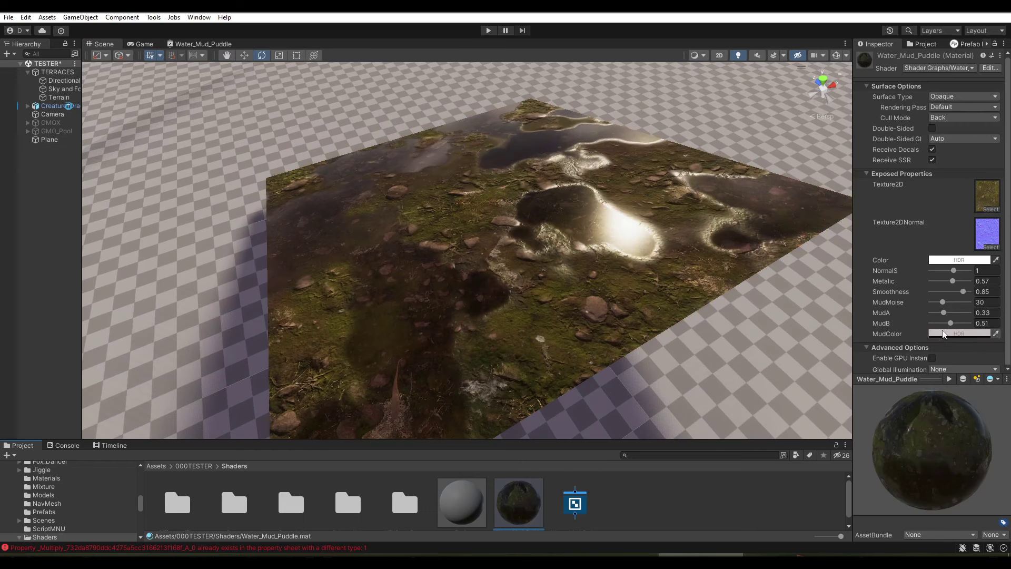
Set MudColor to light grey in the HDR picker and raise MudMoise to 19
{"action": "left_click", "coordinate": [942, 333]}
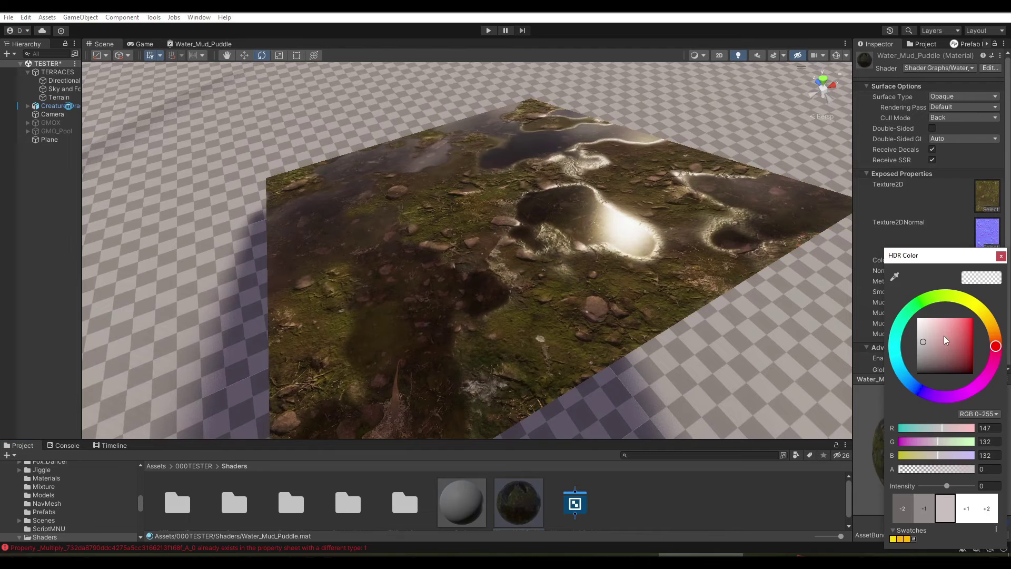
{"action": "mouse_move", "coordinate": [925, 341]}
{"action": "left_mouse_down"}
{"action": "mouse_move", "coordinate": [916, 380]}
{"action": "mouse_move", "coordinate": [910, 325]}
{"action": "left_mouse_up"}
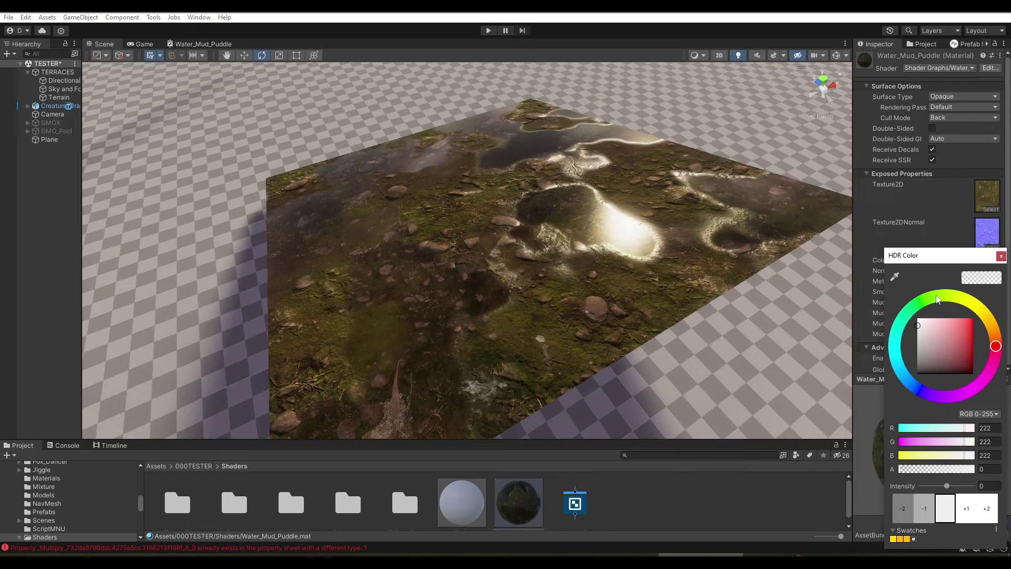
{"action": "left_click", "coordinate": [1000, 257]}
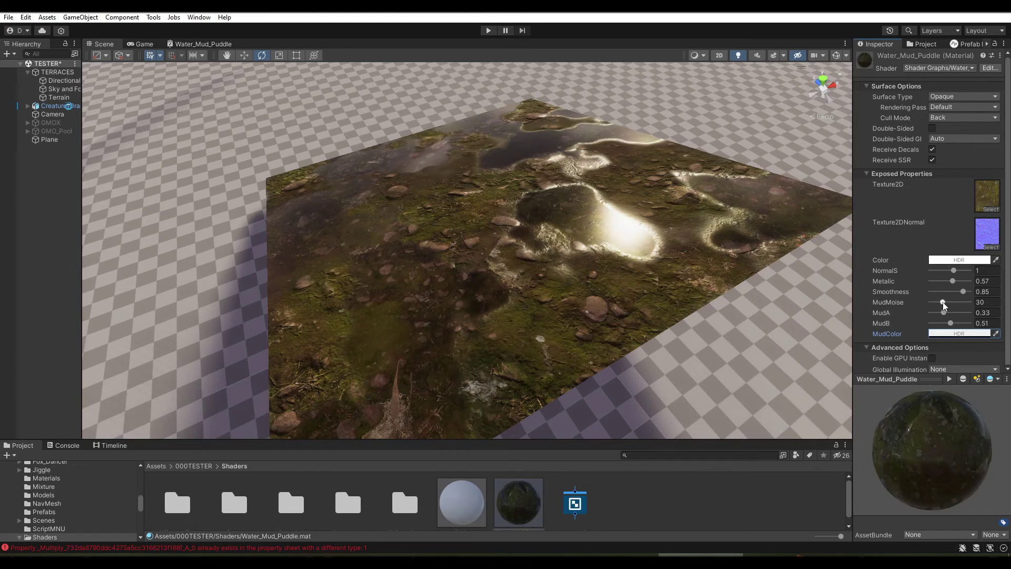
{"action": "mouse_move", "coordinate": [942, 302]}
{"action": "left_mouse_down"}
{"action": "mouse_move", "coordinate": [969, 303]}
{"action": "mouse_move", "coordinate": [937, 323]}
{"action": "mouse_move", "coordinate": [942, 314]}
{"action": "mouse_move", "coordinate": [946, 326]}
{"action": "left_mouse_up"}
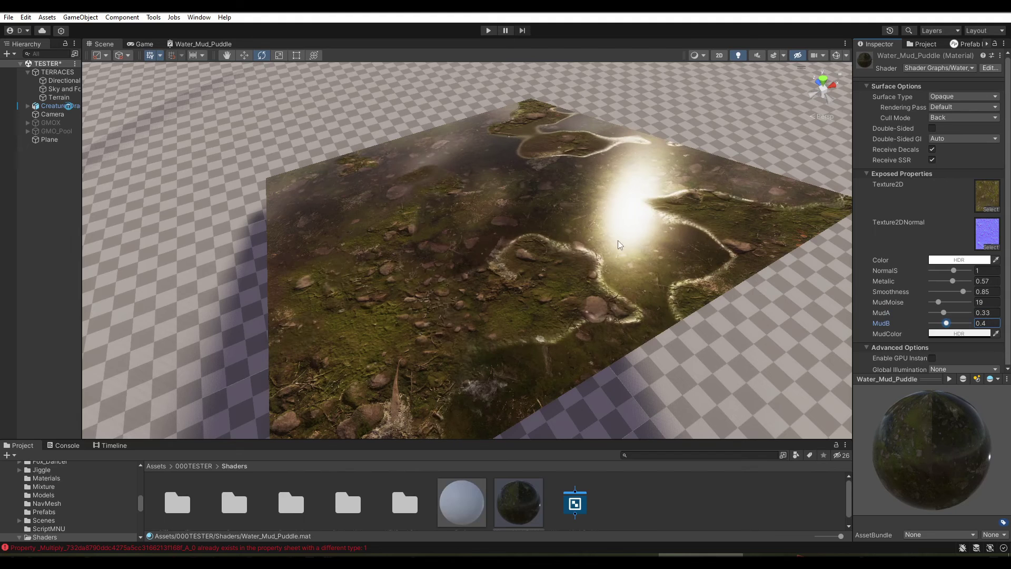
Select the Plane with the rotate tool active and lower the NormalS strength
{"action": "left_click", "coordinate": [573, 245]}
{"action": "key", "text": "r"}
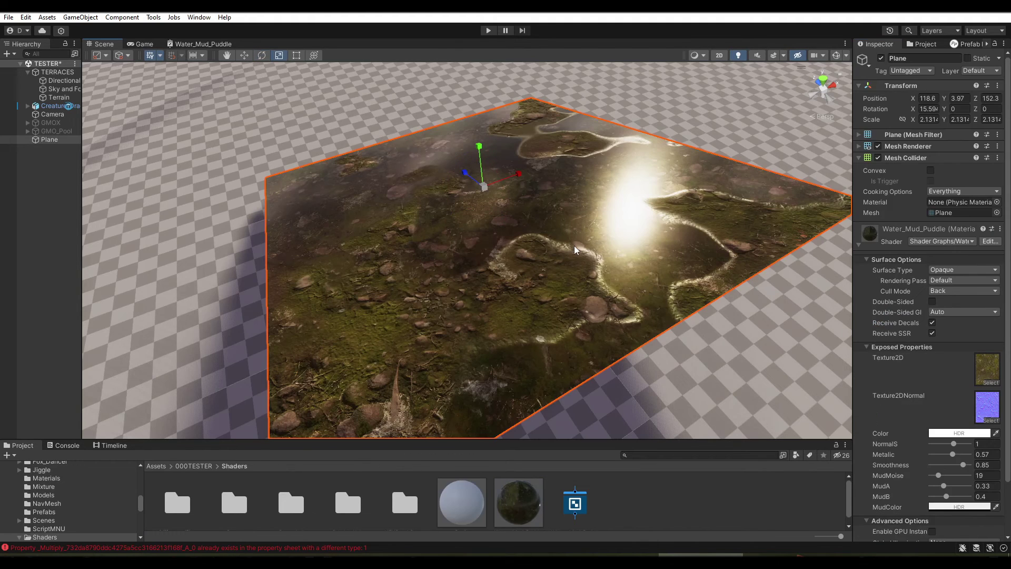
{"action": "key", "text": "e"}
{"action": "left_click_drag", "start_coordinate": [940, 247], "coordinate": [938, 250]}
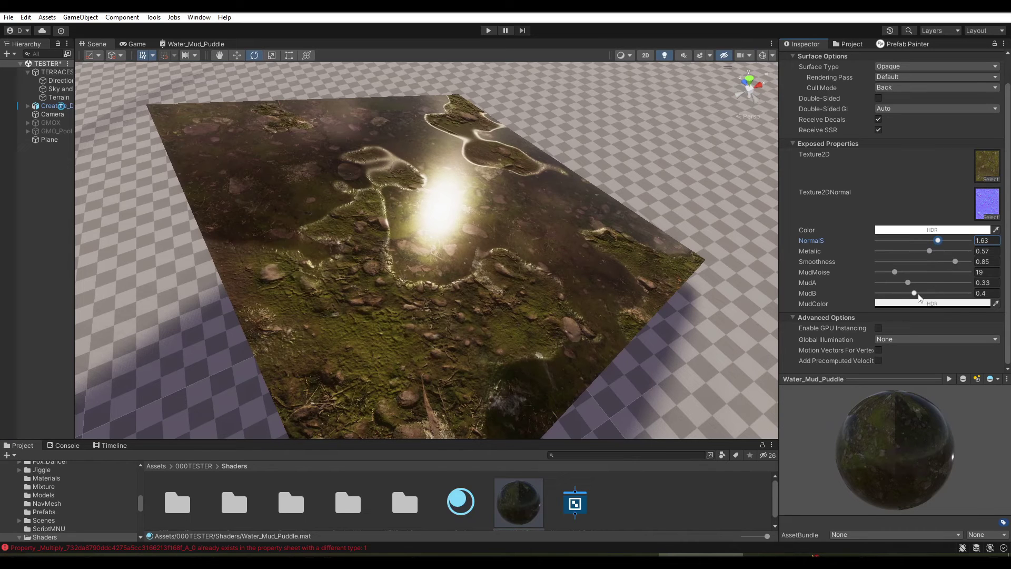
Sweep MudA between 0 and 1, lower MudB, and raise MudMoise to reshape the puddles
{"action": "mouse_move", "coordinate": [907, 283]}
{"action": "left_mouse_down"}
{"action": "mouse_move", "coordinate": [875, 285]}
{"action": "mouse_move", "coordinate": [1002, 314]}
{"action": "left_mouse_up"}
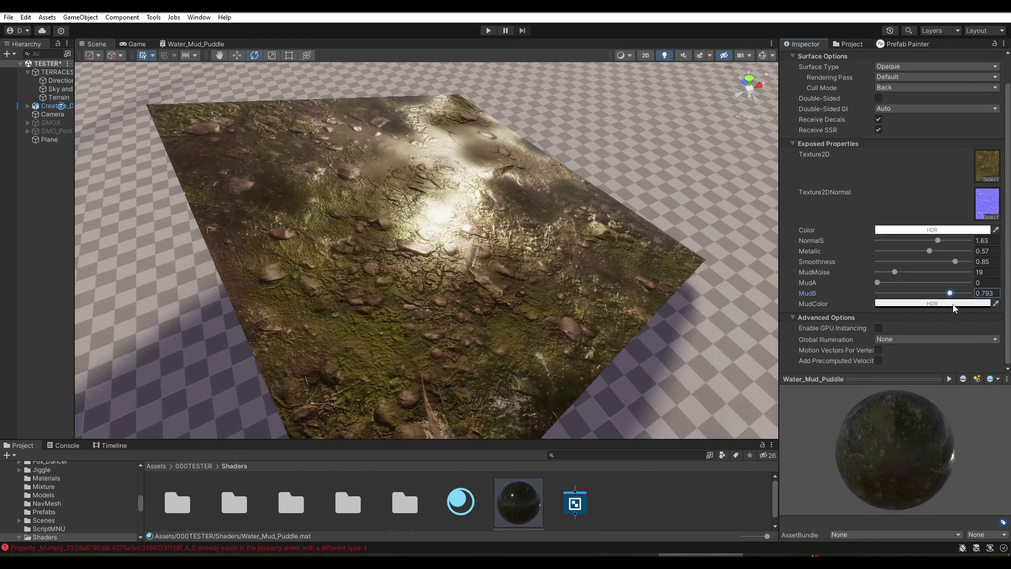
{"action": "left_click_drag", "start_coordinate": [877, 283], "coordinate": [1009, 296]}
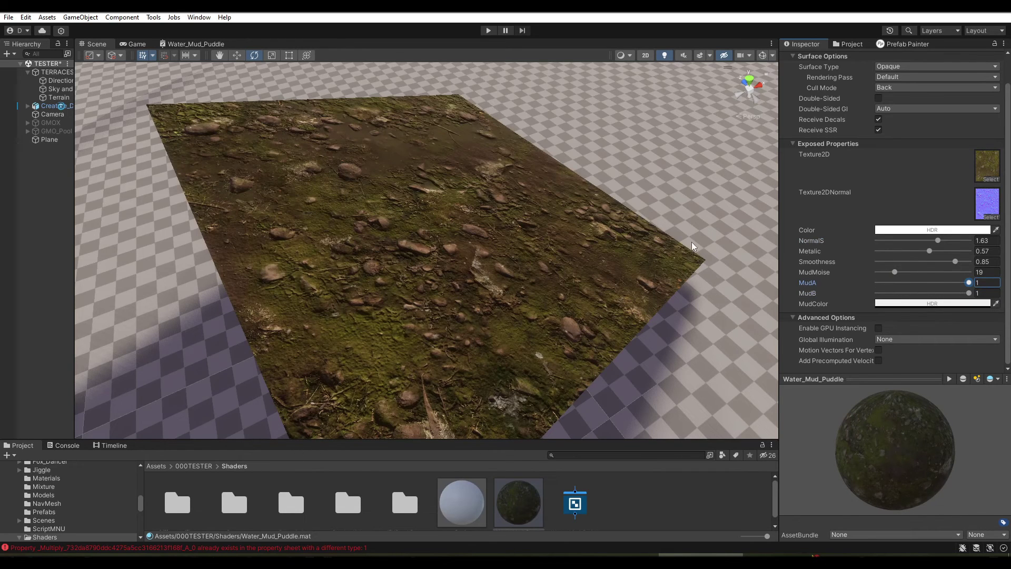
{"action": "mouse_move", "coordinate": [970, 285]}
{"action": "left_mouse_down"}
{"action": "mouse_move", "coordinate": [883, 301]}
{"action": "mouse_move", "coordinate": [898, 301]}
{"action": "left_mouse_up"}
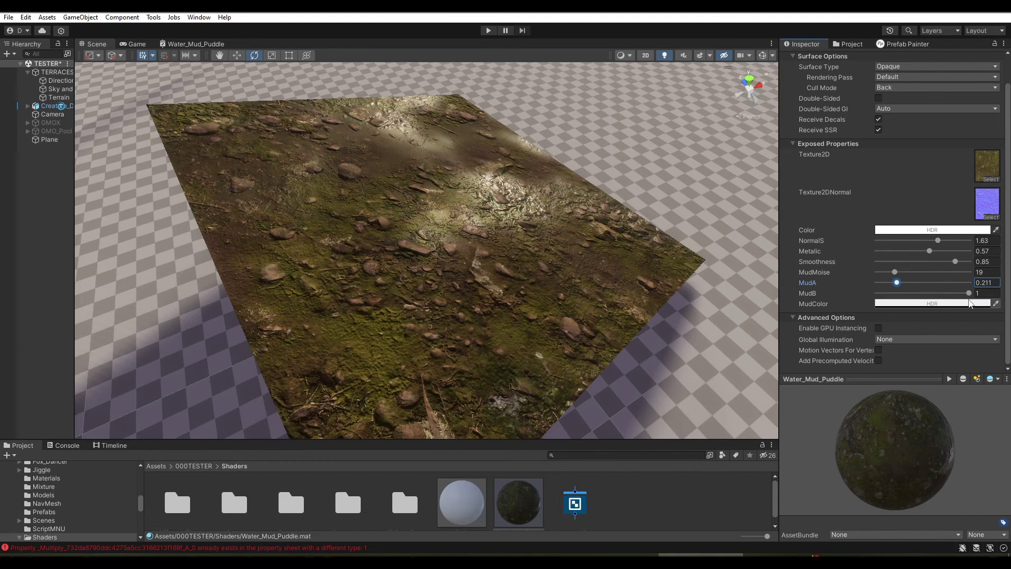
{"action": "left_click_drag", "start_coordinate": [970, 304], "coordinate": [926, 304]}
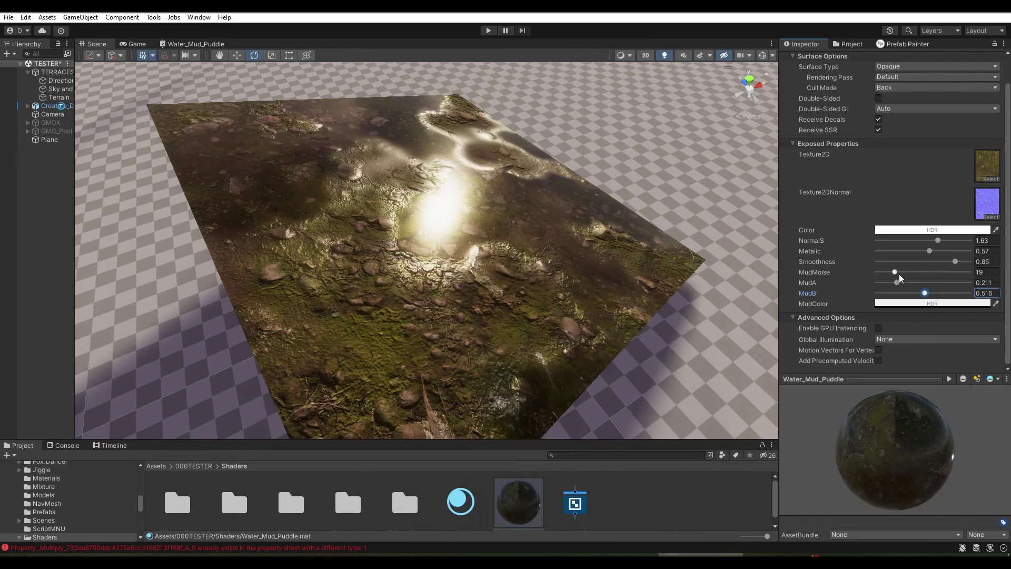
{"action": "mouse_move", "coordinate": [894, 272]}
{"action": "left_mouse_down"}
{"action": "mouse_move", "coordinate": [964, 306]}
{"action": "mouse_move", "coordinate": [896, 310]}
{"action": "left_mouse_up"}
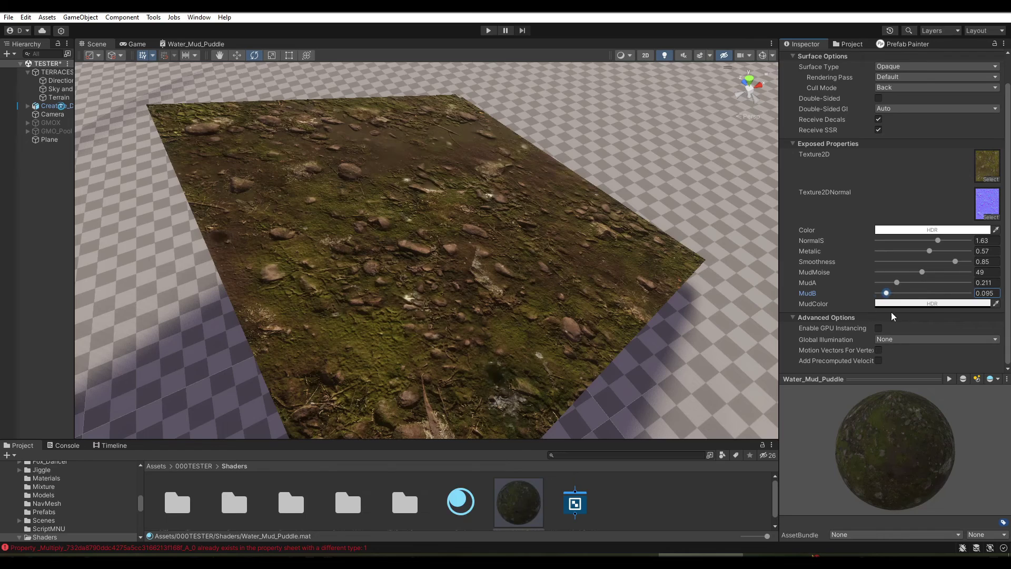
Settle on MudA 0.338 and MudB 0.556, then tilt the plane to view the puddles
{"action": "left_click_drag", "start_coordinate": [895, 310], "coordinate": [933, 313]}
{"action": "mouse_move", "coordinate": [896, 283]}
{"action": "left_mouse_down"}
{"action": "mouse_move", "coordinate": [872, 288]}
{"action": "mouse_move", "coordinate": [913, 297]}
{"action": "left_mouse_up"}
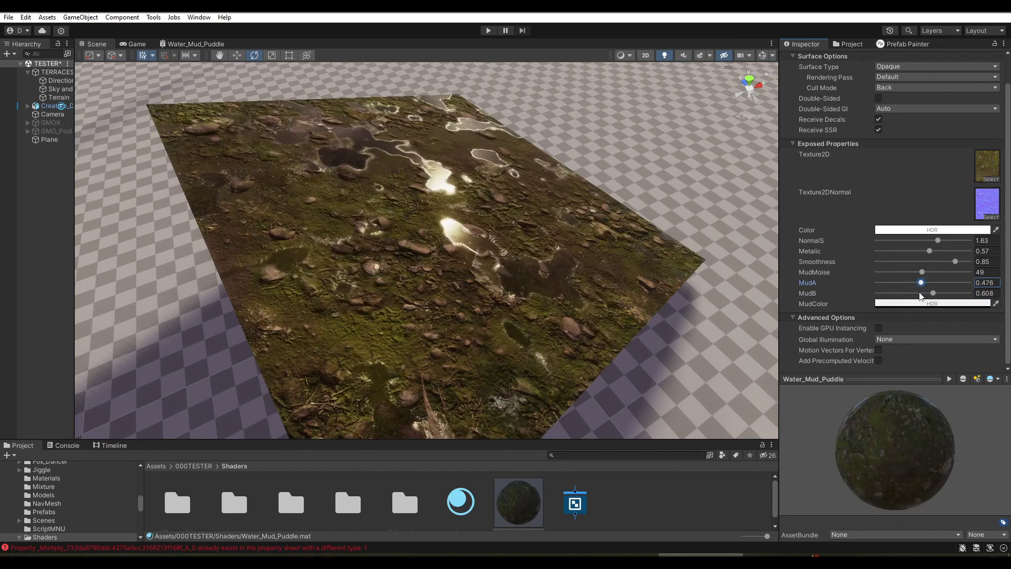
{"action": "mouse_move", "coordinate": [933, 294]}
{"action": "left_mouse_down"}
{"action": "mouse_move", "coordinate": [968, 294]}
{"action": "mouse_move", "coordinate": [887, 302]}
{"action": "mouse_move", "coordinate": [908, 302]}
{"action": "left_mouse_up"}
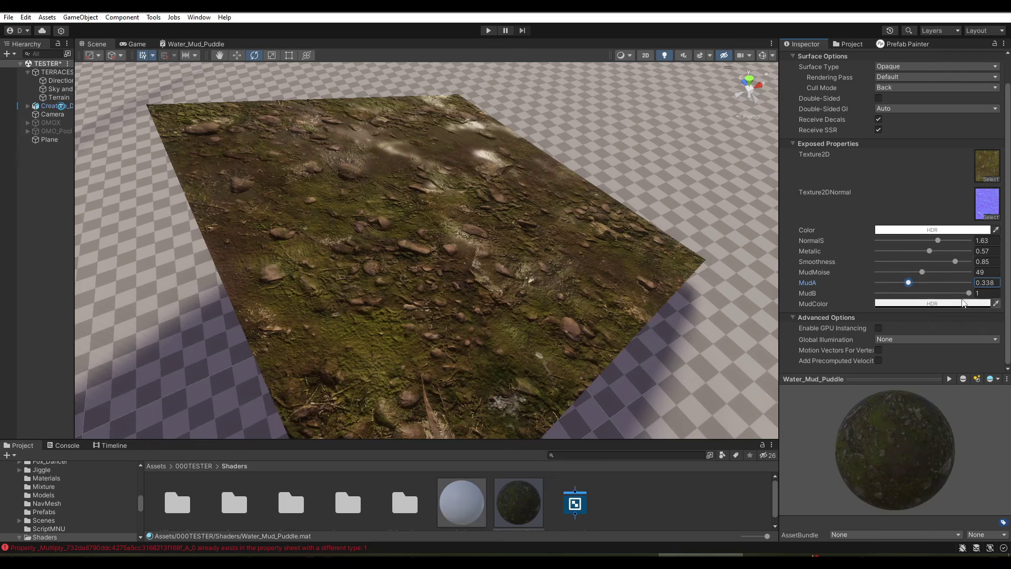
{"action": "mouse_move", "coordinate": [969, 293]}
{"action": "left_mouse_down"}
{"action": "mouse_move", "coordinate": [935, 303]}
{"action": "mouse_move", "coordinate": [930, 280]}
{"action": "mouse_move", "coordinate": [883, 293]}
{"action": "left_mouse_up"}
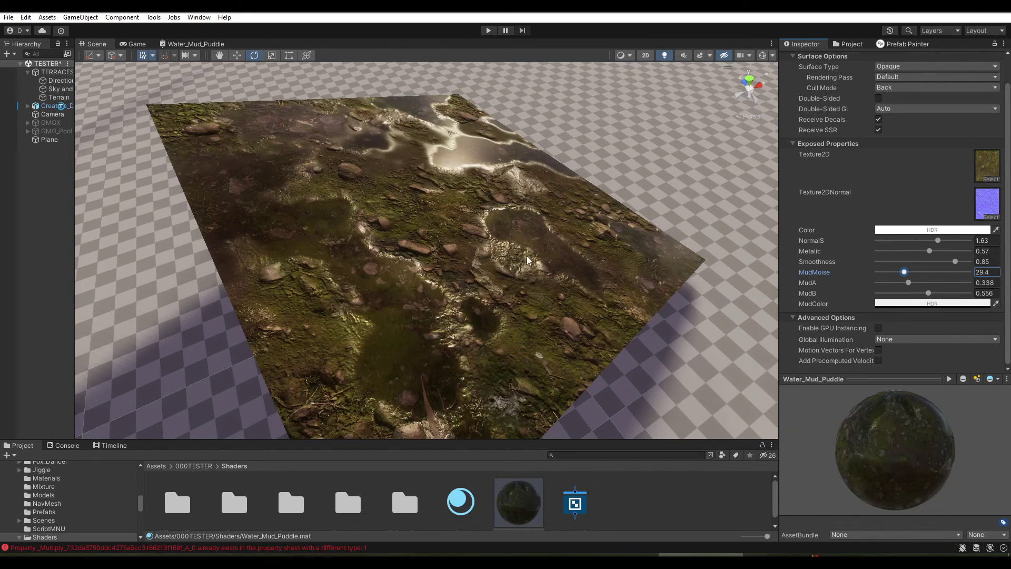
{"action": "left_click", "coordinate": [468, 231]}
{"action": "mouse_move", "coordinate": [457, 206]}
{"action": "left_mouse_down"}
{"action": "mouse_move", "coordinate": [441, 185]}
{"action": "mouse_move", "coordinate": [440, 194]}
{"action": "left_mouse_up"}
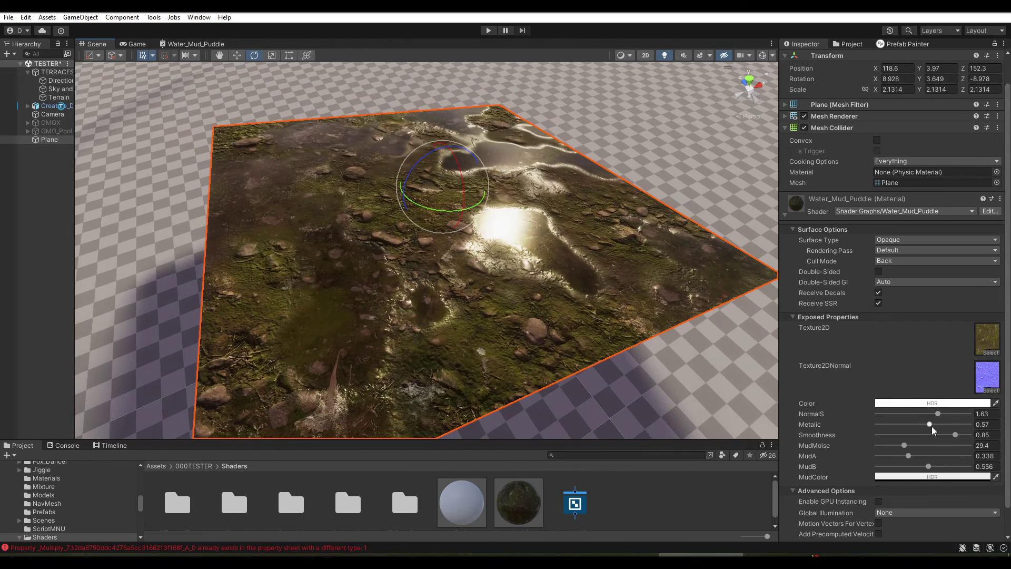
Set Metallic to 0.616 and Smoothness to 0.809, darkening MudColor and checking reflections
{"action": "left_click_drag", "start_coordinate": [930, 425], "coordinate": [986, 435]}
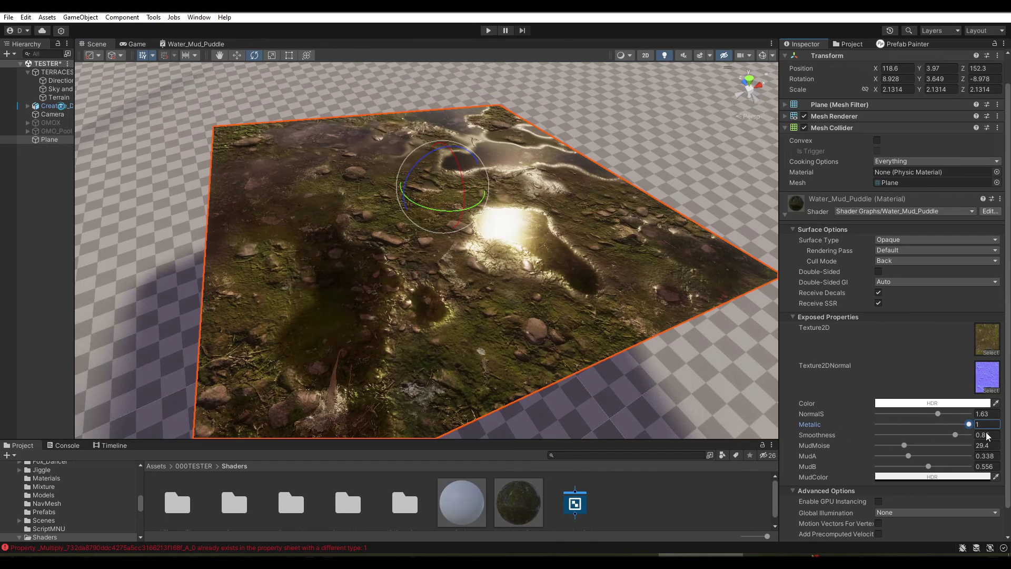
{"action": "mouse_move", "coordinate": [957, 434]}
{"action": "left_mouse_down"}
{"action": "mouse_move", "coordinate": [935, 433]}
{"action": "mouse_move", "coordinate": [963, 437]}
{"action": "mouse_move", "coordinate": [954, 435]}
{"action": "left_mouse_up"}
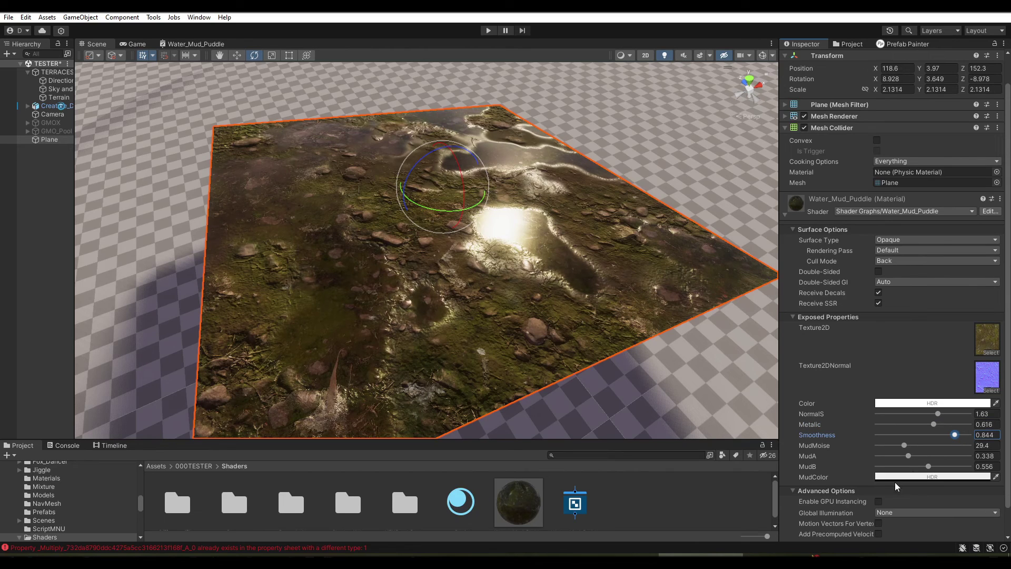
{"action": "left_click", "coordinate": [896, 477]}
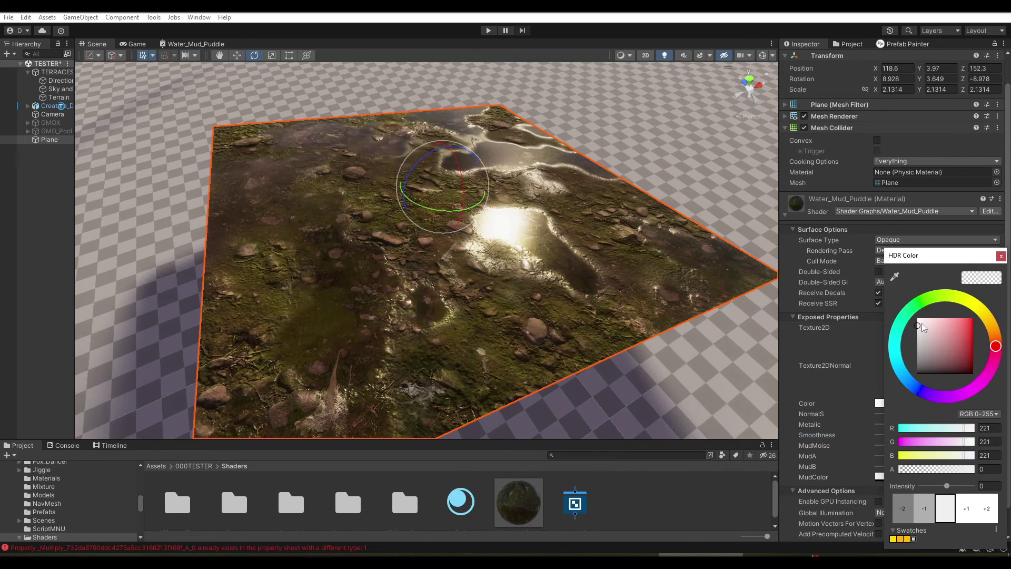
{"action": "mouse_move", "coordinate": [921, 327]}
{"action": "left_mouse_down"}
{"action": "mouse_move", "coordinate": [920, 377]}
{"action": "mouse_move", "coordinate": [906, 356]}
{"action": "left_mouse_up"}
{"action": "left_click_drag", "start_coordinate": [431, 182], "coordinate": [719, 335]}
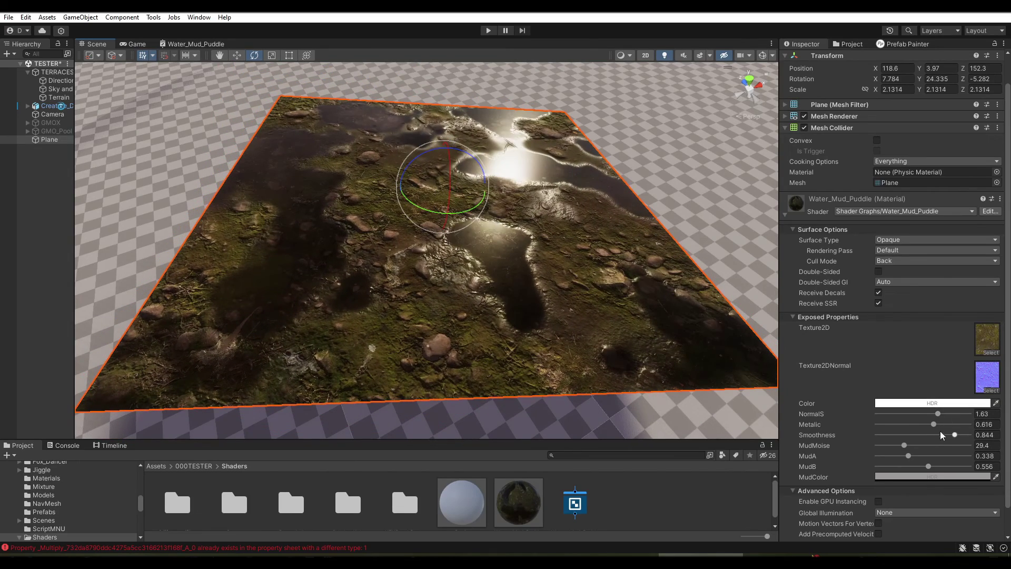
{"action": "left_click_drag", "start_coordinate": [954, 437], "coordinate": [956, 437]}
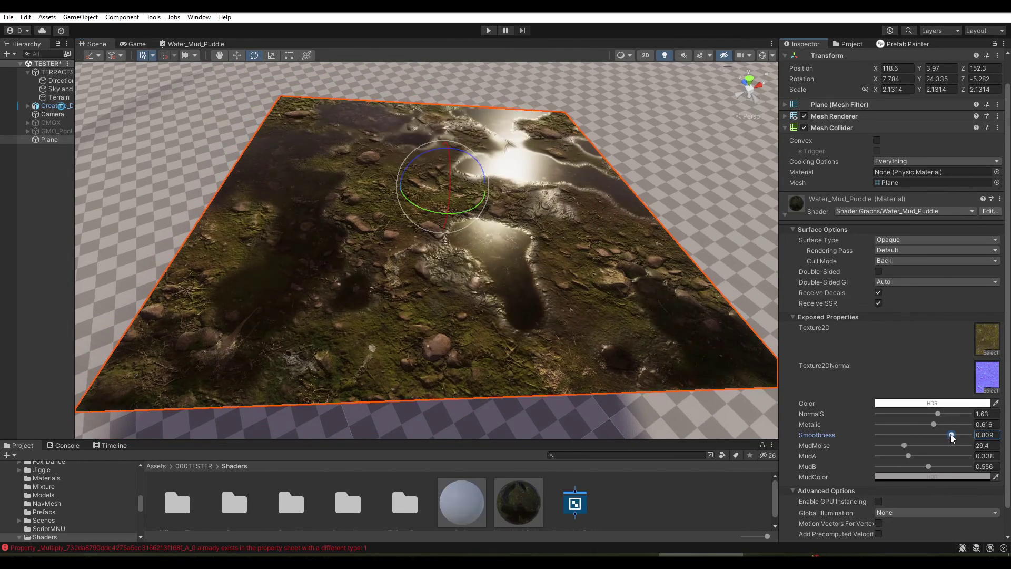
{"action": "left_click_drag", "start_coordinate": [956, 436], "coordinate": [951, 435]}
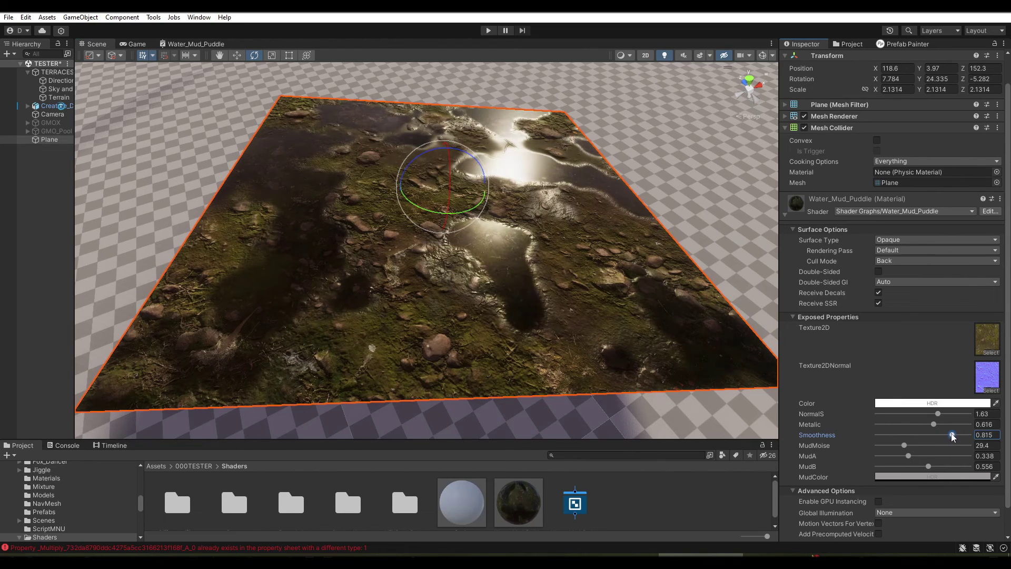
Give MudColor a pale green tint and inspect the tinted mud on the plane
{"action": "left_click", "coordinate": [920, 476]}
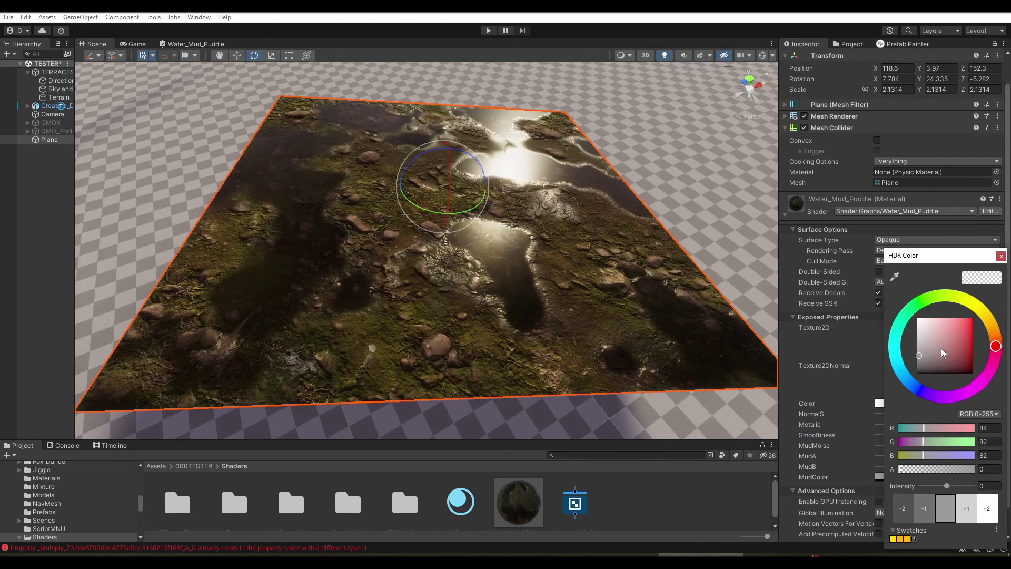
{"action": "mouse_move", "coordinate": [939, 333]}
{"action": "left_mouse_down"}
{"action": "mouse_move", "coordinate": [932, 370]}
{"action": "mouse_move", "coordinate": [908, 342]}
{"action": "mouse_move", "coordinate": [933, 328]}
{"action": "left_mouse_up"}
{"action": "left_click", "coordinate": [906, 312]}
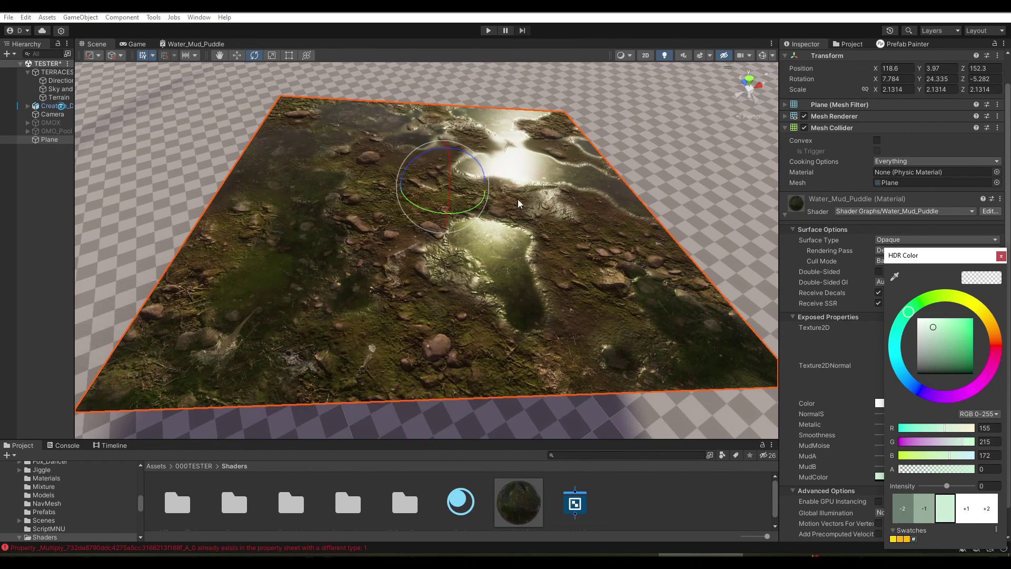
{"action": "left_click_drag", "start_coordinate": [444, 179], "coordinate": [440, 176]}
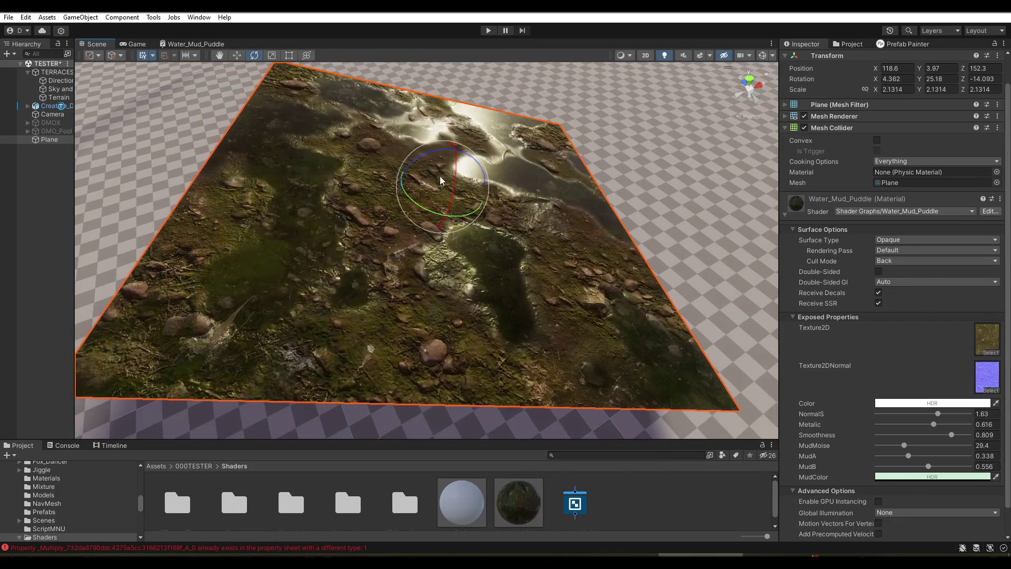
Retune the puddles to MudMoise 17.3 and MudB 0.642, then reopen the Water_Mud_Puddle graph
{"action": "mouse_move", "coordinate": [914, 445]}
{"action": "left_mouse_down"}
{"action": "mouse_move", "coordinate": [895, 445]}
{"action": "mouse_move", "coordinate": [953, 452]}
{"action": "mouse_move", "coordinate": [928, 468]}
{"action": "mouse_move", "coordinate": [904, 463]}
{"action": "left_mouse_up"}
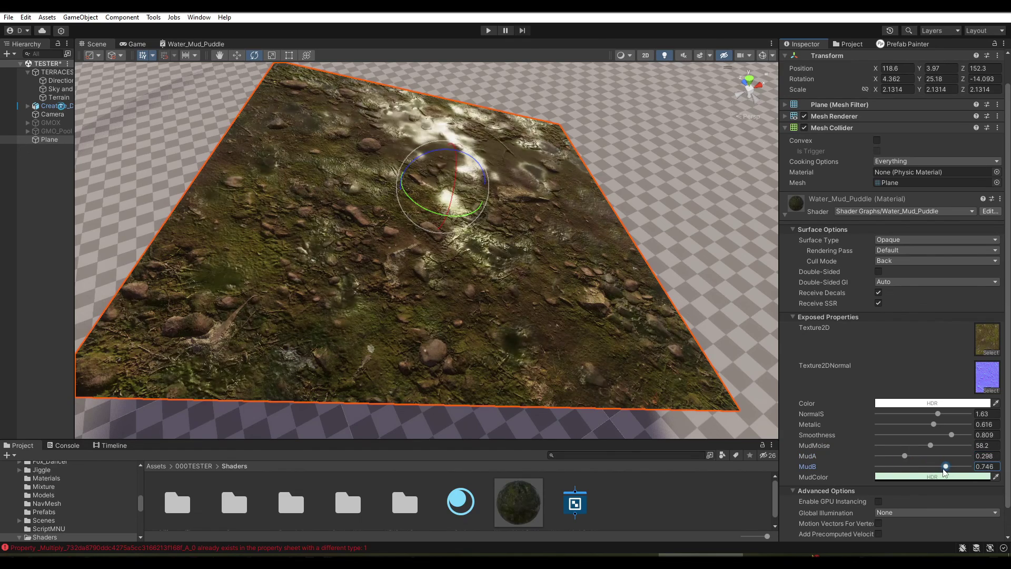
{"action": "mouse_move", "coordinate": [929, 468]}
{"action": "left_mouse_down"}
{"action": "mouse_move", "coordinate": [920, 467]}
{"action": "mouse_move", "coordinate": [931, 468]}
{"action": "left_mouse_up"}
{"action": "mouse_move", "coordinate": [489, 205]}
{"action": "left_mouse_down"}
{"action": "mouse_move", "coordinate": [466, 187]}
{"action": "mouse_move", "coordinate": [477, 195]}
{"action": "left_mouse_up"}
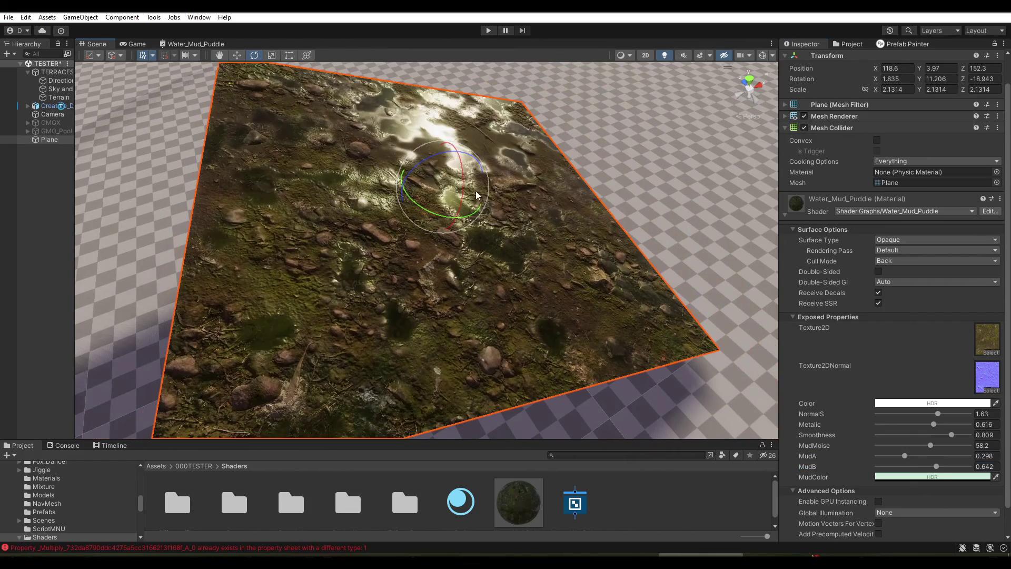
{"action": "left_click_drag", "start_coordinate": [929, 445], "coordinate": [894, 452]}
{"action": "left_click_drag", "start_coordinate": [466, 201], "coordinate": [440, 191]}
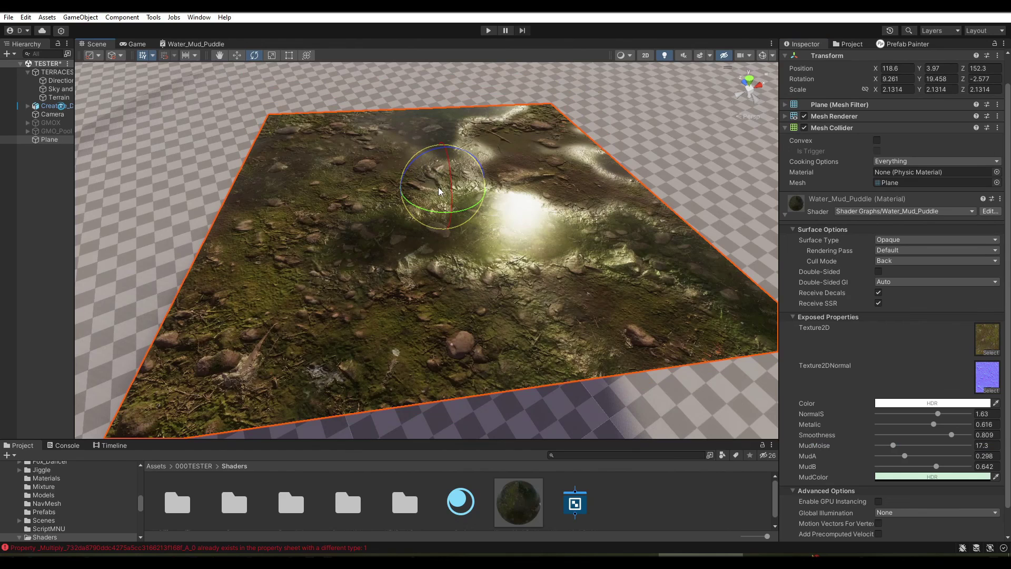
{"action": "left_click", "coordinate": [191, 44]}
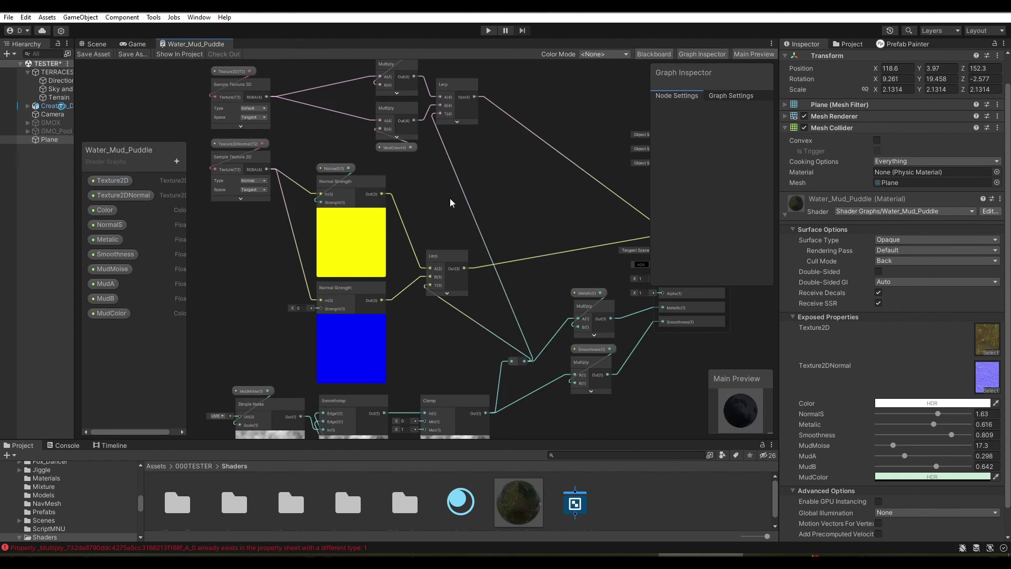
{"action": "key", "text": "shift+space"}
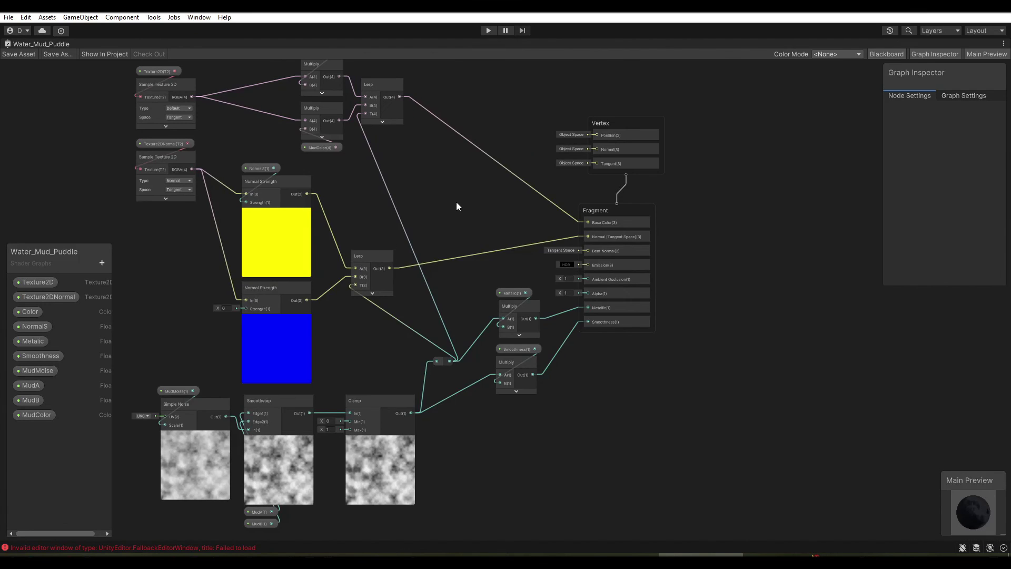
{"action": "middle_click_drag", "start_coordinate": [456, 201], "coordinate": [576, 208]}
{"action": "scroll", "coordinate": [494, 195], "scroll_direction": "up", "scroll_amount": 2}
{"action": "scroll", "coordinate": [539, 184], "scroll_direction": "up", "scroll_amount": 2}
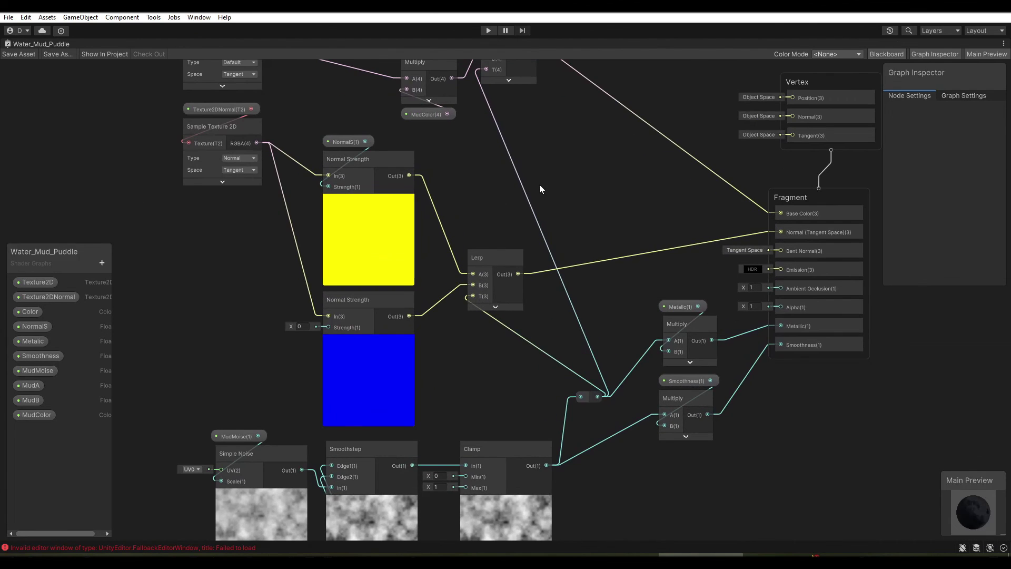
{"action": "middle_click_drag", "start_coordinate": [507, 179], "coordinate": [647, 313]}
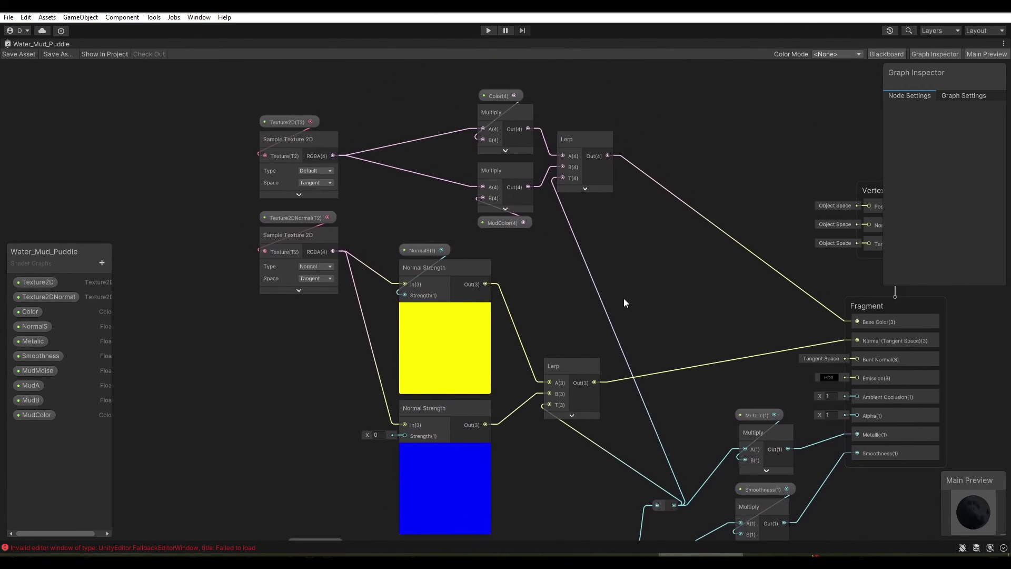
{"action": "scroll", "coordinate": [646, 312], "scroll_direction": "up", "scroll_amount": 1}
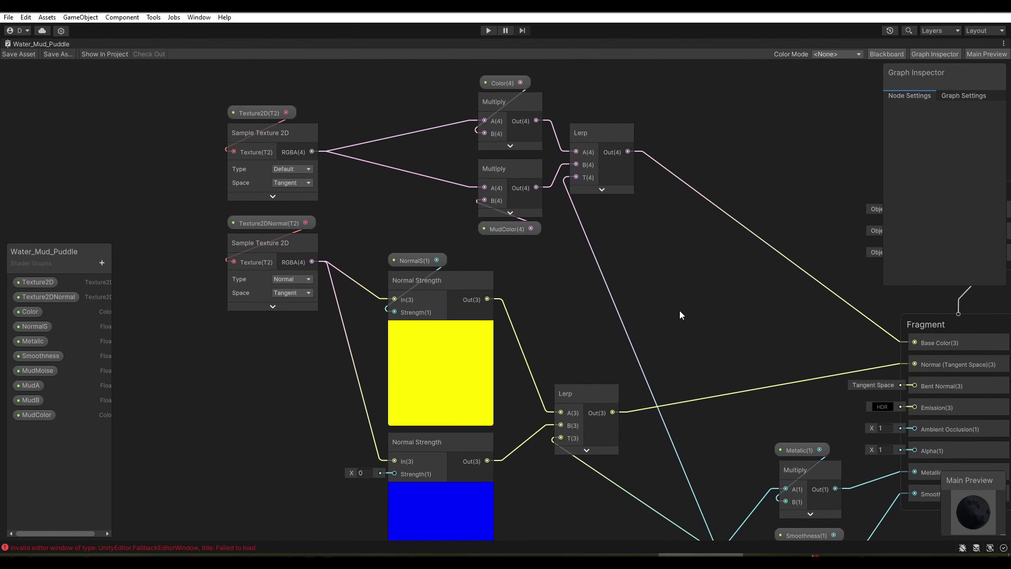
{"action": "middle_click_drag", "start_coordinate": [707, 319], "coordinate": [550, 240]}
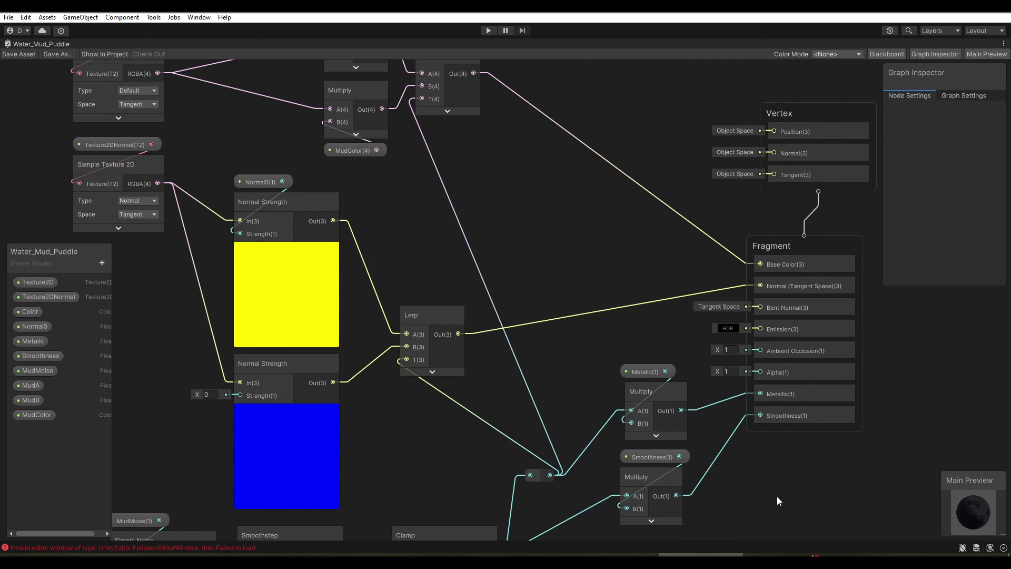
{"action": "mouse_move", "coordinate": [779, 502]}
{"action": "middle_mouse_down"}
{"action": "mouse_move", "coordinate": [805, 354]}
{"action": "mouse_move", "coordinate": [851, 290]}
{"action": "middle_mouse_up"}
{"action": "scroll", "coordinate": [769, 300], "scroll_direction": "down", "scroll_amount": 1}
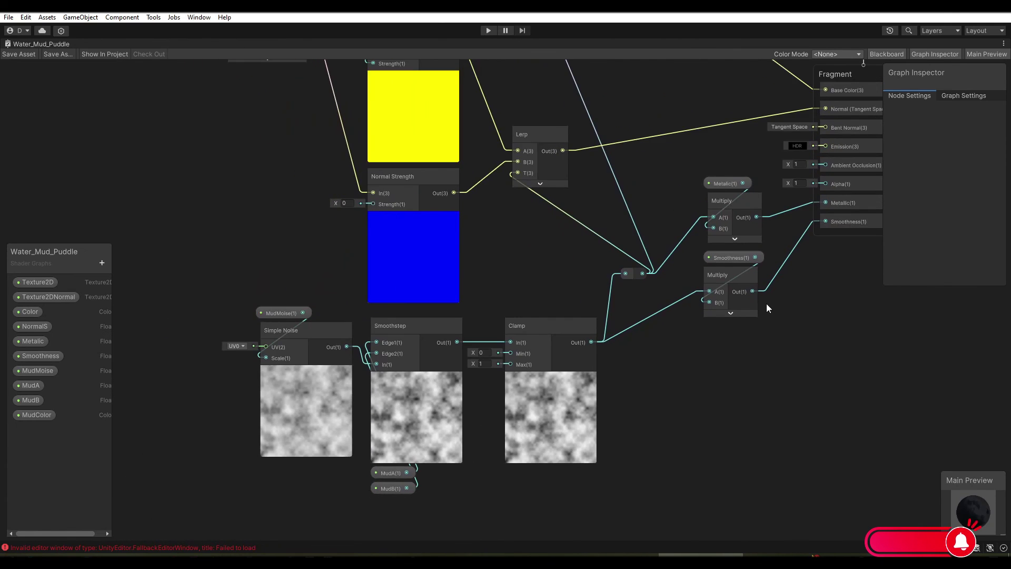
{"action": "scroll", "coordinate": [766, 303], "scroll_direction": "down", "scroll_amount": 1}
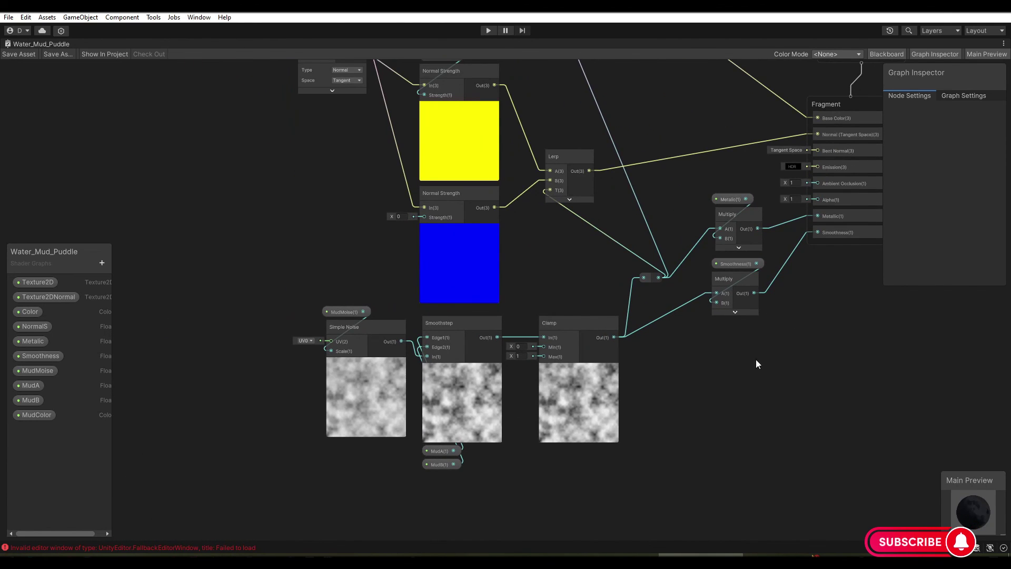
{"action": "mouse_move", "coordinate": [756, 359]}
{"action": "middle_mouse_down"}
{"action": "mouse_move", "coordinate": [708, 429]}
{"action": "mouse_move", "coordinate": [690, 413]}
{"action": "middle_mouse_up"}
{"action": "scroll", "coordinate": [709, 429], "scroll_direction": "down", "scroll_amount": 1}
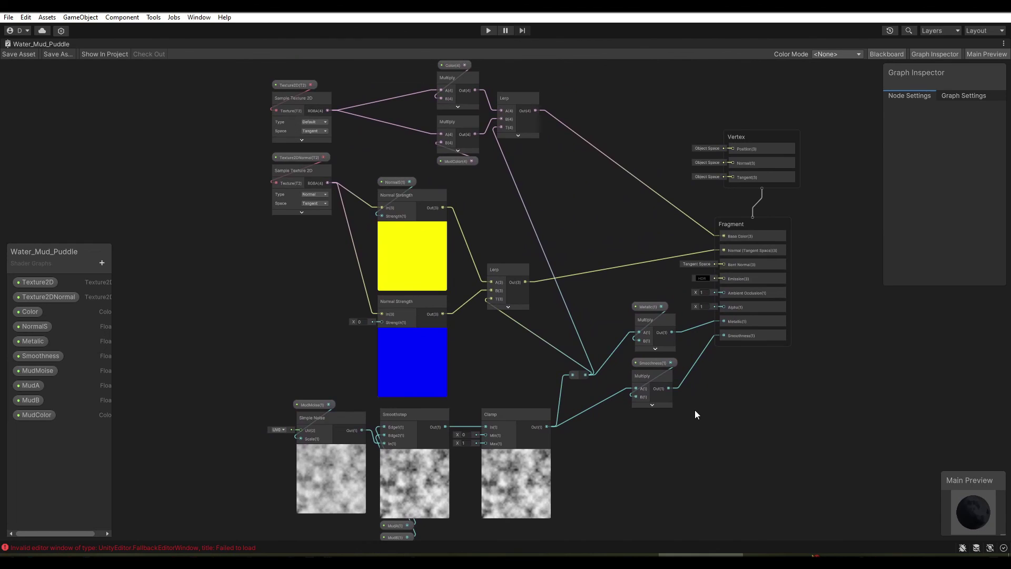
{"action": "key", "text": "shift+space"}
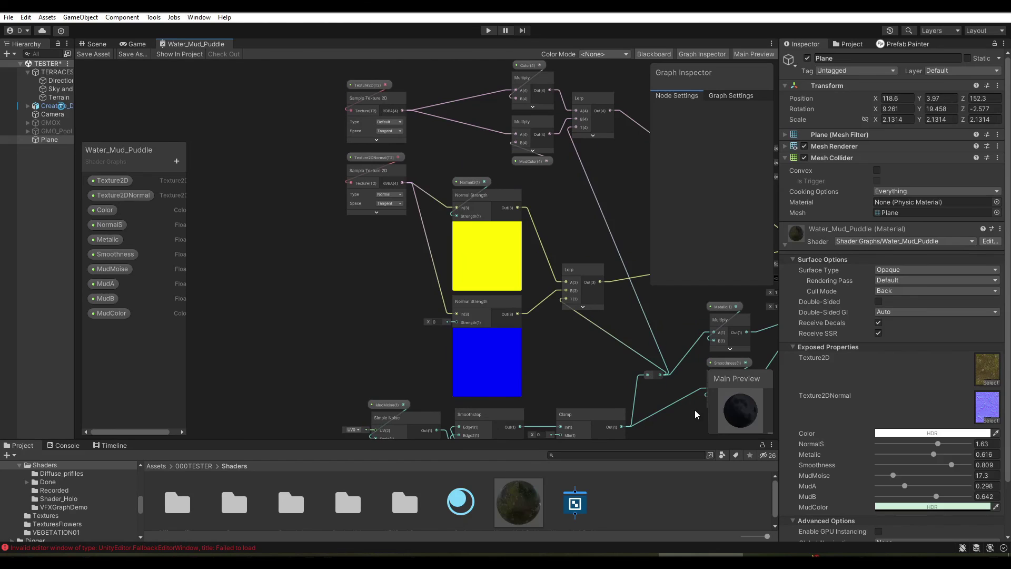